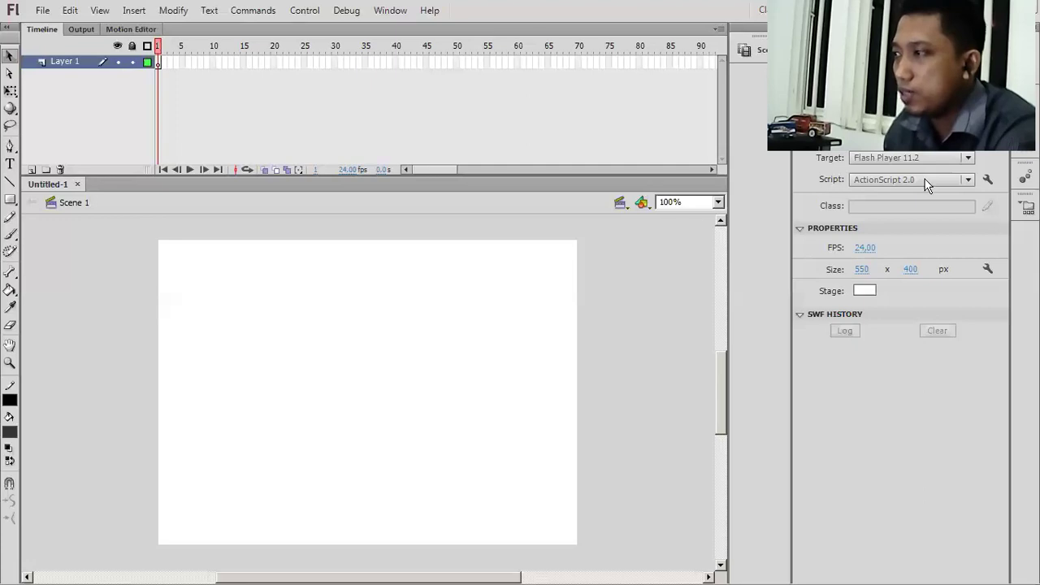
Set the stage size to 800 x 600 px and fit the whole stage in view
left_click(862, 269)
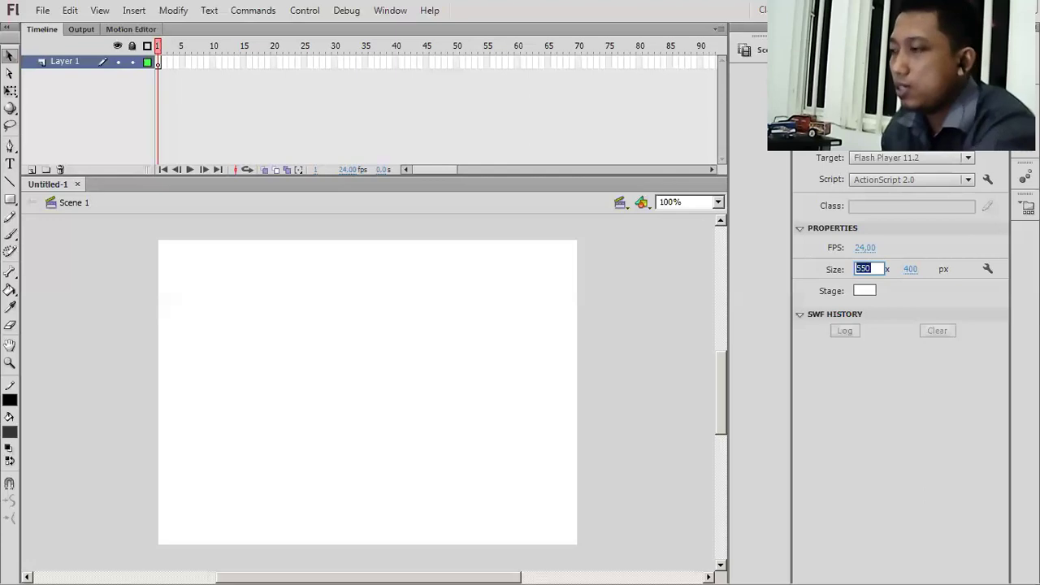
type("800")
key("Tab")
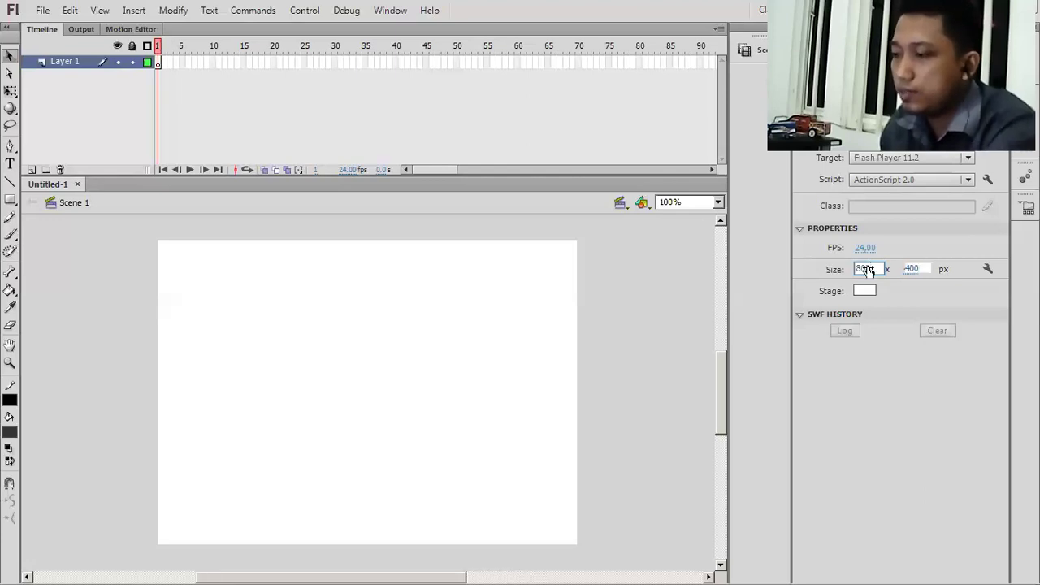
type("600")
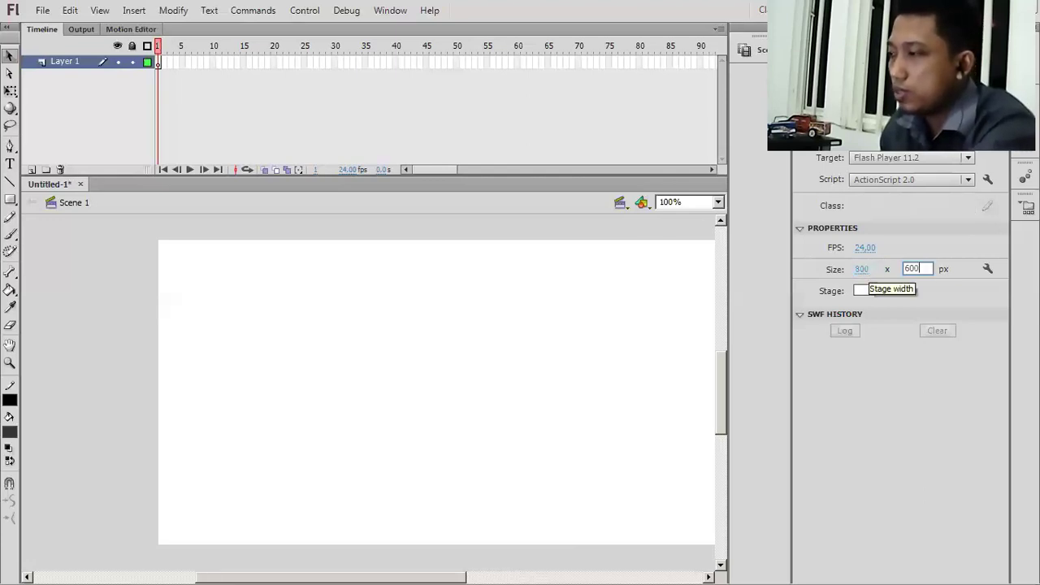
key("Return")
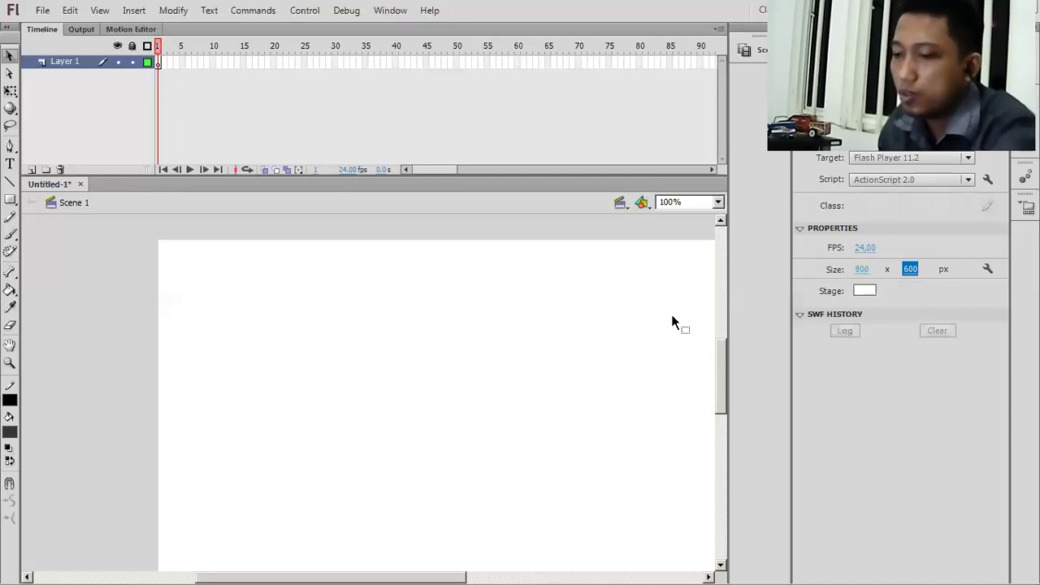
key("ctrl+2")
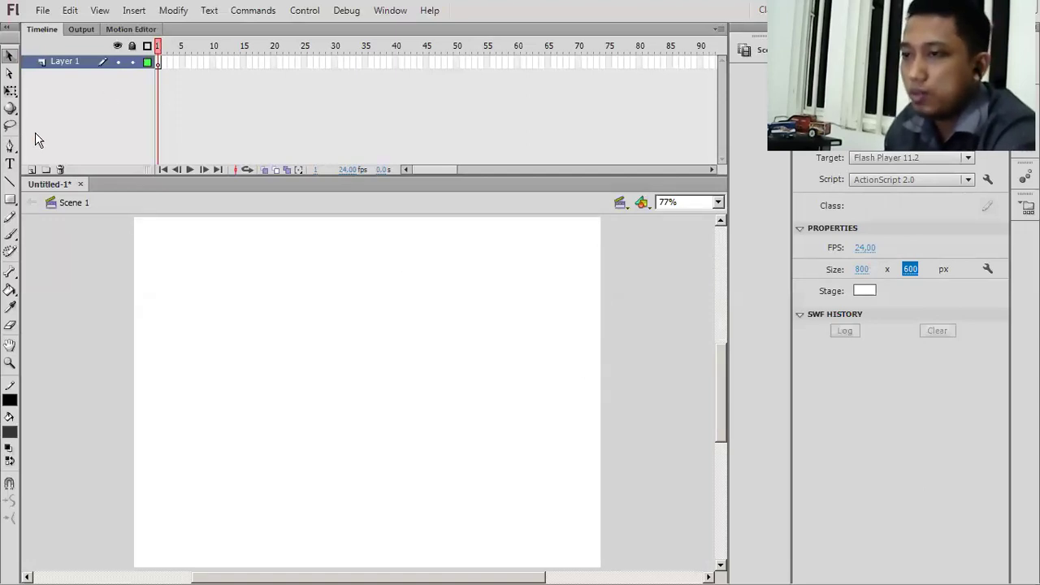
type("800")
Activate the Oval tool in place of the Rectangle tool
left_click(11, 201)
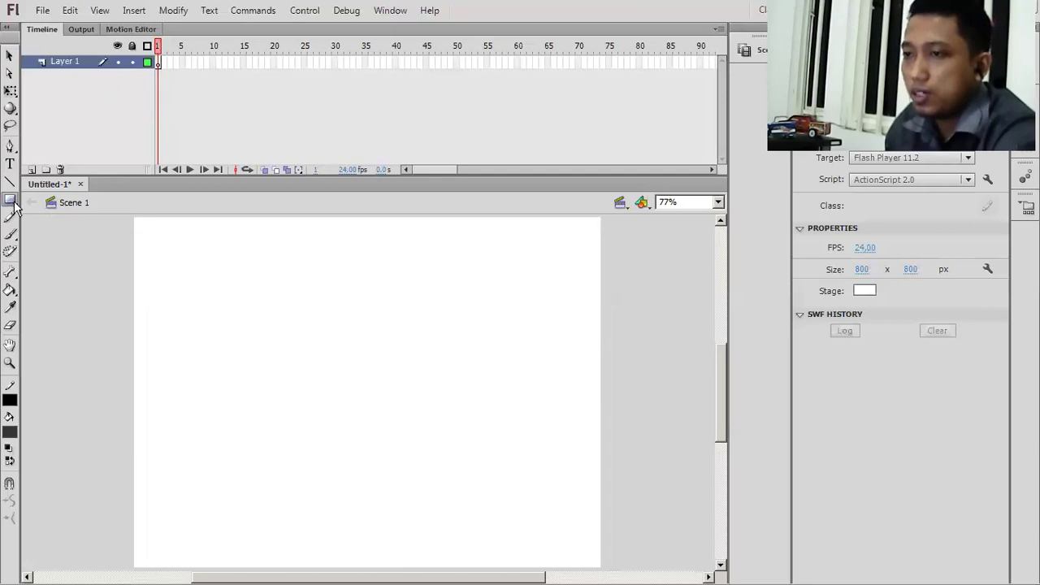
left_click_drag(15, 207, 35, 210)
left_click(35, 211)
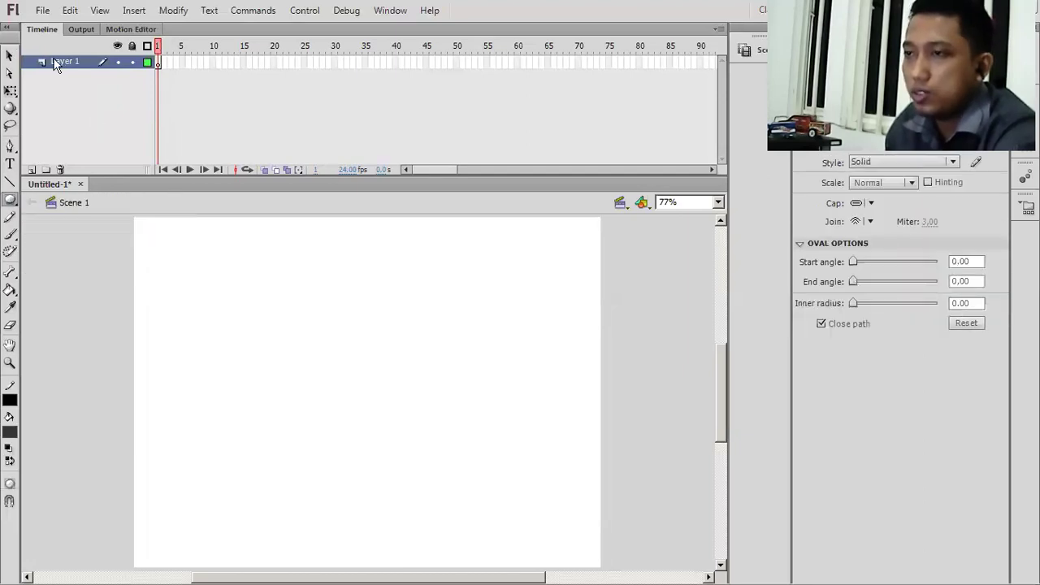
Rename Layer 1 as "dasar"
double_click(55, 62)
type("dsar")
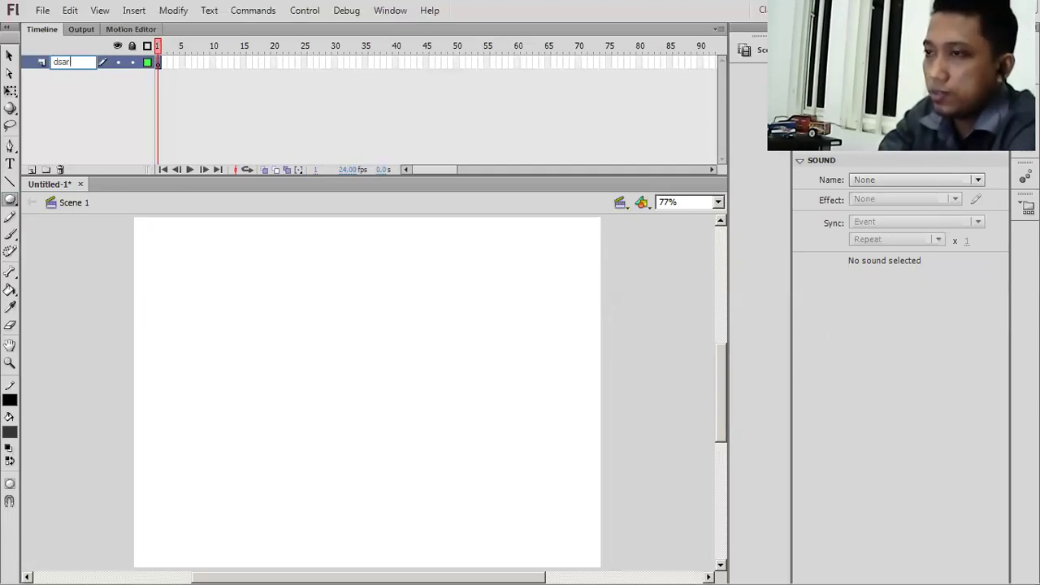
key("Left")
type("a")
key("Return")
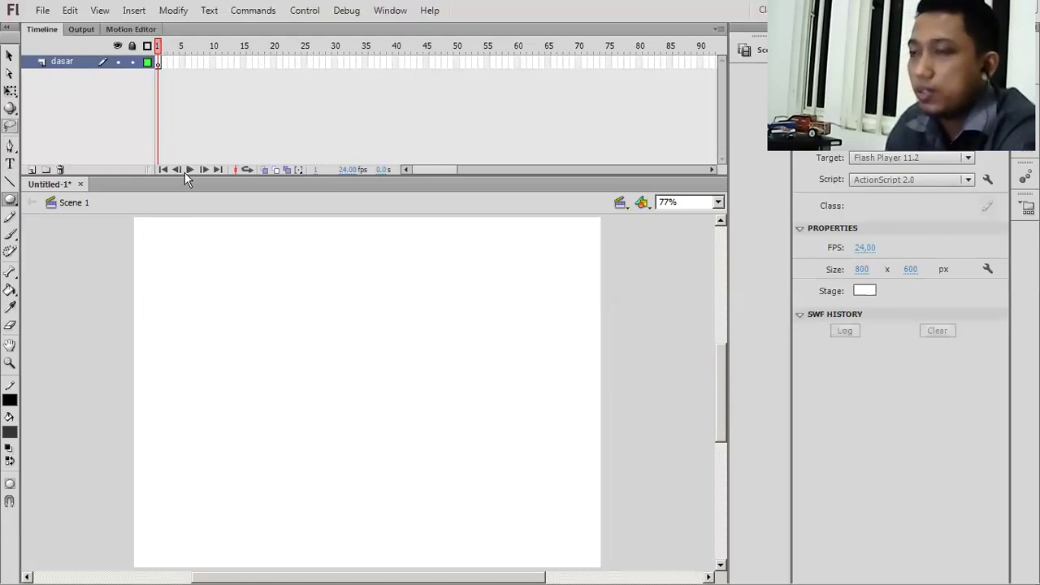
Draw a dark filled circle about 125 px wide in the lower left of the stage and activate Free Transform
left_click_drag(178, 394, 252, 469)
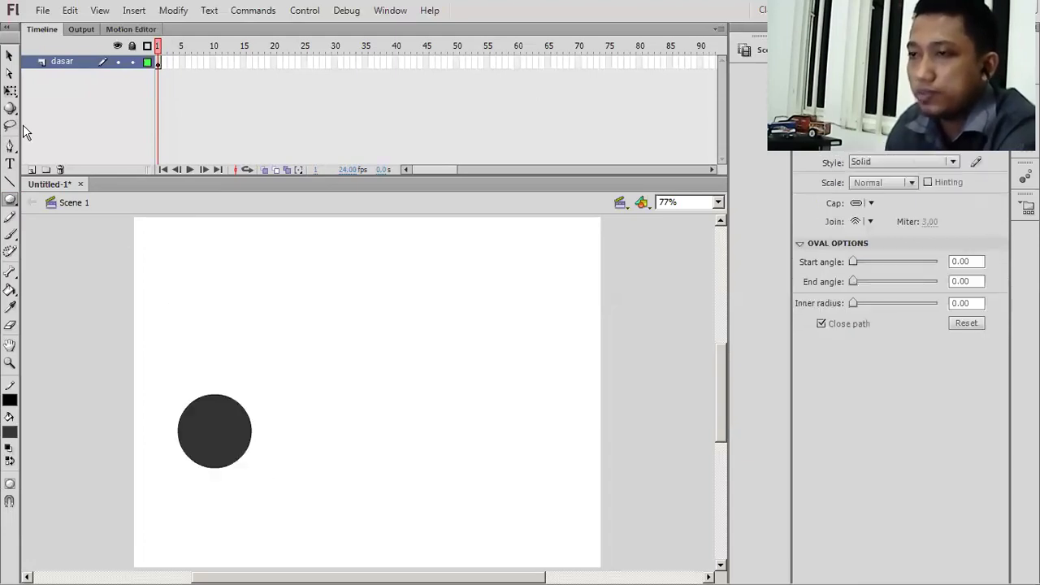
left_click(10, 91)
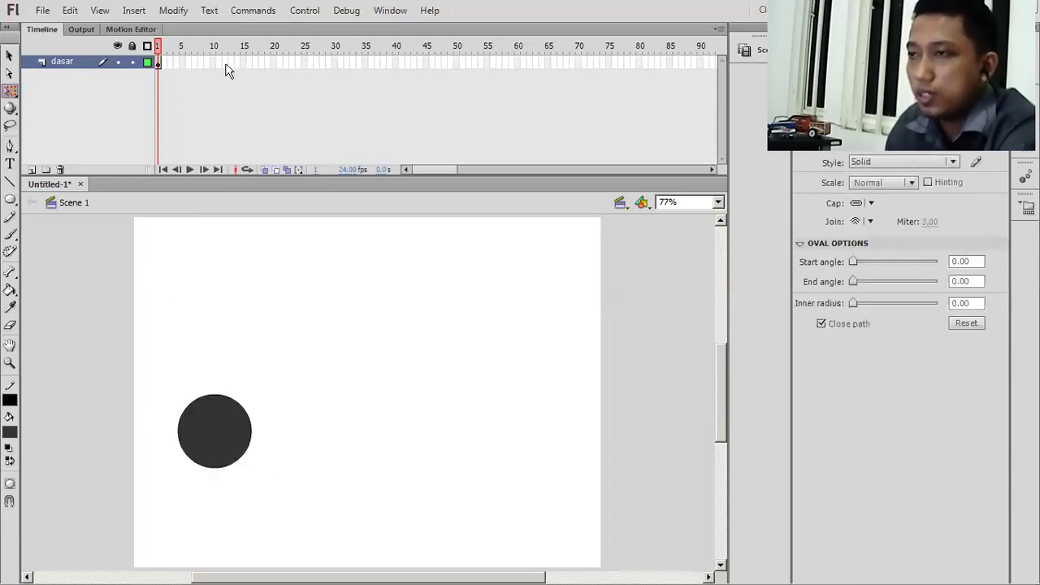
Insert keyframes at frames 20 and 40 of the dasar layer
right_click(275, 61)
left_click(339, 144)
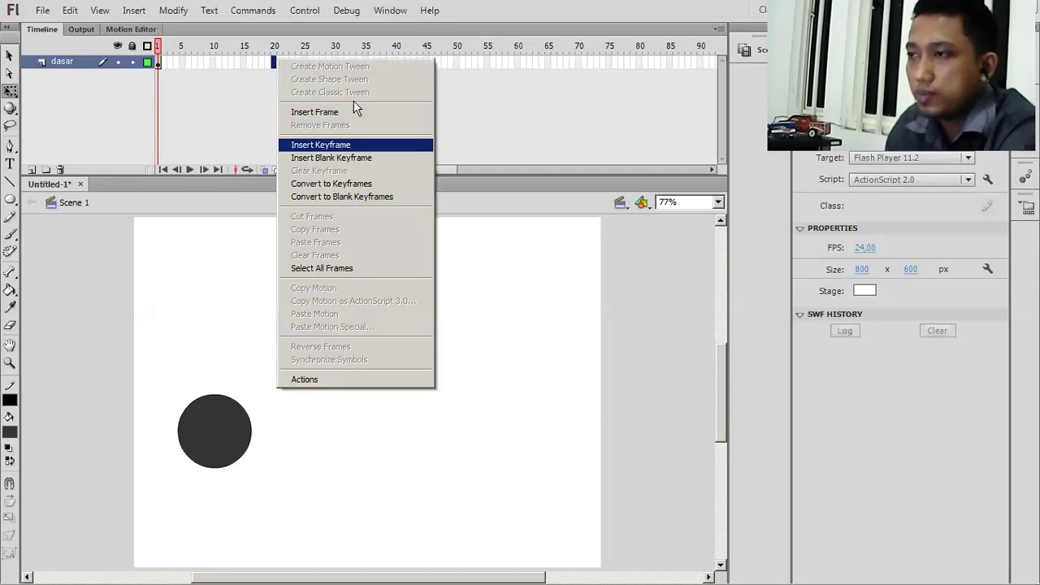
left_click(397, 62)
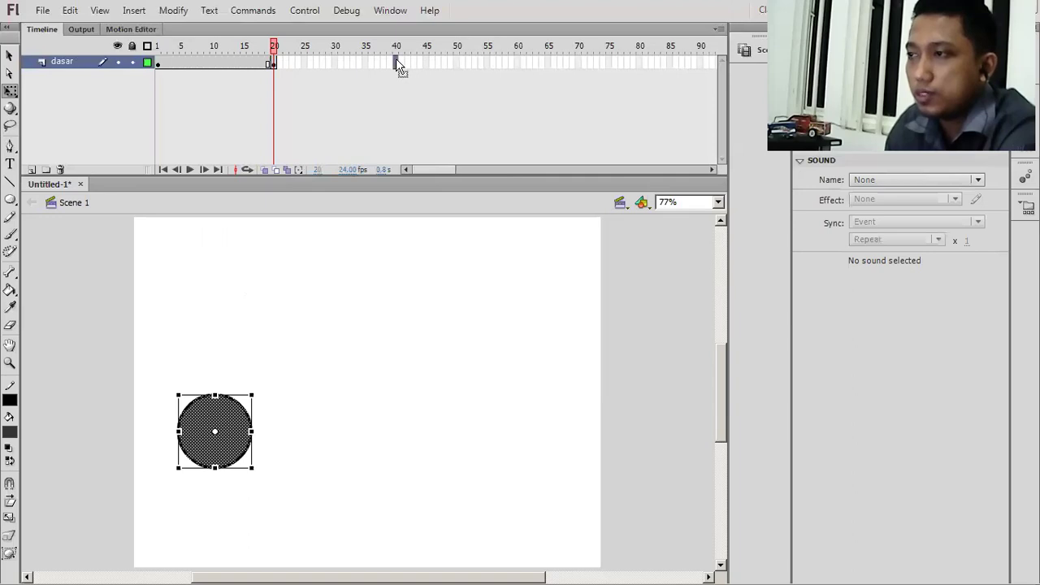
right_click(396, 61)
key("Return")
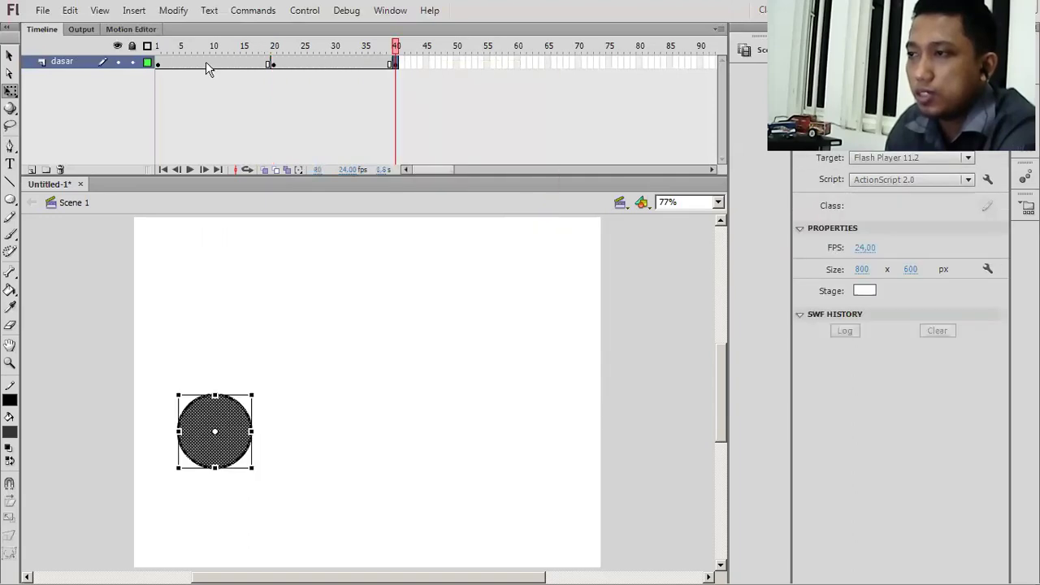
Create classic tweens across both keyframe spans of the dasar layer
left_click_drag(207, 64, 286, 63)
left_click(395, 64, "shift")
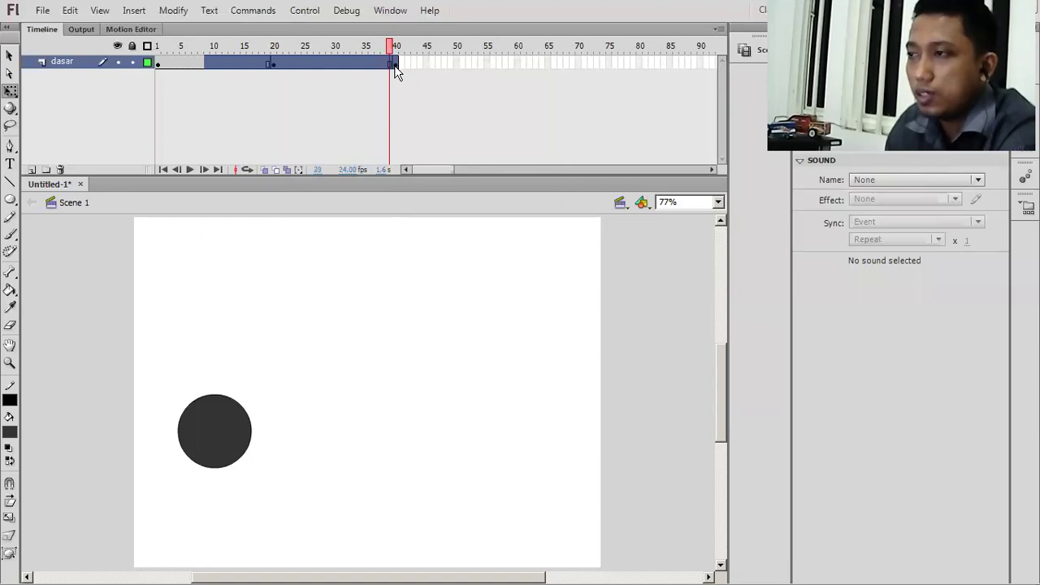
right_click(394, 65)
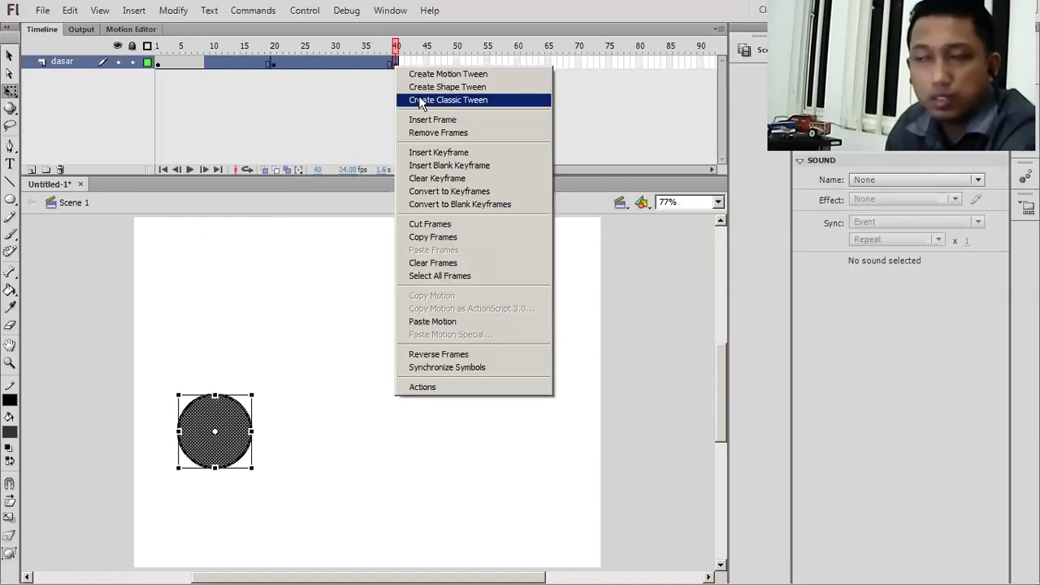
left_click(420, 100)
At frame 20, move the circle up to near the stage's upper edge
left_click(276, 61)
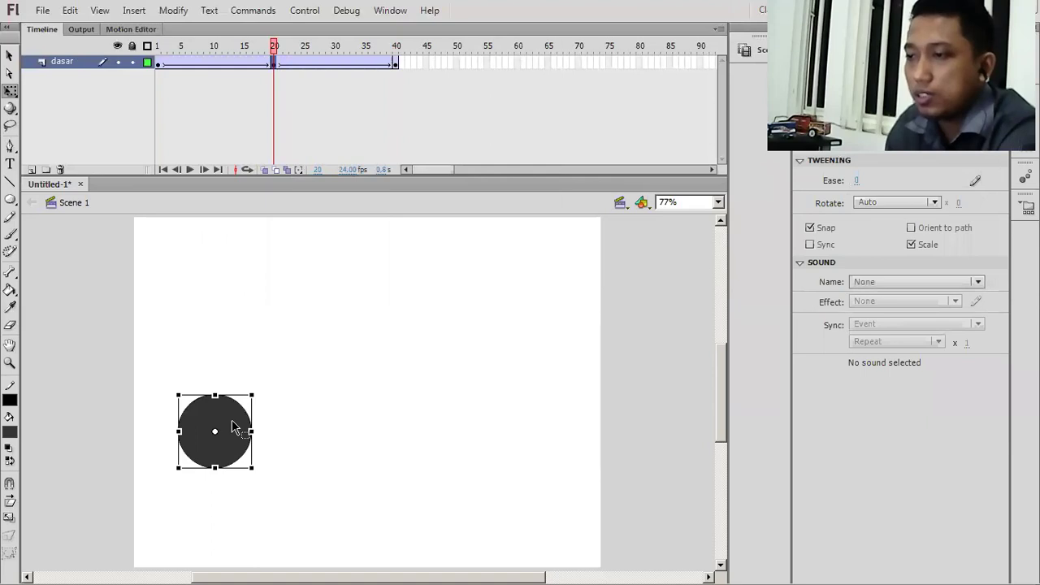
left_click(219, 266)
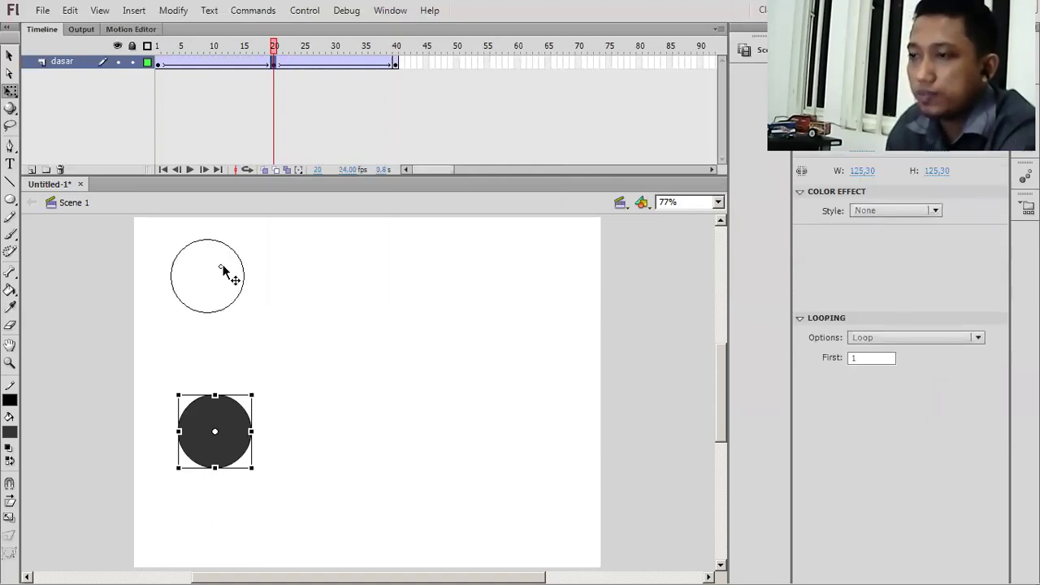
Scrub through the timeline to preview the circle's up-and-down motion, ending at frame 1
left_click(274, 44)
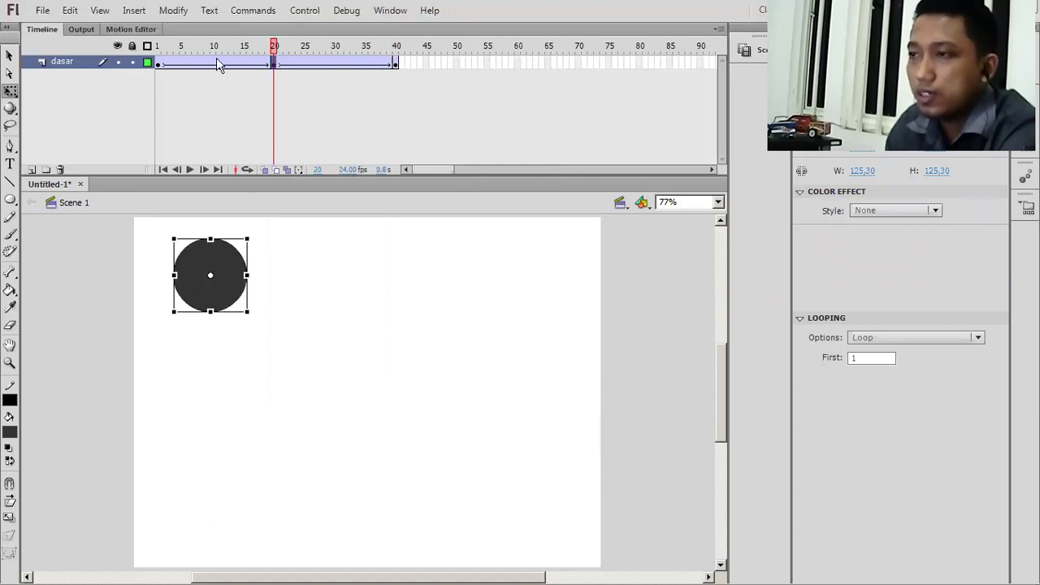
left_click(158, 72)
left_click(306, 88)
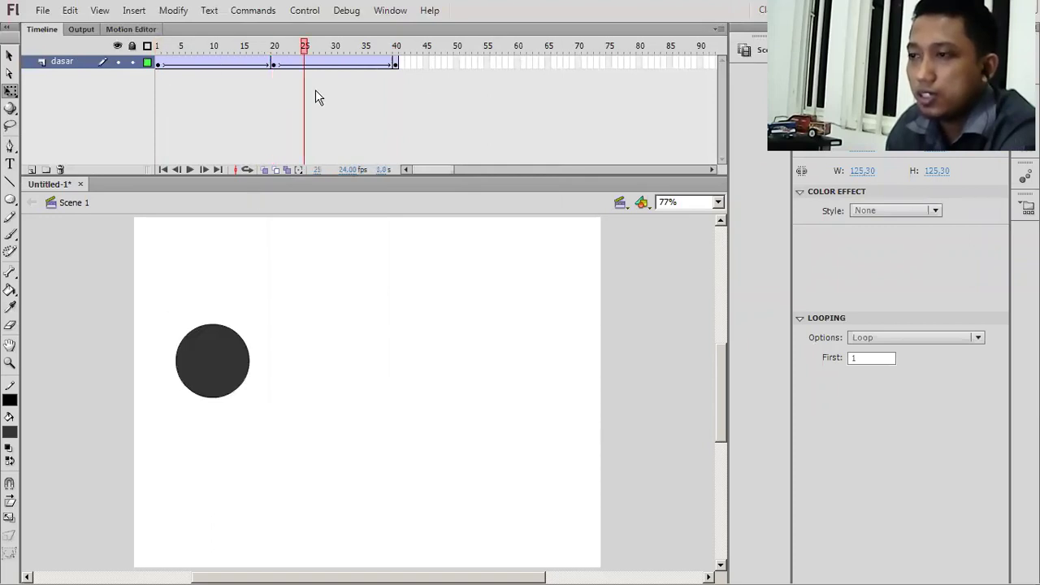
left_click_drag(99, 103, 100, 102)
left_click(78, 111)
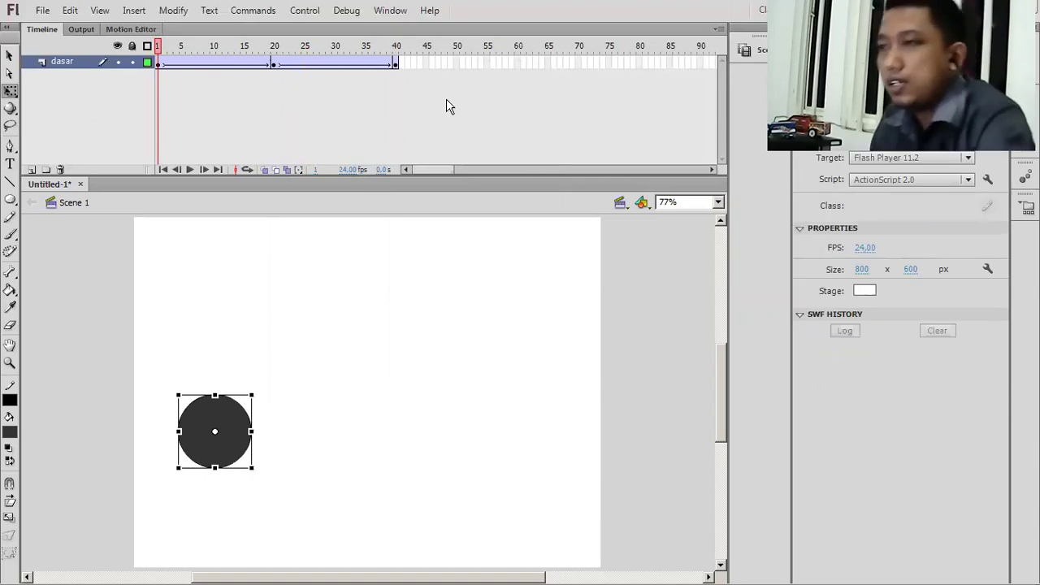
Test the movie to watch the circle's animation in the preview window, then close the preview
left_click(305, 10)
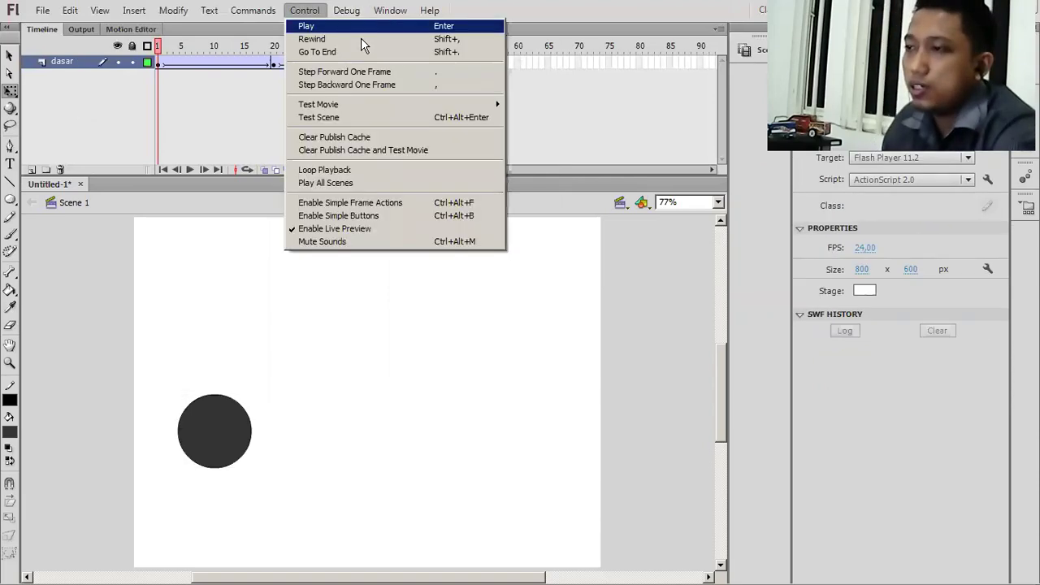
mouse_move(384, 105)
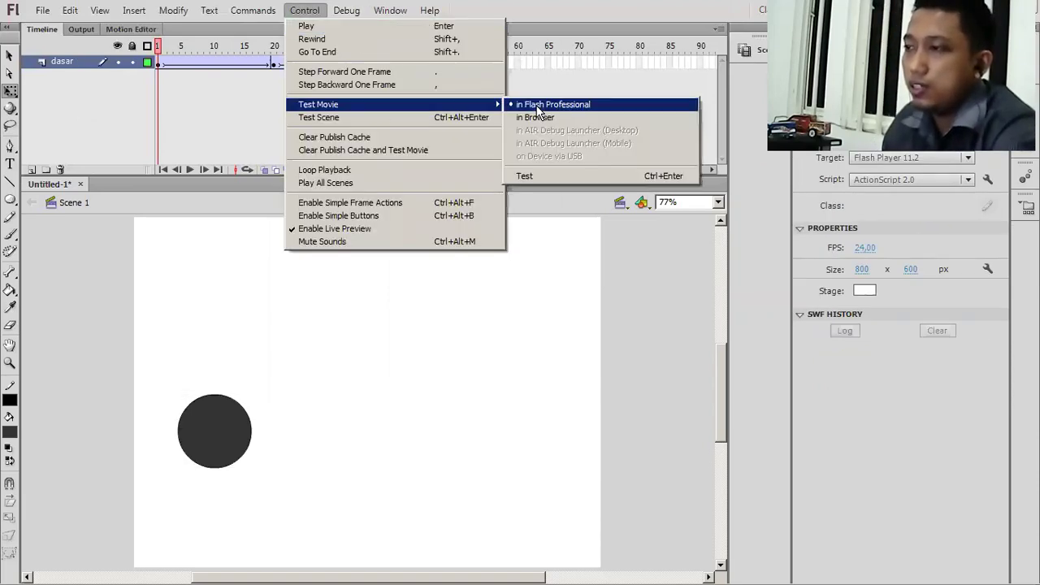
left_click(574, 176)
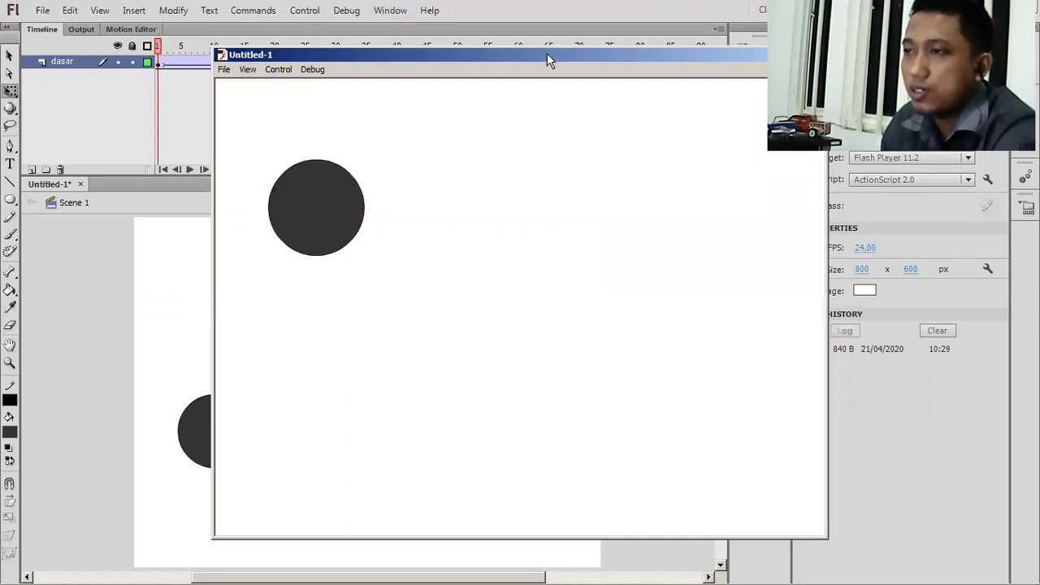
left_click_drag(712, 52, 624, 89)
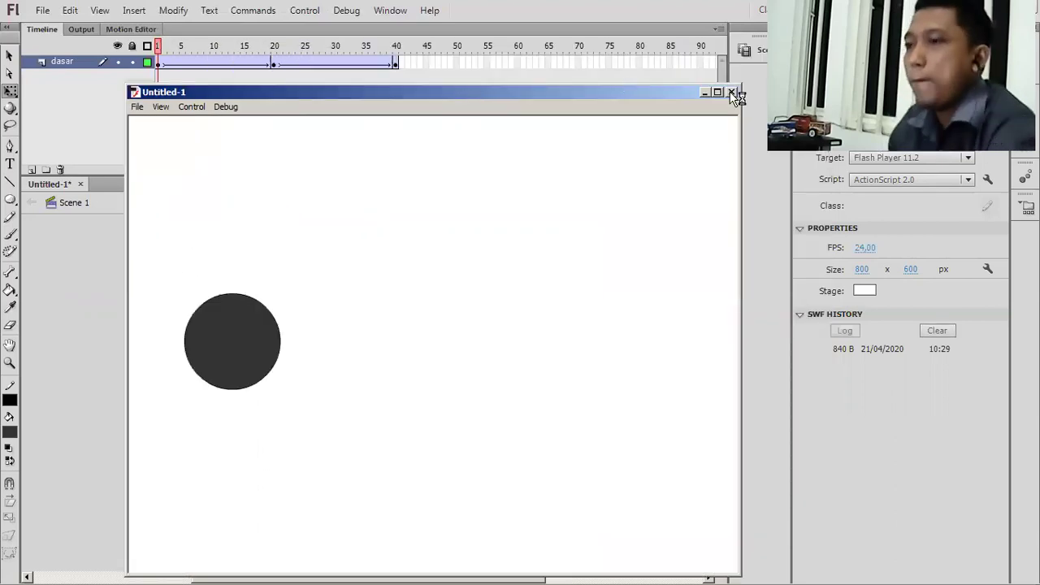
key("ctrl+w")
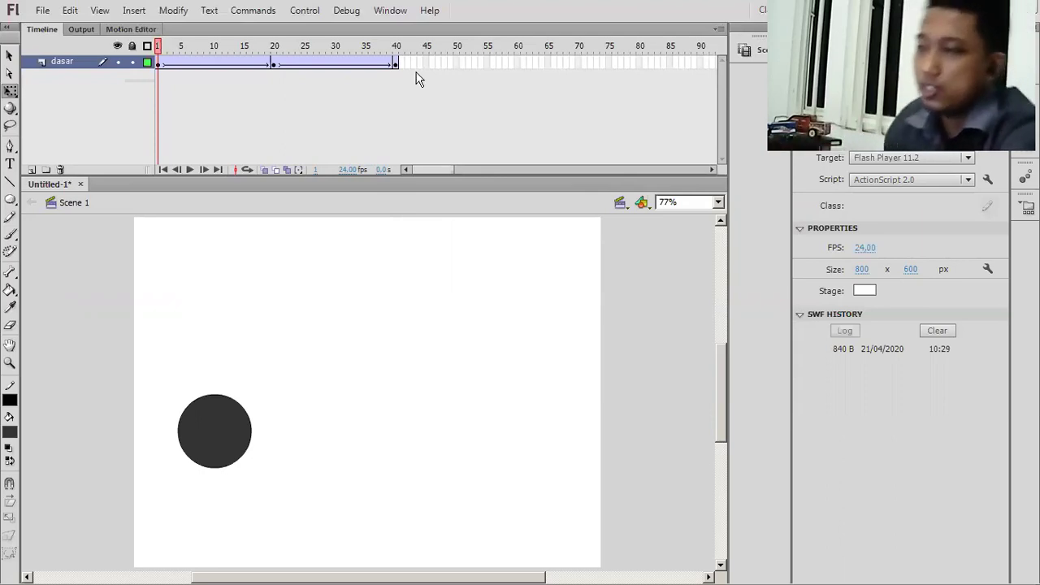
Create a new ActionScript 2.0 document 800 px wide and 600 px high
left_click(41, 10)
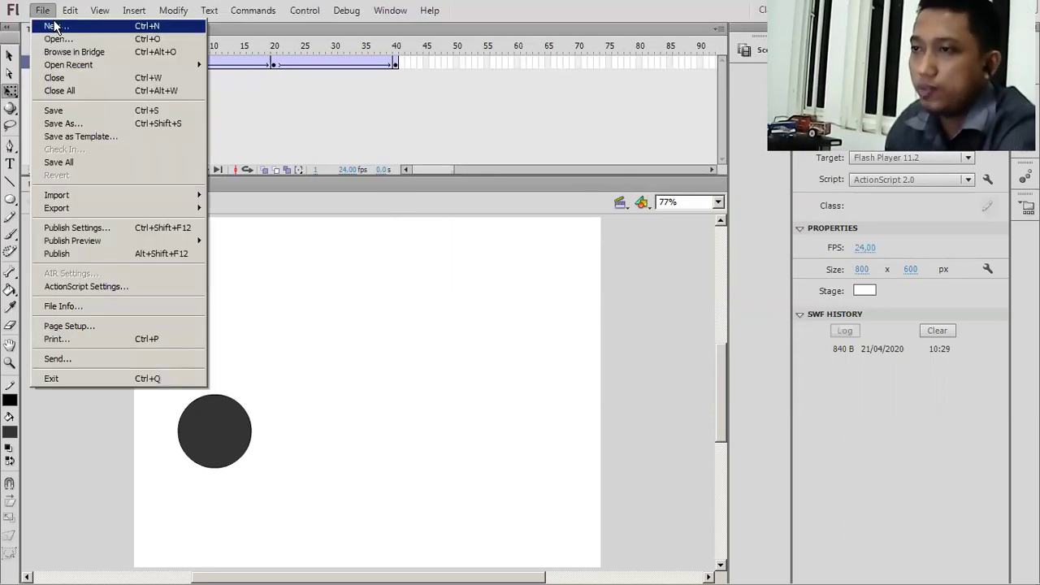
left_click(54, 26)
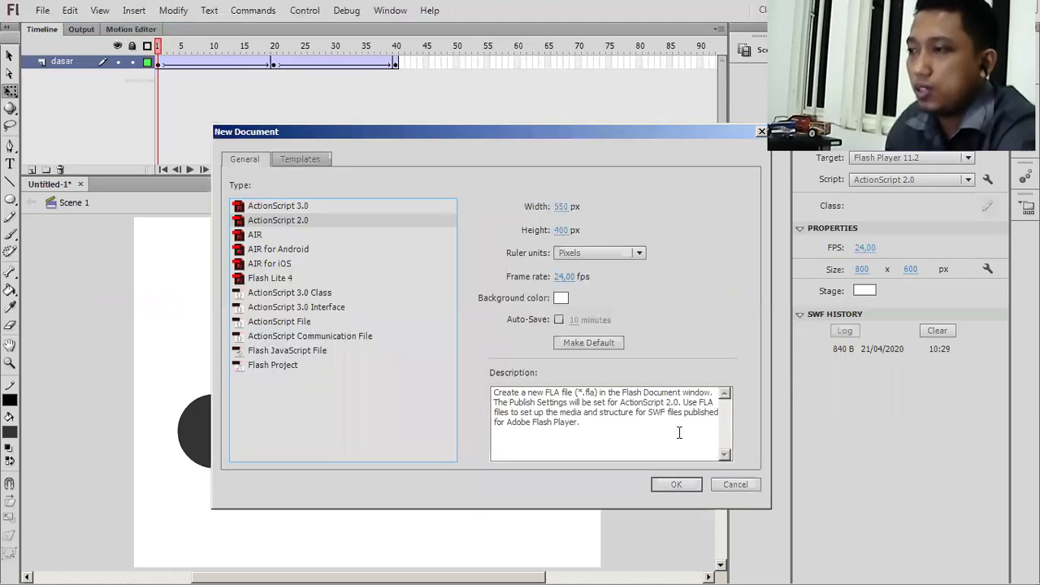
left_click(562, 207)
type("800")
left_click(569, 230)
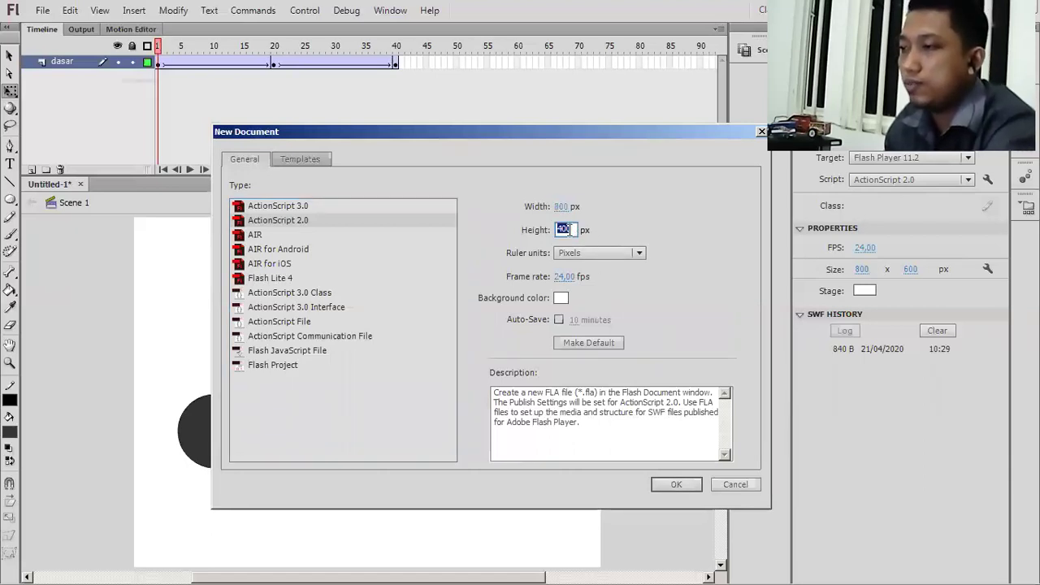
type("800")
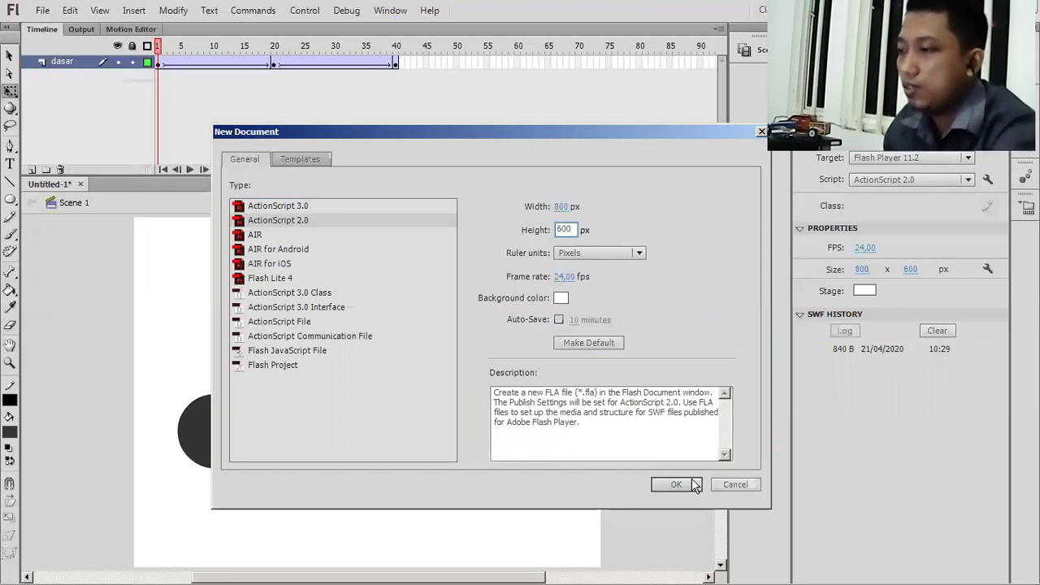
left_click(692, 481)
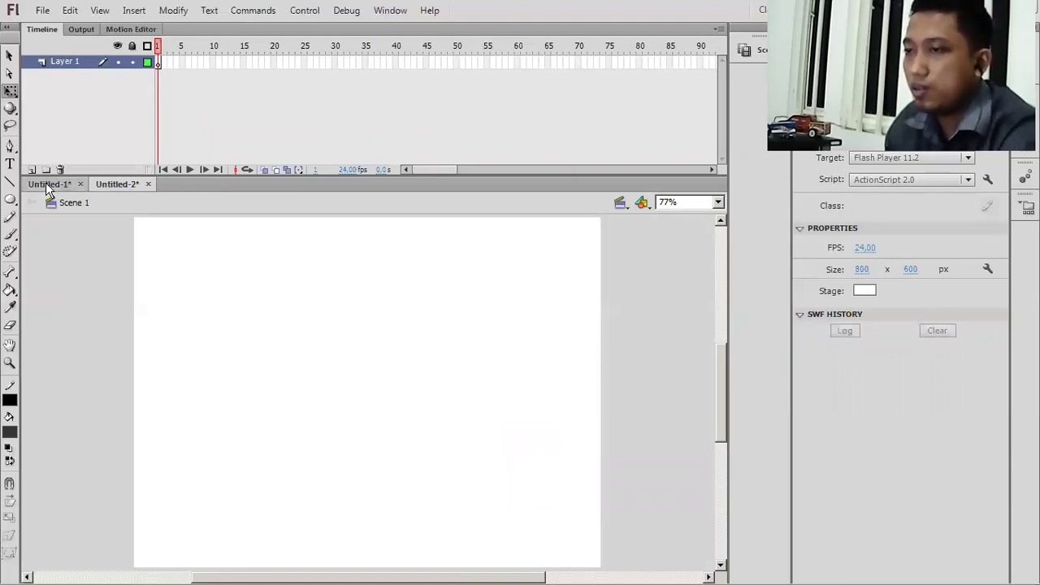
Rename Layer 1 as movieclip
double_click(63, 61)
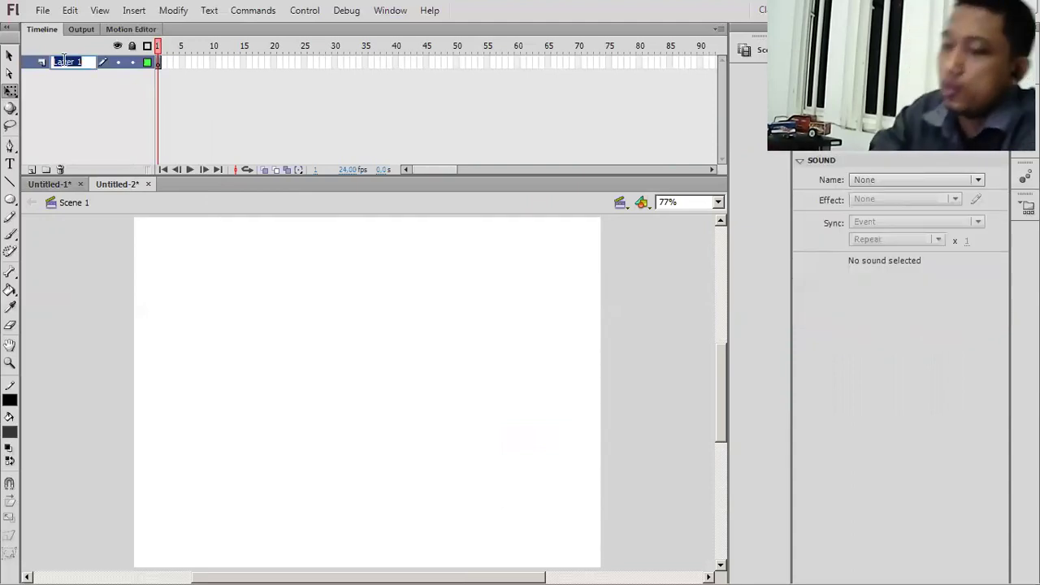
type("mov")
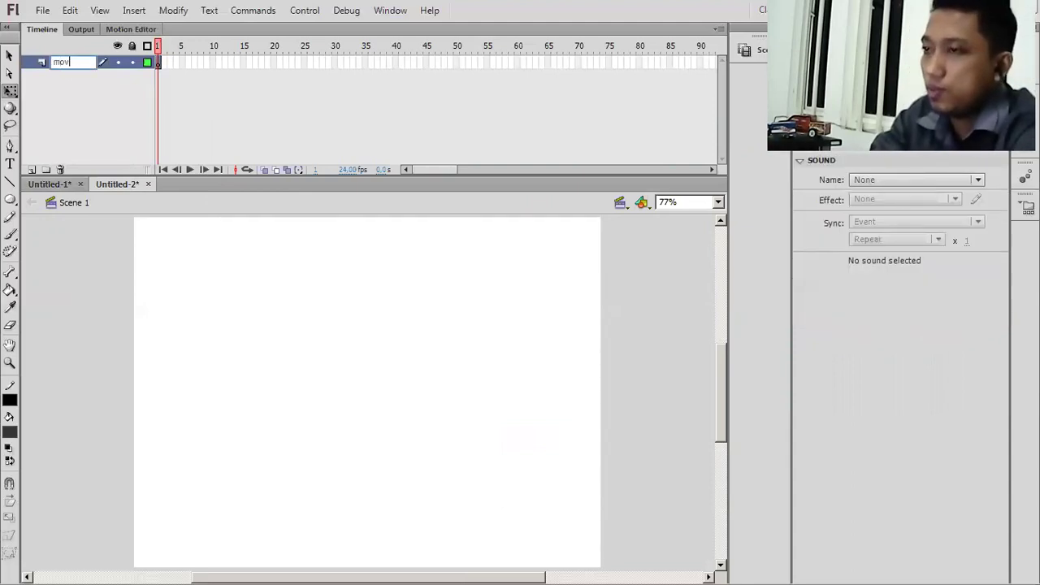
type("ie")
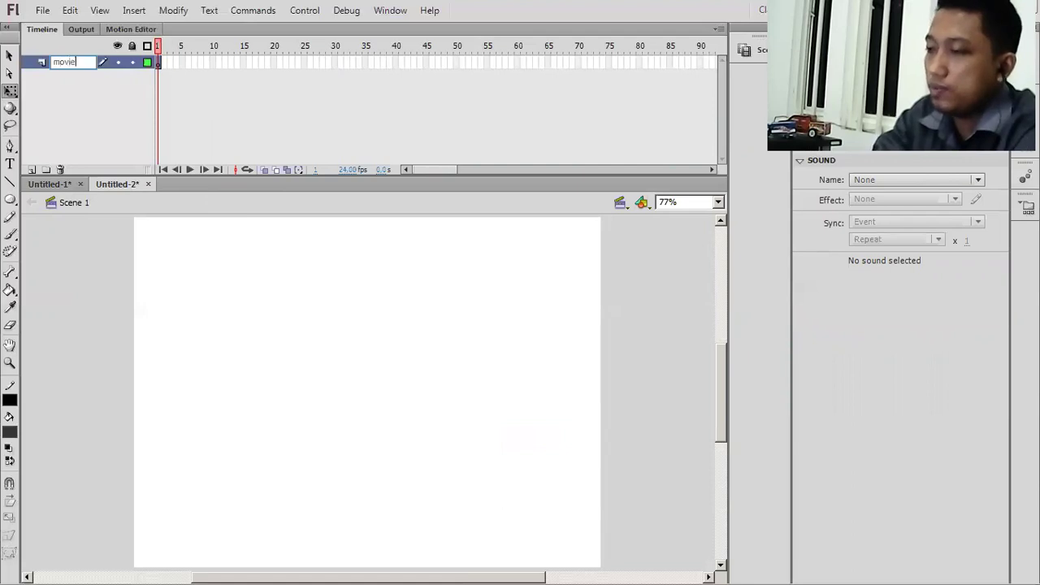
type("cl")
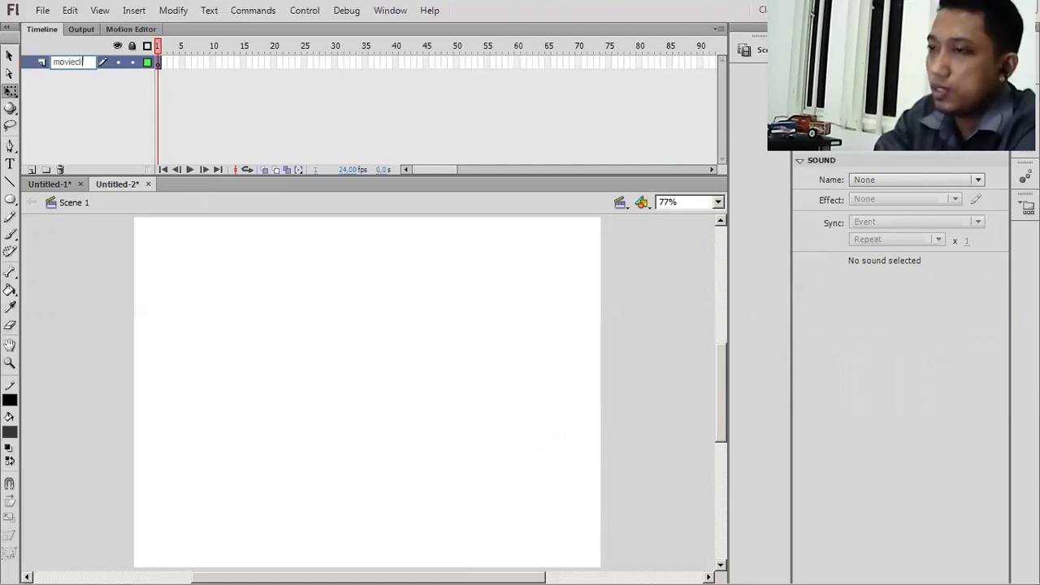
type("ip")
key("Return")
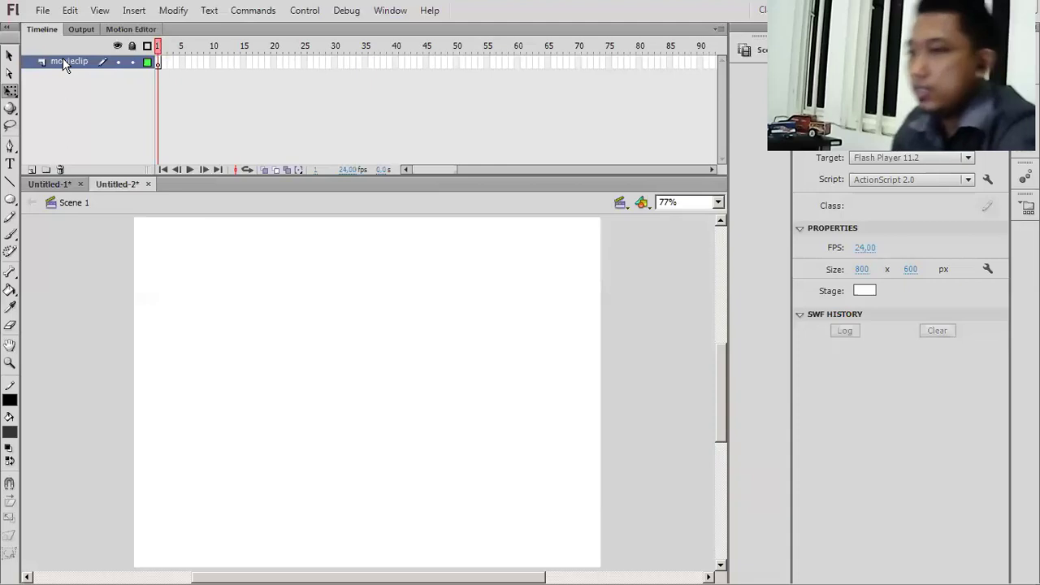
On frame 1, draw a filled circle about 110 px across in the stage's lower left area and select it whole
left_click(159, 65)
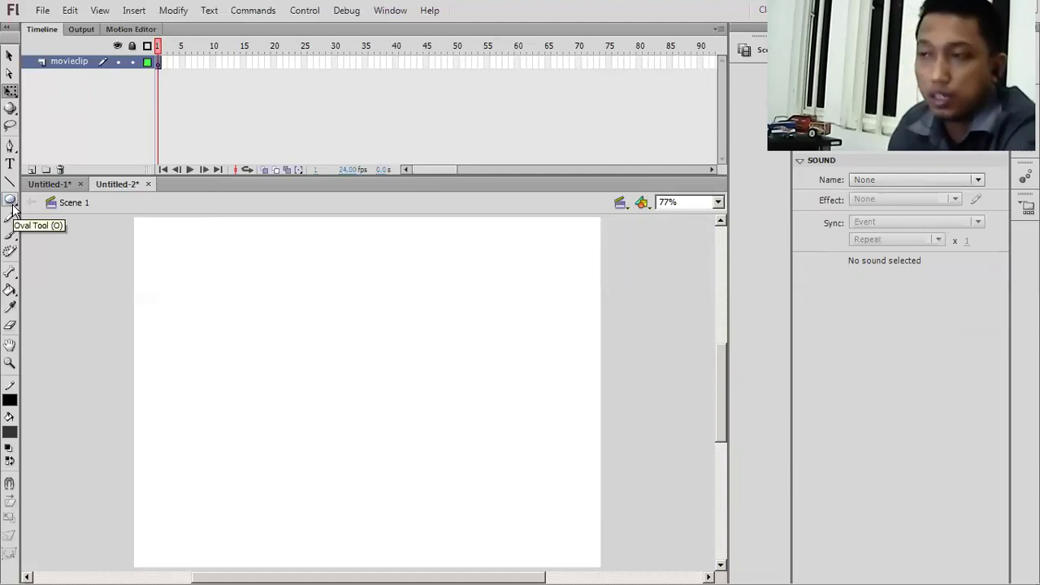
left_click(11, 203)
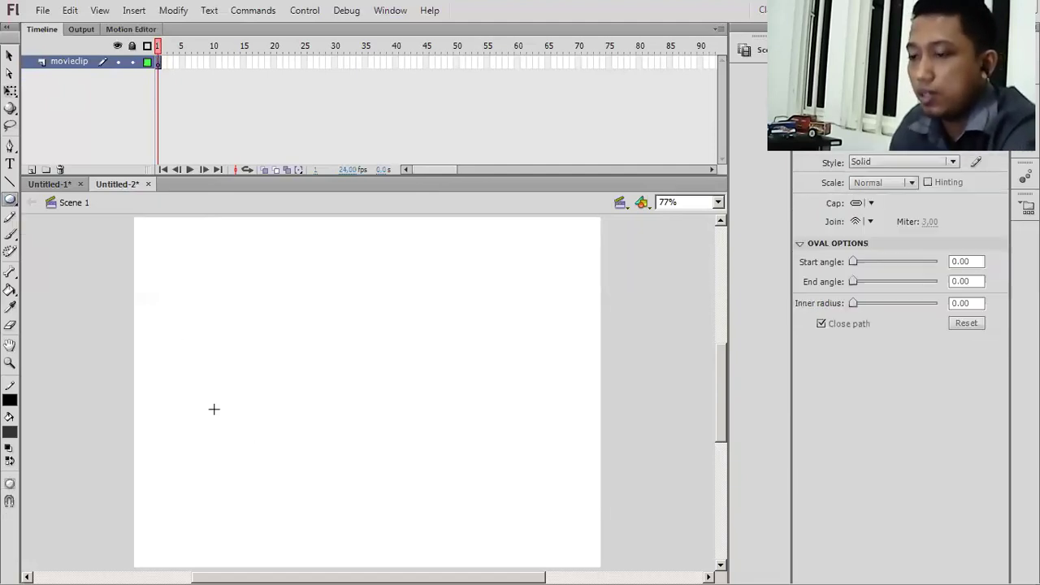
left_click_drag(302, 479, 289, 476)
key("q")
left_click_drag(190, 378, 336, 499)
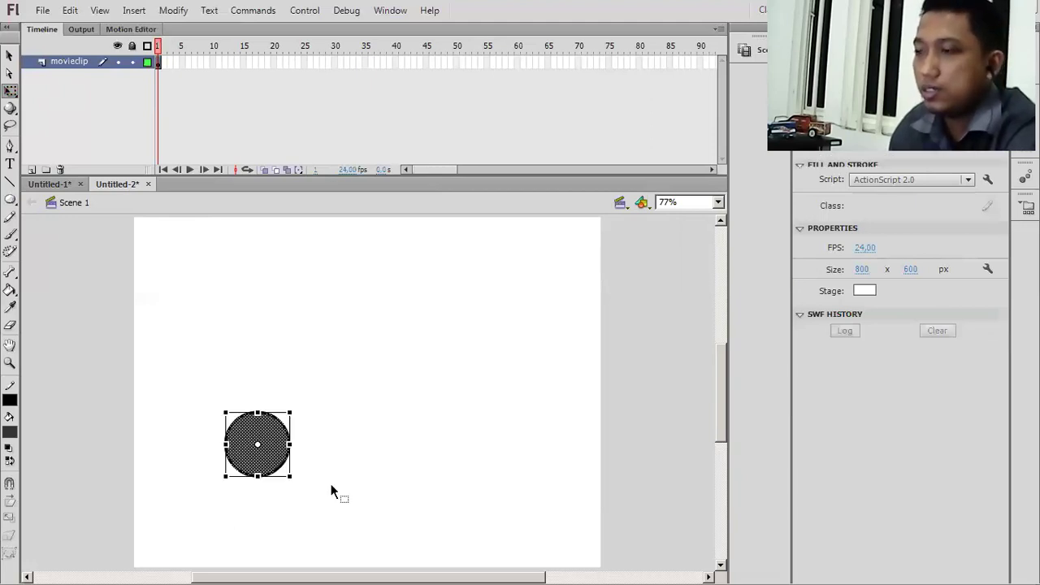
Convert the selected circle to a Movie Clip symbol named bola
right_click(239, 424)
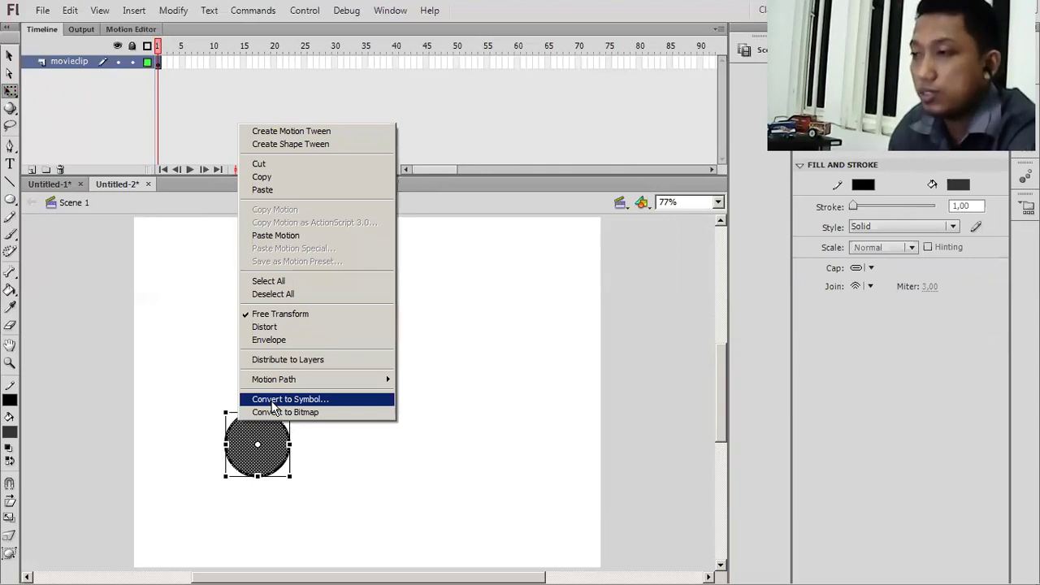
left_click(272, 401)
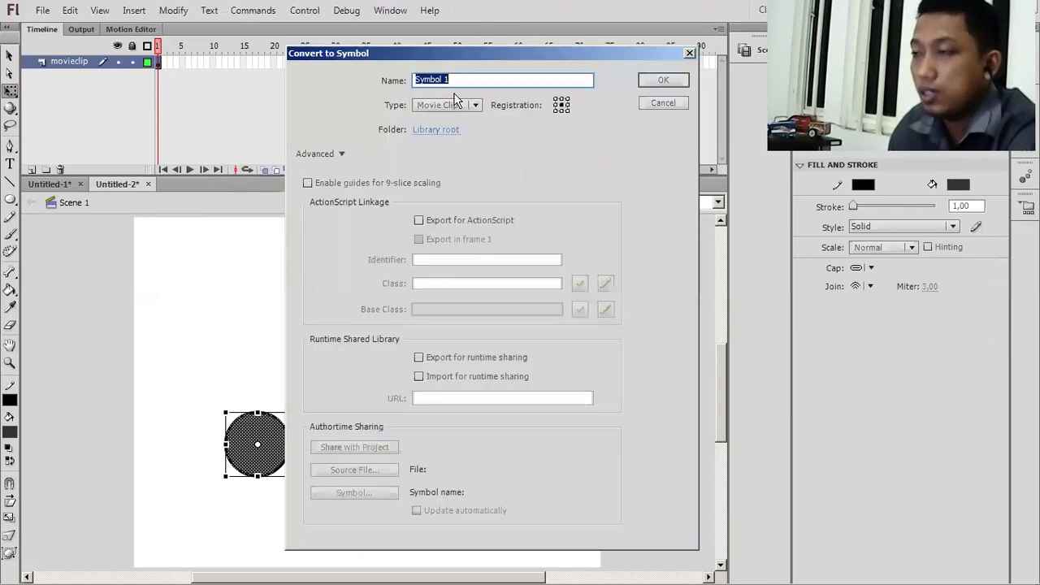
type("bola")
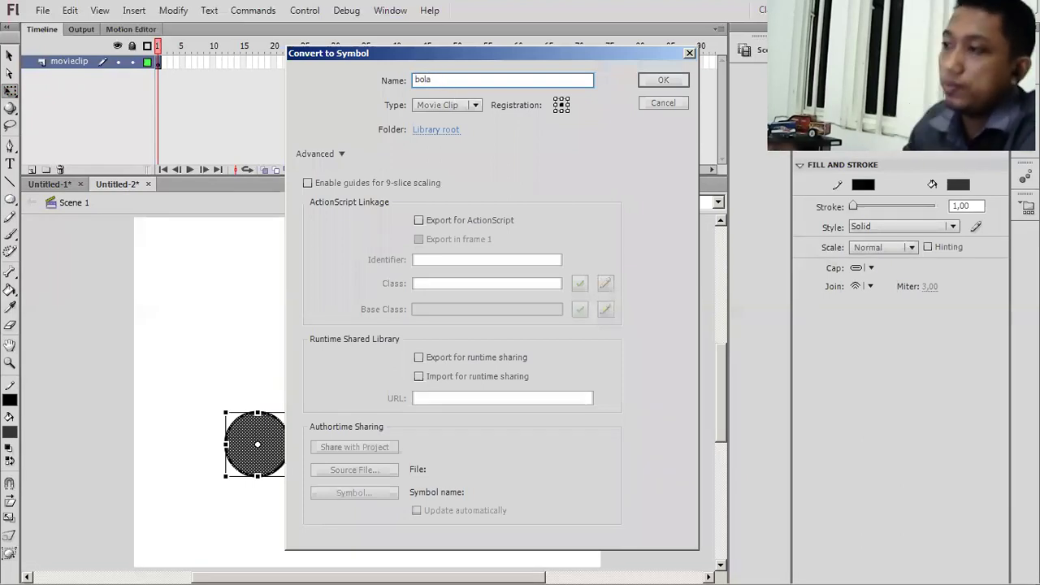
left_click(639, 79)
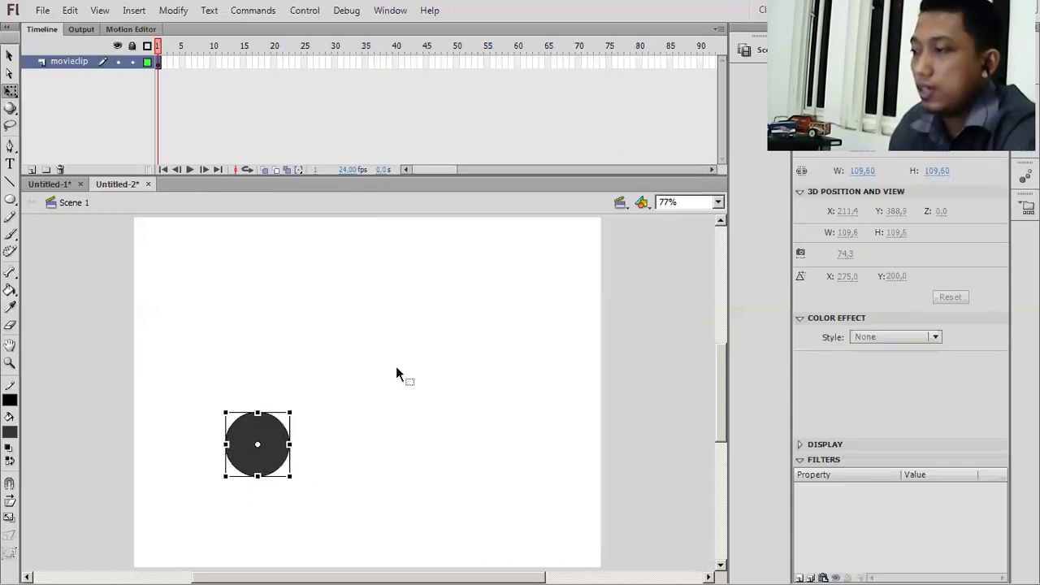
left_click(398, 355)
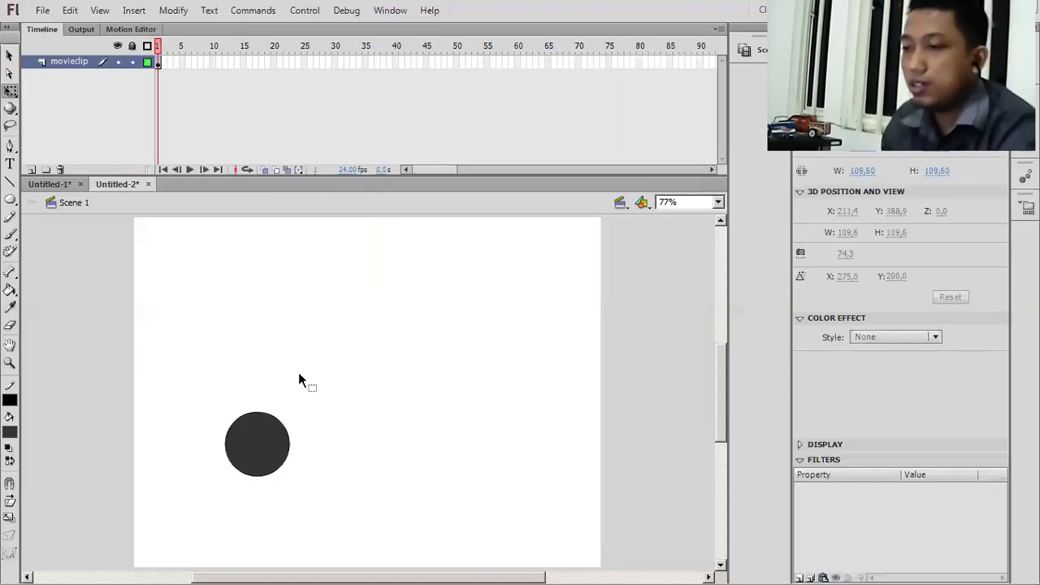
Look inside the bola movie clip at its own timeline and return to Scene 1
left_click(231, 439)
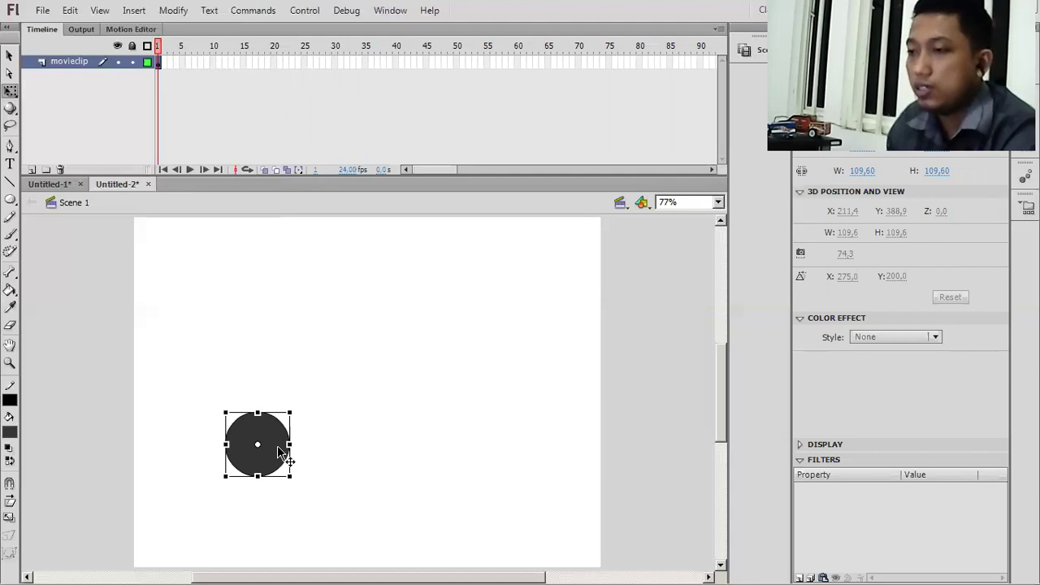
double_click(277, 445)
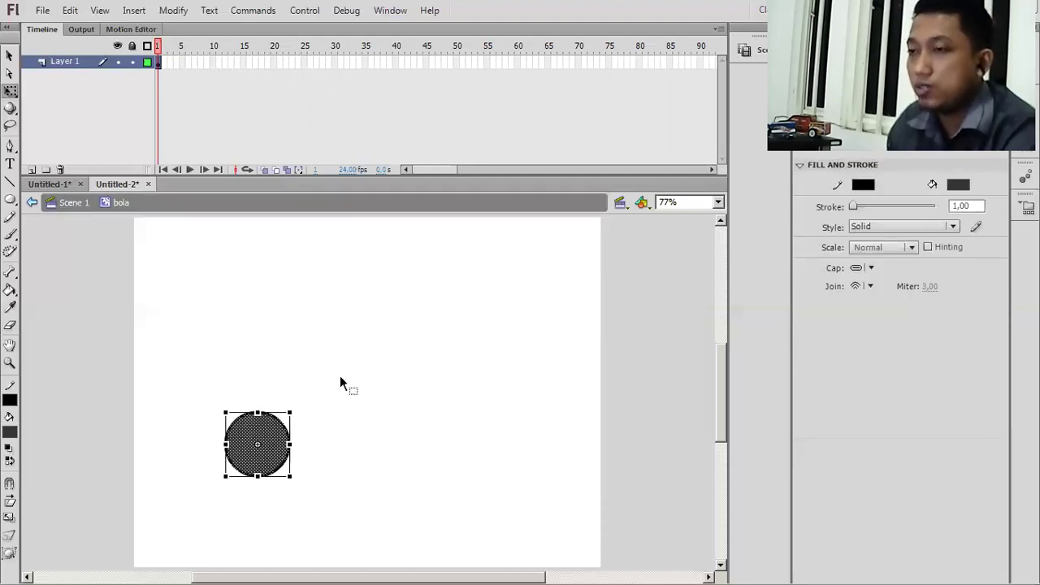
left_click(339, 384)
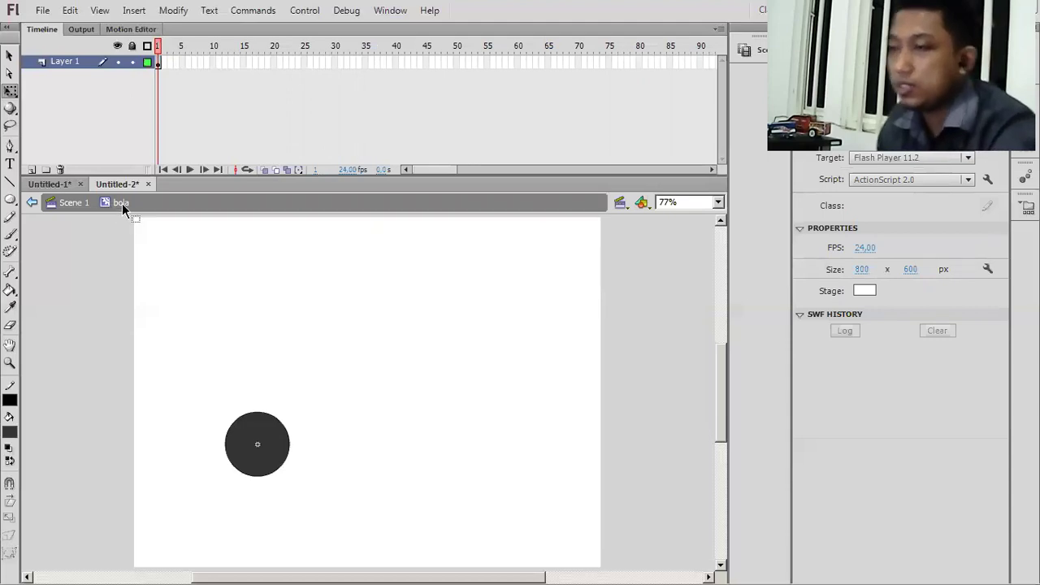
left_click(73, 211)
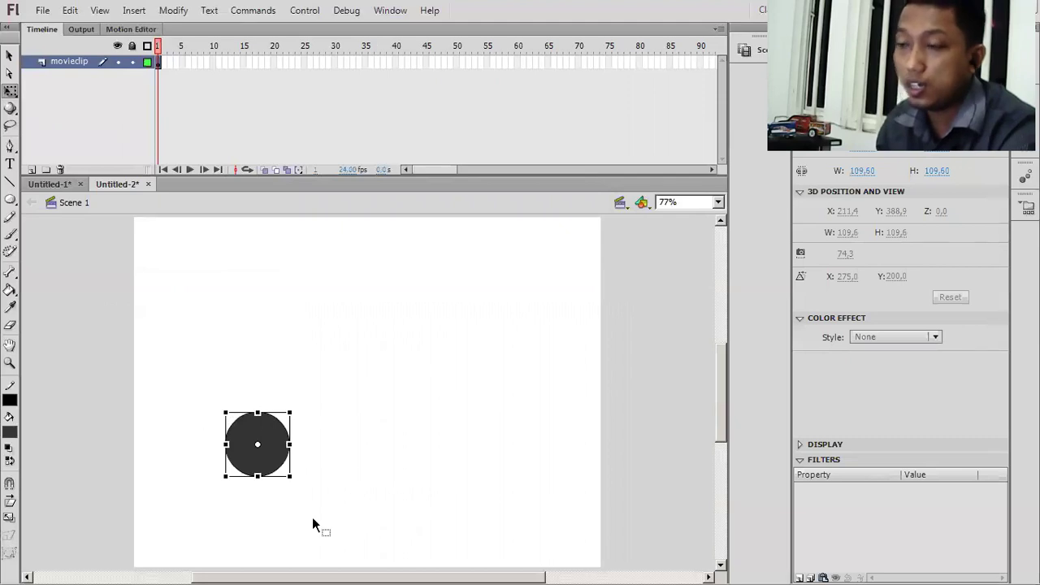
Enter the bola movie clip and insert keyframes at frames 20 and 40 of its Layer 1
double_click(277, 462)
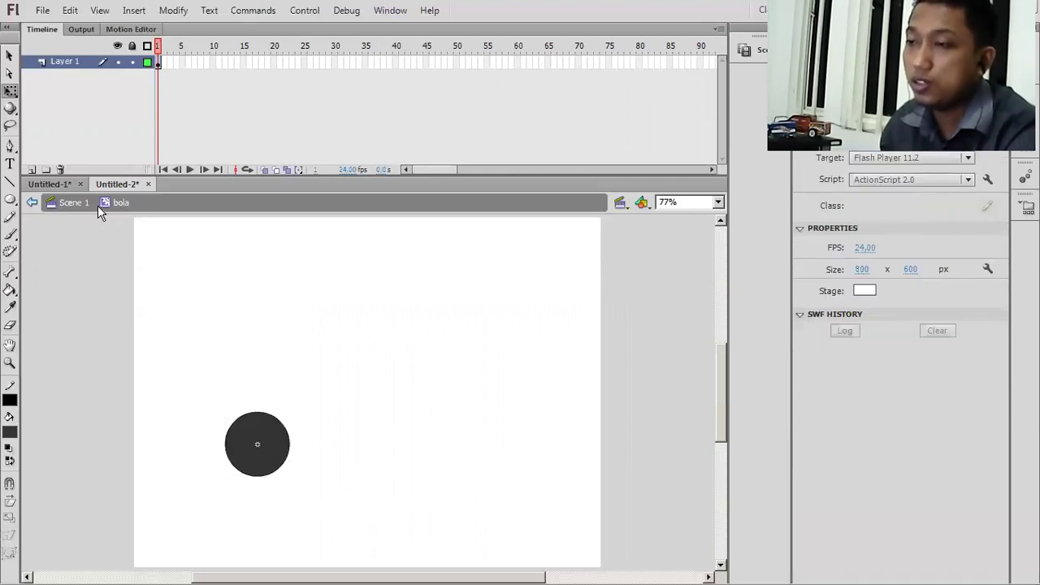
left_click(157, 64)
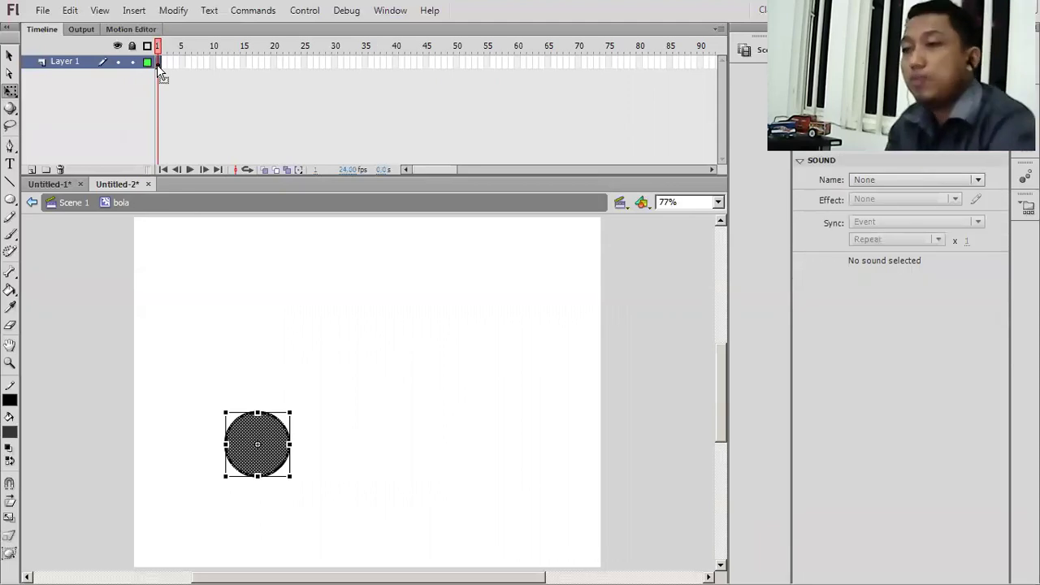
right_click(274, 64)
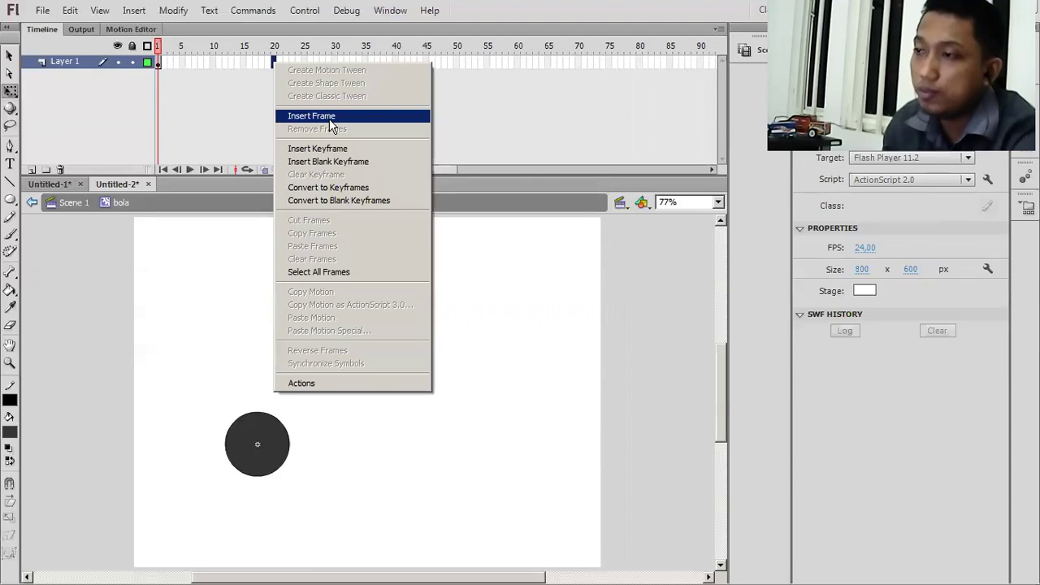
left_click(327, 151)
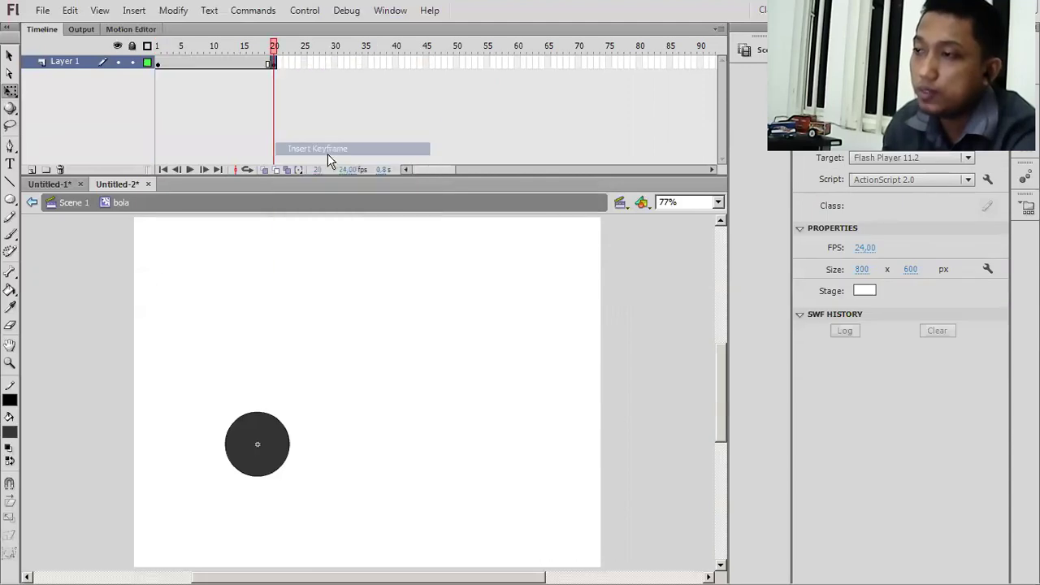
right_click(397, 64)
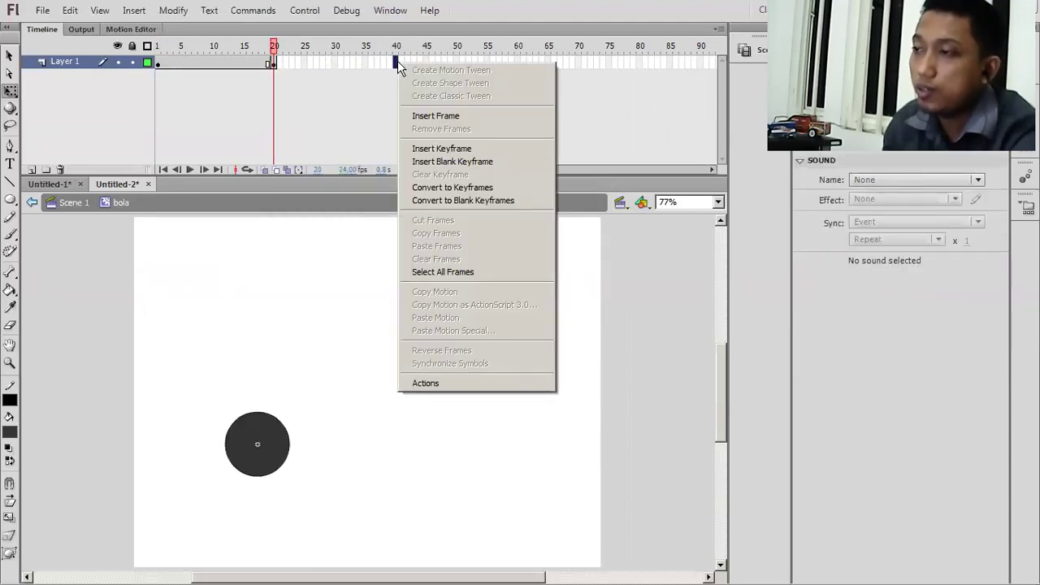
key("Return")
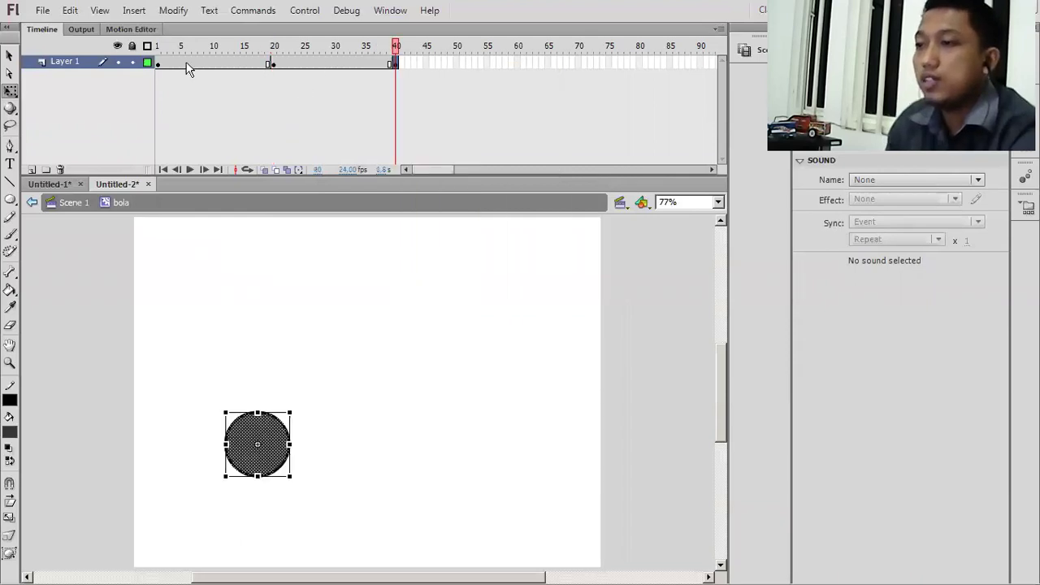
Create classic tweens on both spans between the keyframes at frames 1, 20 and 40
left_click_drag(187, 68, 392, 65)
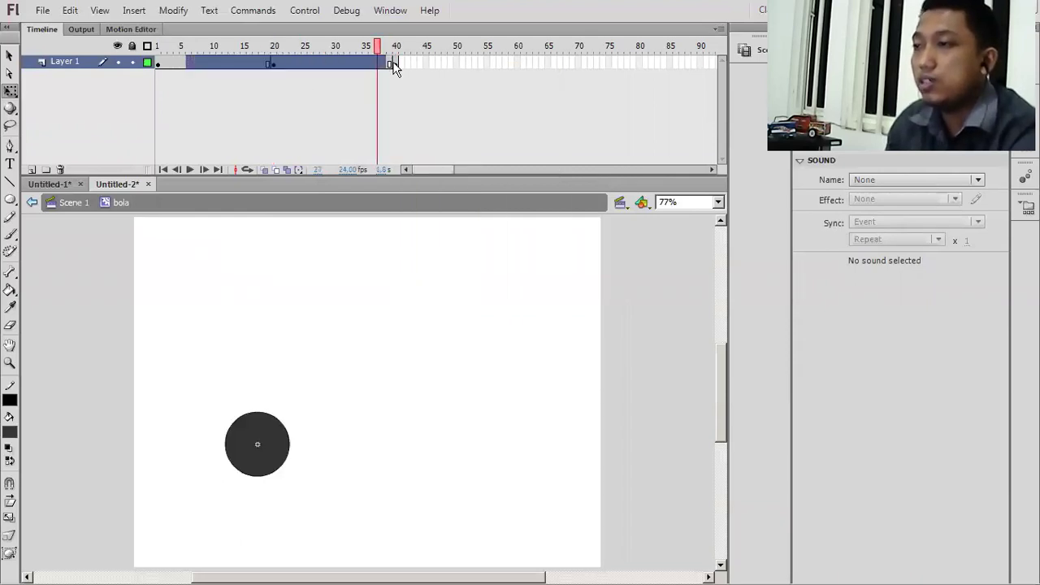
right_click(332, 66)
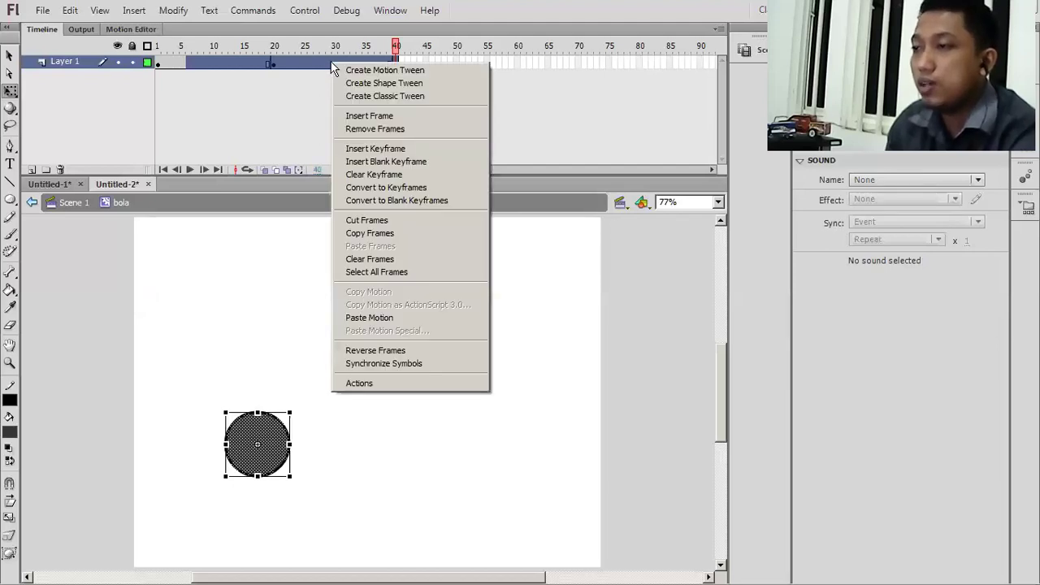
left_click(376, 95)
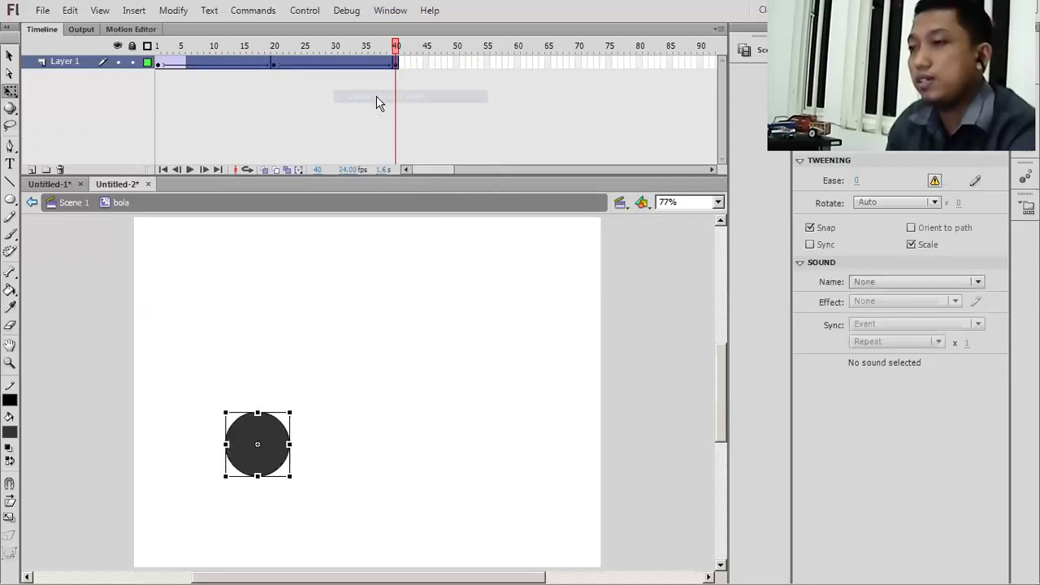
At frame 20 of the bola timeline, move the circle up to near the stage's upper edge
left_click(274, 65)
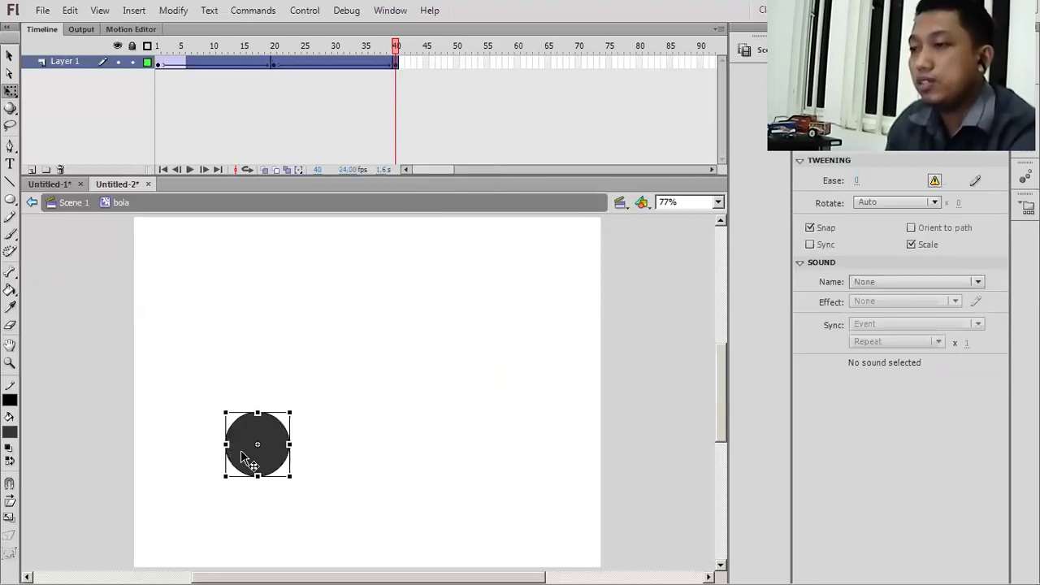
key("F6")
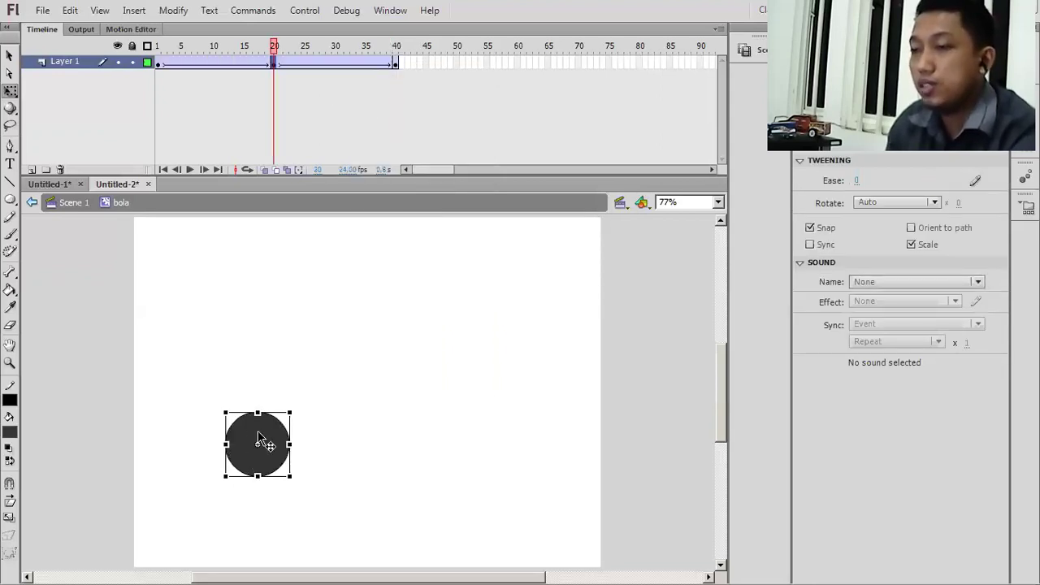
left_click_drag(238, 384, 250, 298)
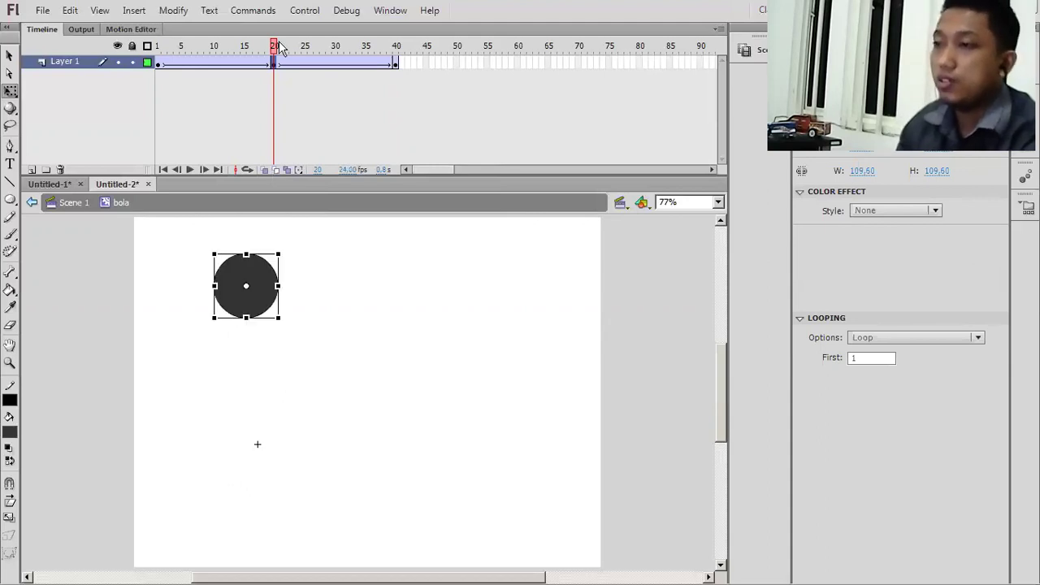
Preview the circle's motion in the bola timeline and in Untitled-1 for comparison, ending in Untitled-2 at frame 40
left_click_drag(114, 81, 317, 98)
left_click(158, 105)
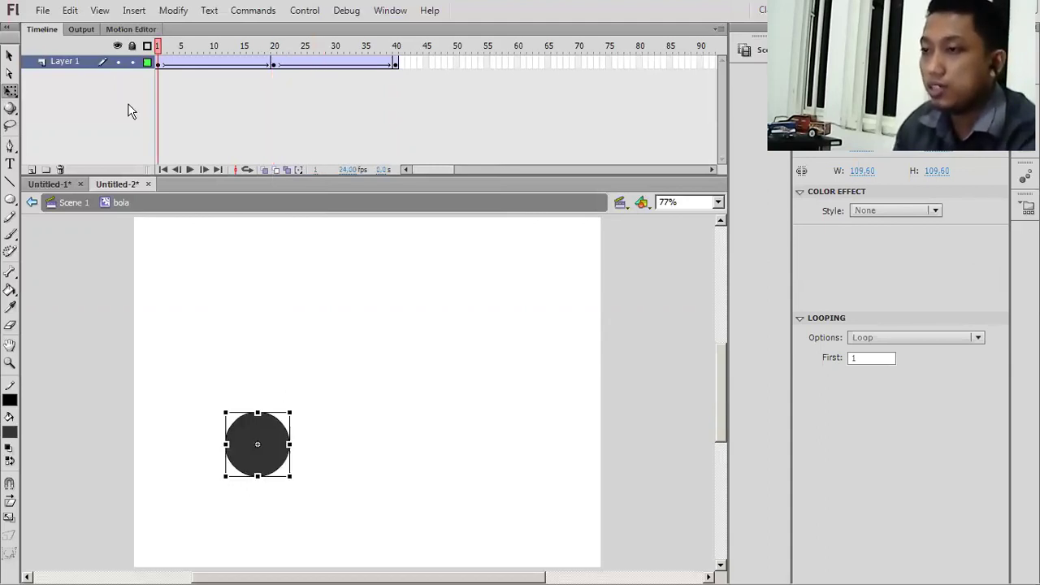
left_click(55, 192)
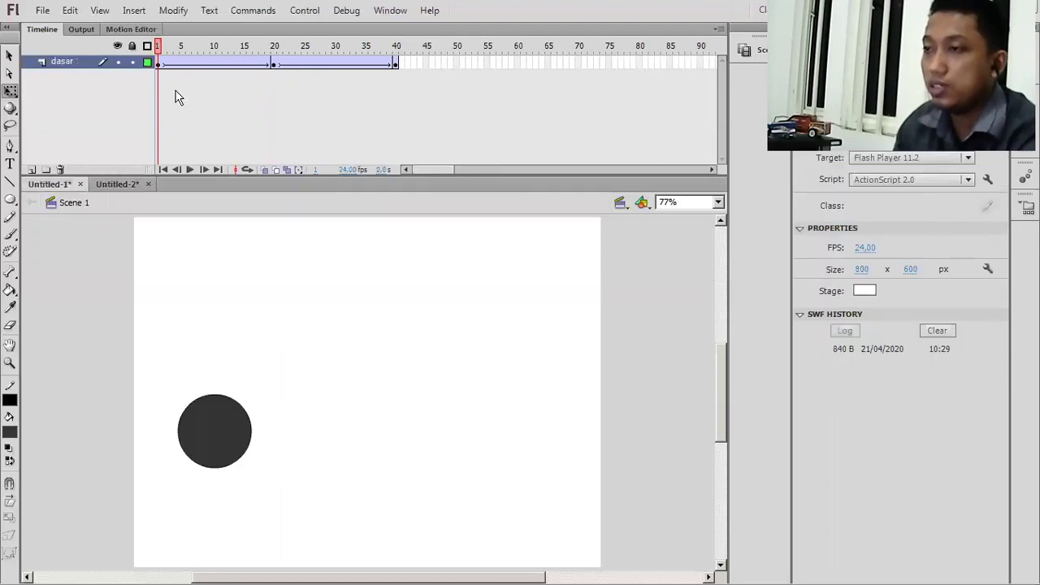
key("Return")
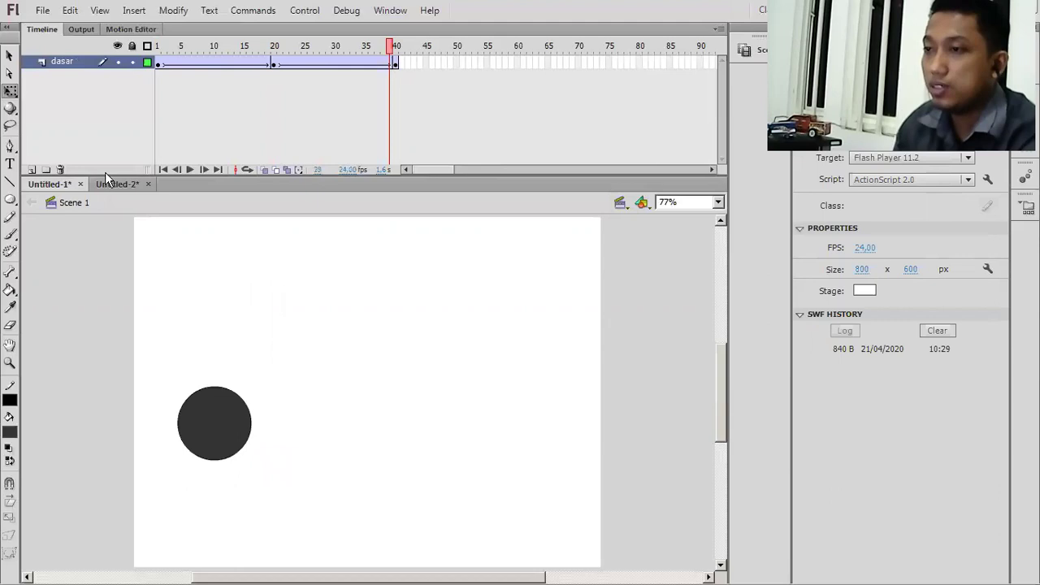
left_click(162, 169)
left_click_drag(161, 43, 413, 44)
left_click(396, 47)
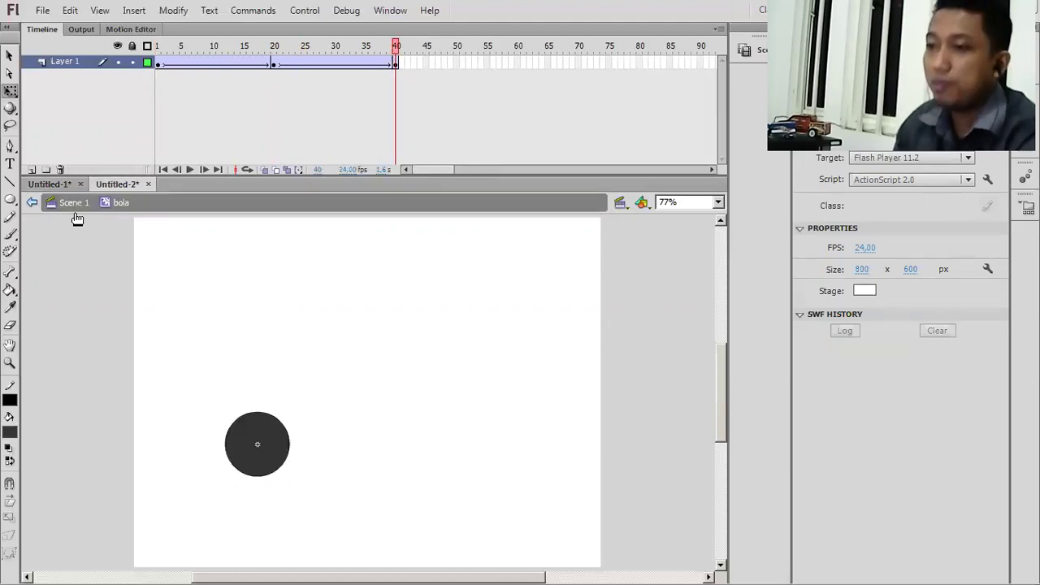
Return from the bola movie clip to Scene 1 and test the movie to check the circle's motion, closing the preview
left_click(69, 203)
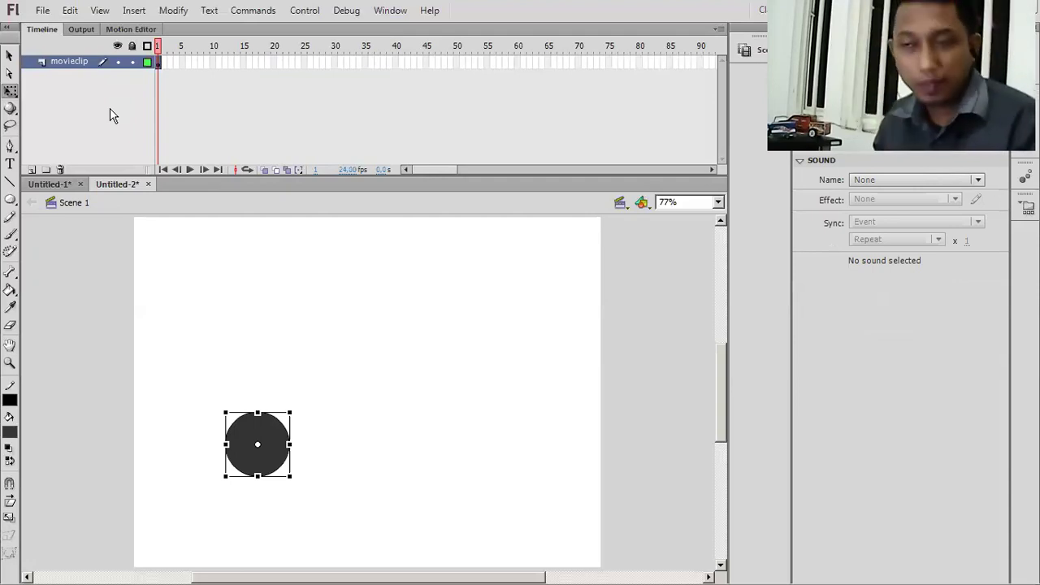
left_click(300, 18)
mouse_move(343, 102)
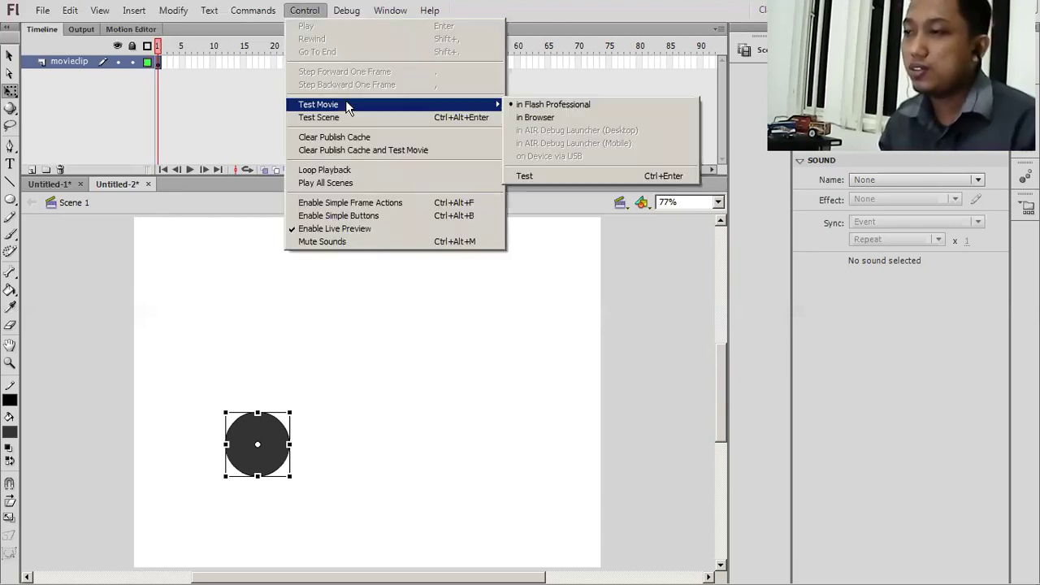
left_click(582, 176)
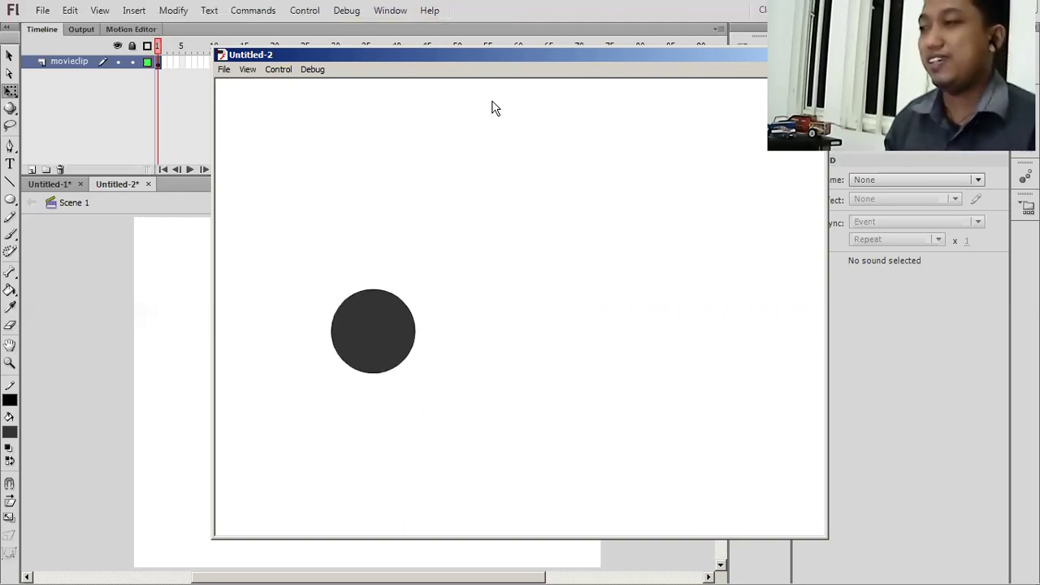
left_click_drag(520, 60, 337, 103)
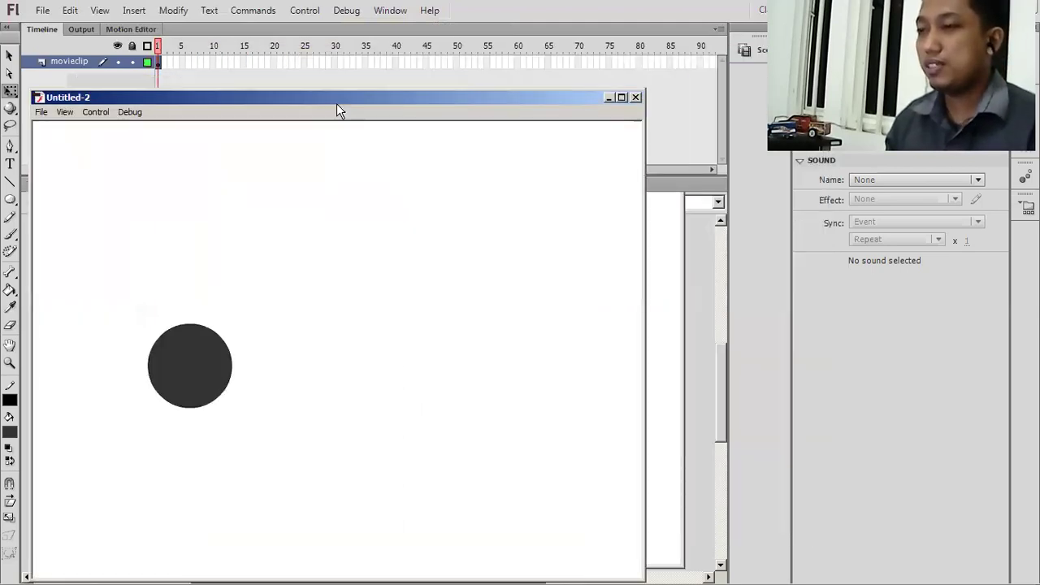
left_click(637, 98)
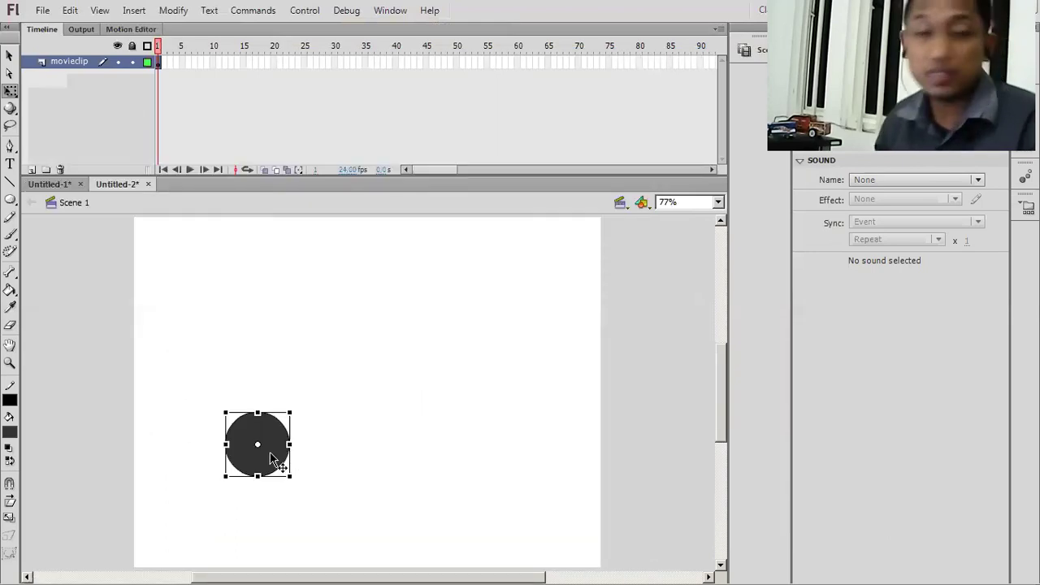
Move the circle slightly down and left to about X 178, Y 410, and place a copy of it beside it on the right
left_click_drag(271, 456, 250, 468)
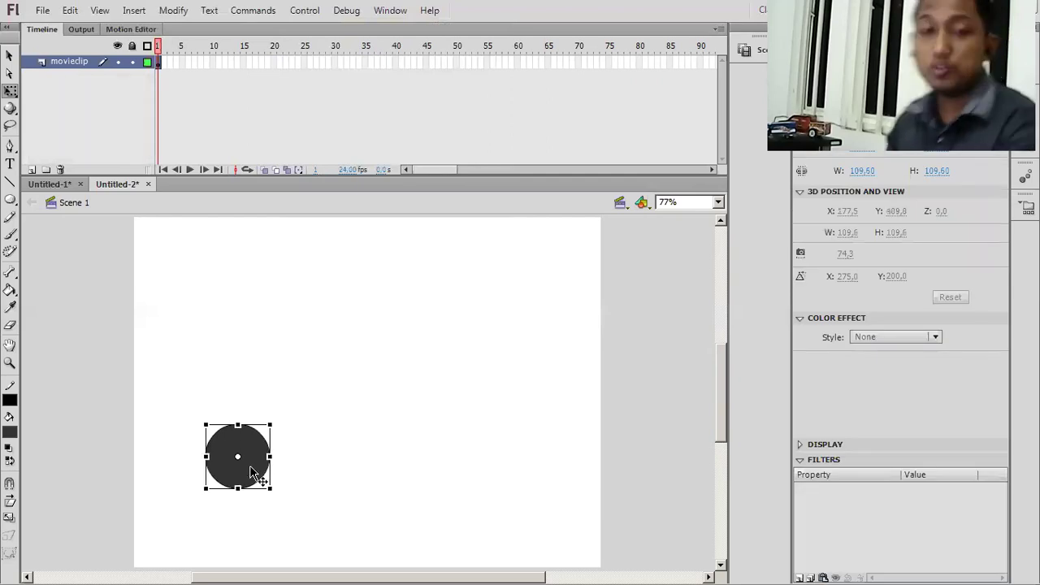
left_click(282, 481)
left_click(267, 480)
left_click_drag(277, 478, 349, 479)
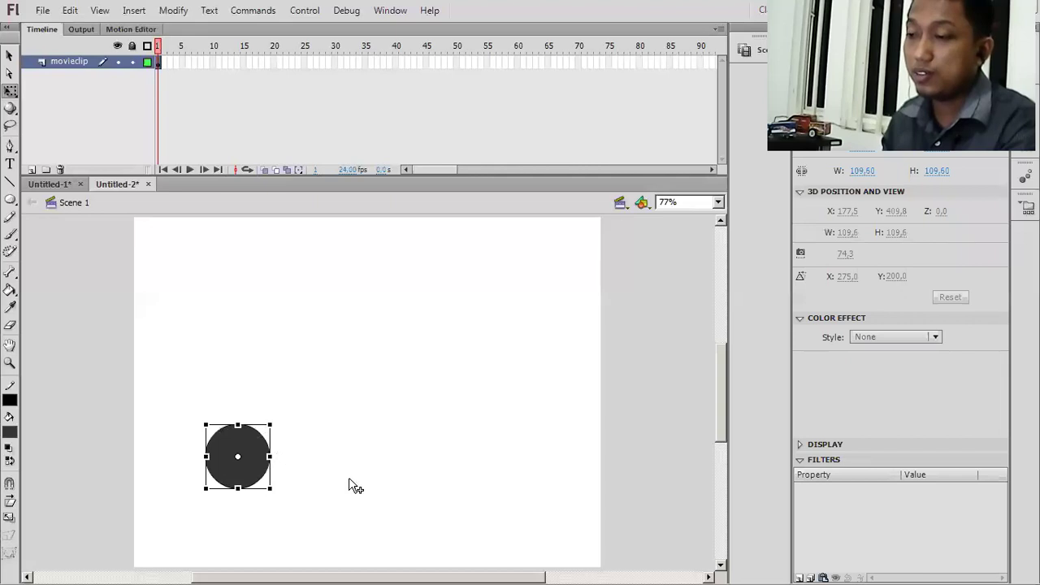
left_click(448, 370)
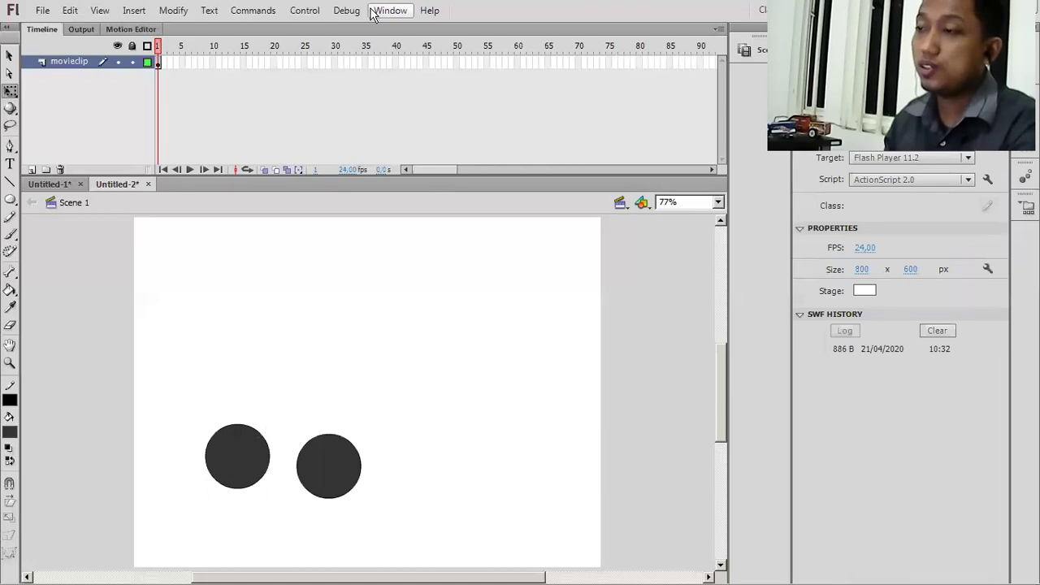
Test the movie with the two circle instances and close the preview
left_click(315, 11)
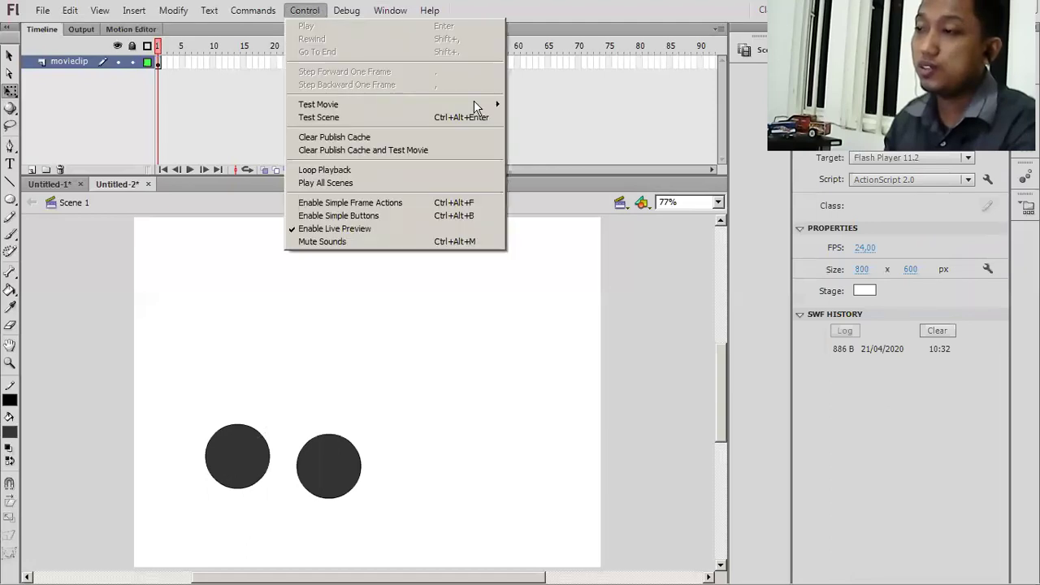
mouse_move(479, 104)
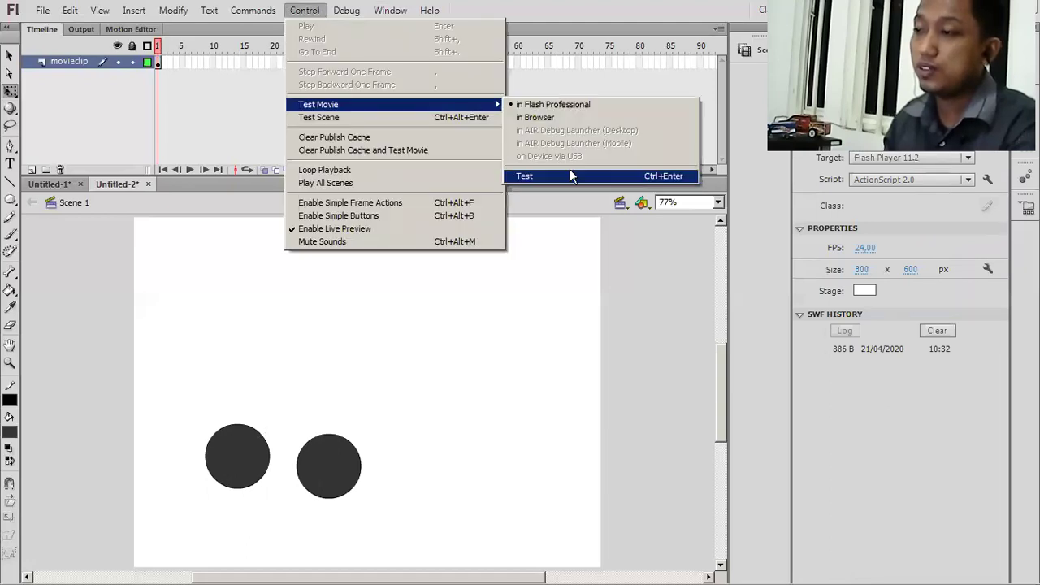
left_click(570, 176)
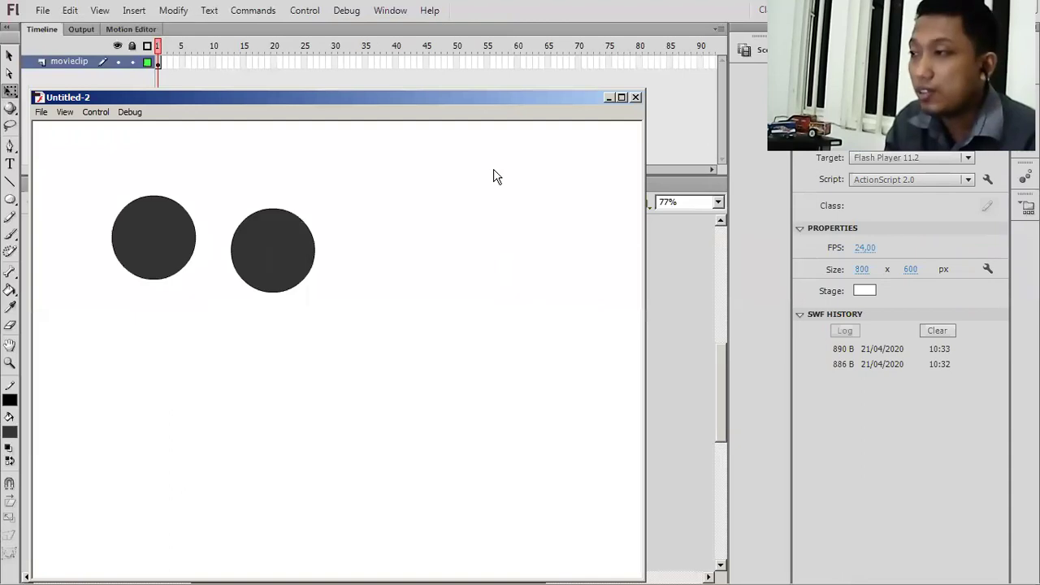
key("ctrl+w")
Place a third copy of the circle right of the second at about X 496, Y 423, and test the movie
left_click(349, 458)
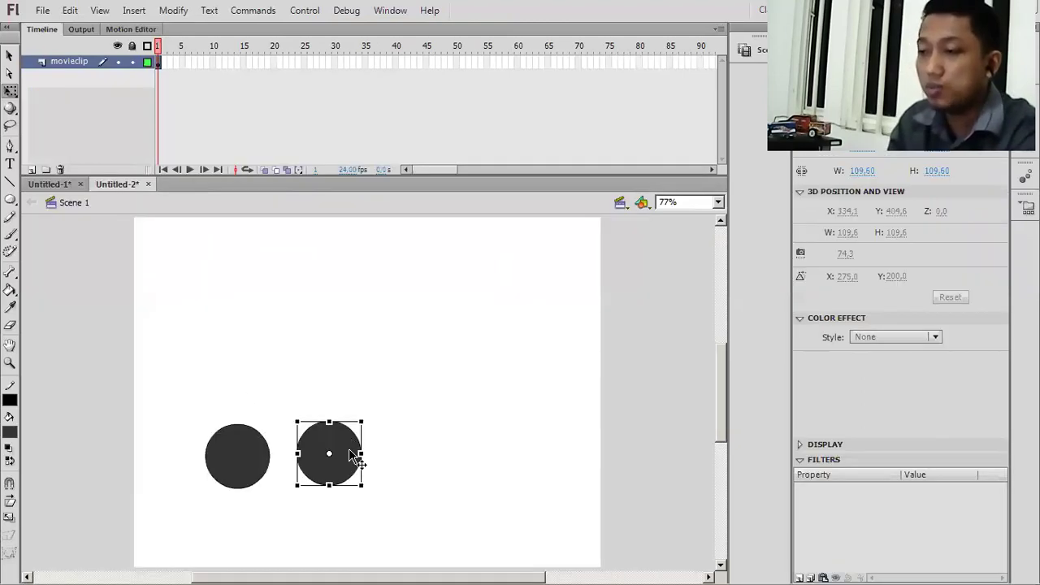
left_click_drag(367, 454, 442, 466)
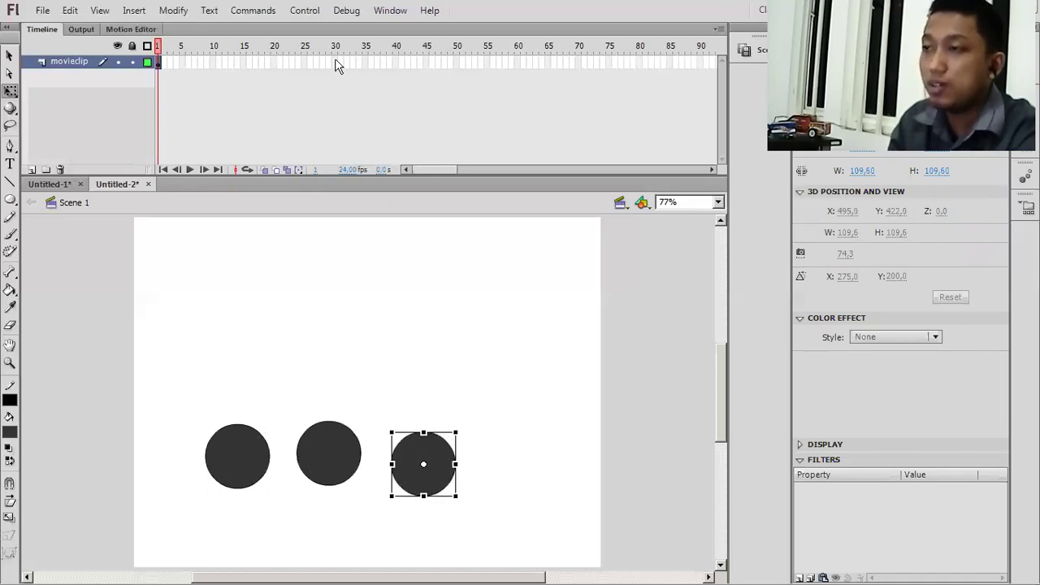
left_click(315, 12)
mouse_move(355, 104)
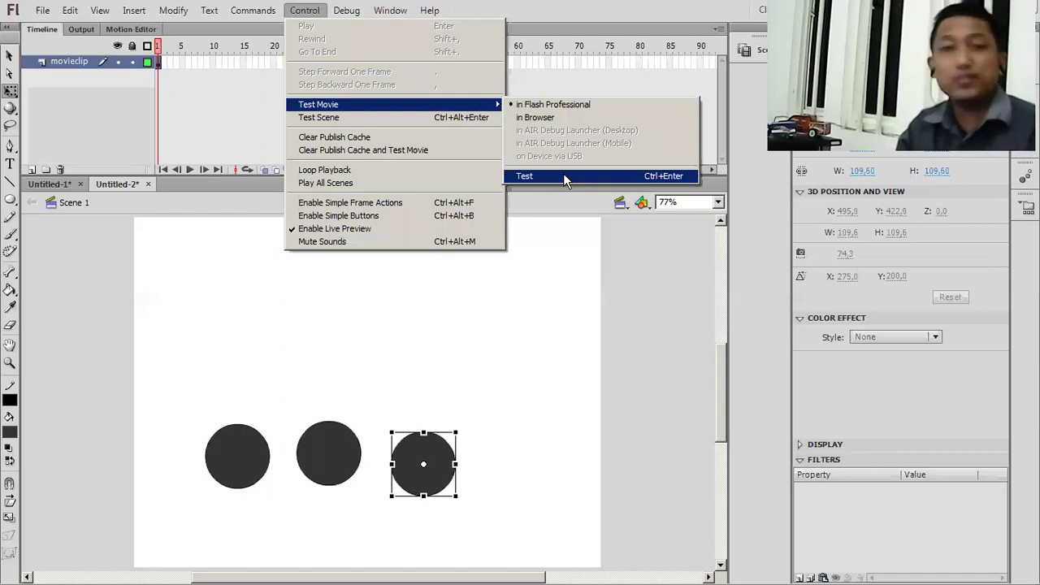
left_click(565, 177)
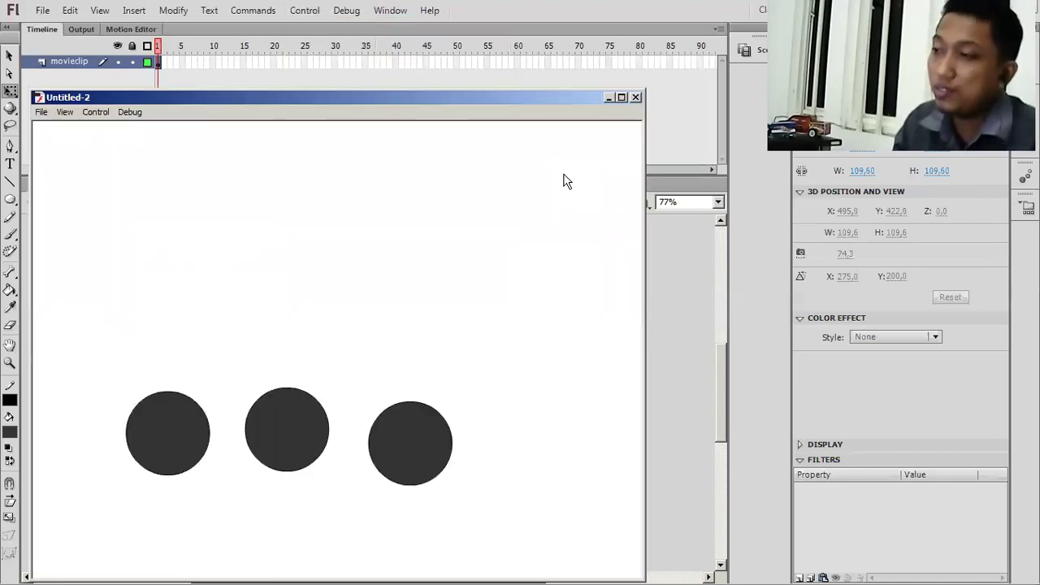
left_click_drag(526, 108, 541, 82)
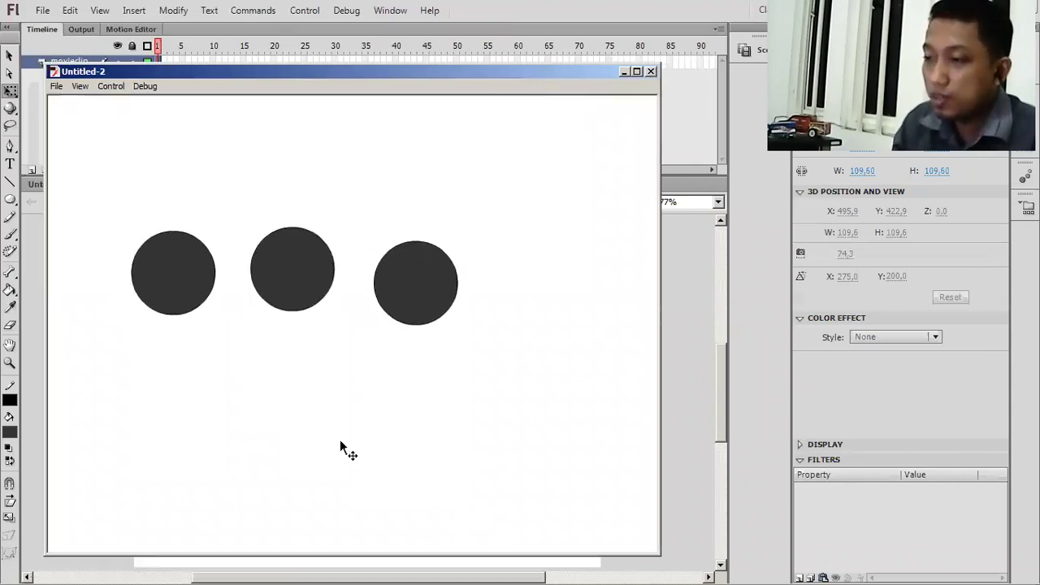
key("ctrl+w")
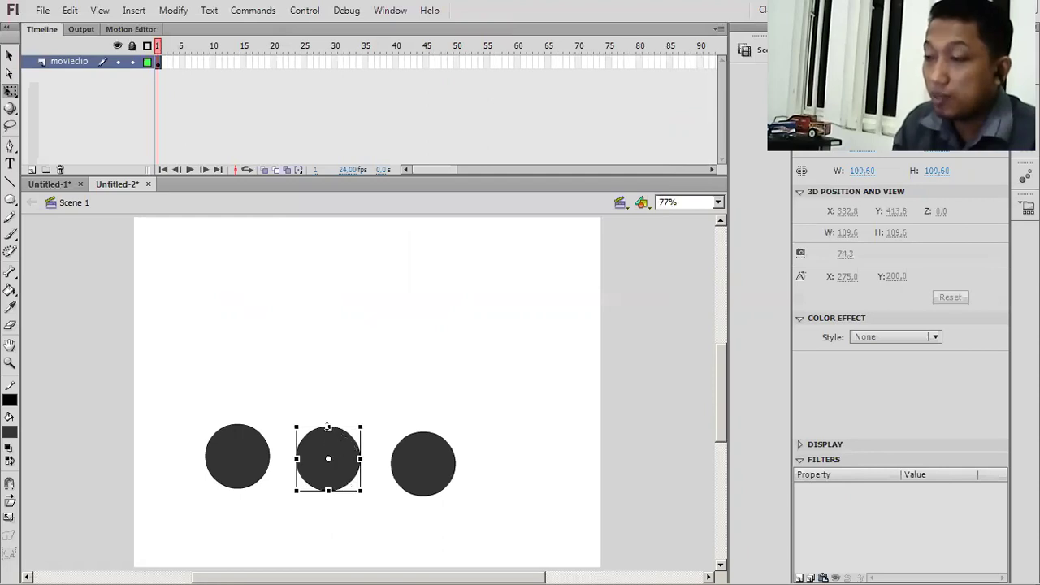
Place a fourth copy of the circle at the right end of the row and test the movie with all four
left_click_drag(327, 426, 522, 463)
left_click(615, 437)
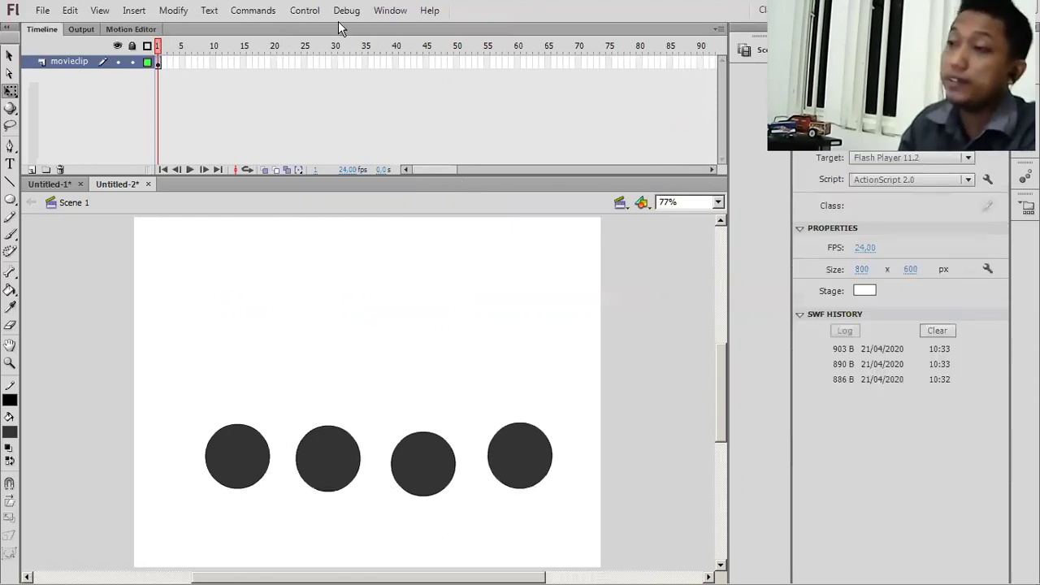
left_click(307, 12)
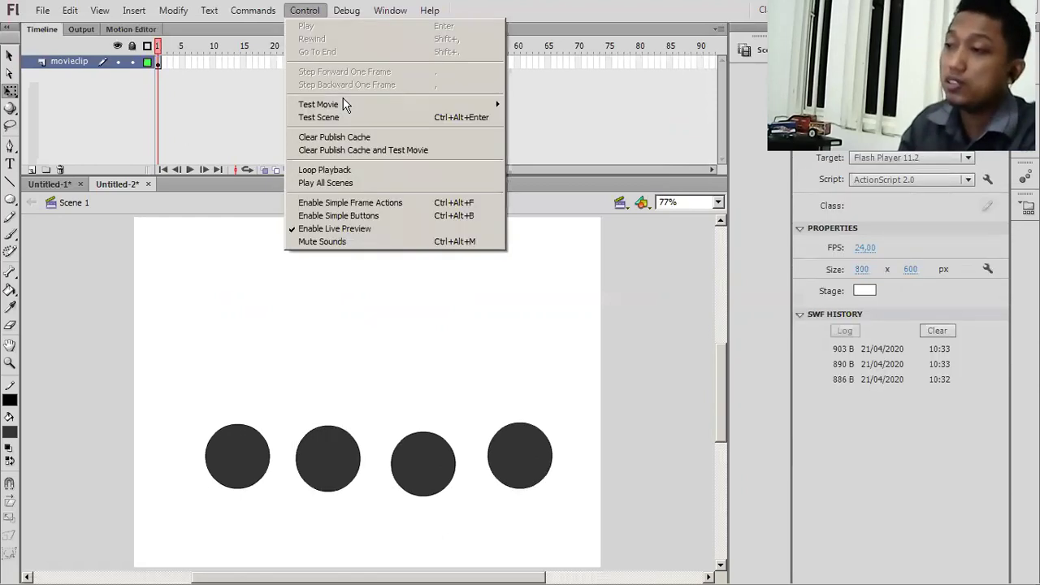
mouse_move(491, 104)
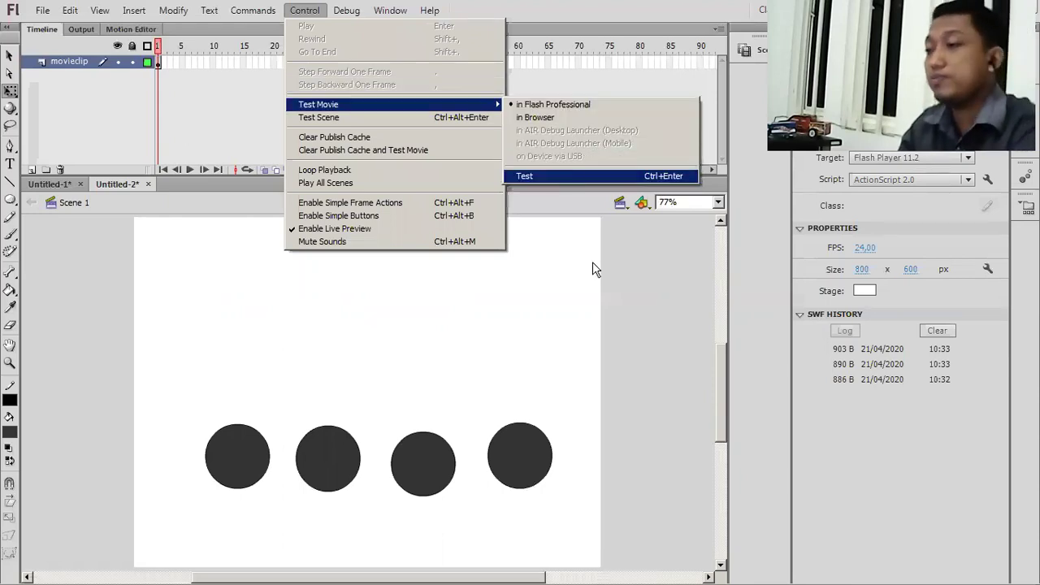
key("Return")
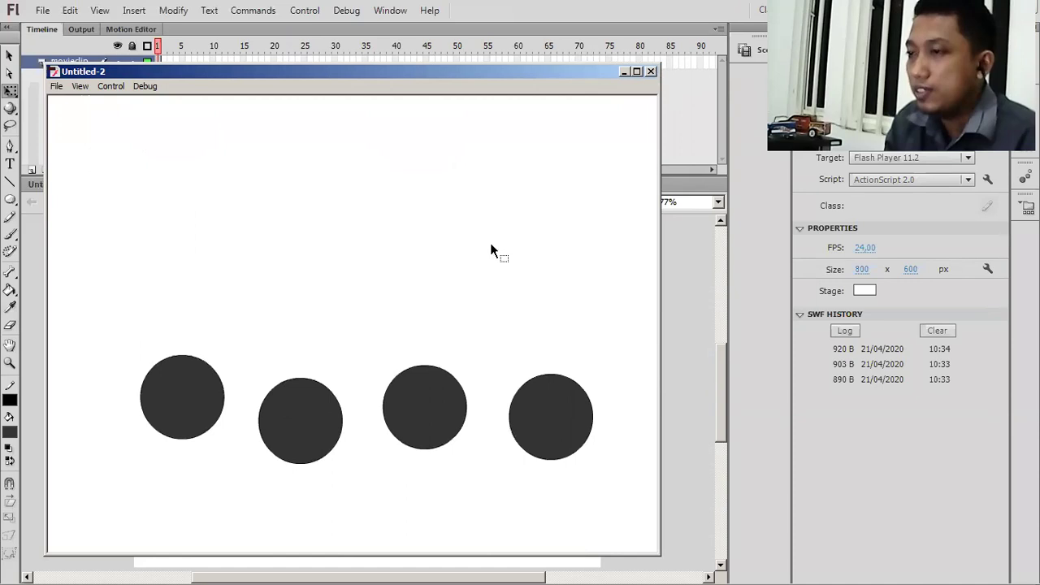
key("ctrl+w")
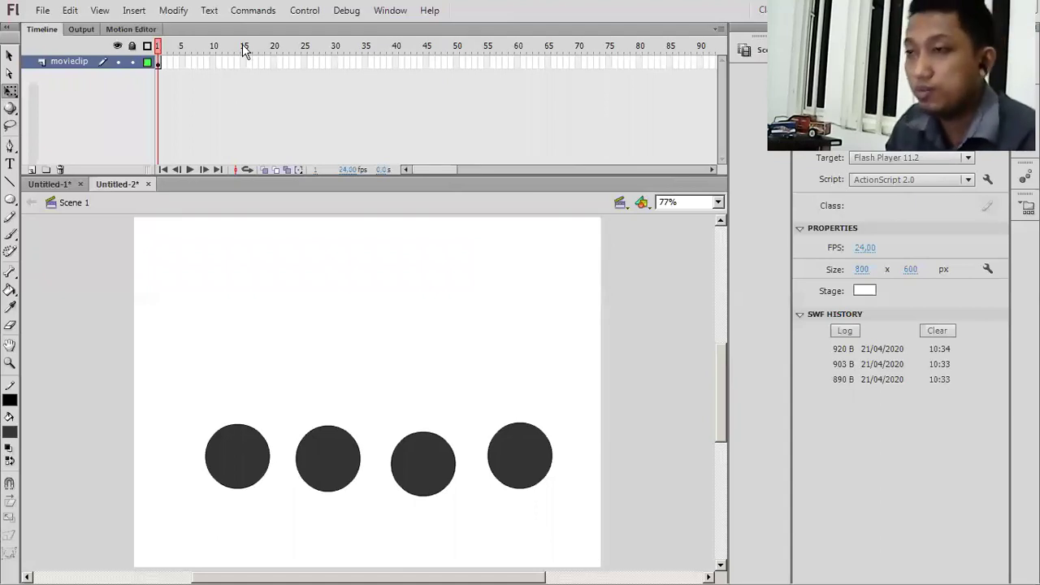
Create a new ActionScript 2.0 document 800 px wide and 600 px high
left_click(38, 11)
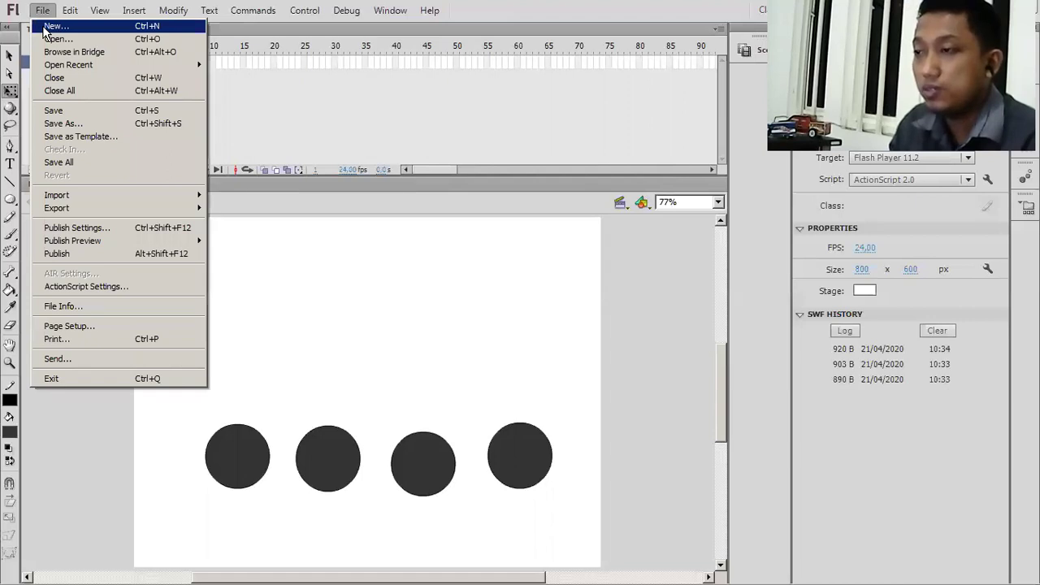
left_click(53, 26)
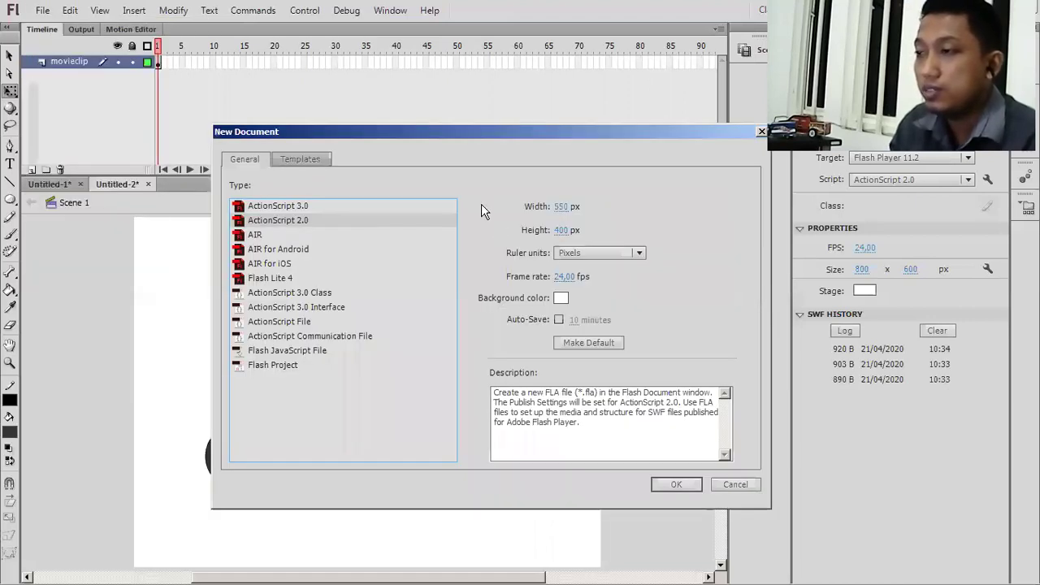
left_click(563, 206)
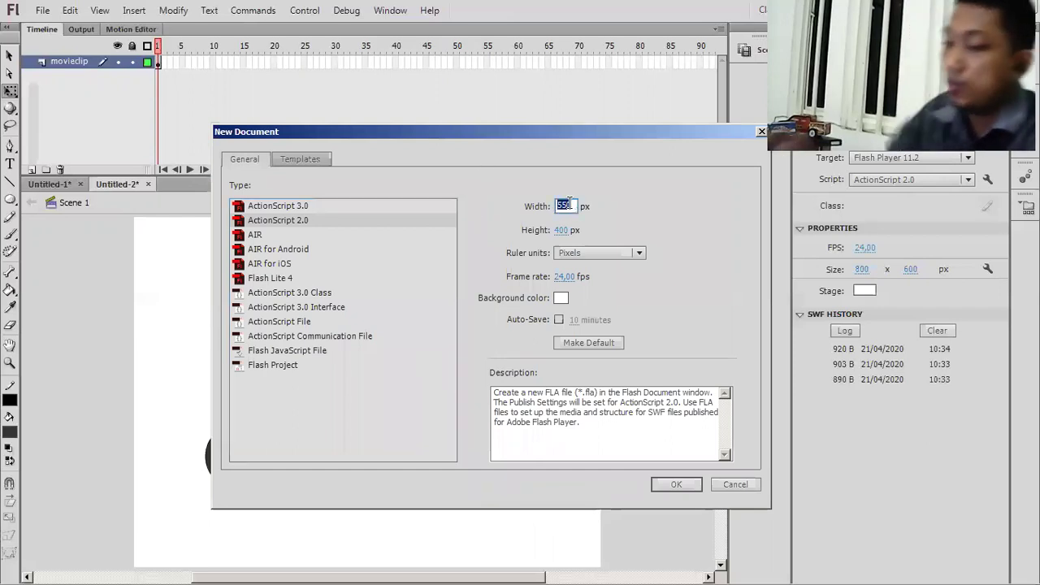
type("800")
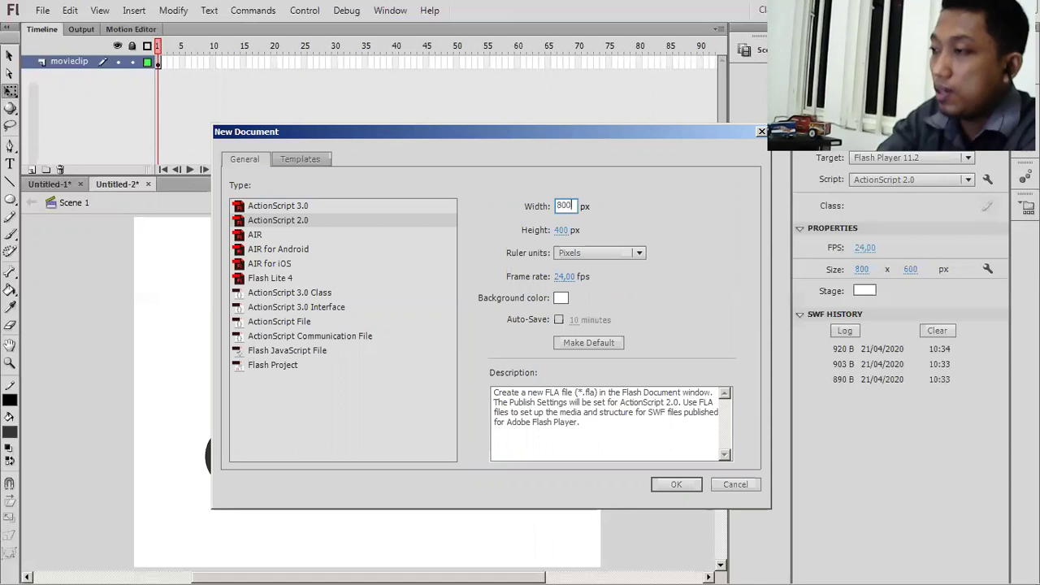
key("Tab")
type("600")
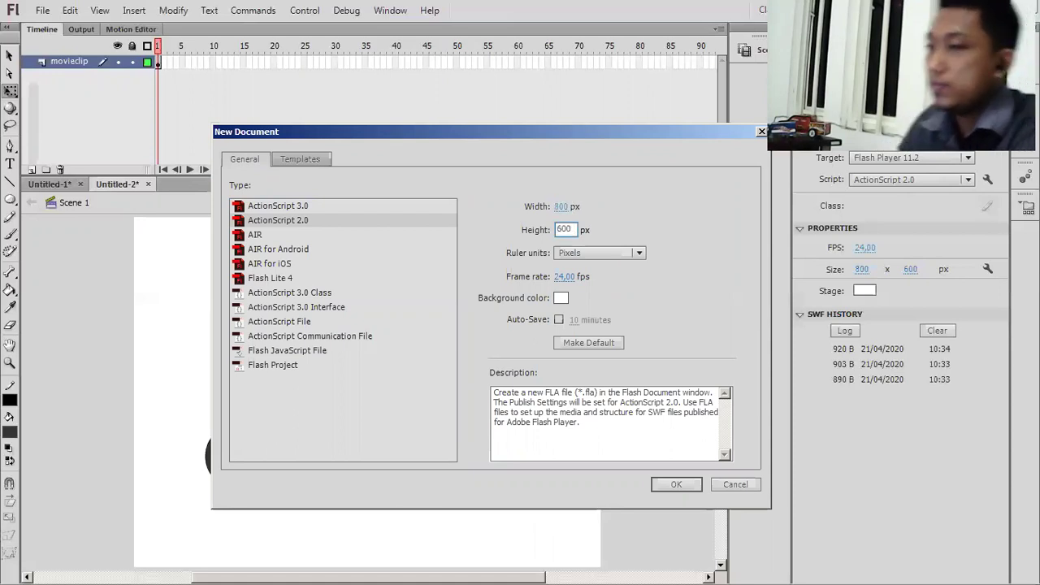
left_click(686, 482)
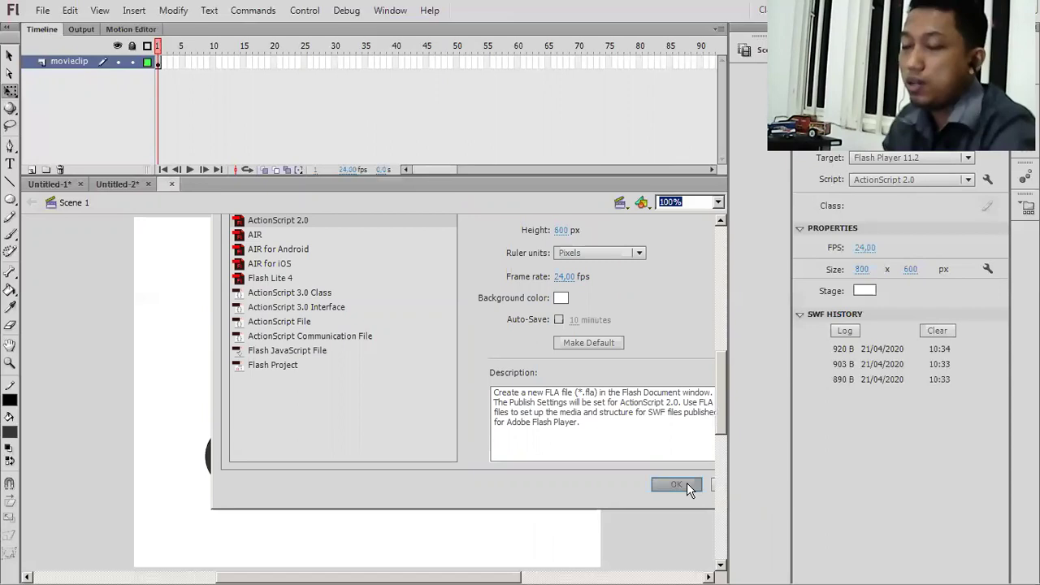
Fit the stage in view and start a text block in its upper-left area with the line "1. Animasi Motion"
key("ctrl+2")
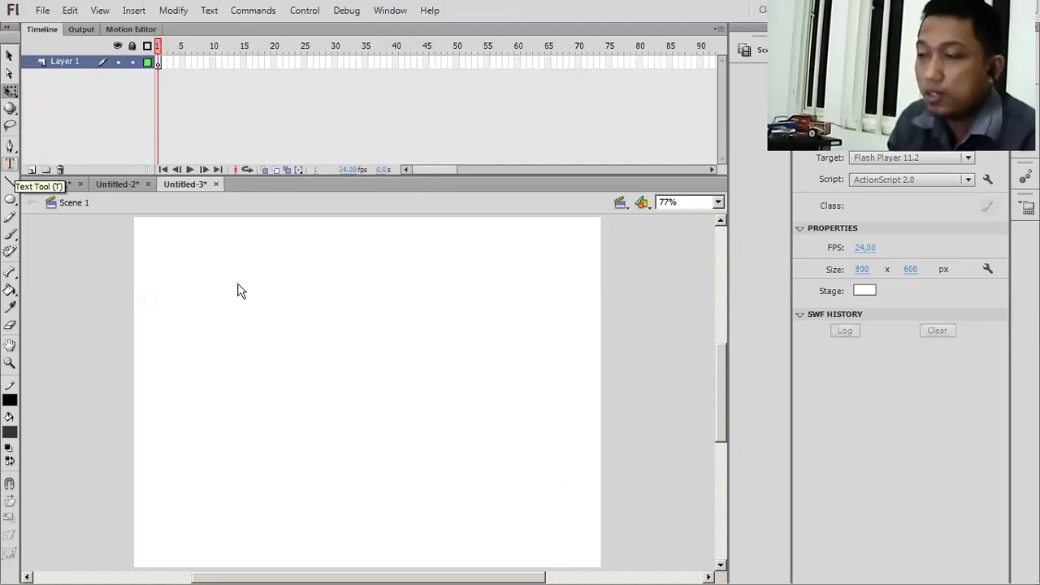
key("t")
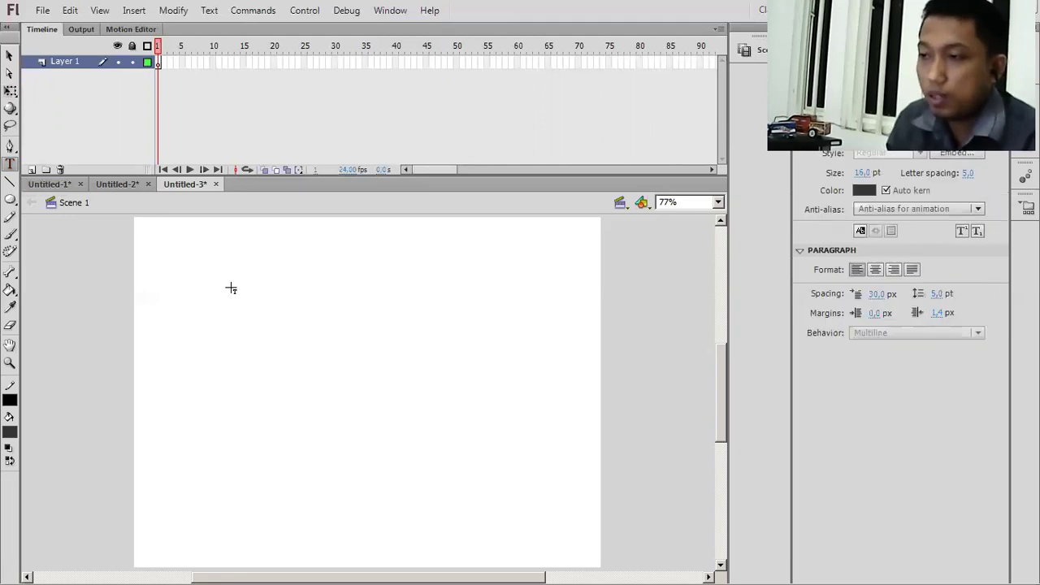
left_click(231, 288)
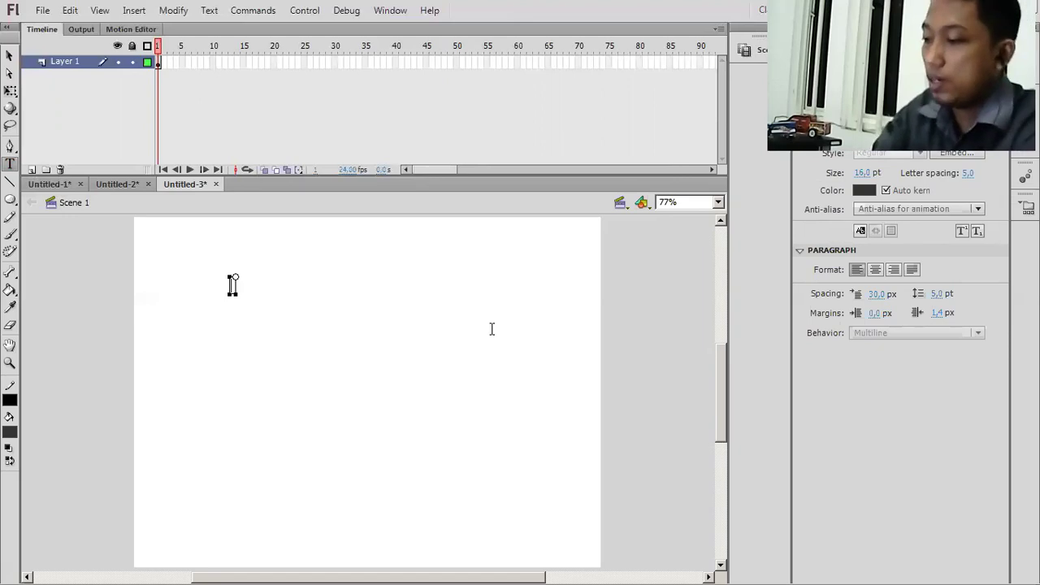
type("1.")
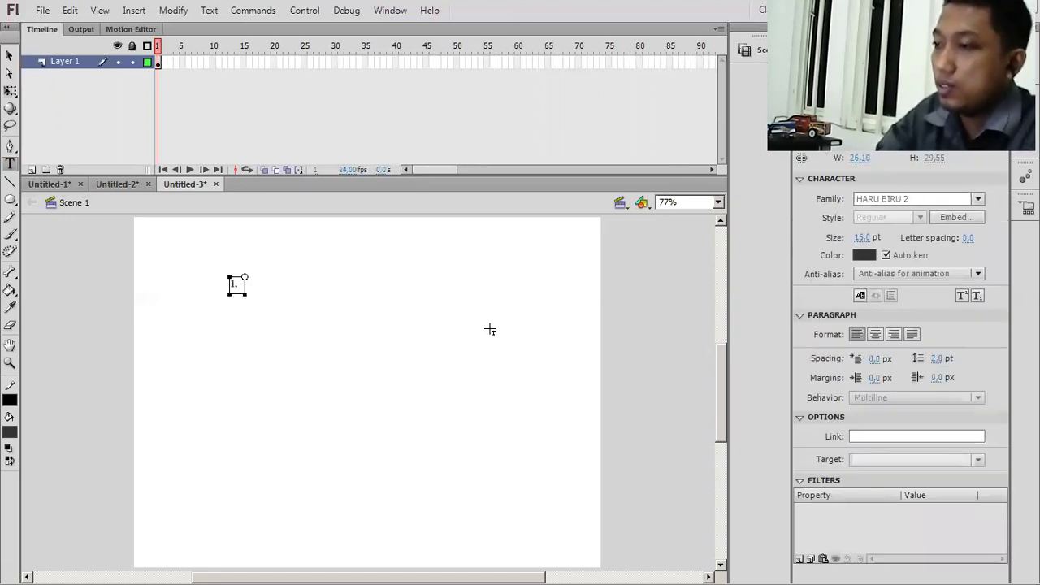
type(". Animasi")
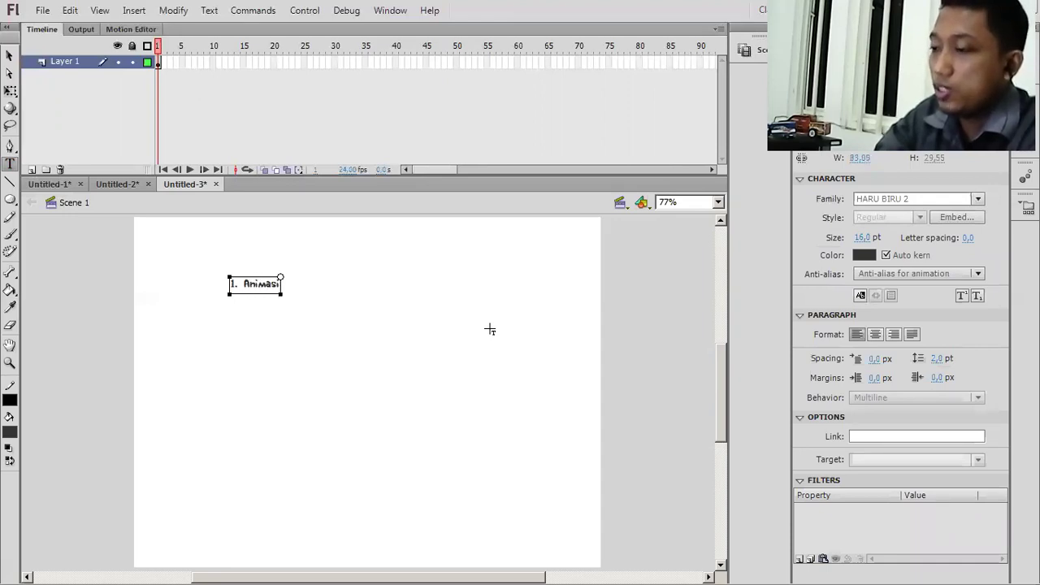
type(" Moti")
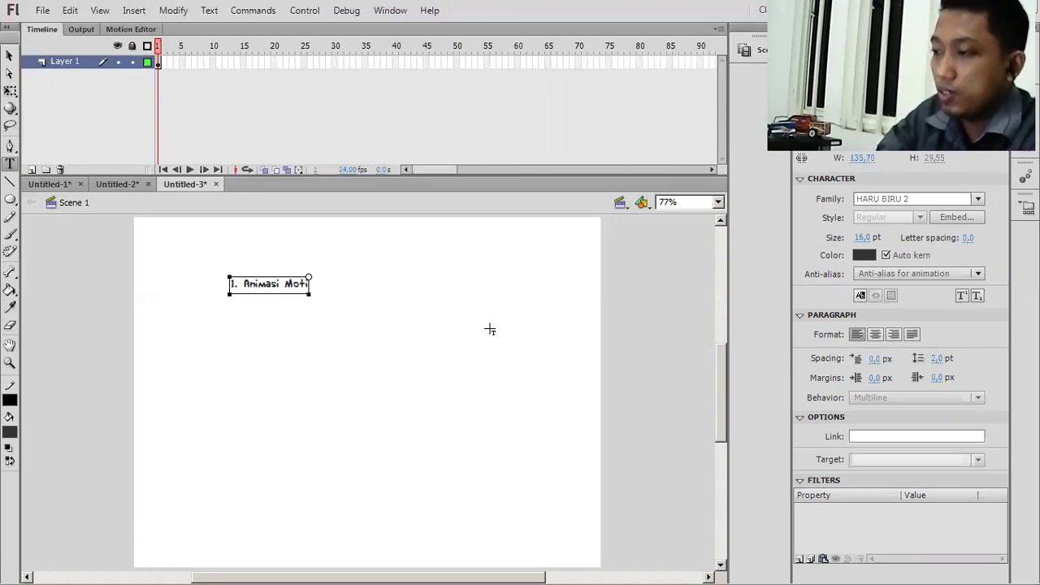
type("on")
key("Return")
Add "2. Animasi Motion Guide" as the second line of the text block
type("2. ")
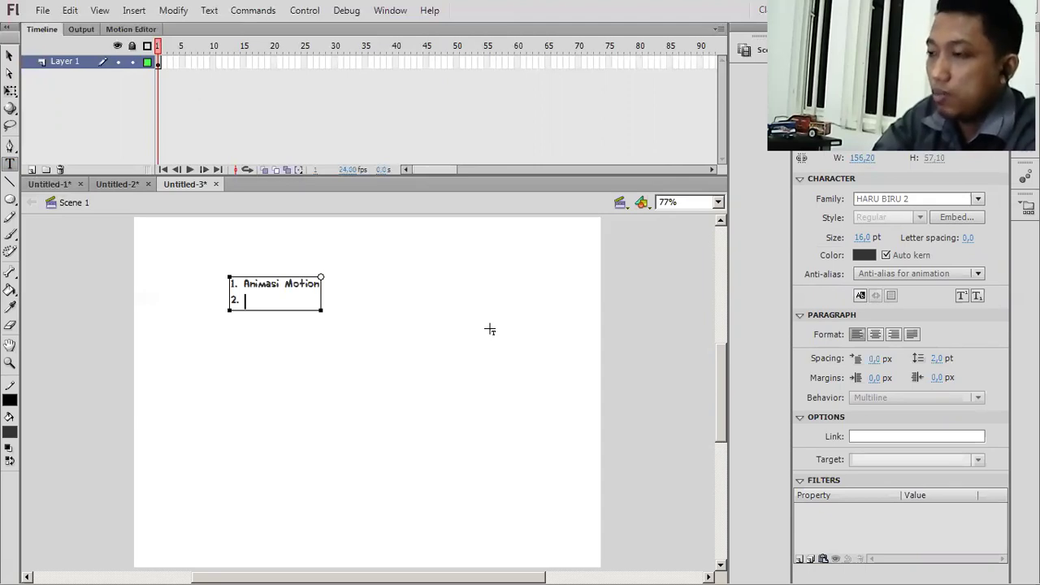
type("an")
key("BackSpace")
key("BackSpace")
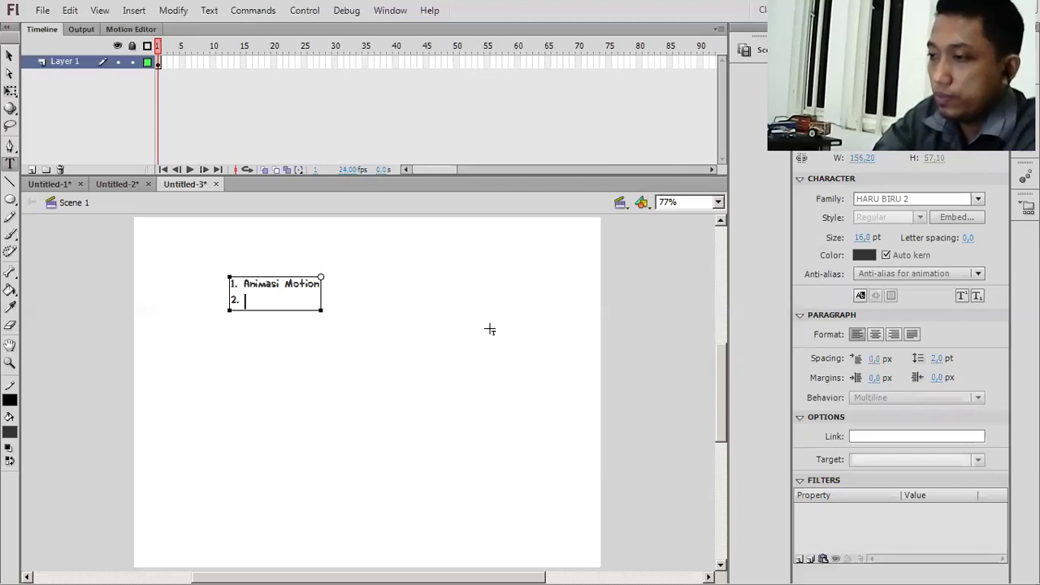
type("Ani")
type("mmas")
key("BackSpace")
key("BackSpace")
key("BackSpace")
type("as")
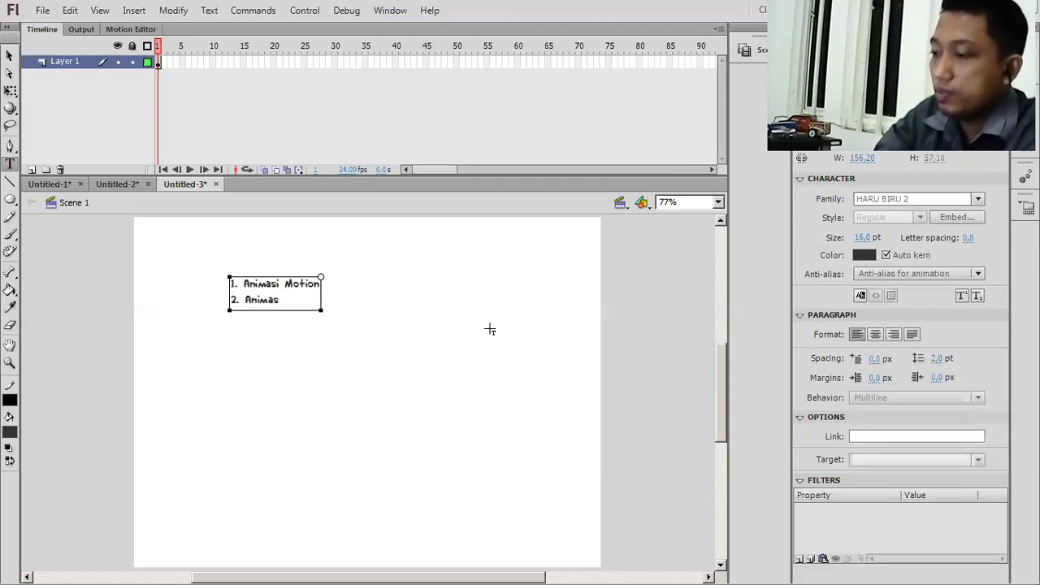
type("i M")
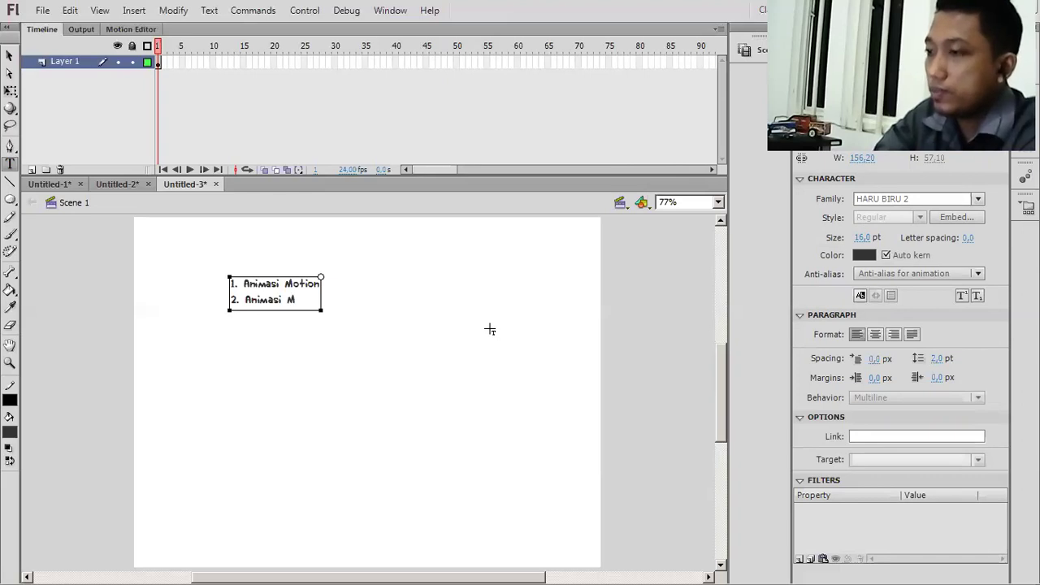
type("otion Guide")
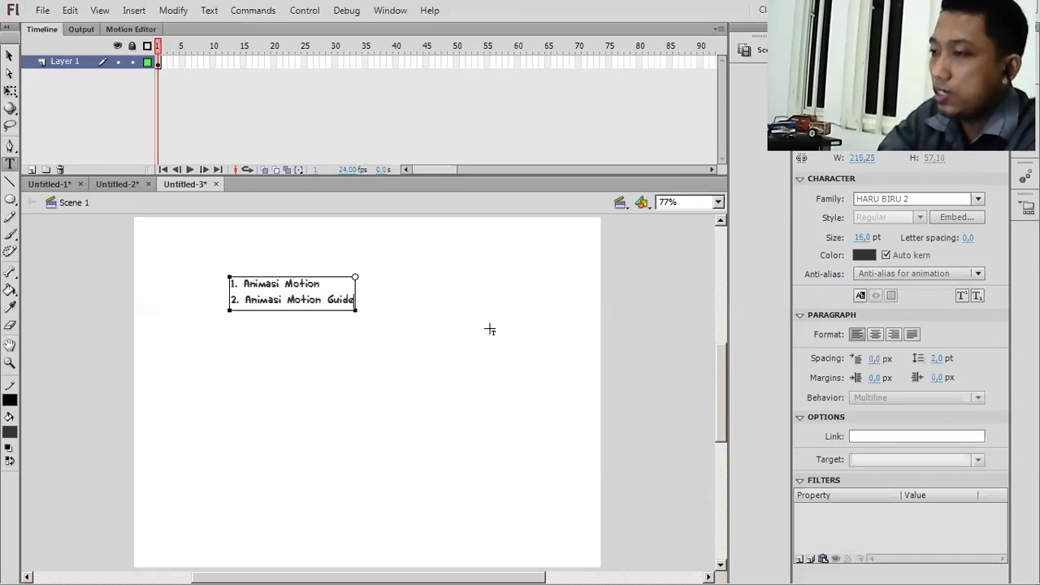
Add "3. Animasi MovieClip" as the third line of the text block
key("Return")
type("3")
key("BackSpace")
type("3. Animasi MovieClip")
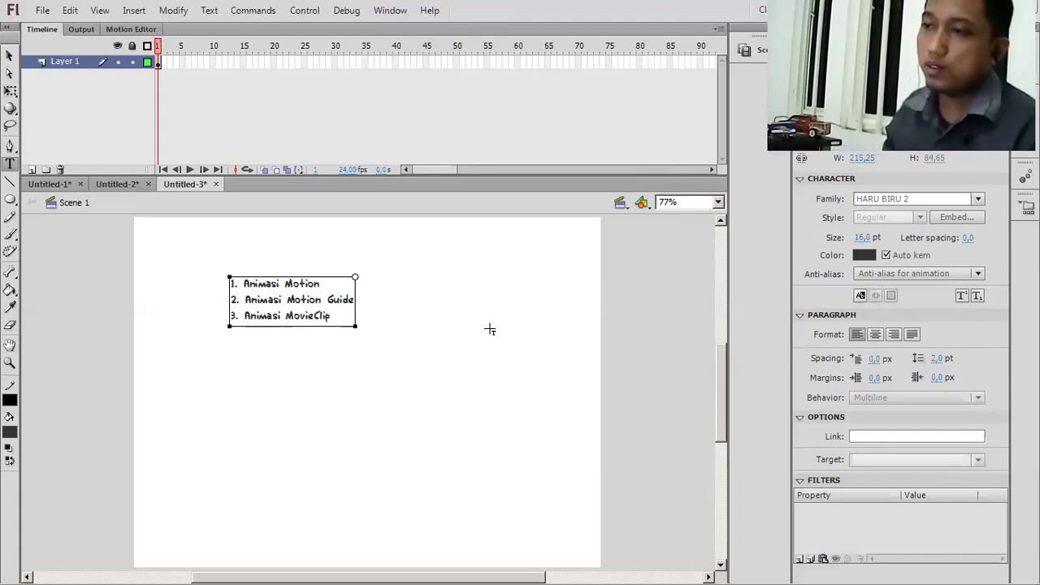
Enlarge the text list with Free Transform to about 599 x 235 px, spanning most of the stage width, and deselect it
type("q")
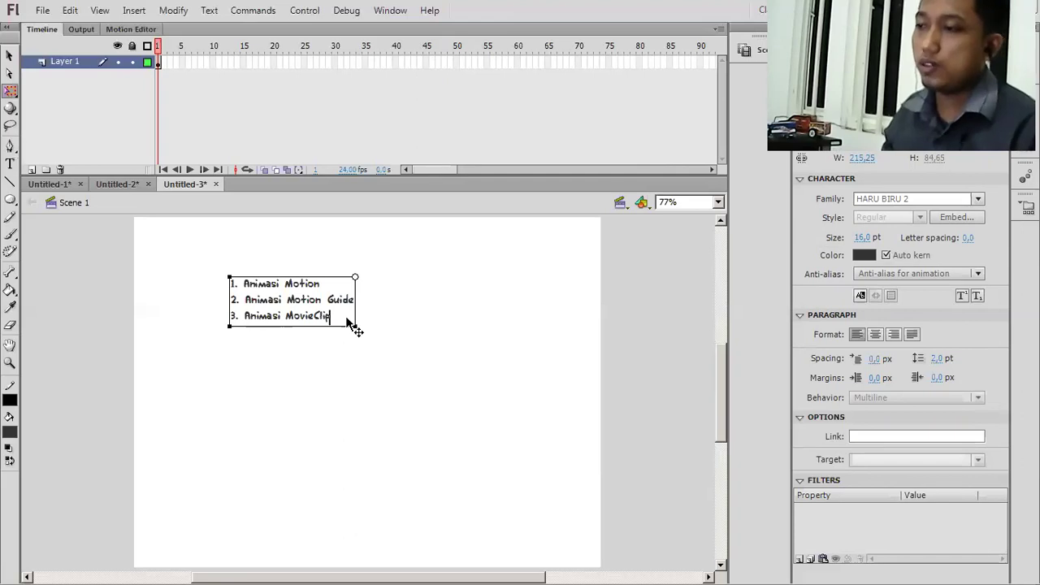
left_click(349, 324)
left_click_drag(355, 324, 463, 409)
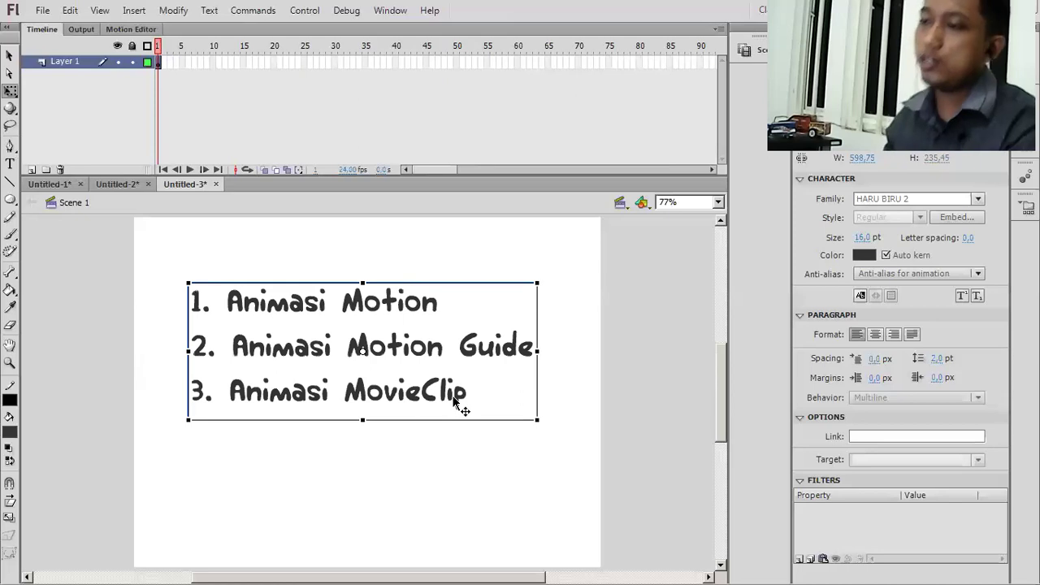
left_click(591, 331)
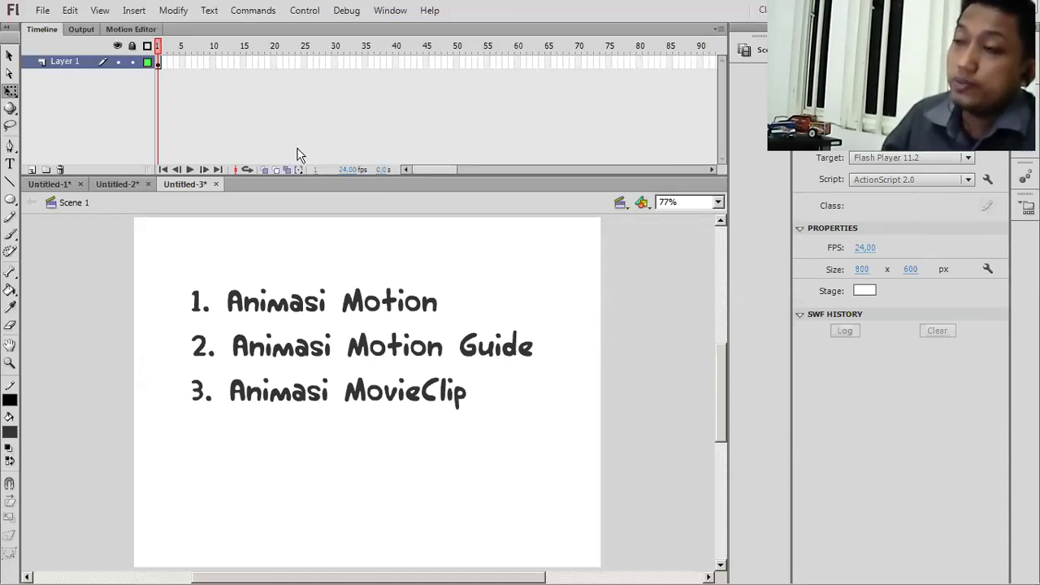
Hide Layer 1 and convert it to a guide layer, with a new Layer 2 above it as the active layer
left_click(118, 62)
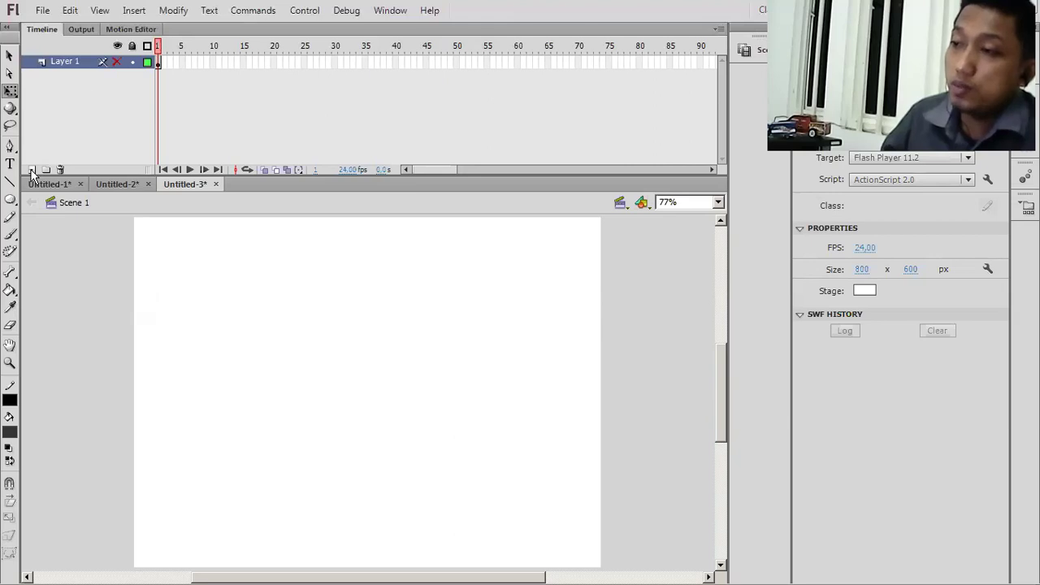
left_click(32, 170)
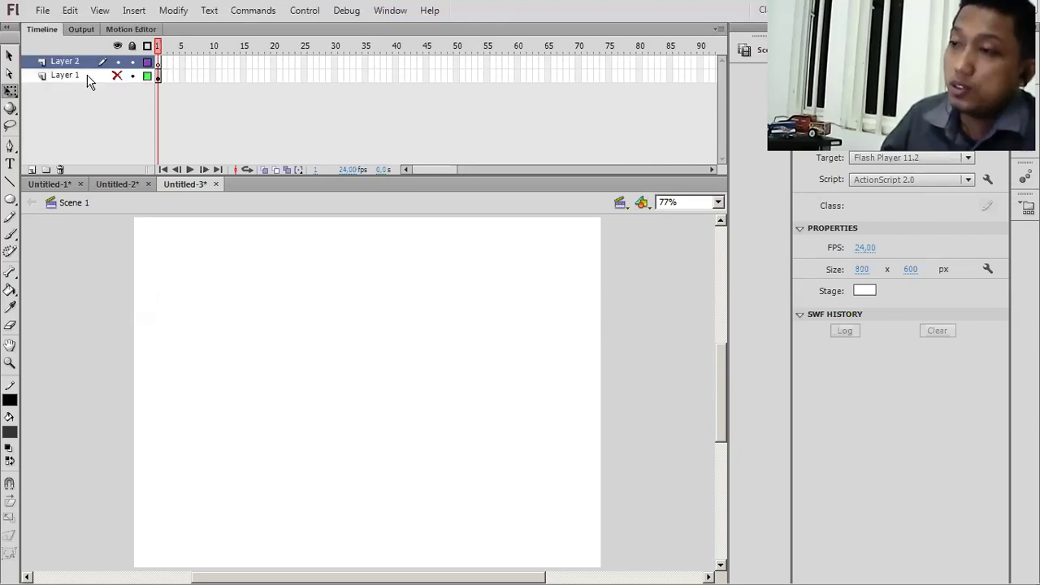
right_click(91, 76)
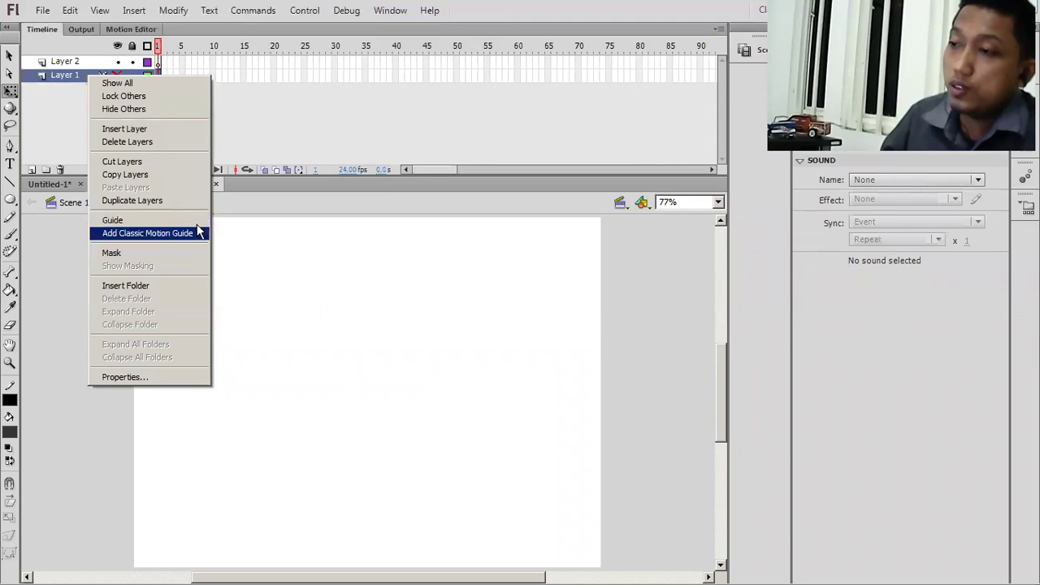
left_click(114, 220)
left_click(75, 59)
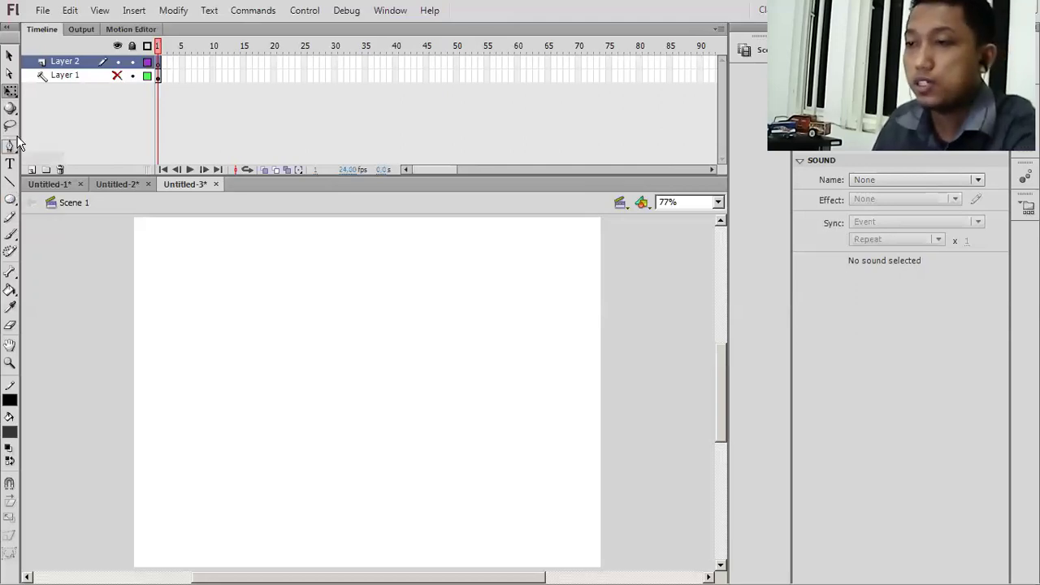
Draw a tall, narrow ellipse filled with gray #999999 on Layer 2 in the left part of the stage
left_click(11, 200)
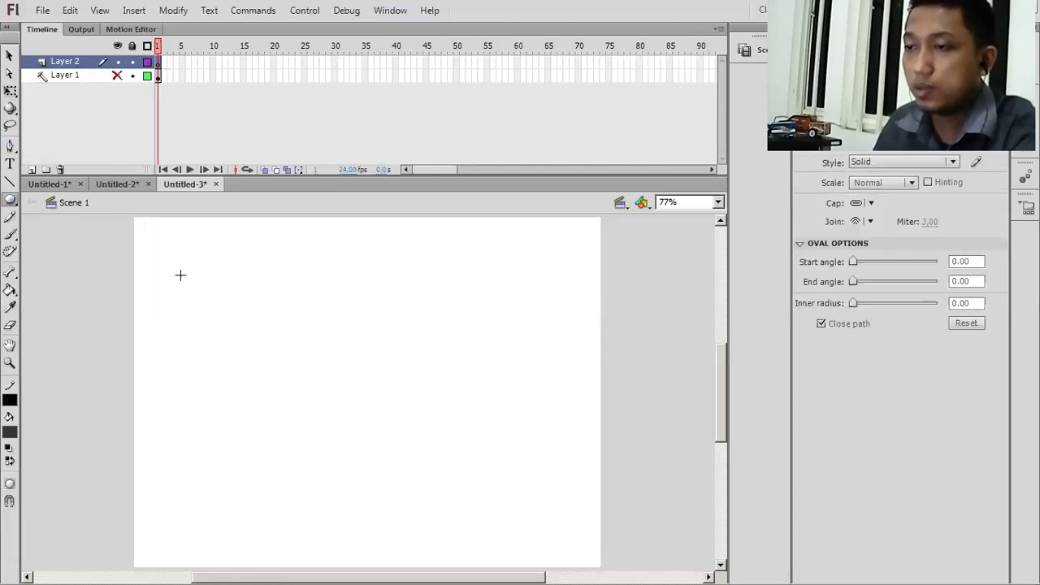
left_click(9, 433)
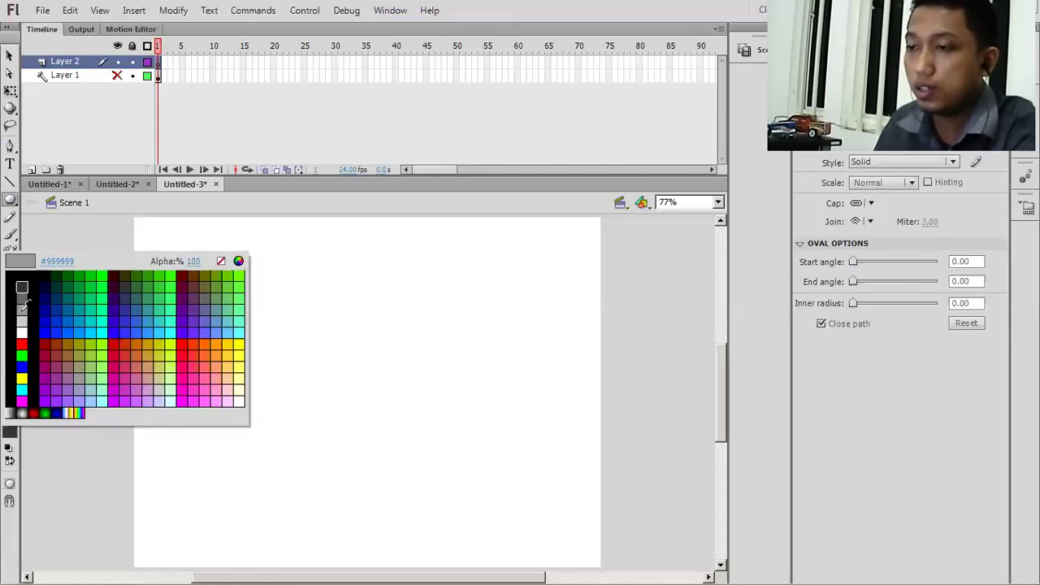
left_click(24, 306)
left_click_drag(196, 275, 226, 458)
Rotate the ellipse so it slopes down to the right and place it across the stage's upper-left edge
left_click(10, 91)
left_click_drag(164, 244, 274, 497)
left_click(209, 404)
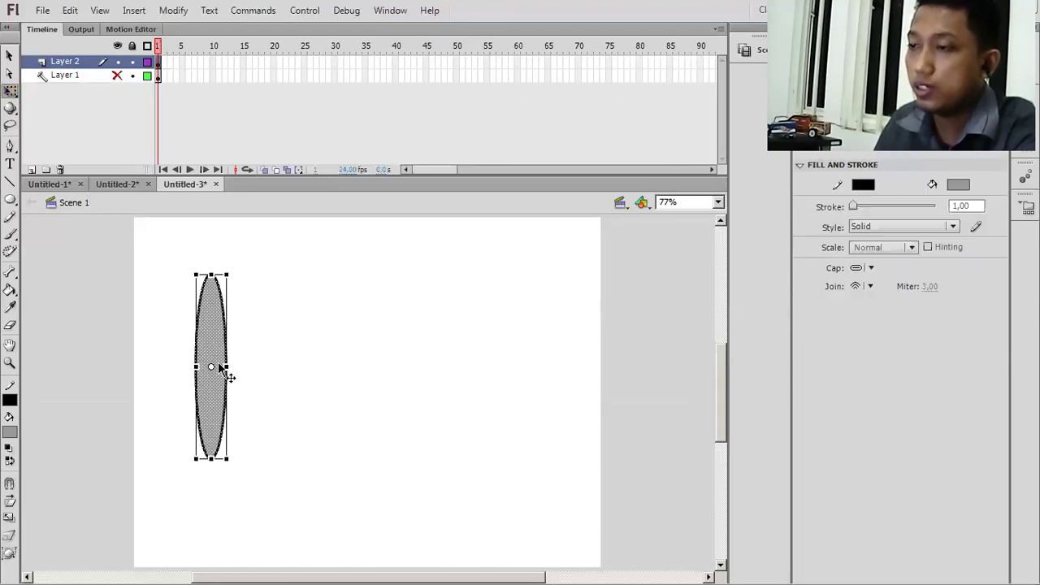
left_click_drag(210, 409, 218, 368)
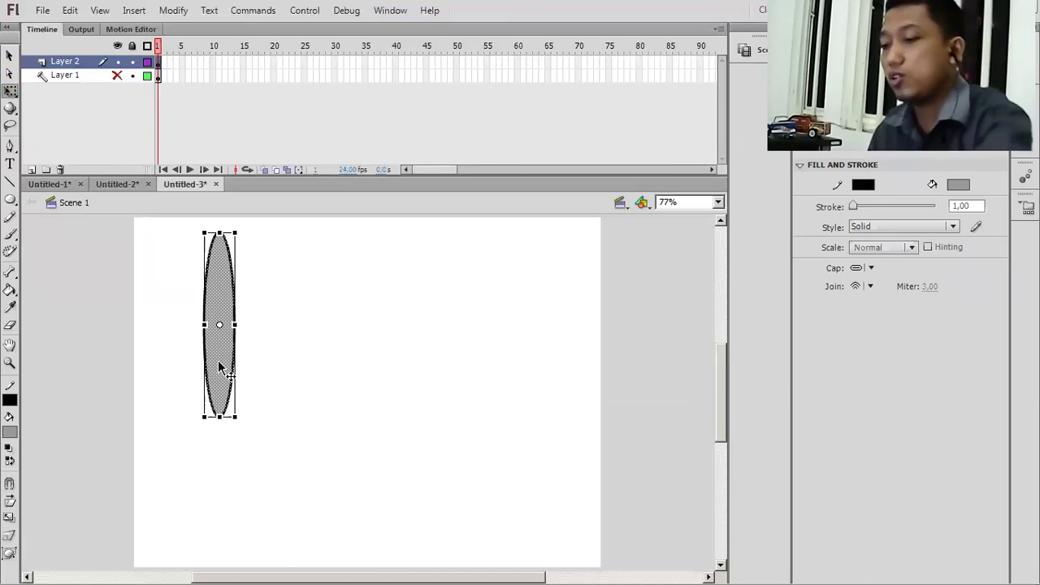
left_click_drag(227, 361, 252, 358)
left_click_drag(268, 228, 151, 236)
left_click_drag(278, 350, 216, 326)
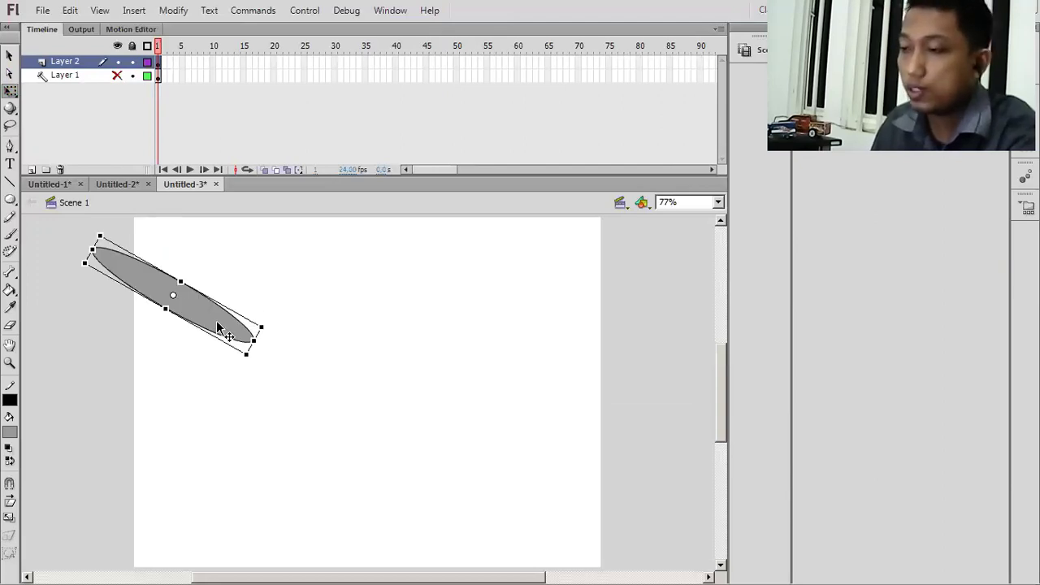
Paste a copy of the ellipse and place it as a mirrored upper-right blade beside the first one's inner end
left_click_drag(433, 379, 353, 297)
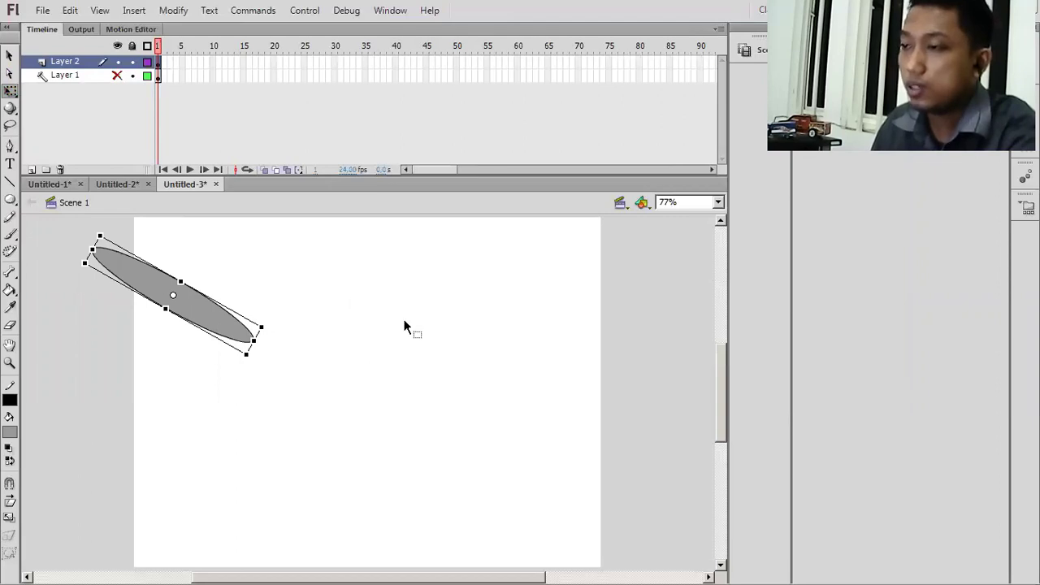
key("ctrl+v")
left_click_drag(331, 368, 337, 333)
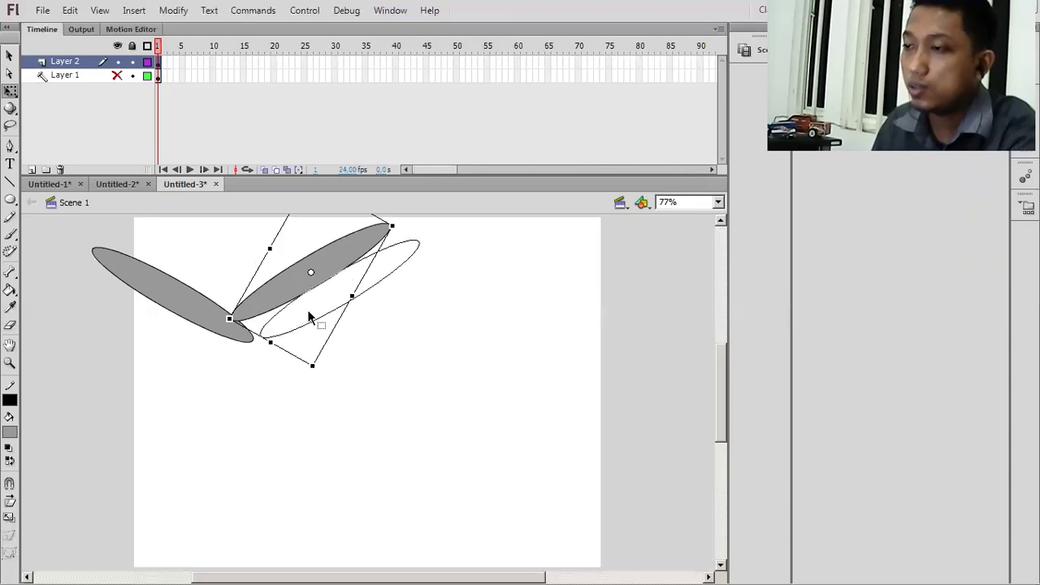
left_click(379, 303)
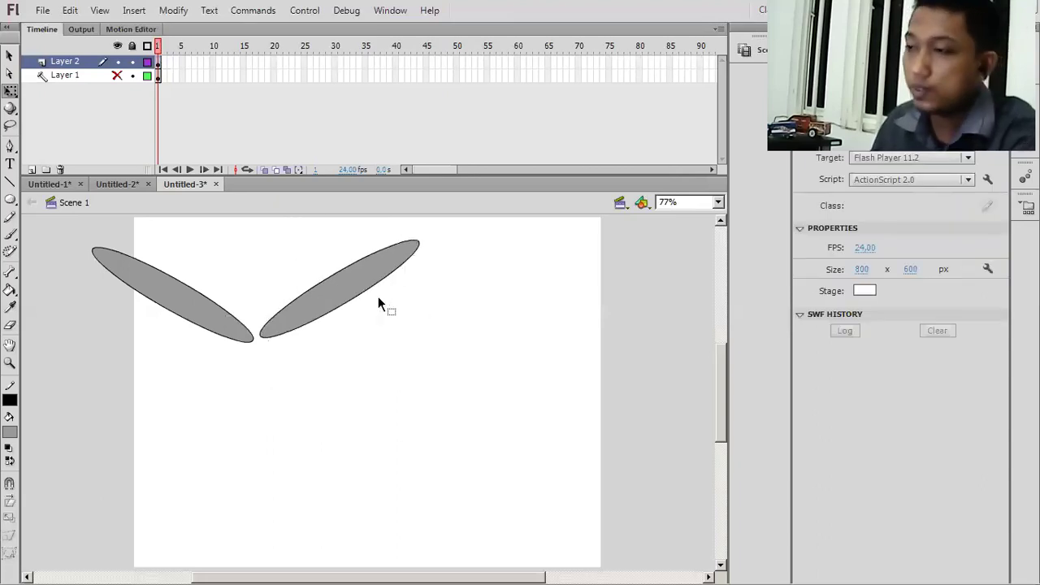
Duplicate the upper-right blade just below itself and rotate the copy so it slopes down to the right
left_click(371, 287)
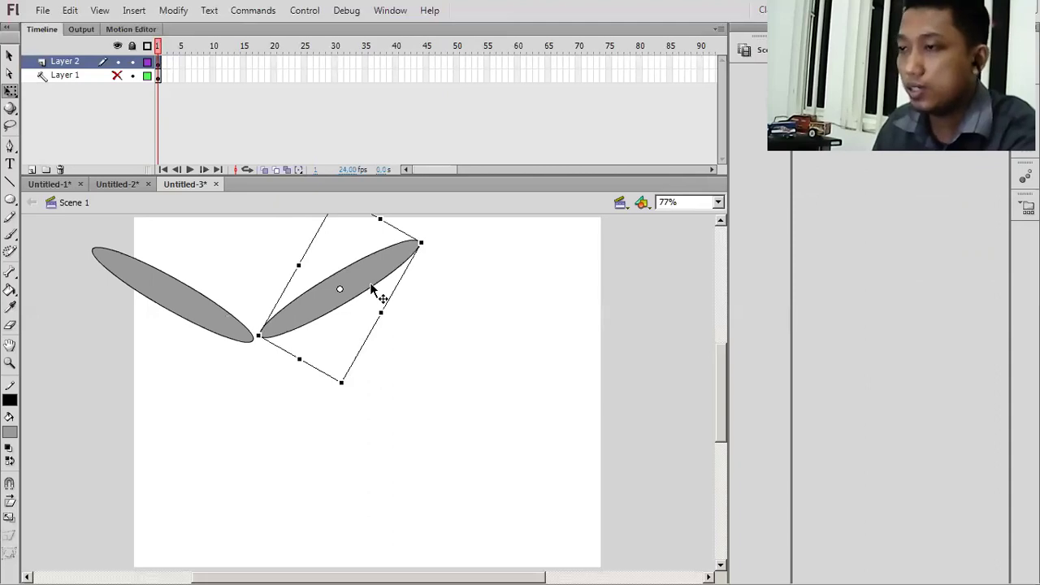
left_click_drag(368, 315, 372, 313)
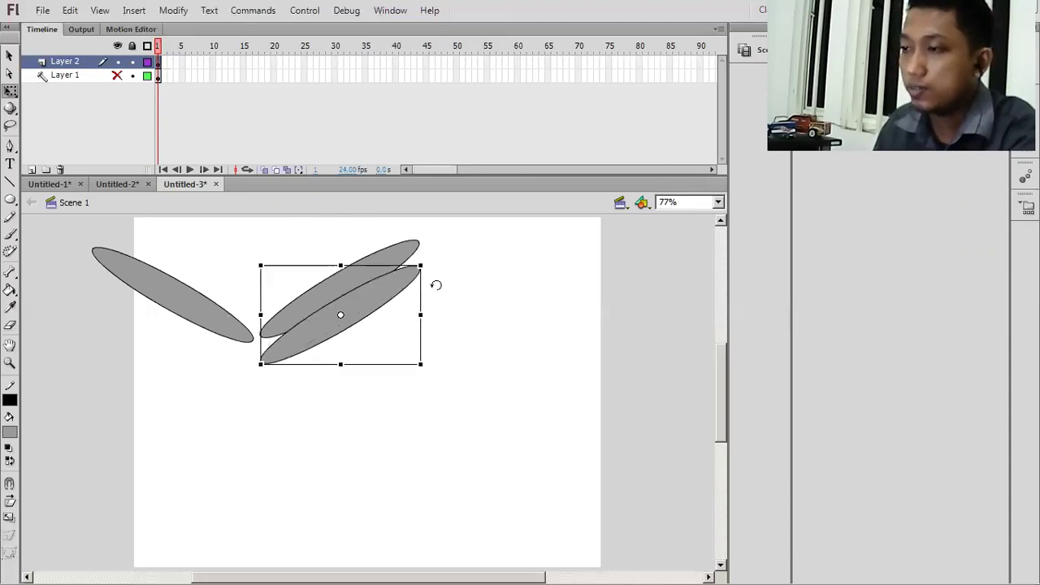
left_click_drag(435, 285, 412, 434)
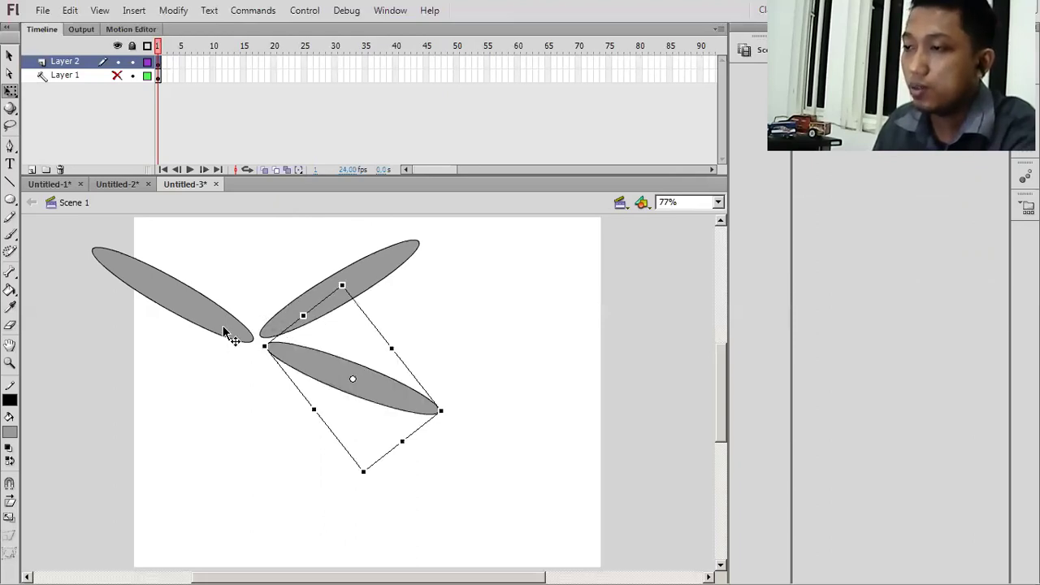
Duplicate the upper-left blade, rotate the copy to slope down to the left, and place it as the lower-left blade
left_click(225, 333)
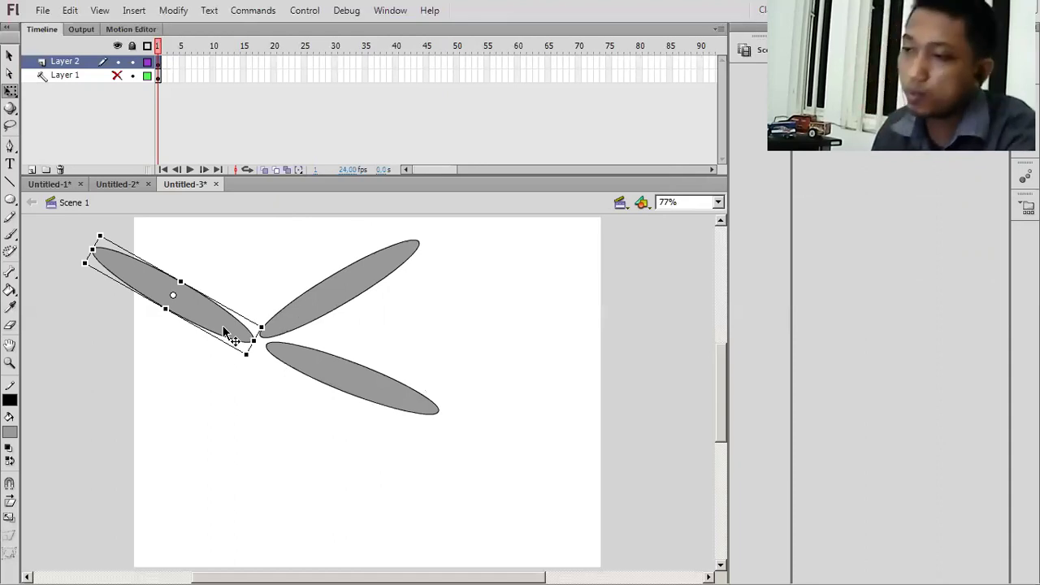
mouse_move(222, 344)
left_mouse_down()
mouse_move(218, 353)
mouse_move(227, 348)
left_mouse_up()
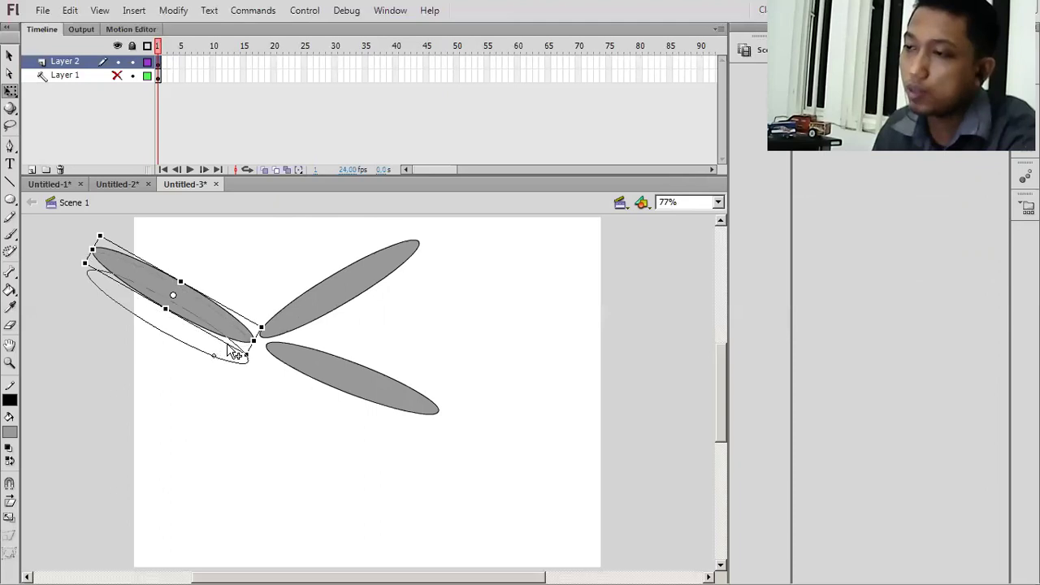
left_click_drag(191, 273, 231, 324)
left_click_drag(213, 370, 223, 377)
Move the lower-right wing slightly down and inward, and shorten it from its outer end
left_click(334, 375)
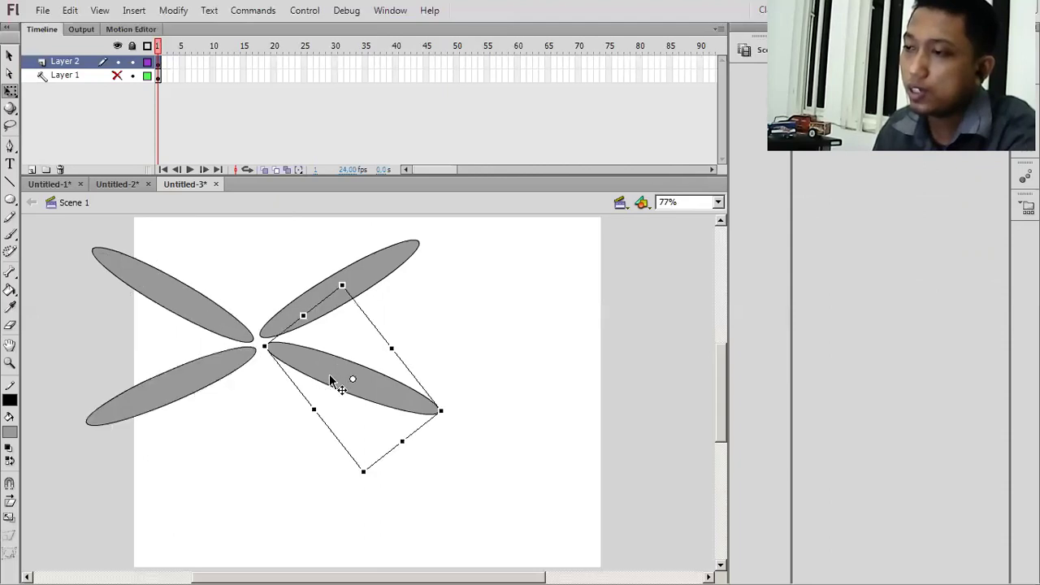
left_click(558, 373)
left_click(398, 405)
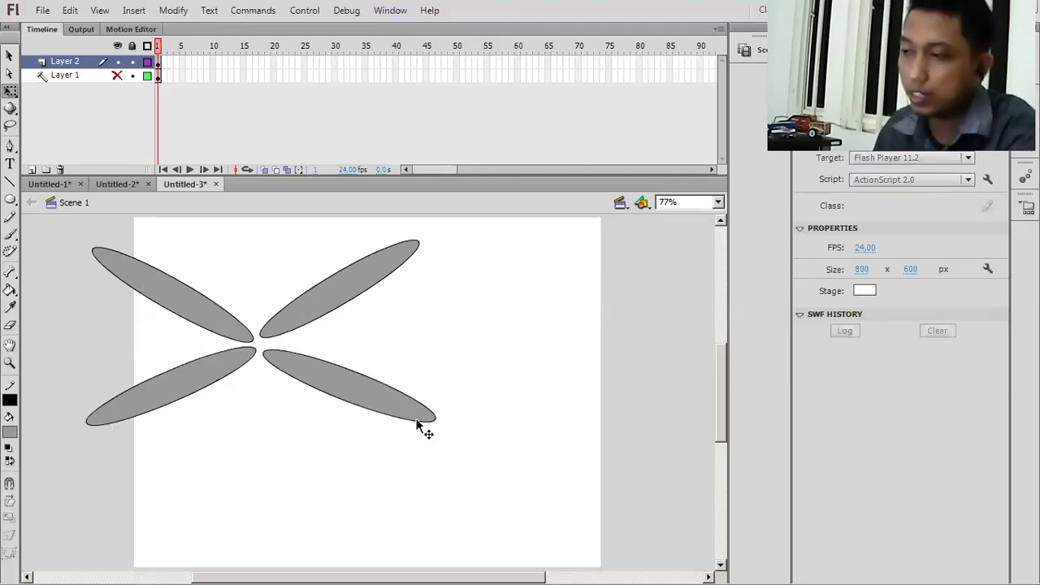
left_click_drag(423, 413, 398, 406)
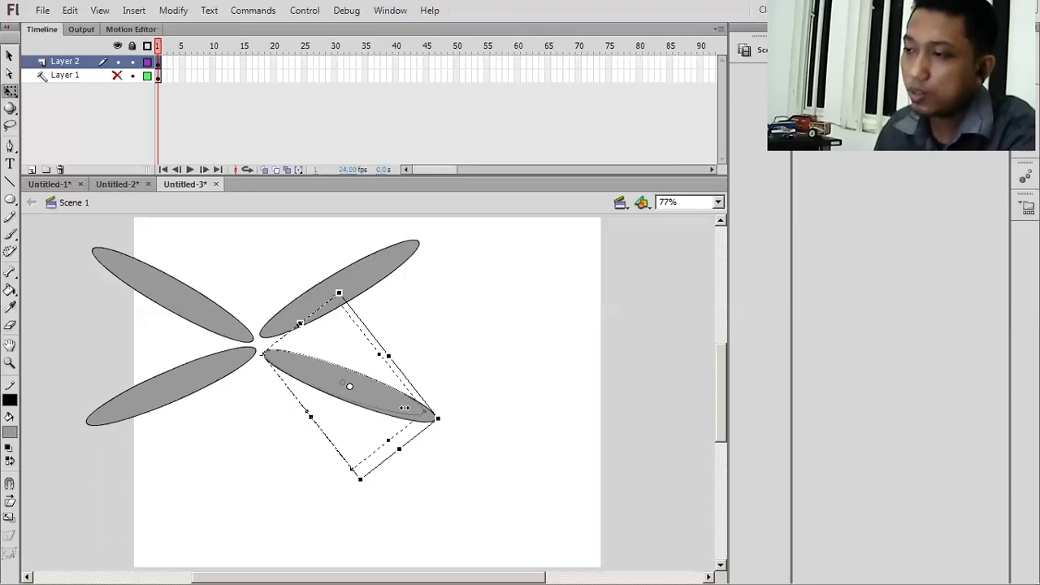
Shorten the lower-left wing from its outer end to match the lower-right one
left_click(126, 403)
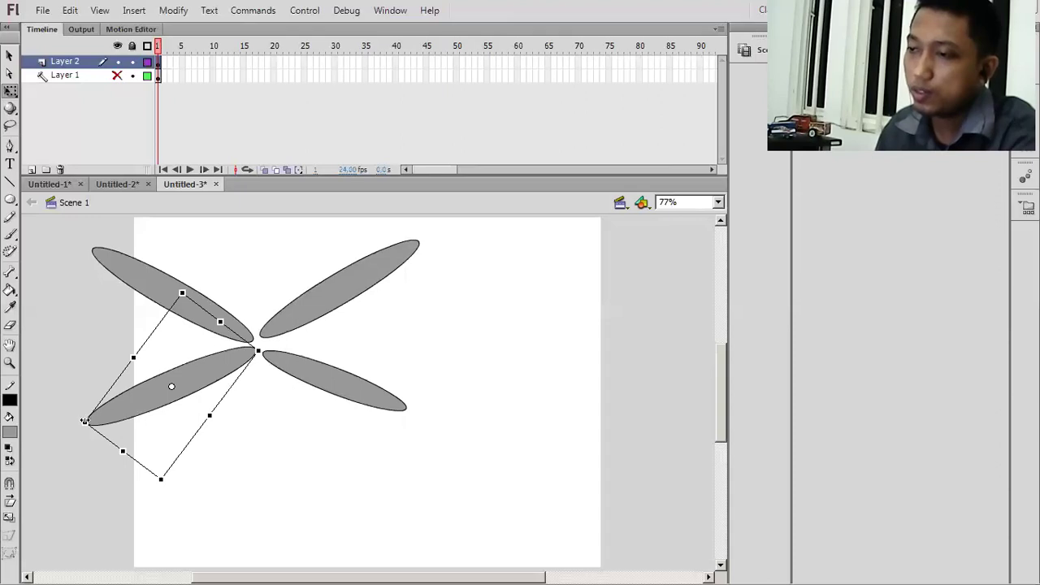
left_click_drag(110, 405, 243, 400)
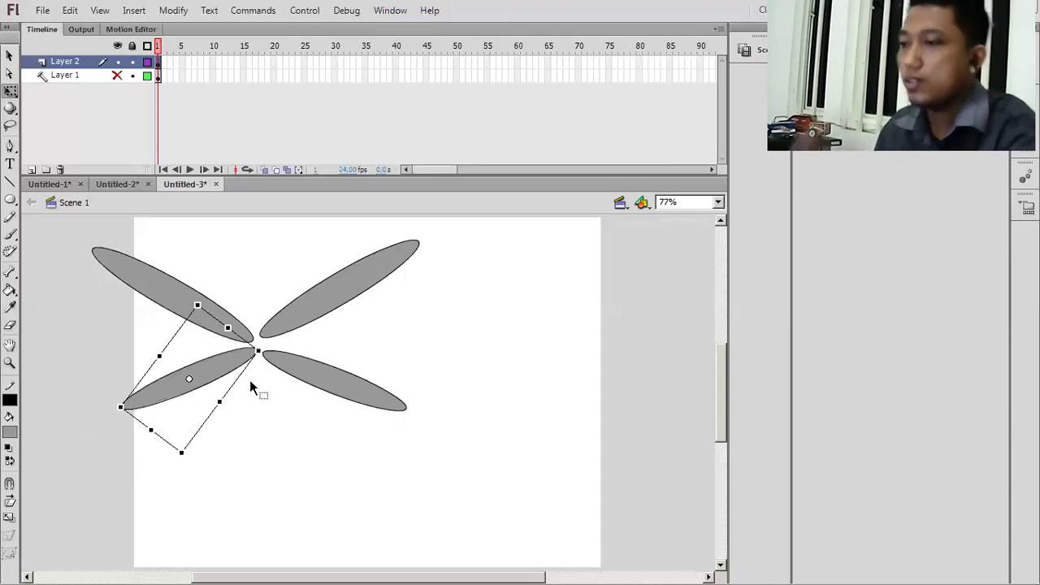
left_click(249, 379)
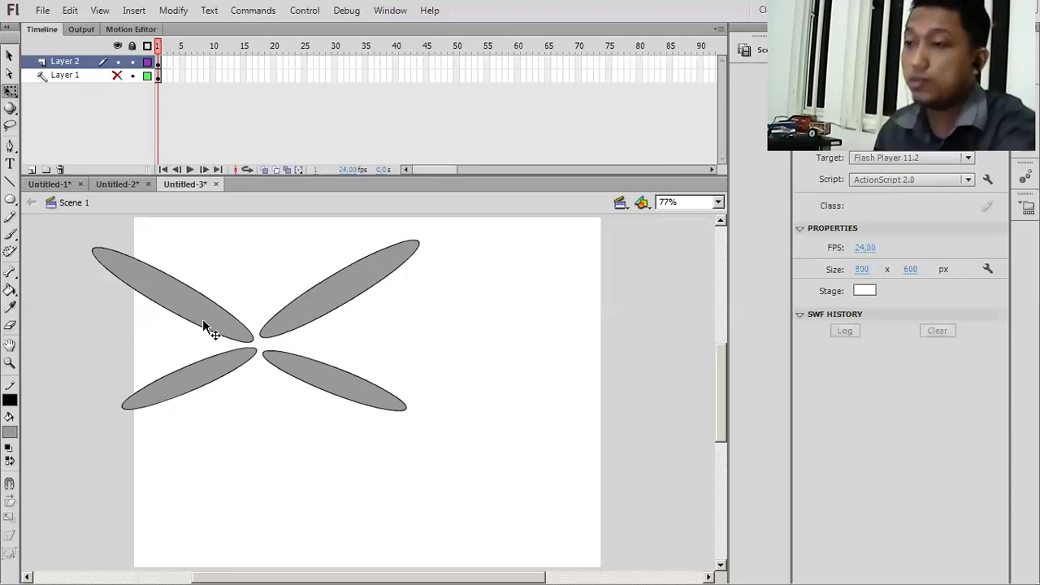
Enter the upper-left wing's group and set its grey #999999 fill to 75% alpha
left_click(205, 326)
double_click(211, 325)
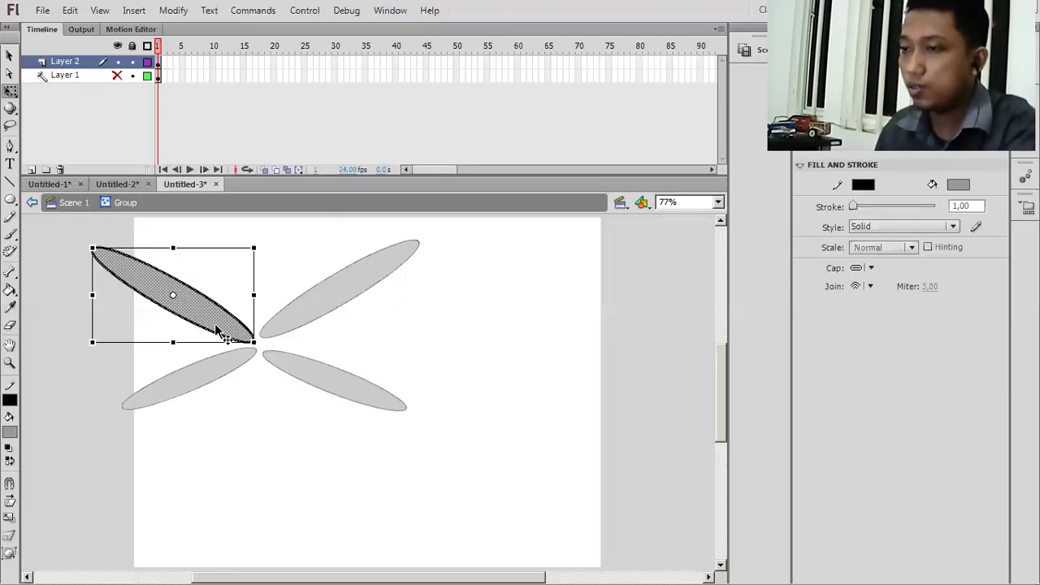
left_click(213, 323)
left_click(10, 431)
left_click(199, 260)
left_click(195, 261)
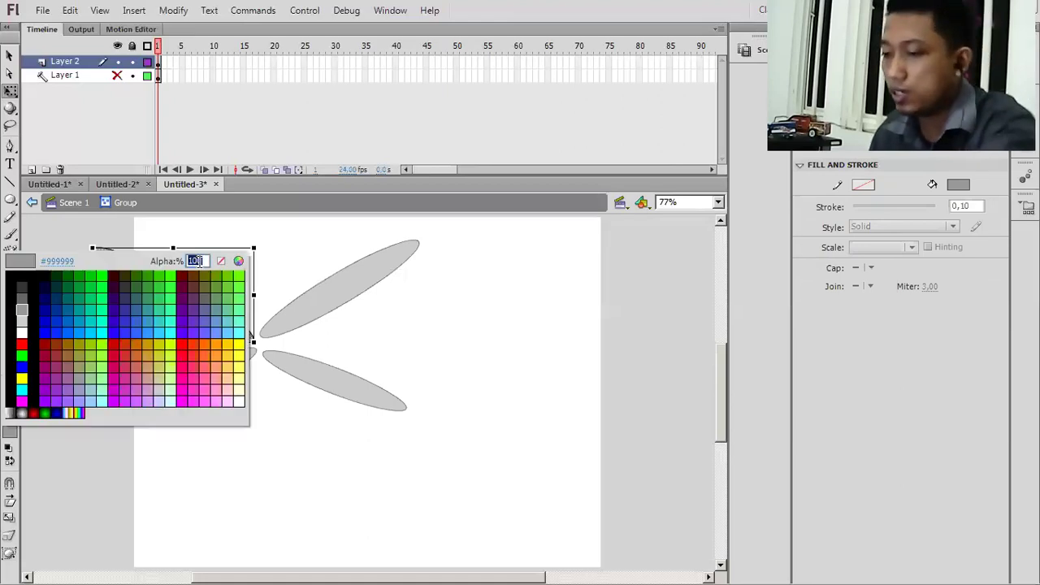
type("7")
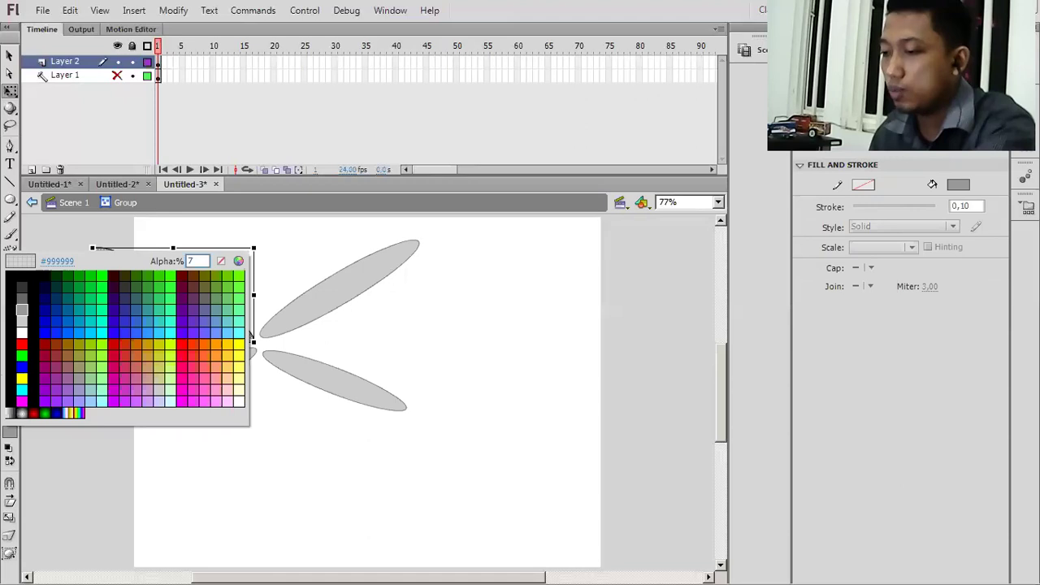
type("5")
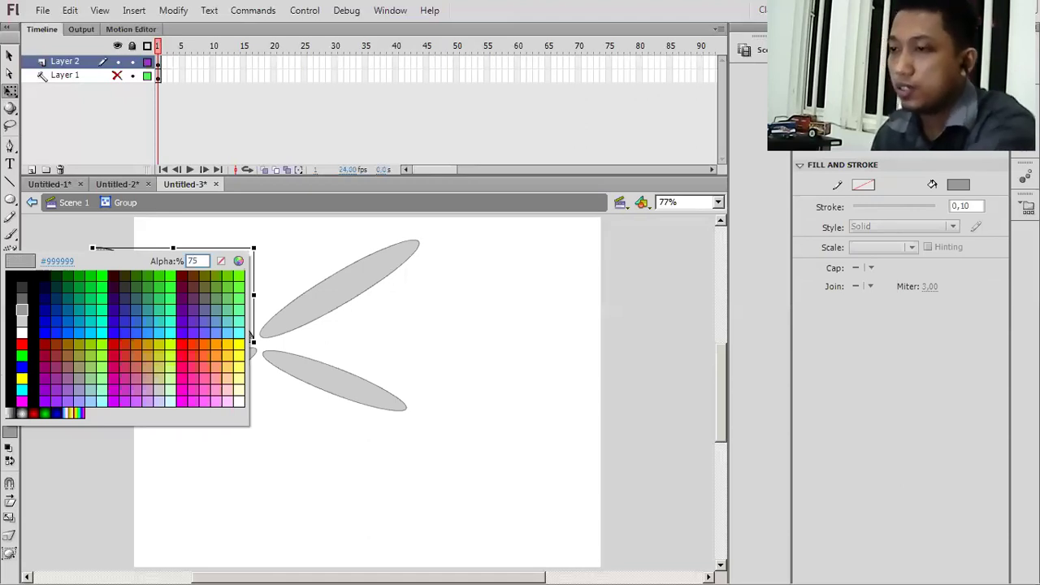
key("Return")
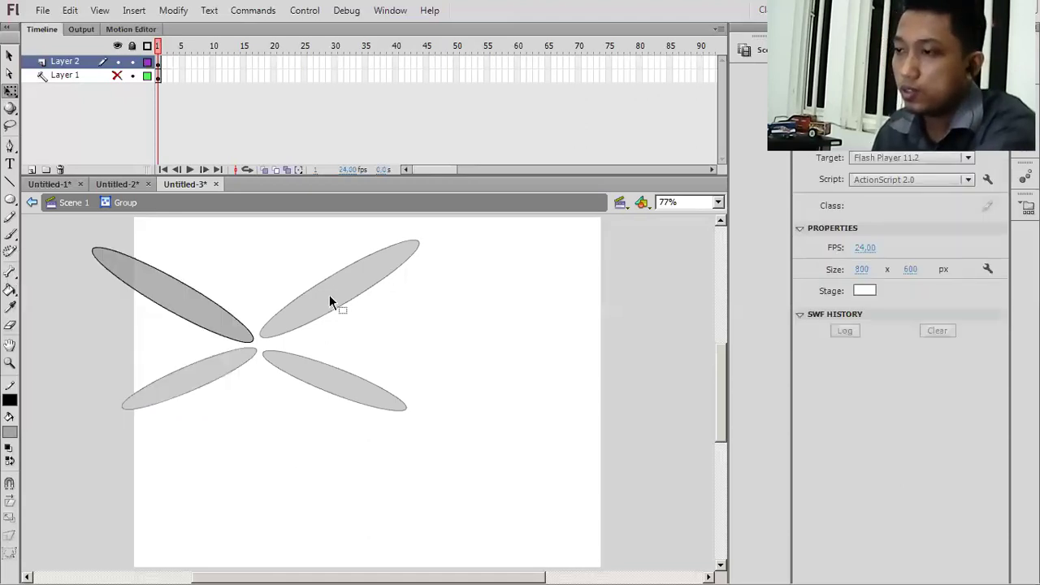
Apply the 75% alpha grey fill inside the upper-right wing's group and return to Scene 1
double_click(352, 317)
left_click(341, 290)
double_click(339, 288)
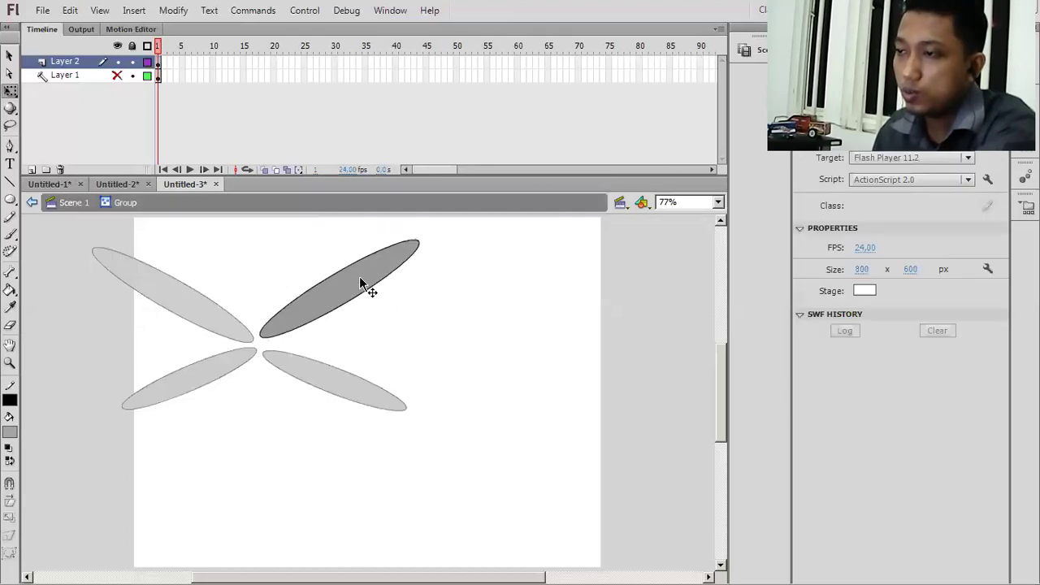
left_click(359, 280)
left_click(10, 435)
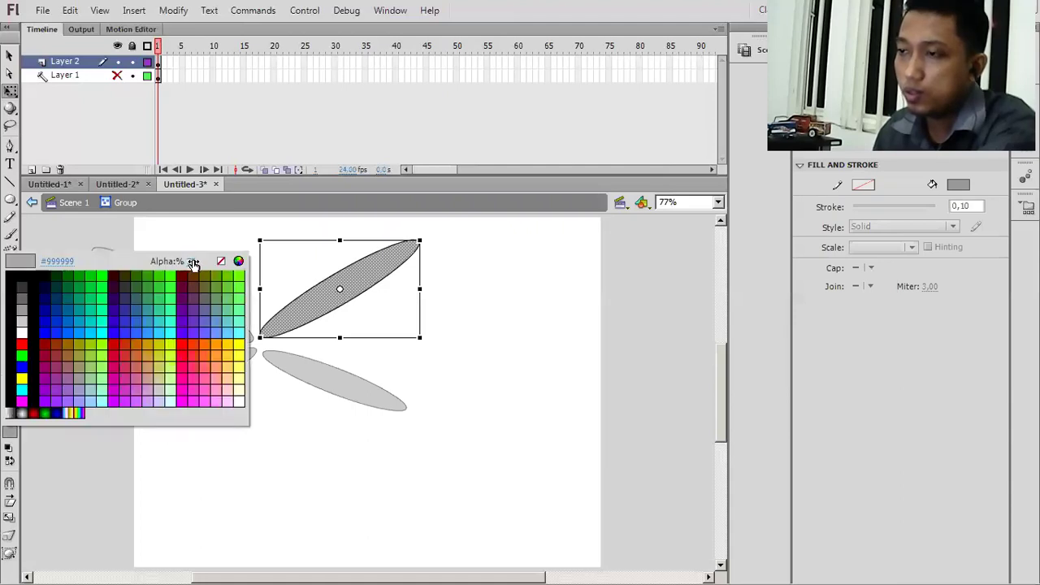
left_click(194, 262)
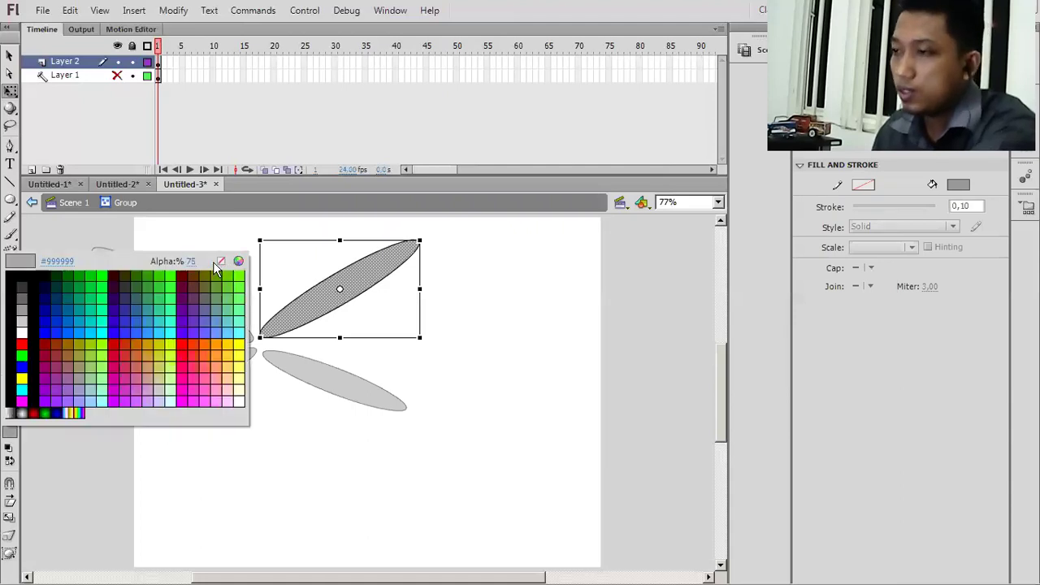
left_click(443, 407)
double_click(445, 407)
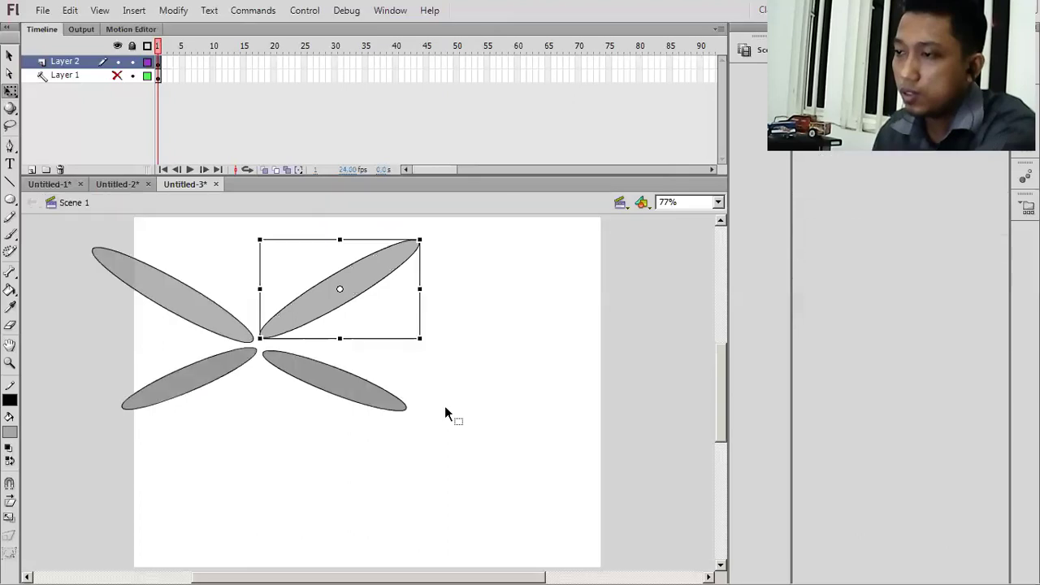
Apply the 75% alpha grey fill inside the lower-left wing's group
left_click(196, 369)
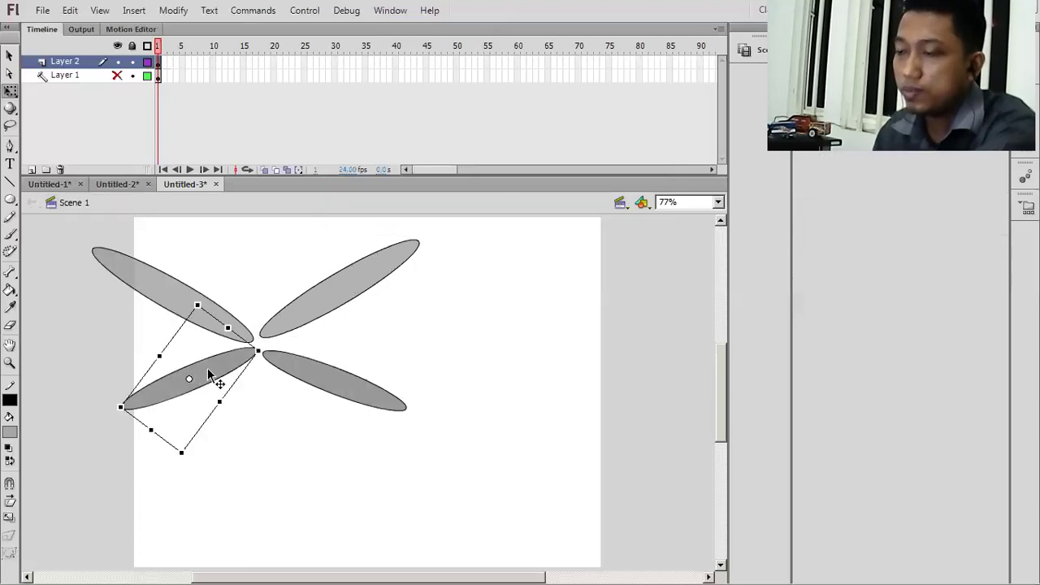
double_click(207, 370)
left_click(205, 368)
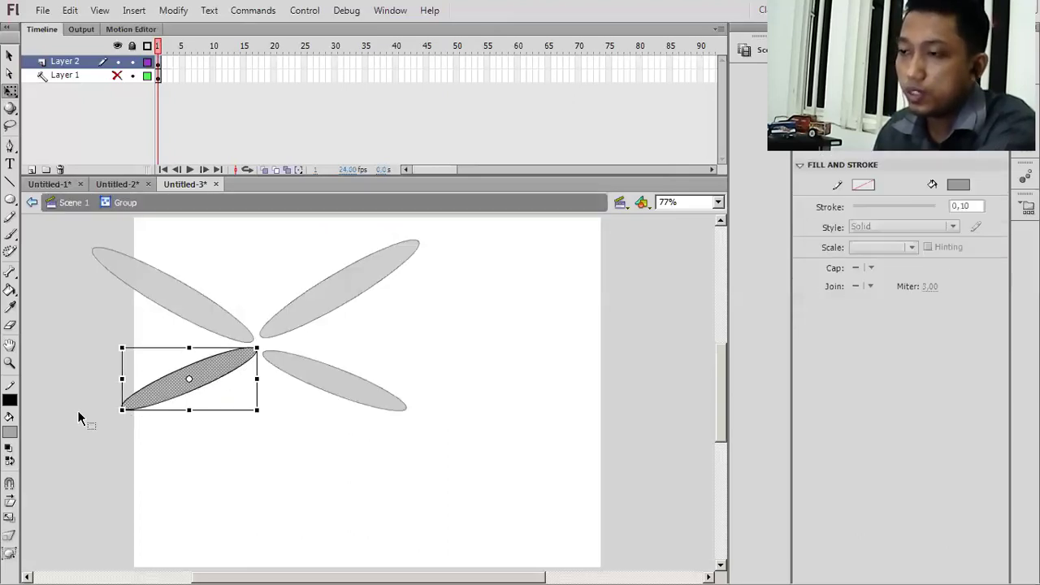
left_click(10, 436)
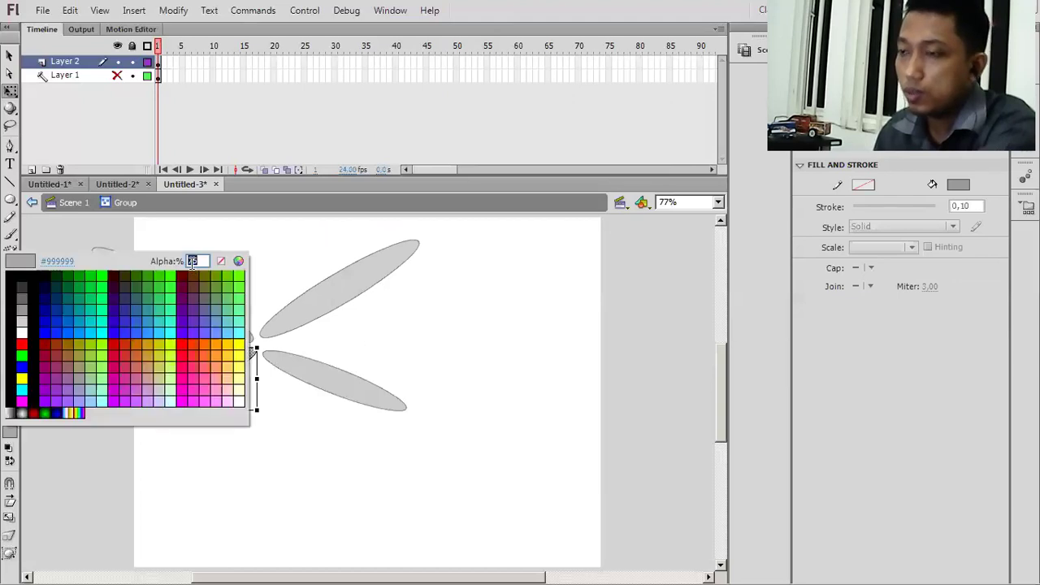
left_click(255, 451)
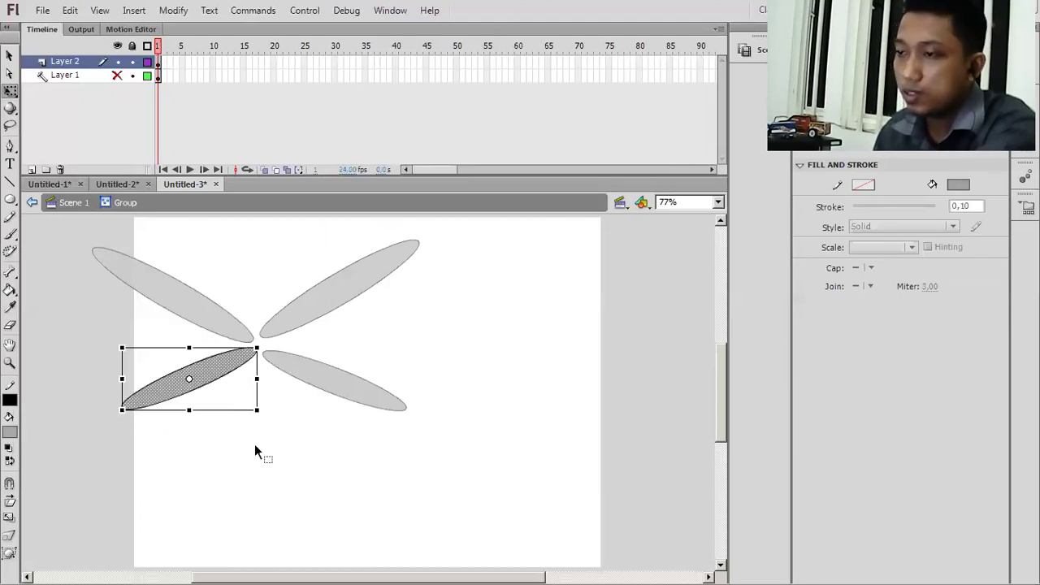
left_click(307, 375)
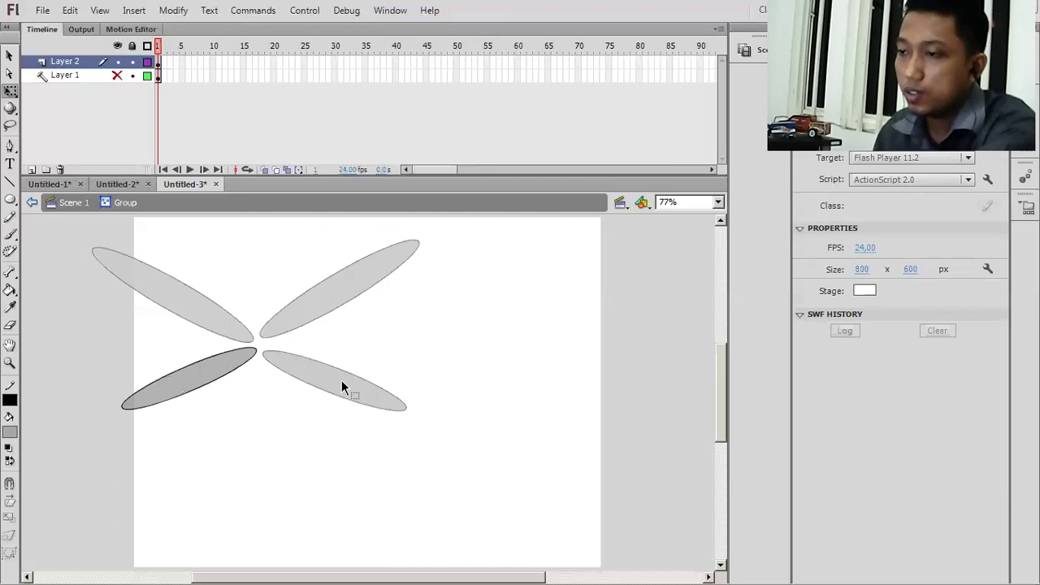
Recolour the lower-right wing inside its group with the 75% alpha grey fill and return to Scene 1
double_click(341, 390)
left_click(348, 390)
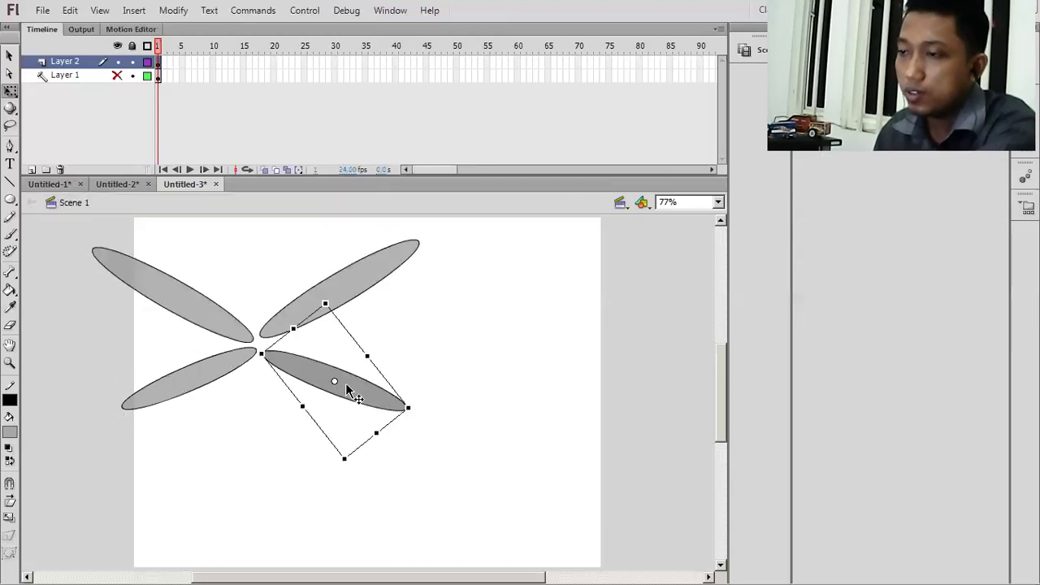
double_click(348, 391)
left_click(339, 391)
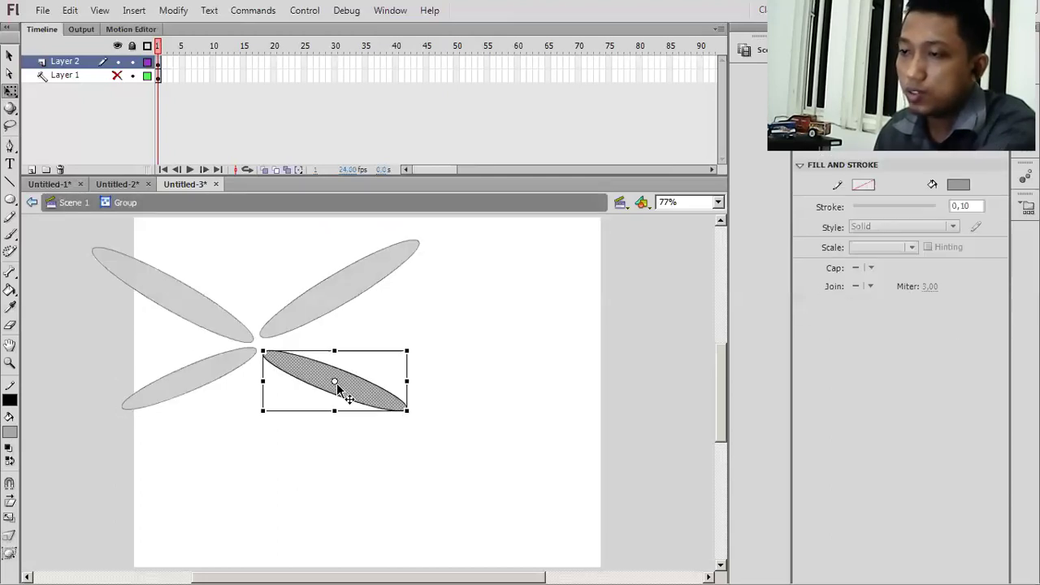
left_click(10, 293)
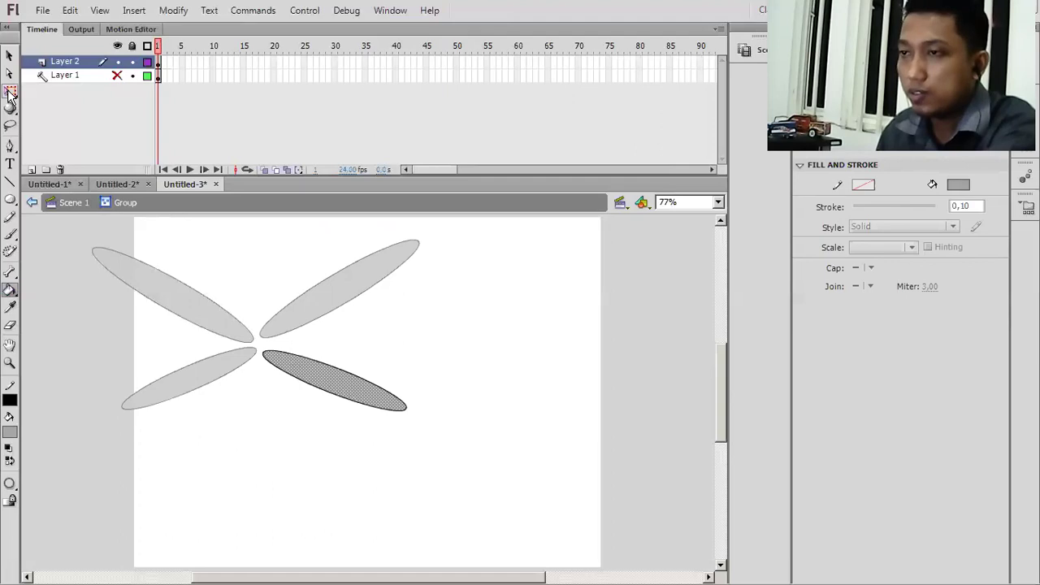
key("q")
left_click(406, 358)
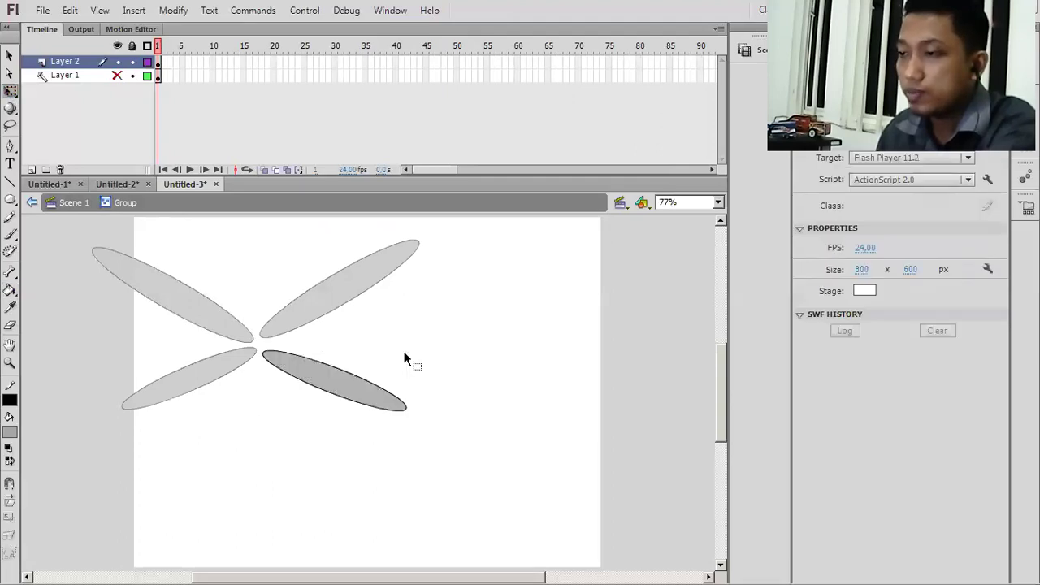
double_click(472, 345)
left_click(471, 344)
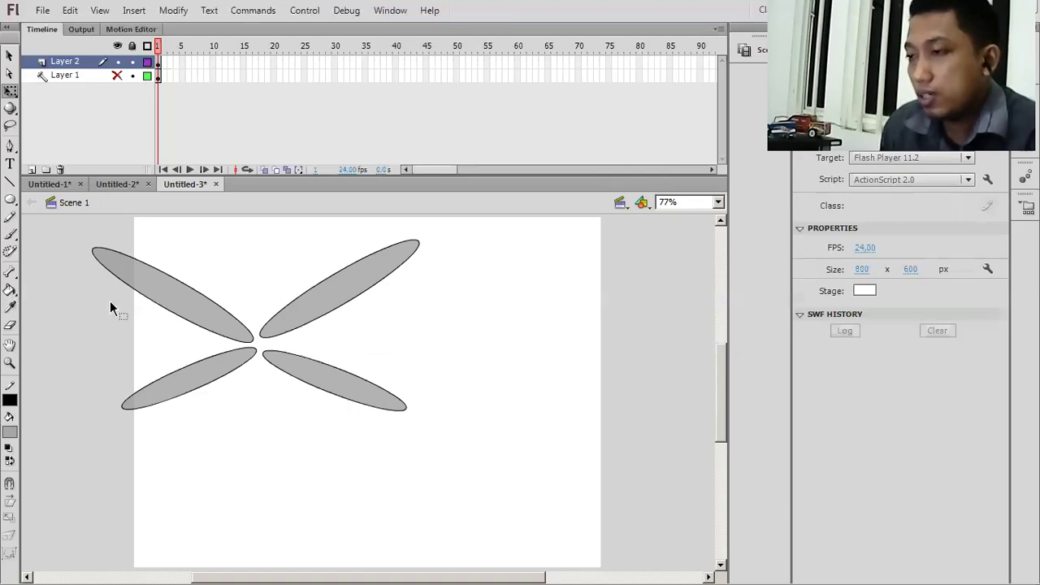
Draw a narrow upright oval on the empty side of the stage with a #FFFF00 yellow fill at 100% alpha
left_click(12, 199)
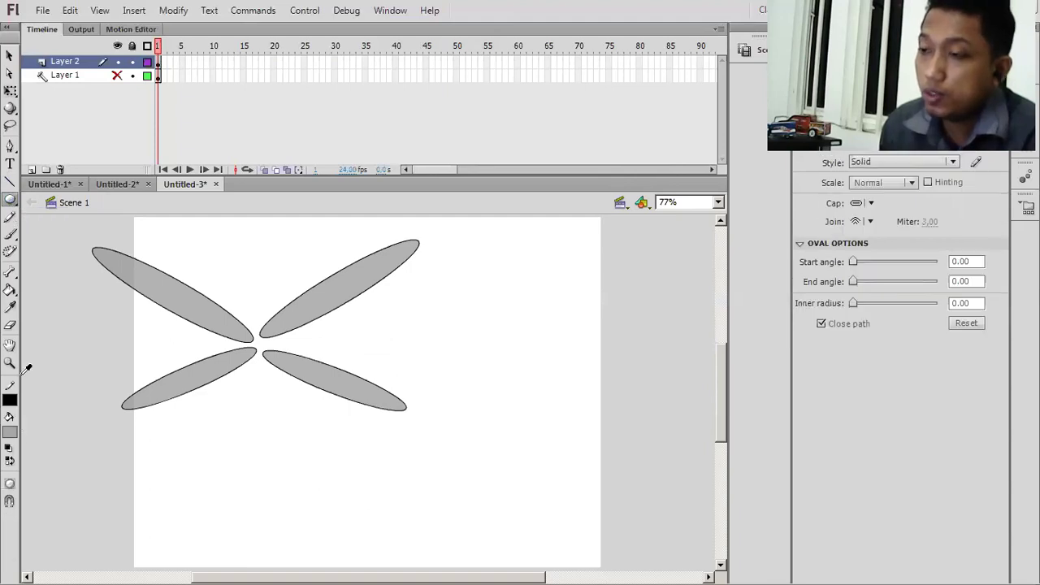
left_click(10, 399)
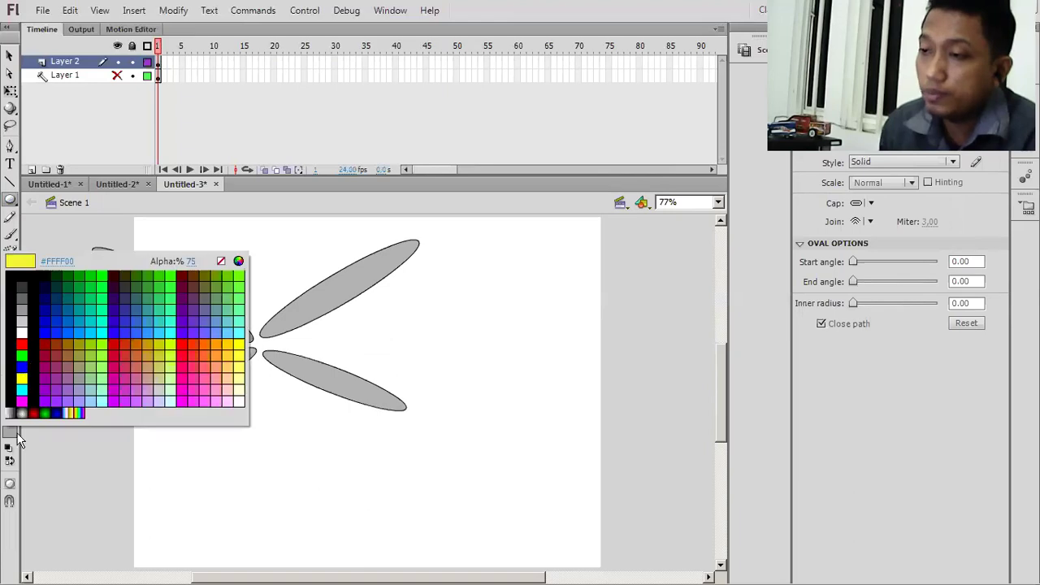
left_click(190, 263)
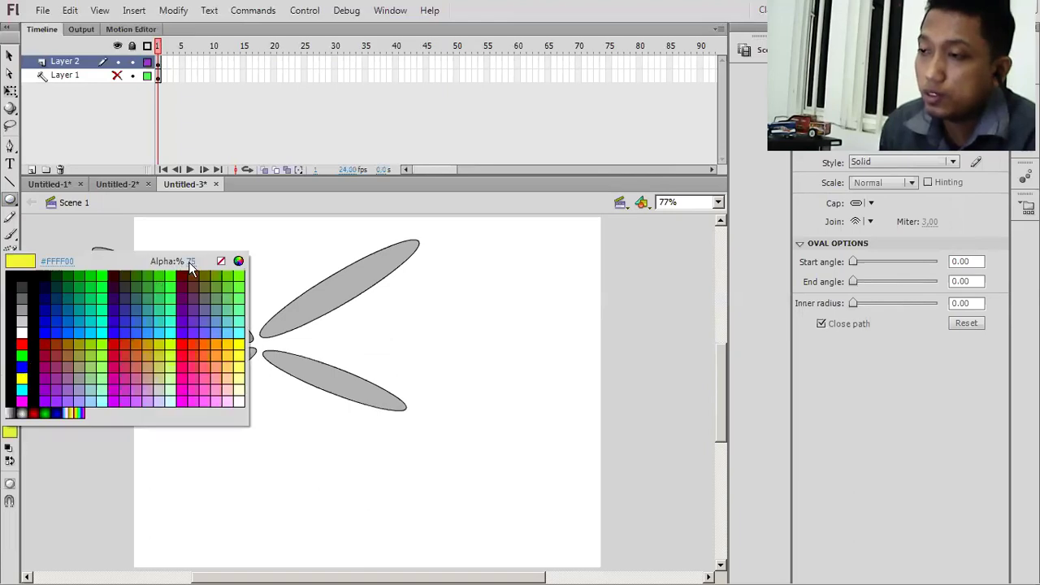
left_click_drag(260, 270, 260, 269)
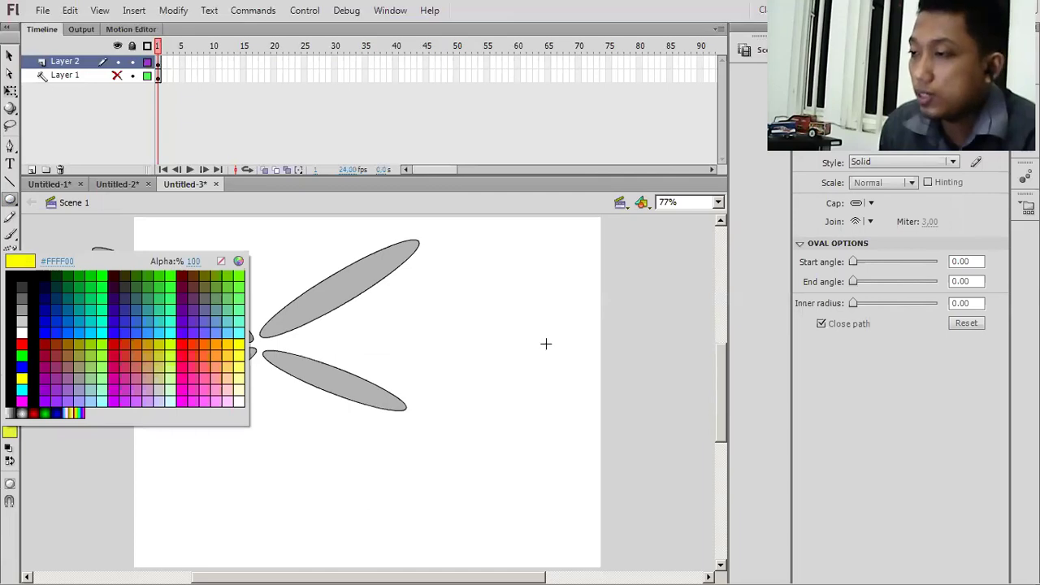
left_click_drag(545, 341, 575, 428)
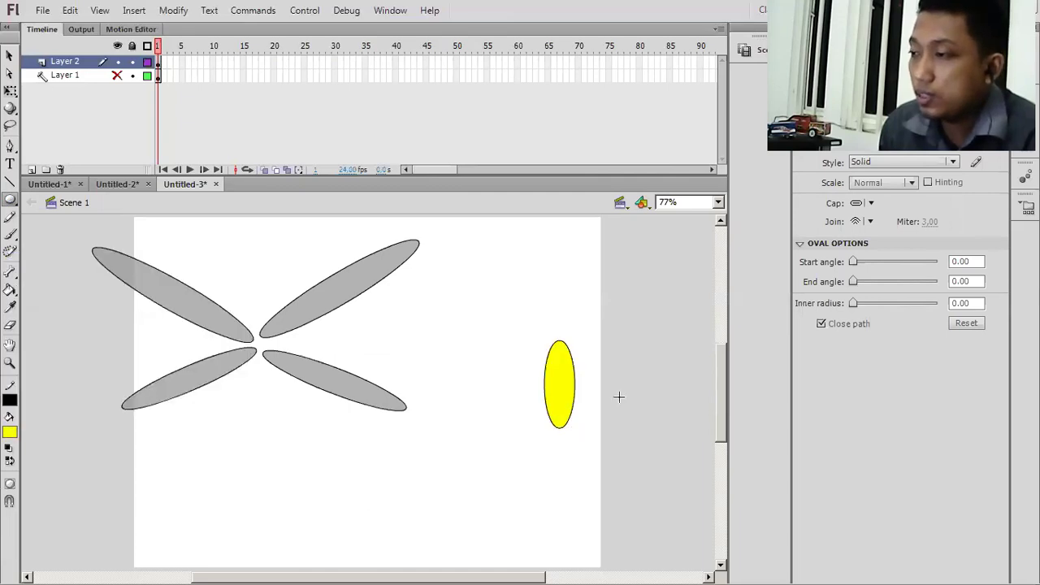
Draw three slanted lines across the yellow oval to divide it into four bands
key("n")
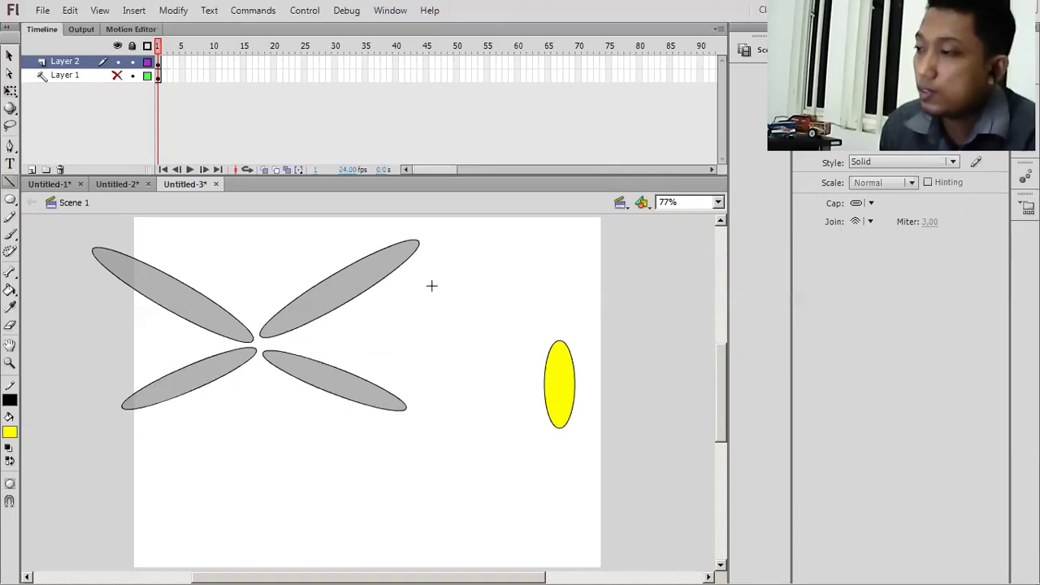
left_click_drag(543, 370, 572, 359)
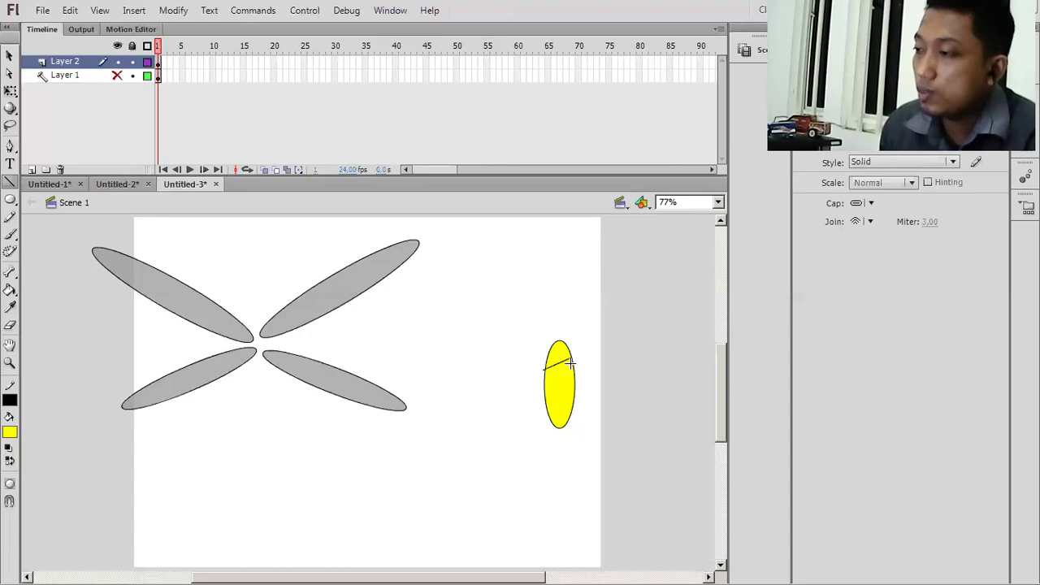
left_click_drag(543, 390, 575, 384)
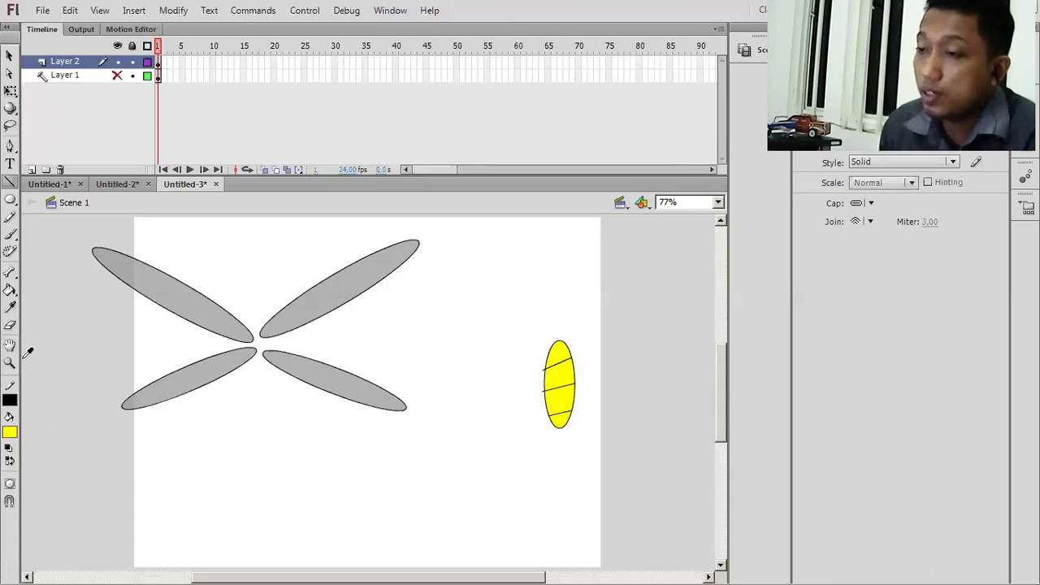
Fill the oval's top band and its two lowest bands with red using the Paint Bucket
left_click(10, 290)
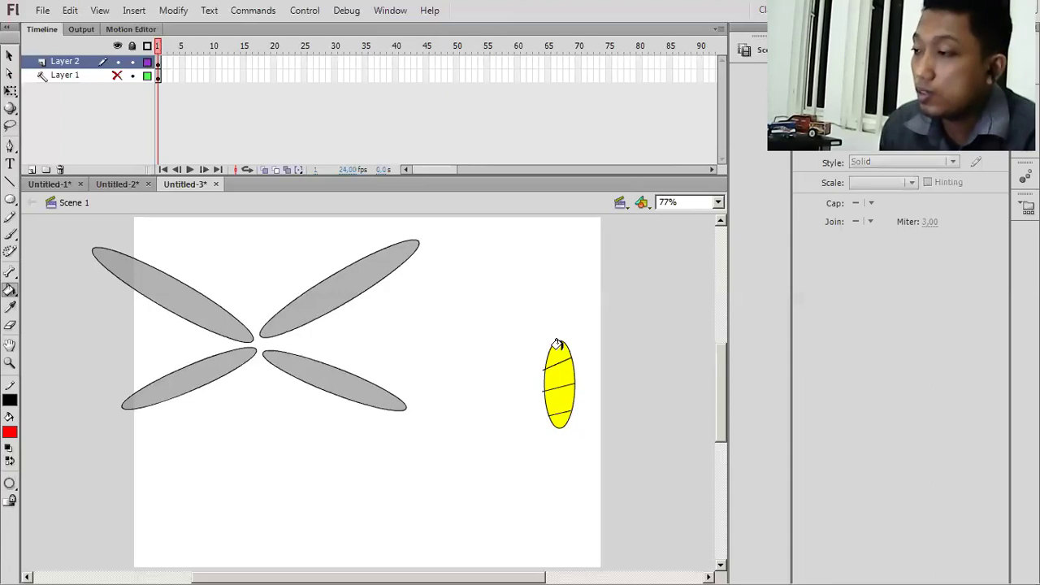
left_click(559, 357)
left_click(557, 411)
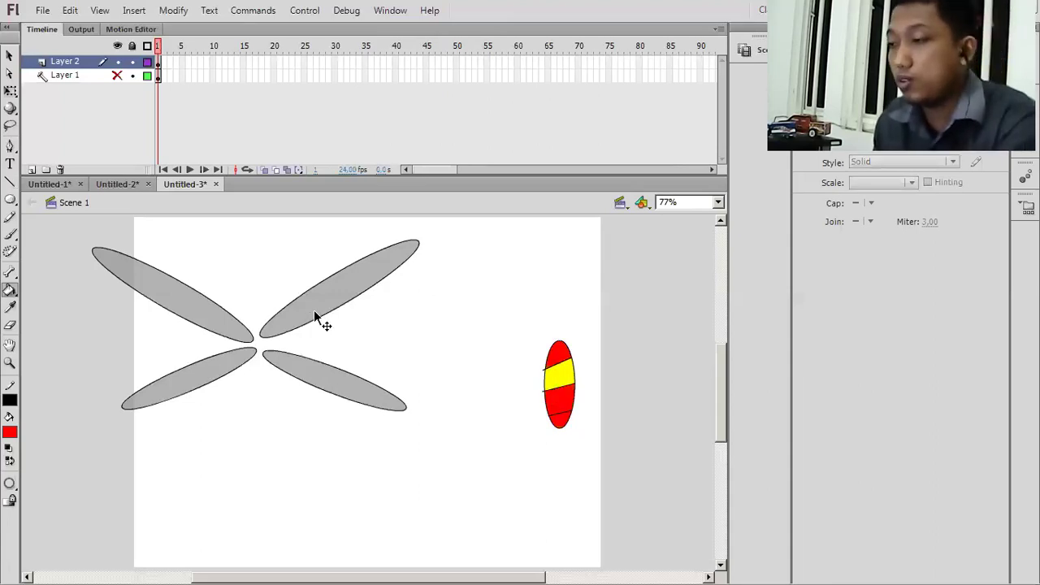
Undo the red fill of the oval's two lowest bands and bend the three dividing lines into downward curves
key("ctrl+z")
left_click(9, 90)
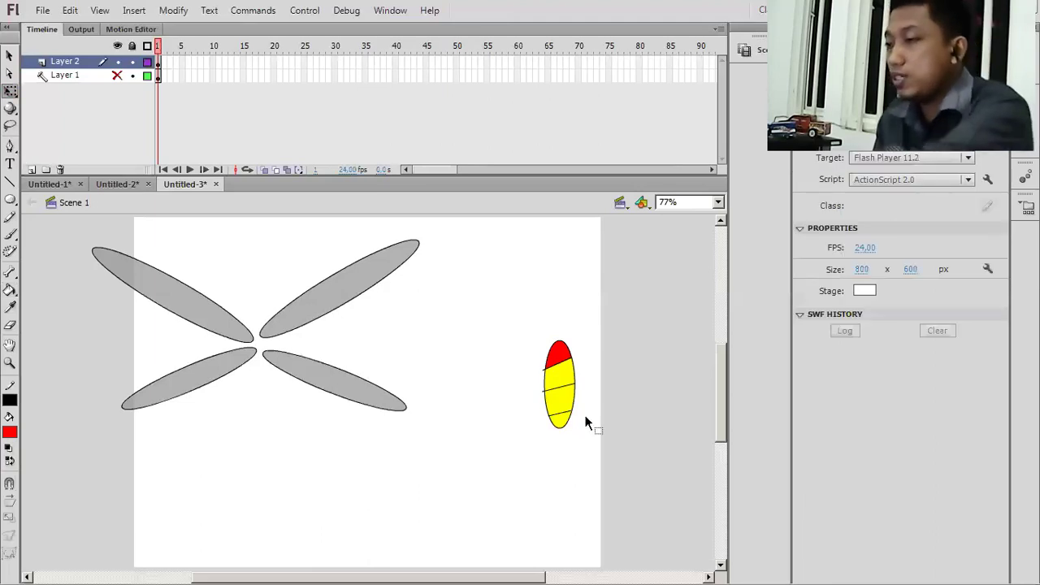
key("ctrl+equal")
left_click_drag(455, 336, 24, 325)
double_click(317, 403)
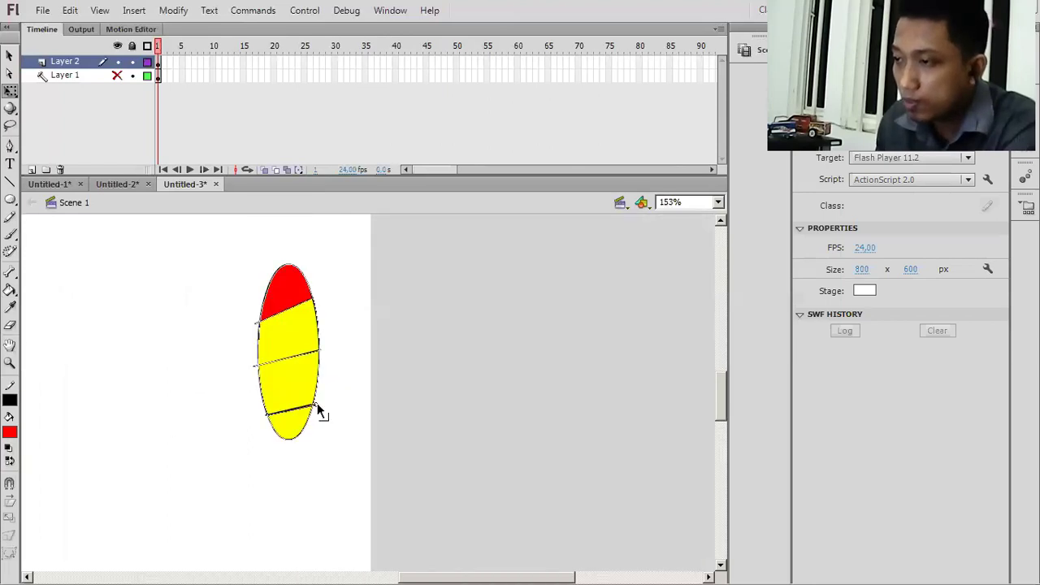
left_click(291, 342)
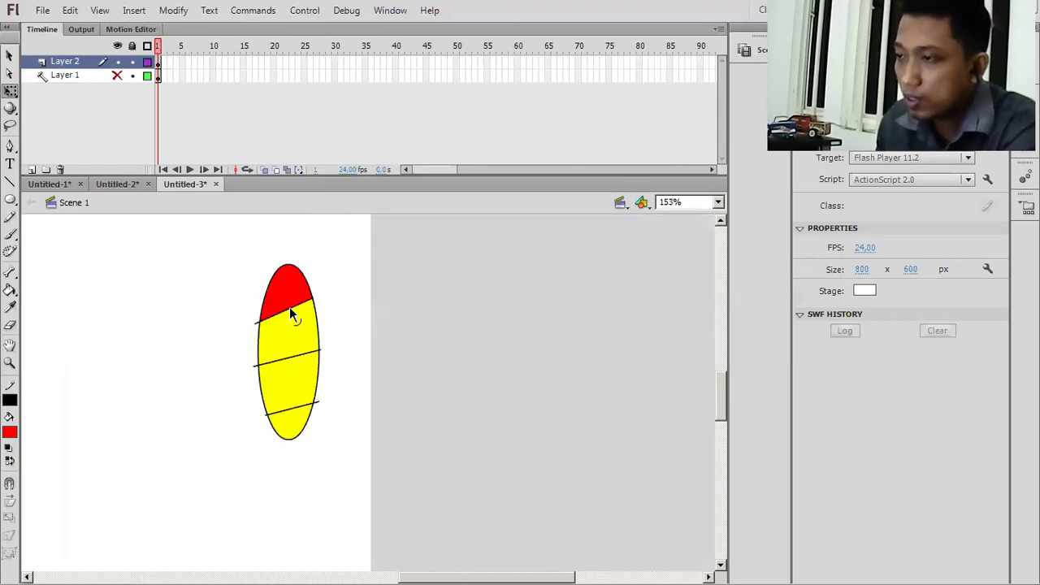
left_click_drag(288, 356, 289, 362)
left_click_drag(295, 419, 293, 425)
double_click(293, 425)
Fill the oval's third band from the top with red using the Paint Bucket
left_click(34, 295)
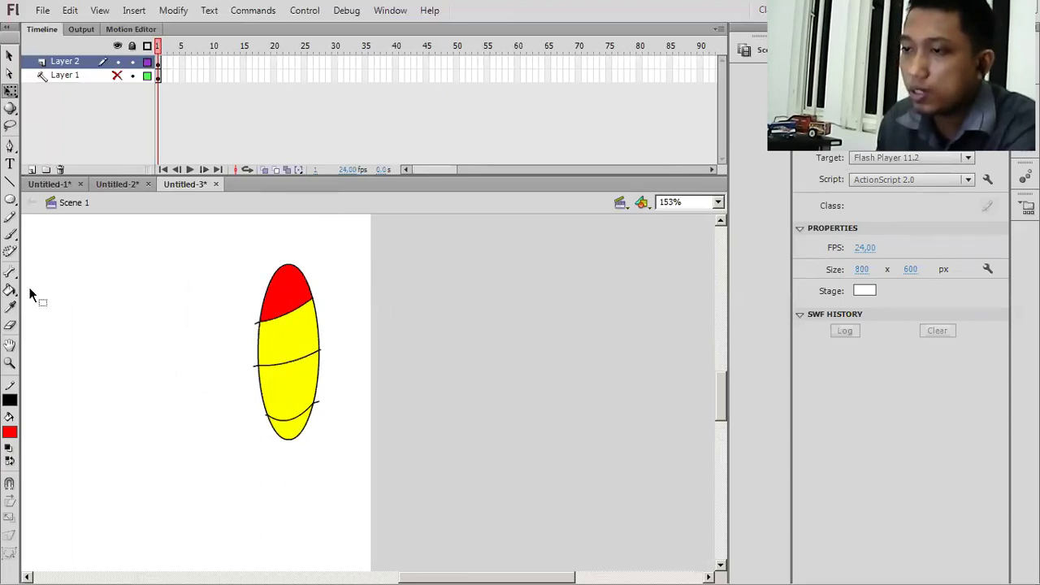
left_click(10, 292)
left_click(288, 386)
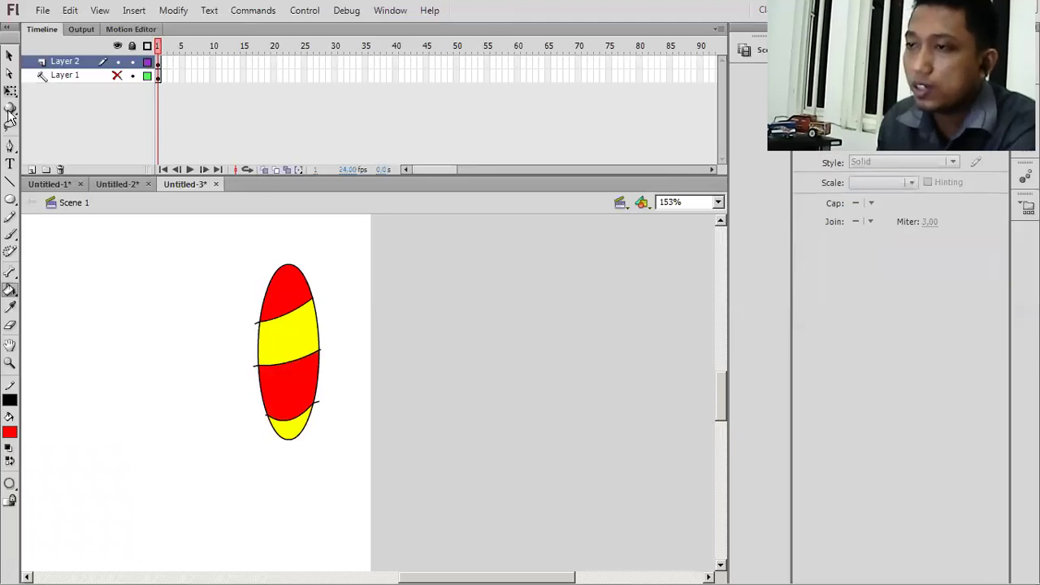
Delete the line stubs outside the oval at the left of the upper and middle curves and the right of the lowest
left_click(10, 91)
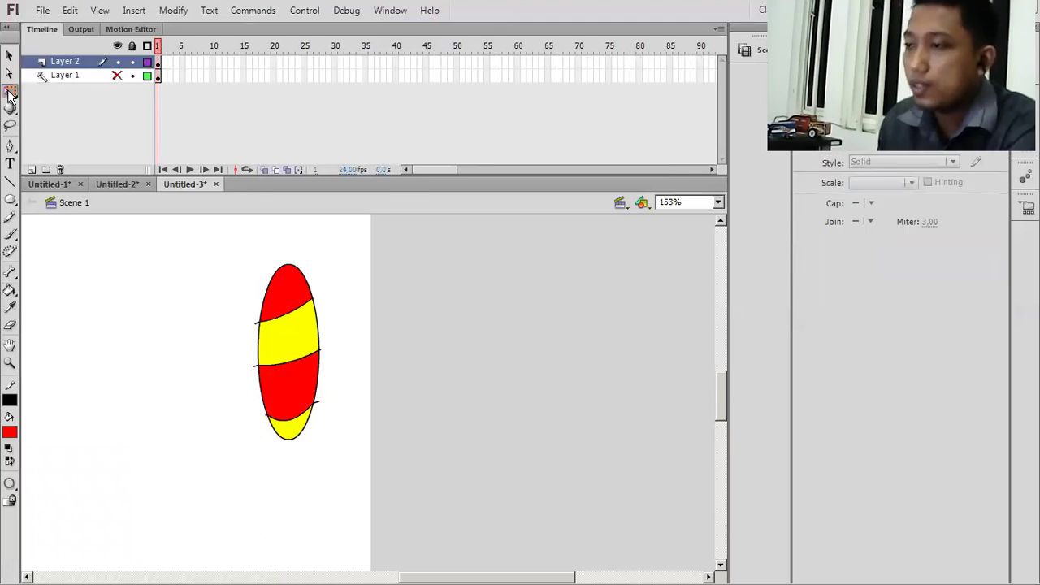
left_click(256, 322)
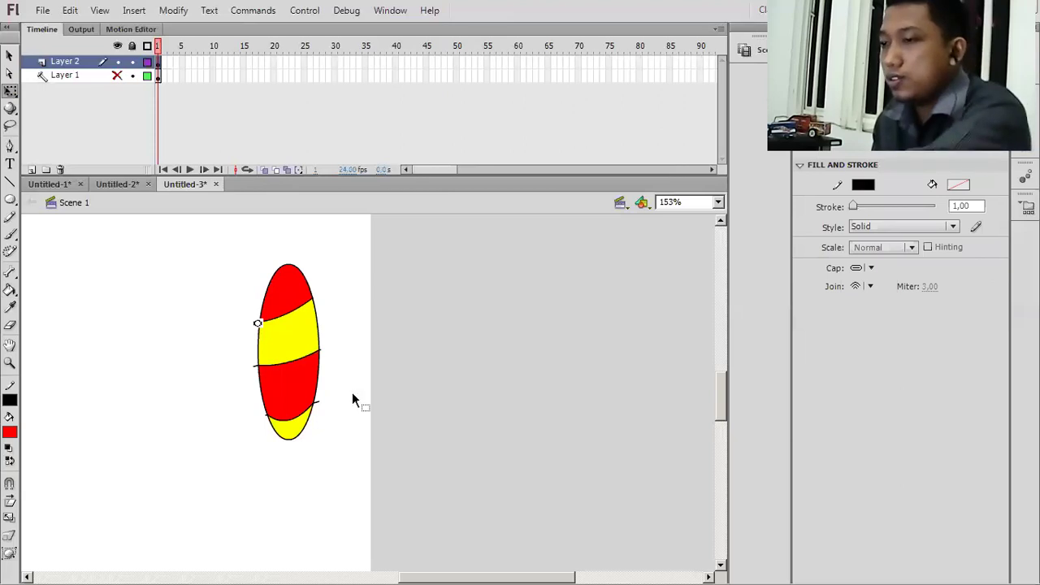
left_click(320, 402)
left_click(319, 403)
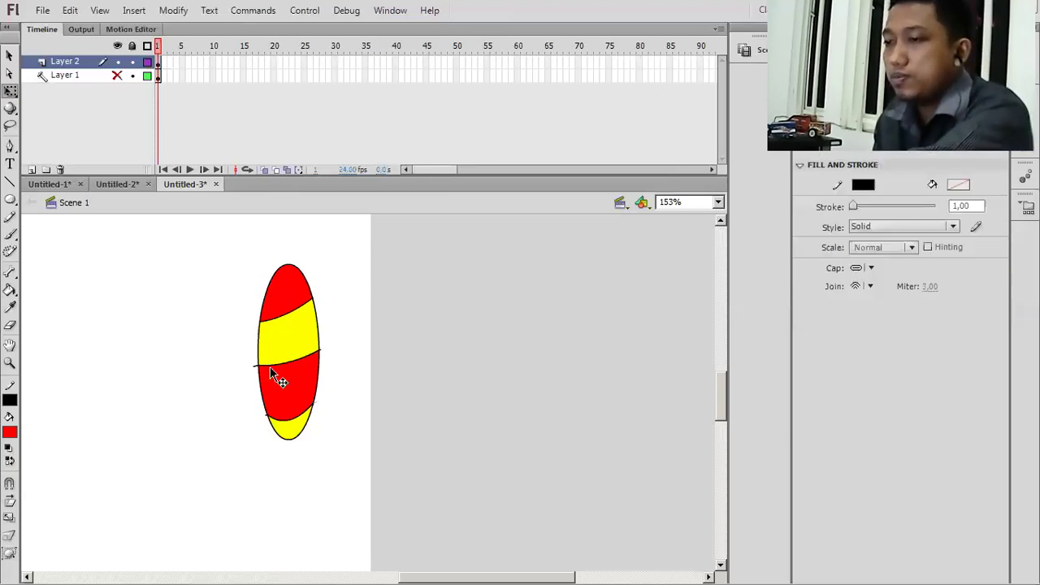
left_click(252, 369)
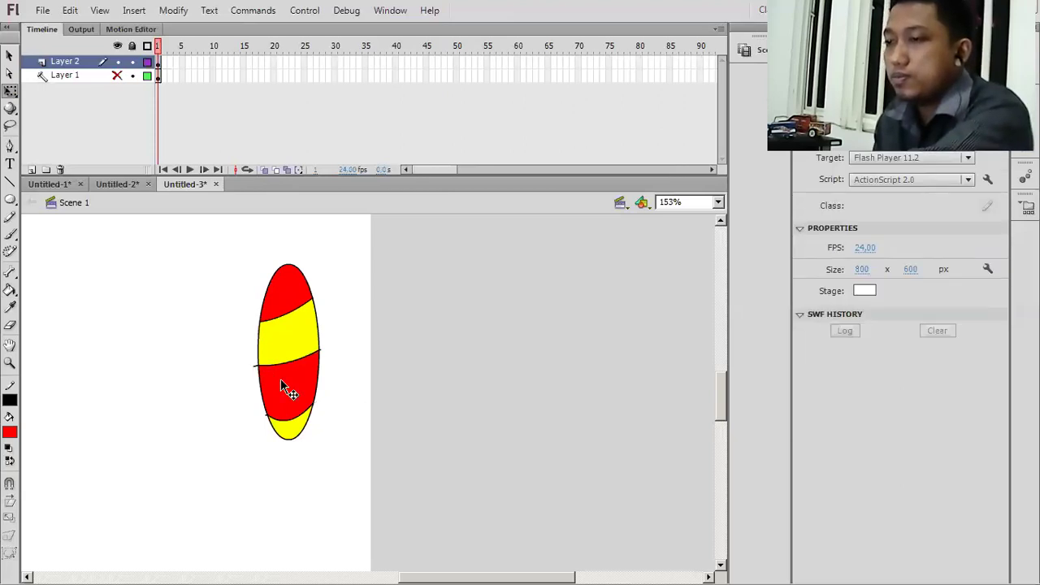
Group the whole striped body and rotate it counterclockwise so it slants from upper left to lower right
left_click_drag(228, 225, 347, 503)
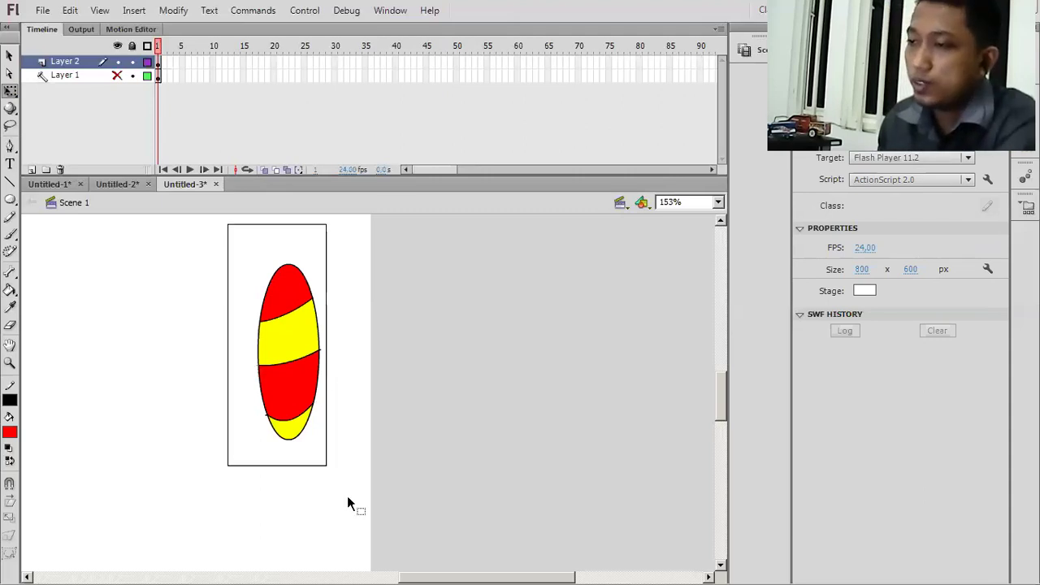
key("ctrl+g")
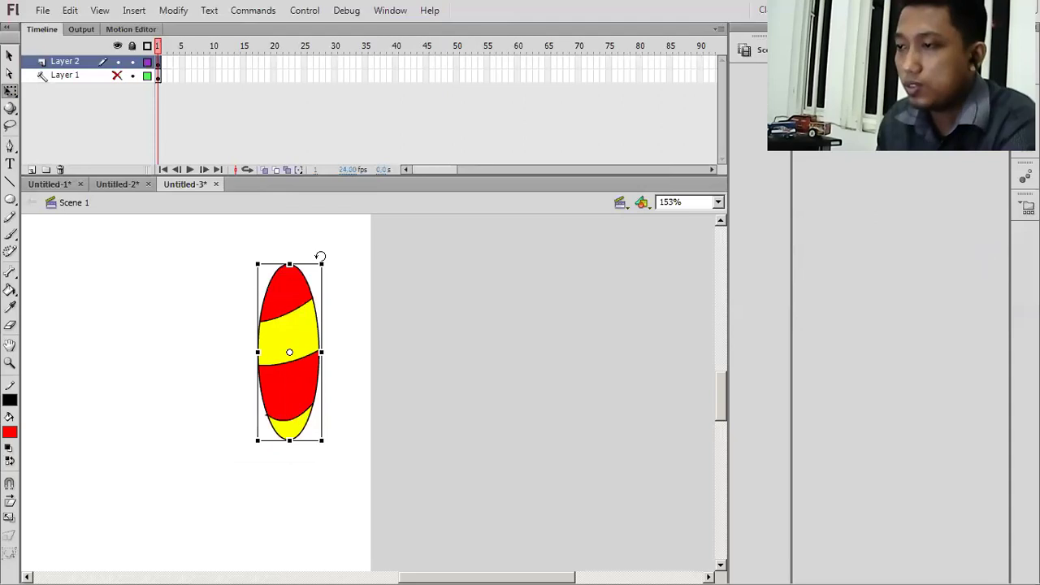
key("ctrl+z")
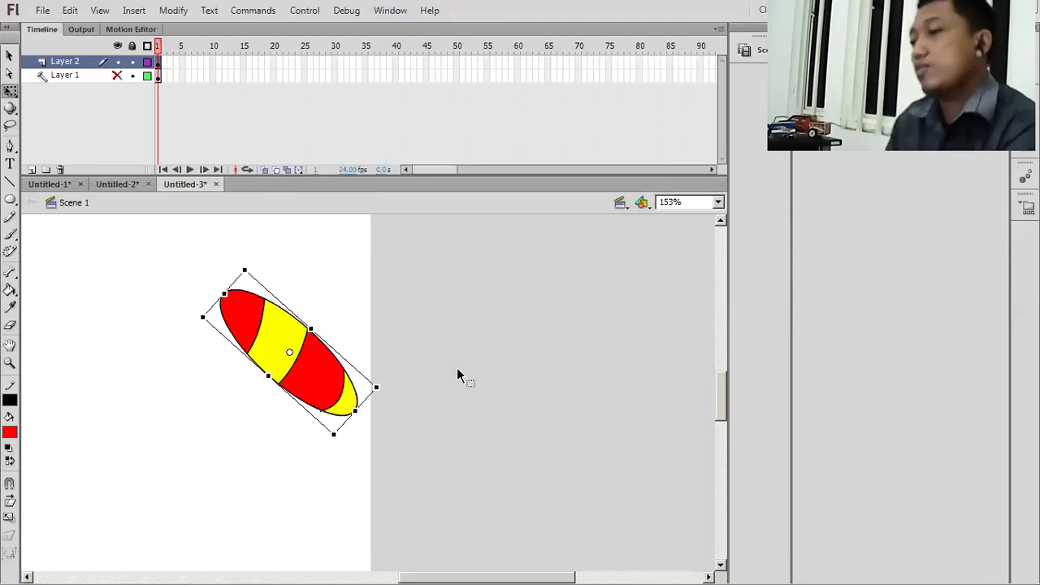
key("ctrl+z")
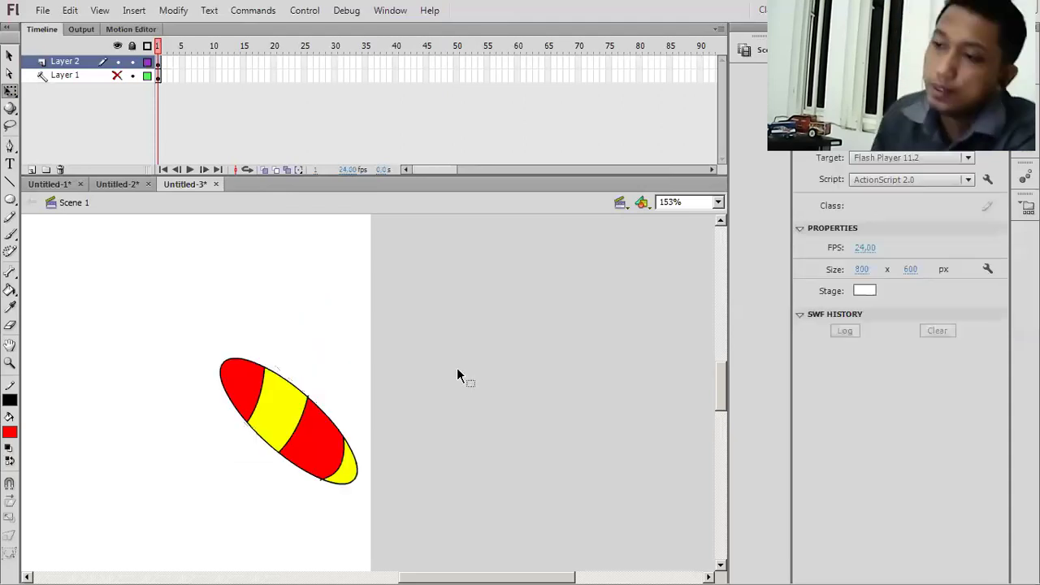
Draw a red circle as the head at the body's upper end and nudge it right and slightly down against the body
left_click(10, 202)
left_click_drag(168, 302, 236, 370)
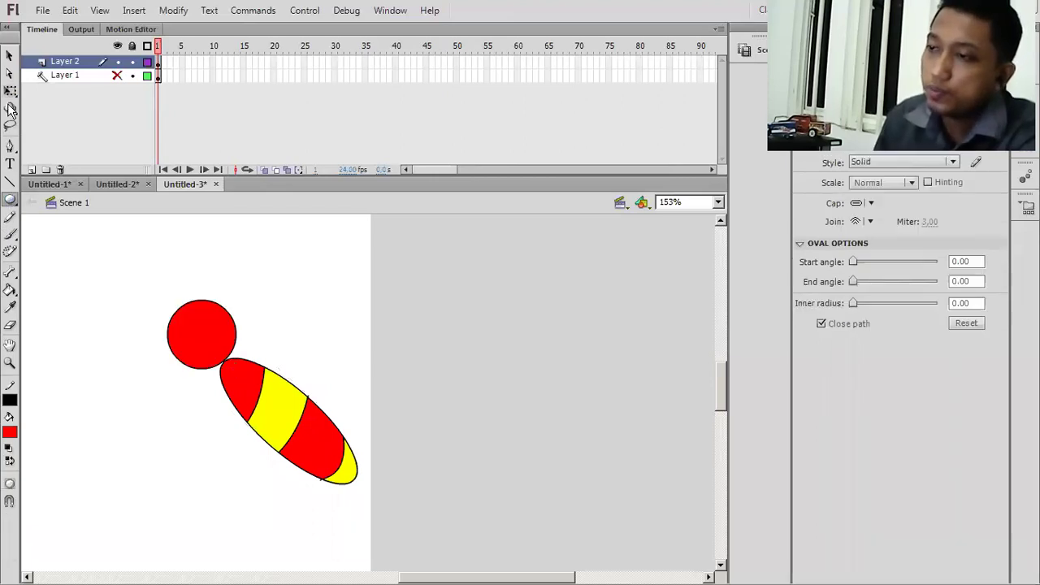
key("q")
double_click(215, 322)
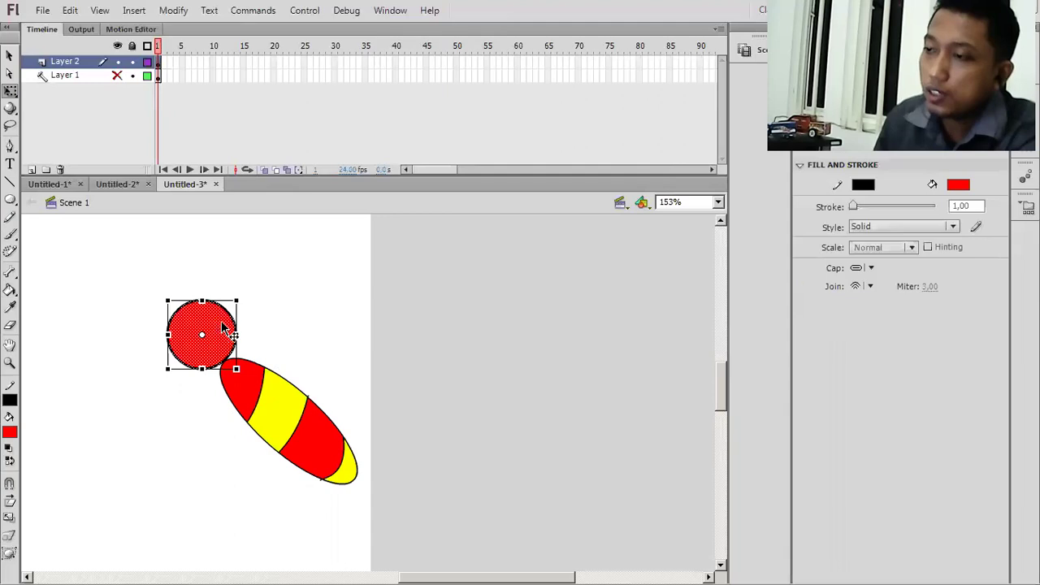
key("Right")
key("Right")
key("Right")
key("Right")
key("Right")
key("Down")
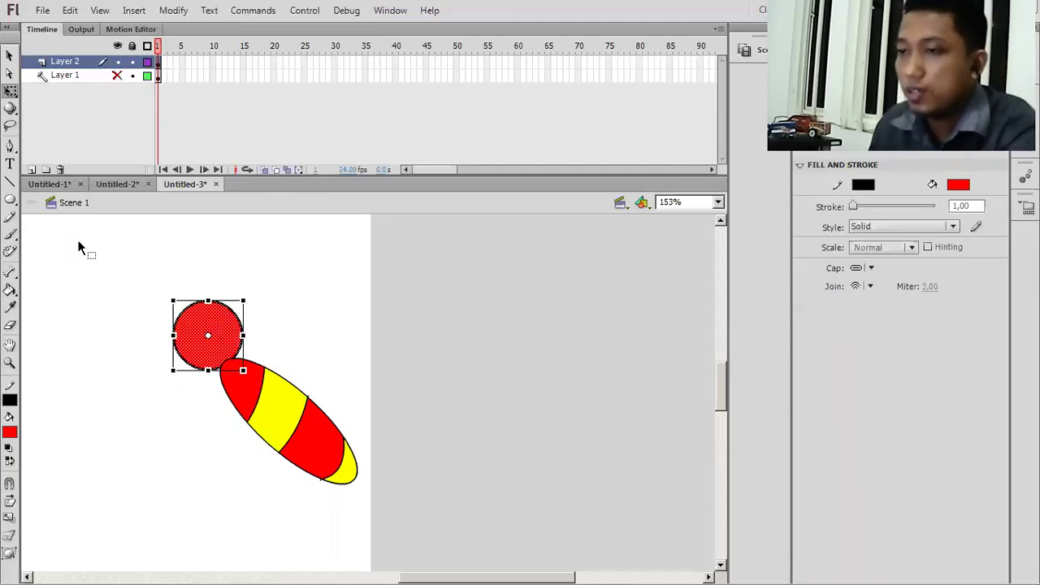
Draw a small black circle as the eye on the head's upper-left edge and refill it with the white-to-black radial gradient
key("o")
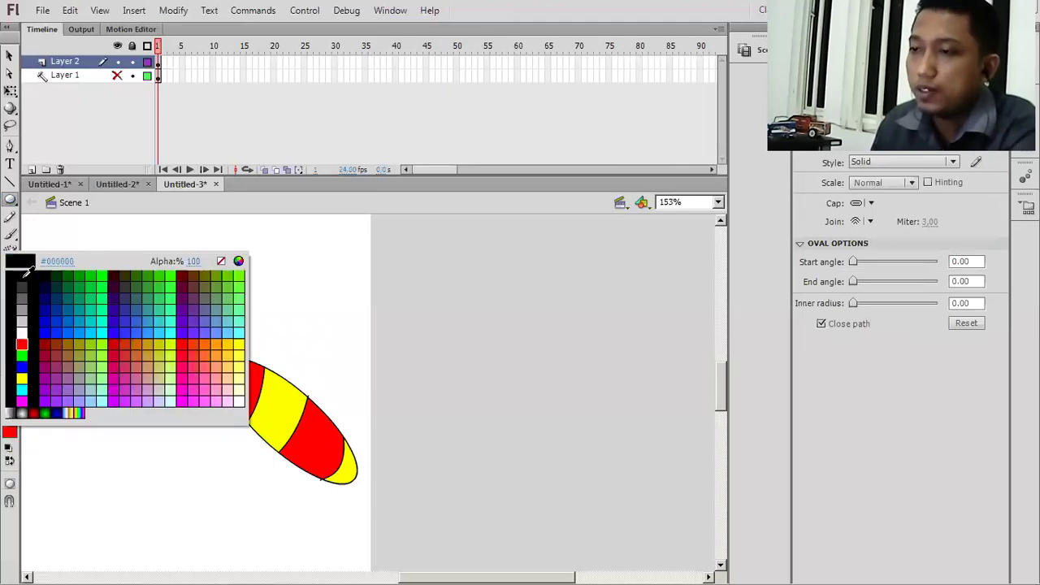
left_click(176, 289)
left_click_drag(176, 289, 214, 327)
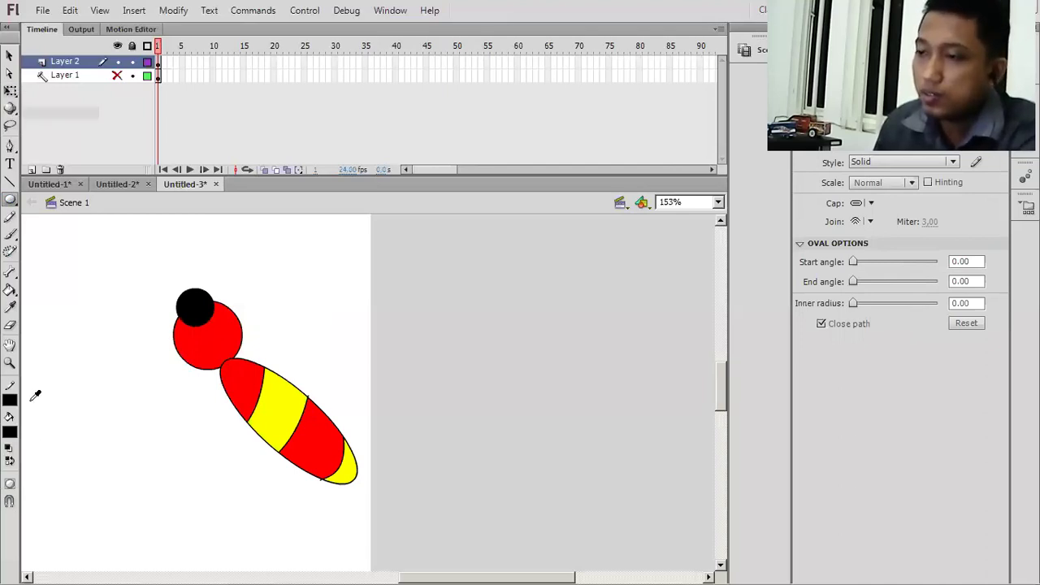
left_click(15, 295)
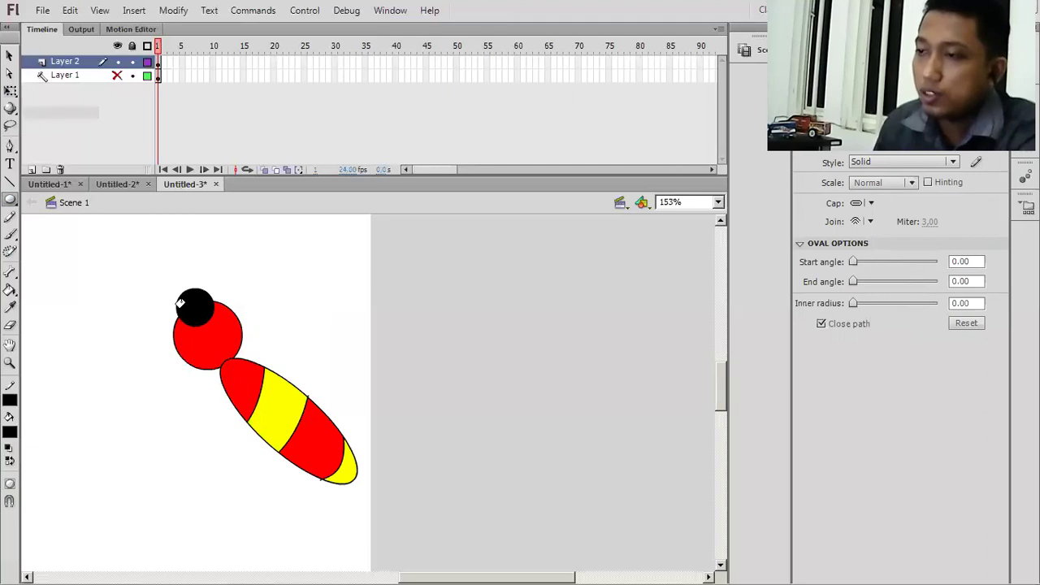
left_click(193, 299)
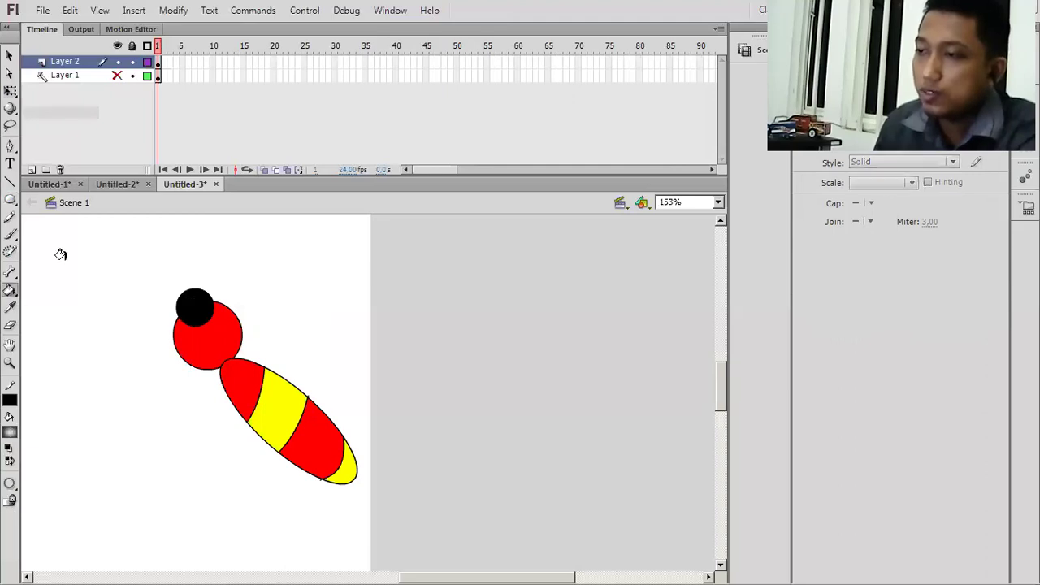
left_click(12, 92)
key("q")
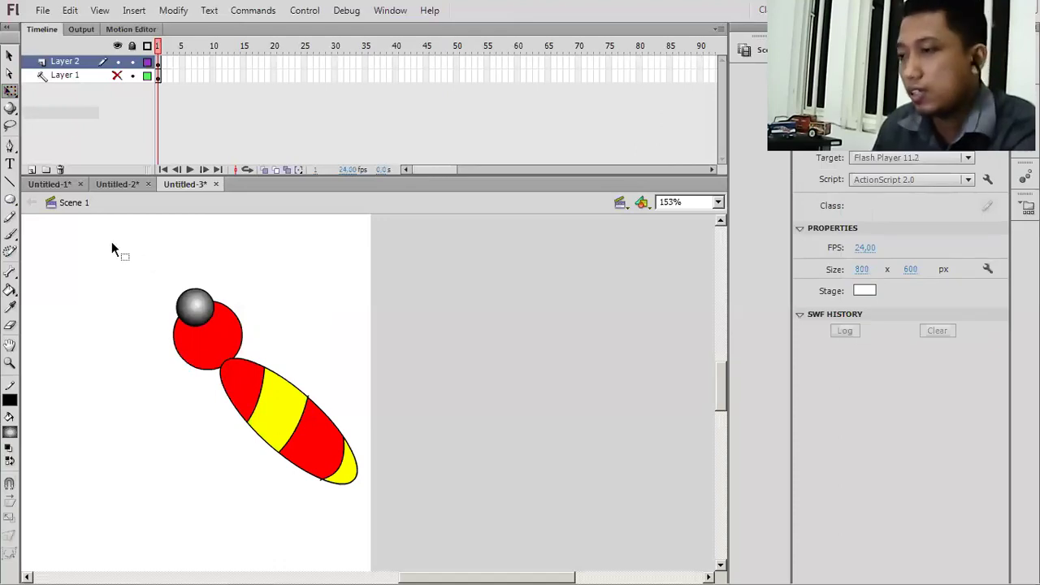
Draw a short line across the lower left part of the head and bend it downward into a smiling mouth
key("n")
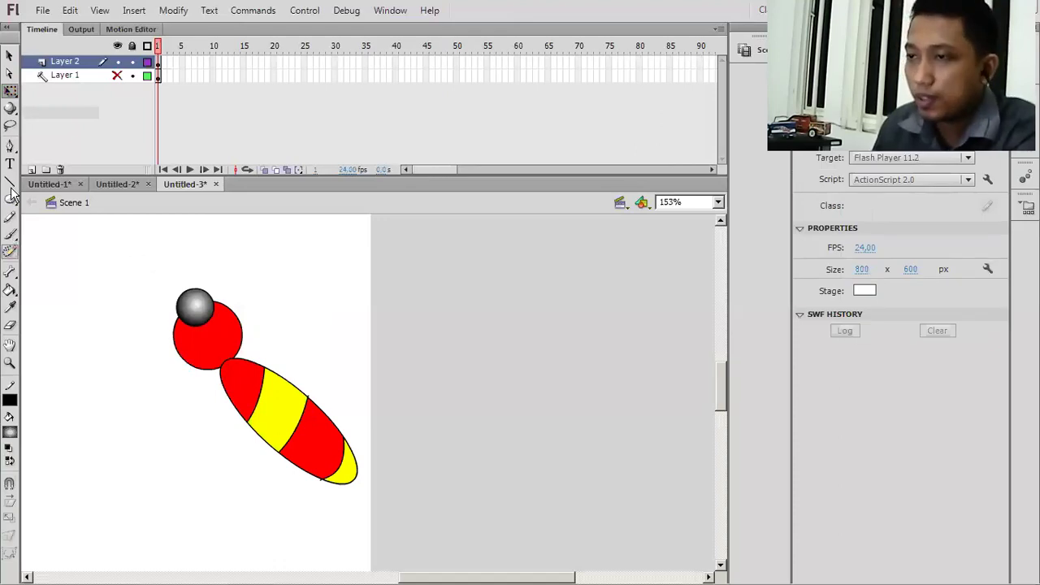
left_click_drag(174, 342, 213, 338)
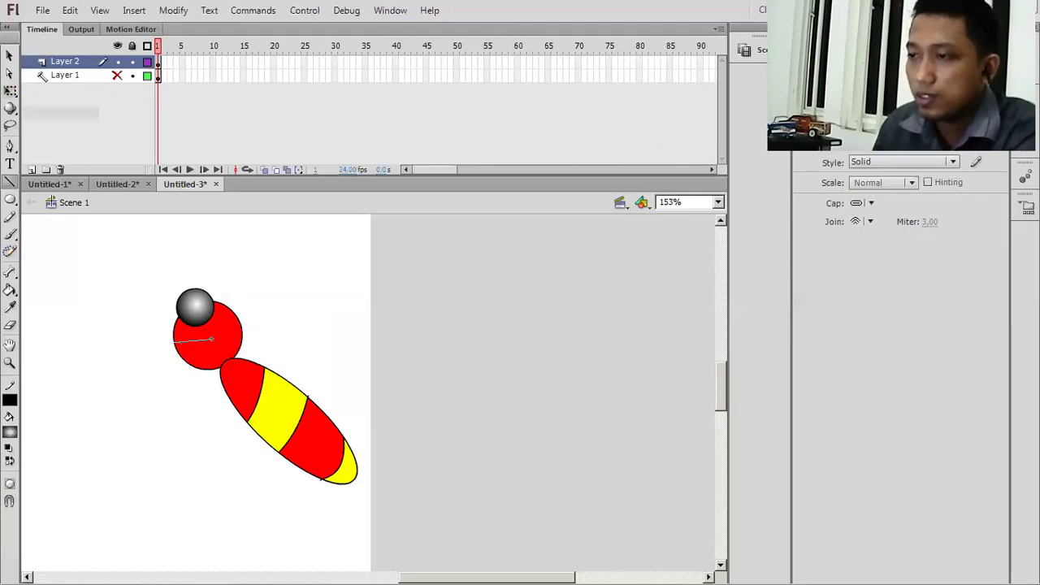
left_click(10, 91)
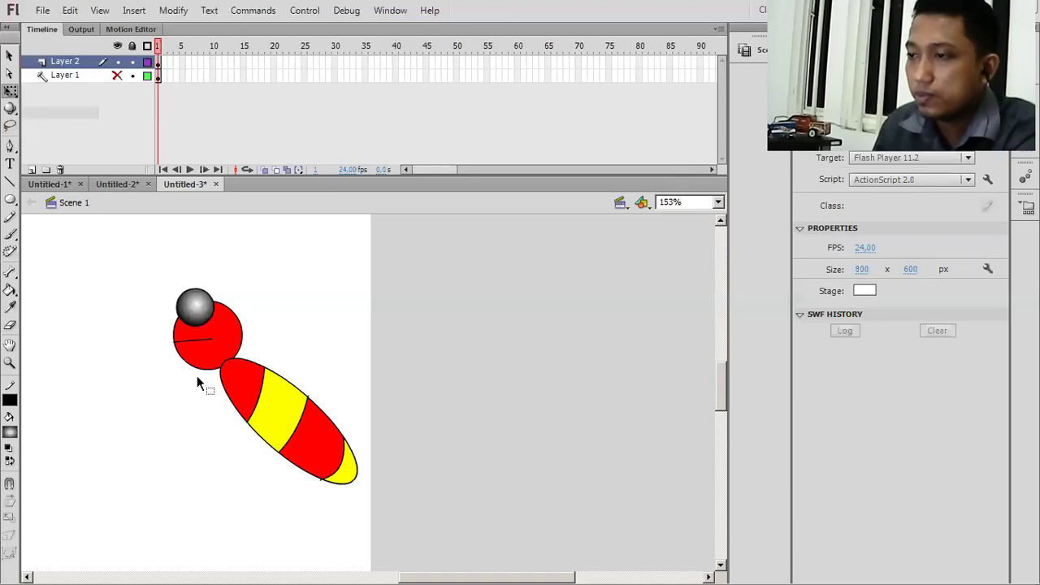
left_click_drag(193, 341, 192, 353)
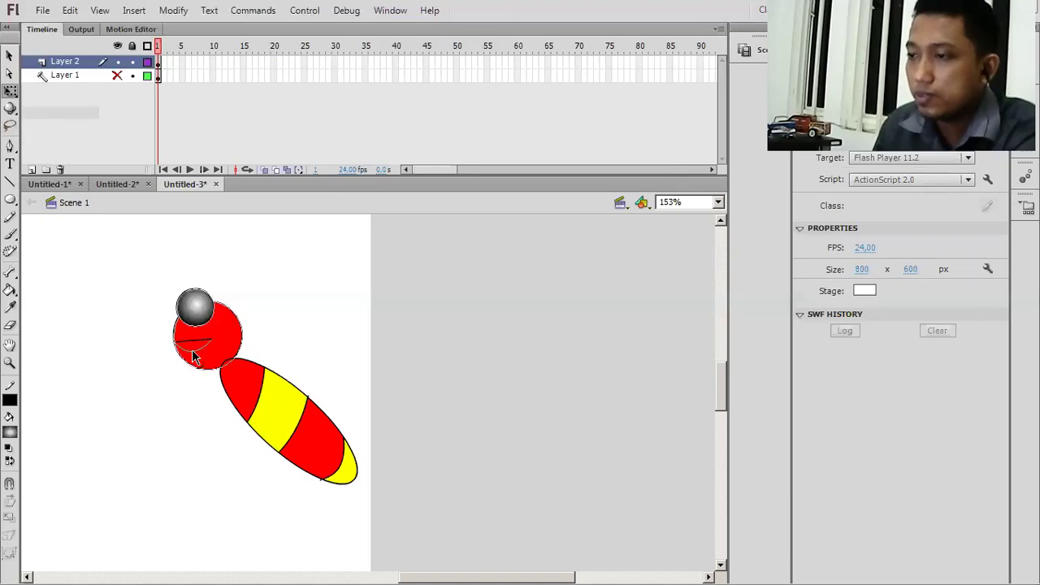
left_click(178, 367)
Change the head's fill from red to yellow
scroll(196, 371, "up", 3)
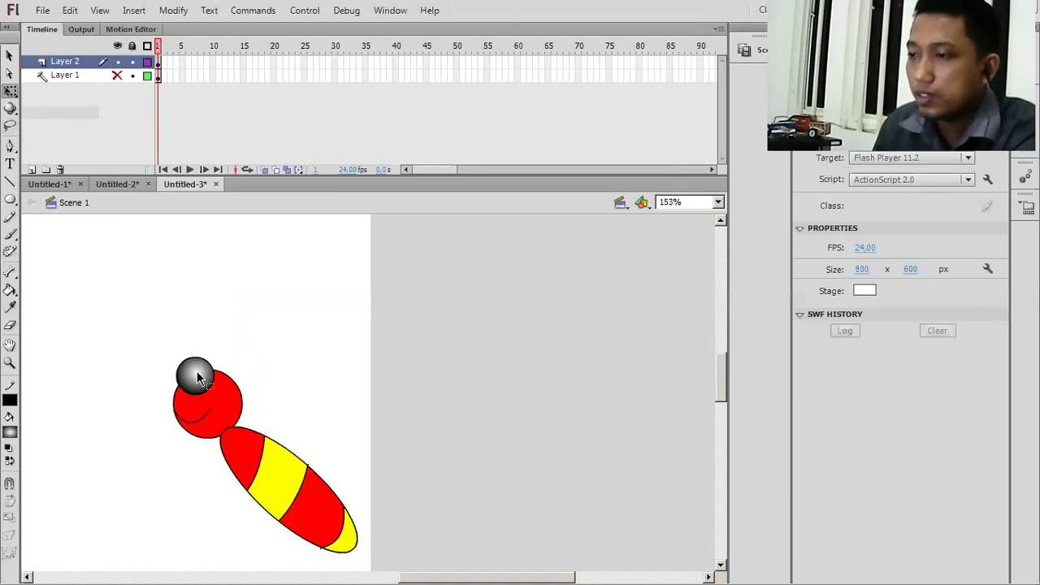
left_click(234, 407)
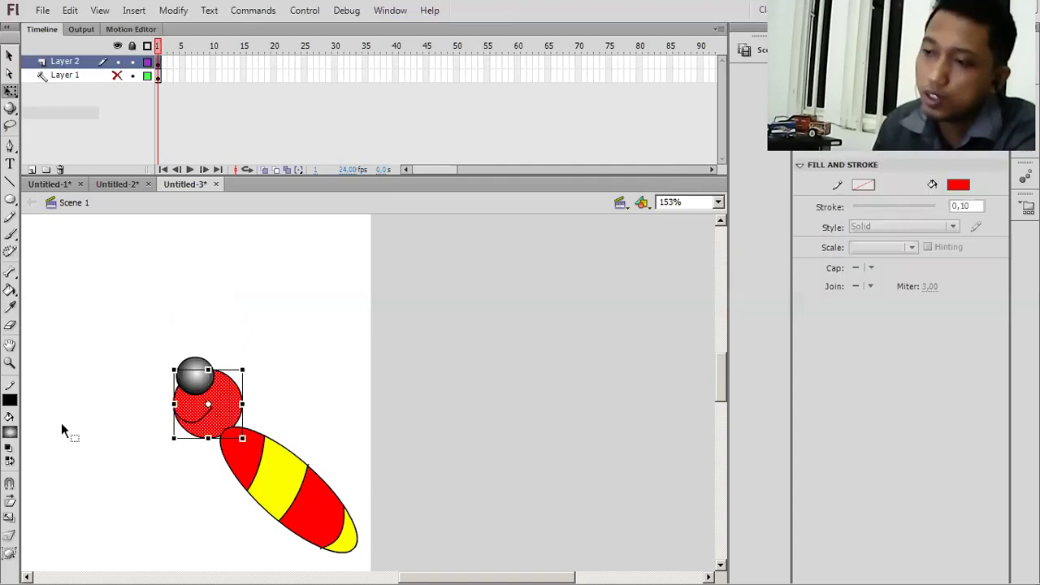
left_click(11, 432)
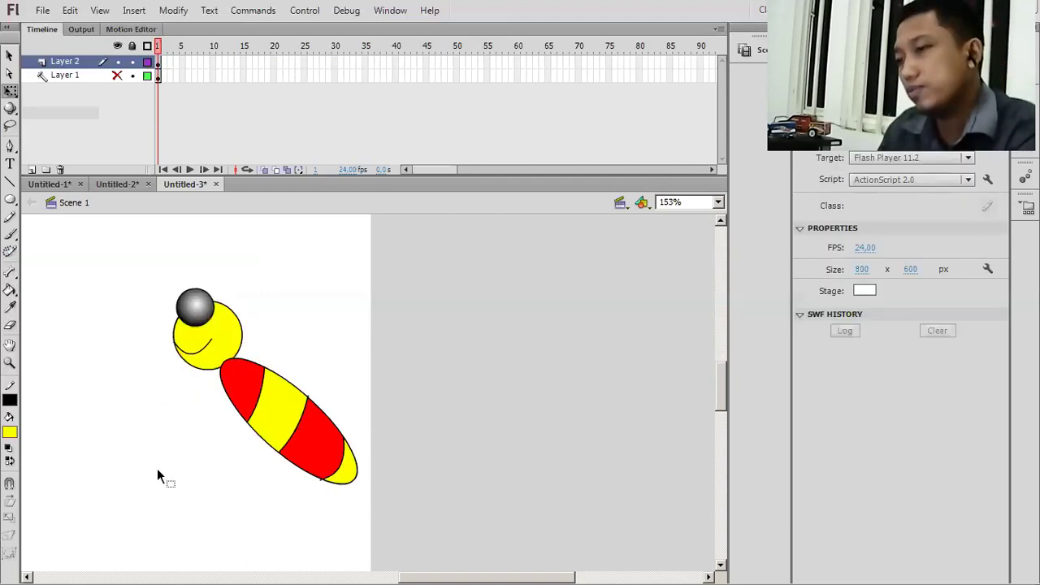
Draw a line from the top of the head toward the upper left and bend it outward into a curved antenna
scroll(15, 329, "up", 1)
left_click(9, 182)
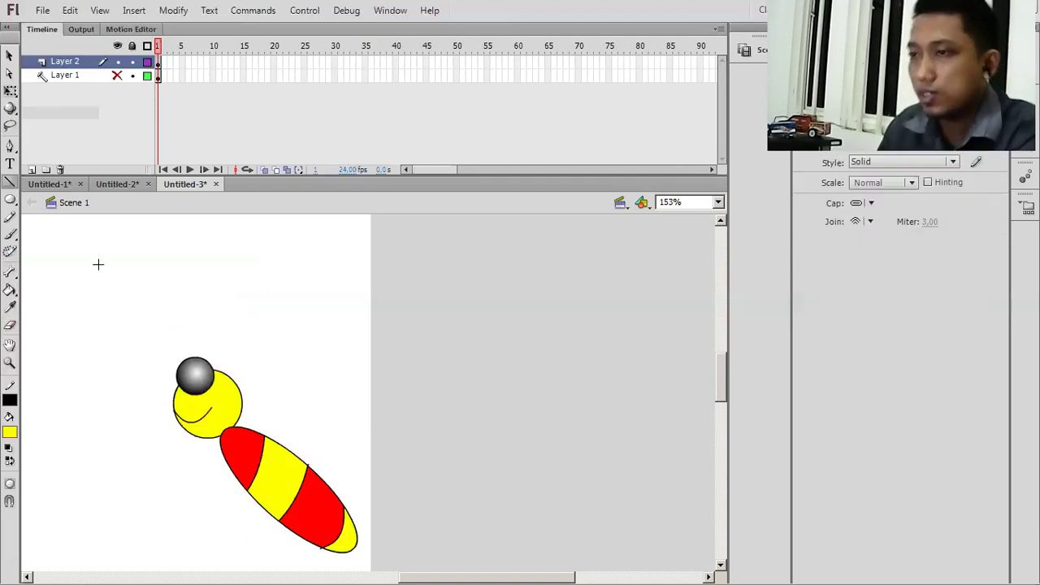
mouse_move(218, 371)
left_mouse_down()
mouse_move(184, 318)
mouse_move(144, 289)
left_mouse_up()
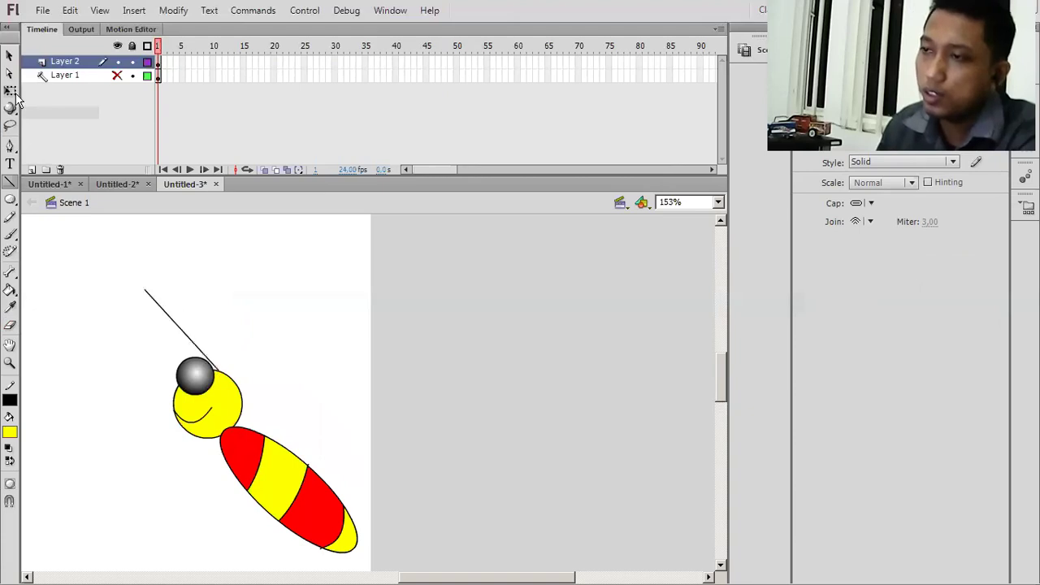
key("q")
left_click_drag(183, 320, 198, 315)
left_click_drag(84, 248, 146, 328)
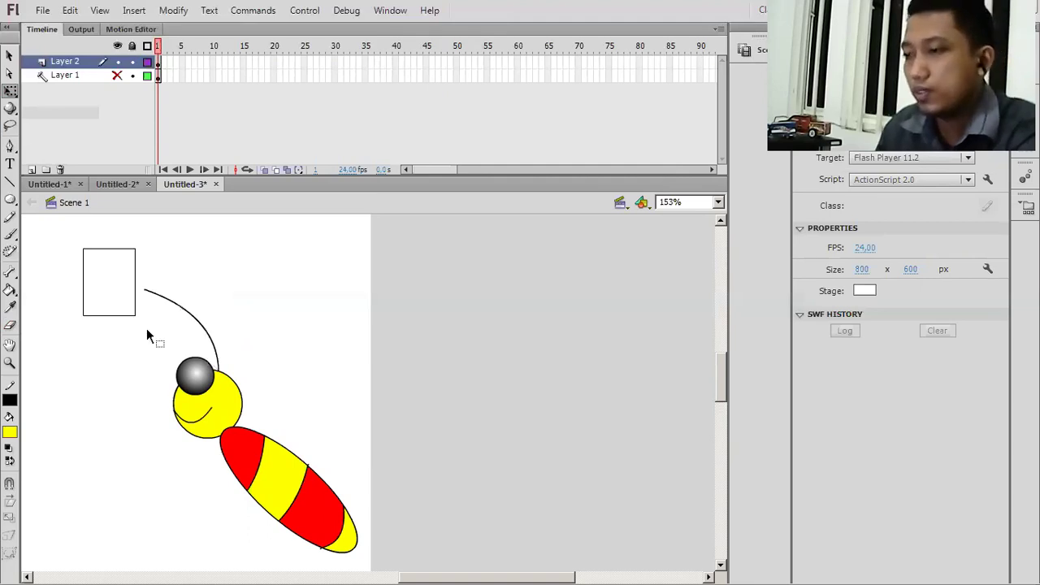
Select the head, the eye and the antenna together and group them
left_click(213, 396)
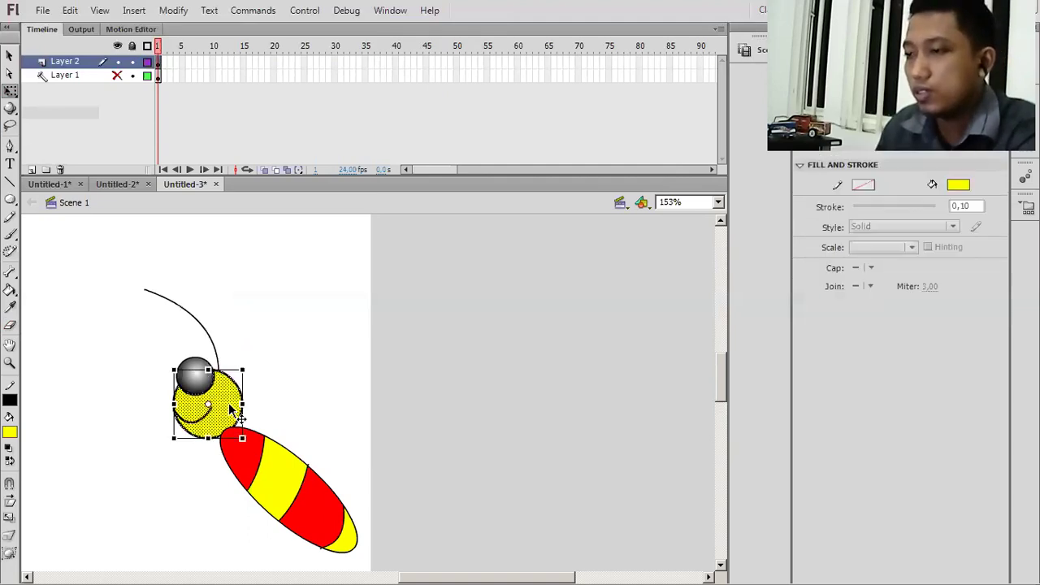
left_click(208, 378, "shift")
left_click(208, 377, "shift")
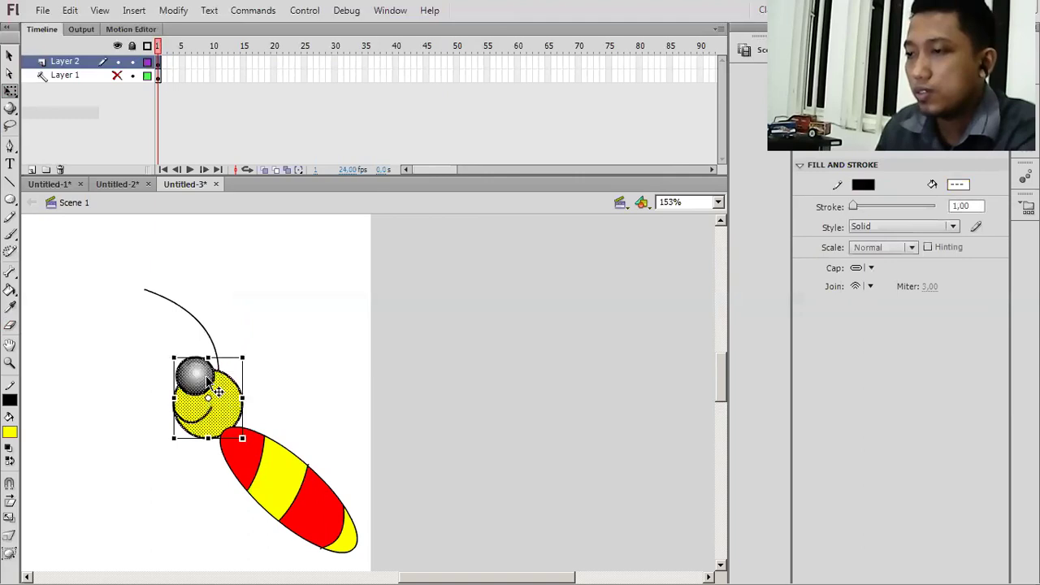
left_click(192, 317, "shift")
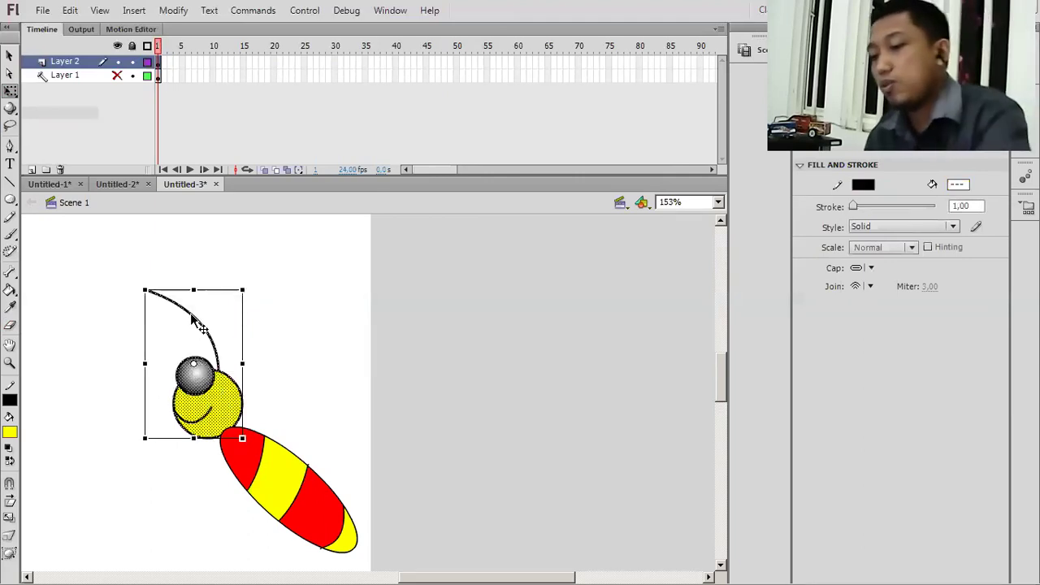
key("ctrl+g")
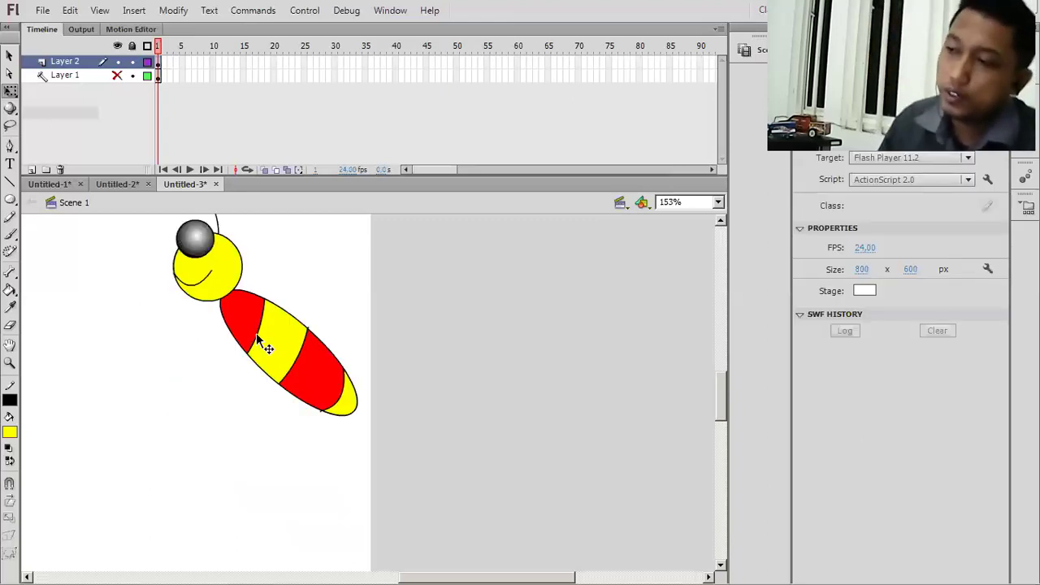
Draw four short straight lines as legs, two beneath the front of the striped body and two beneath its rear
left_click(258, 332)
scroll(258, 332, "down", 3)
scroll(256, 333, "up", 1)
key("n")
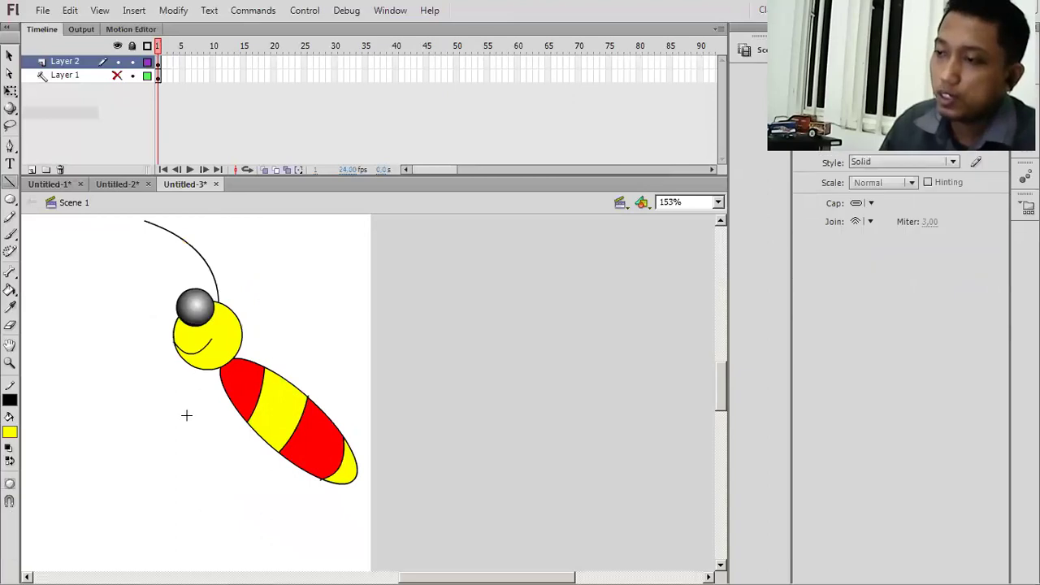
mouse_move(186, 415)
left_mouse_down()
mouse_move(244, 403)
mouse_move(231, 397)
left_mouse_up()
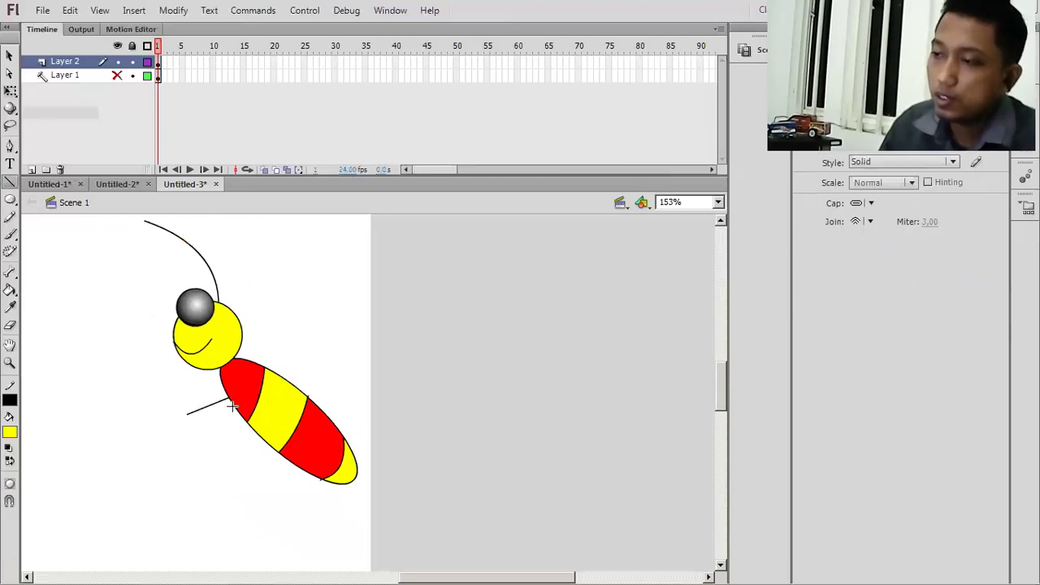
key("ctrl+y")
key("ctrl+z")
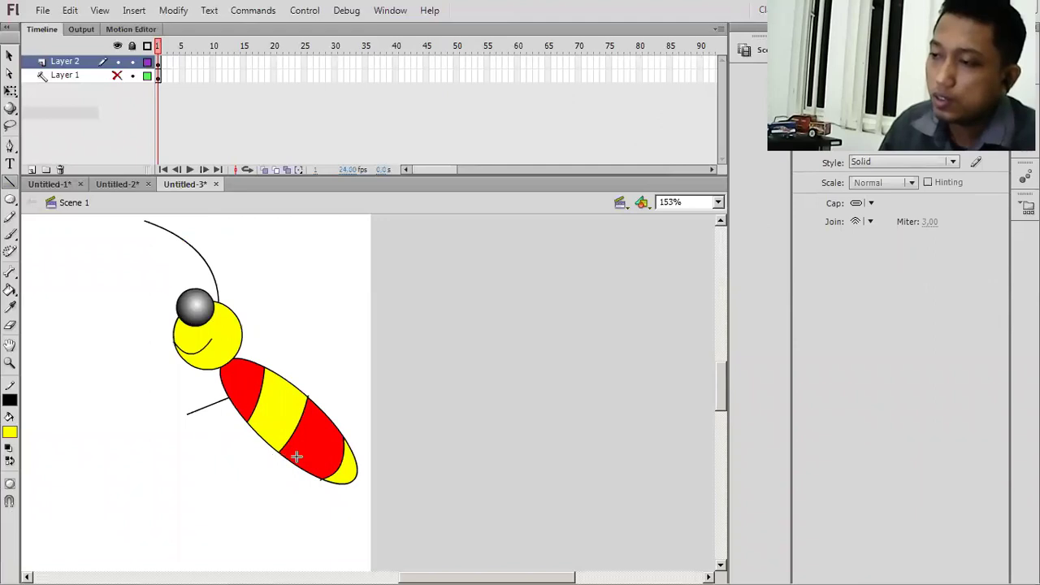
left_click_drag(209, 433, 235, 406)
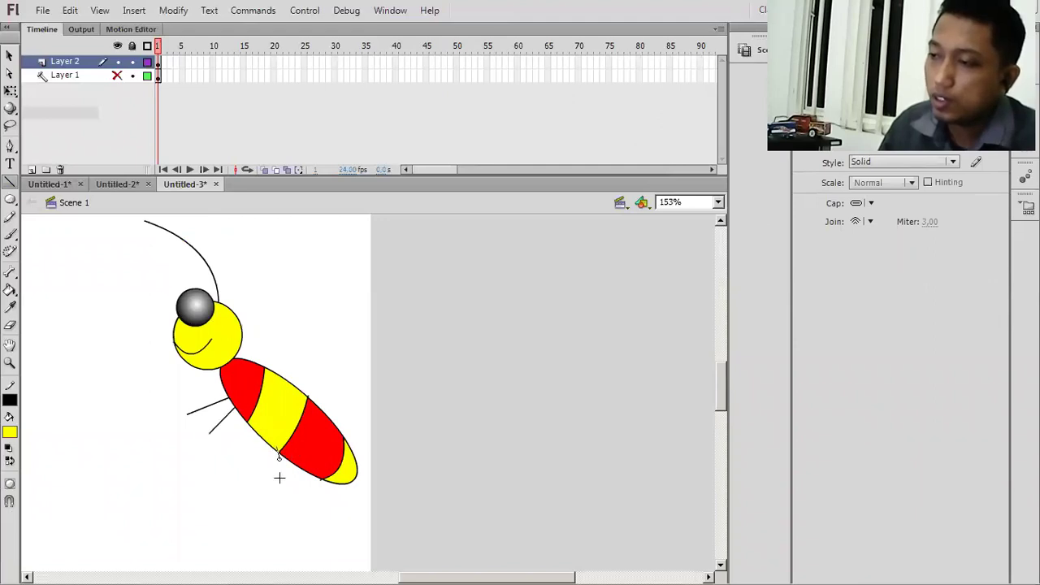
left_click_drag(278, 452, 280, 492)
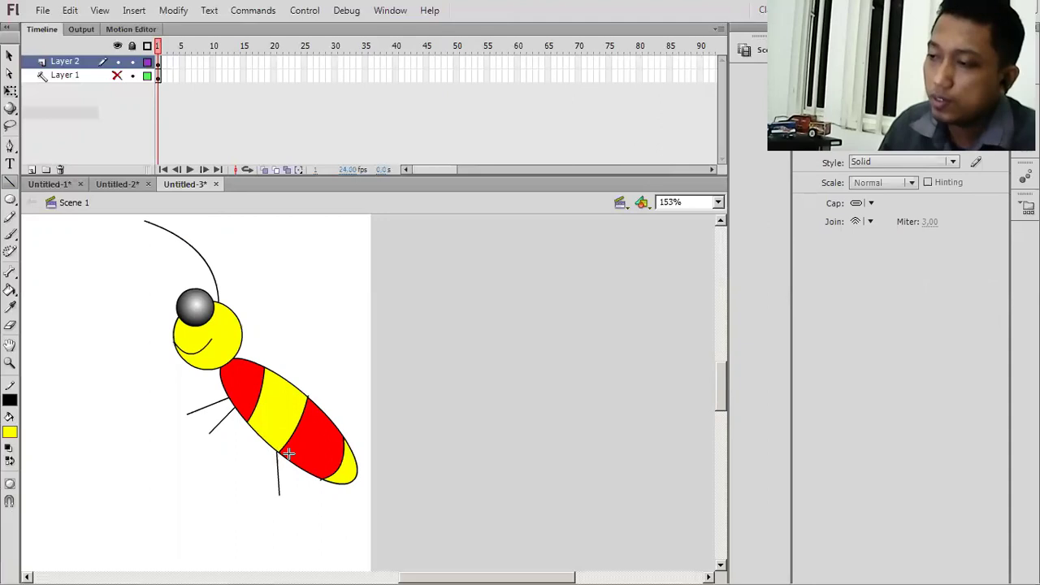
left_click_drag(285, 455, 293, 513)
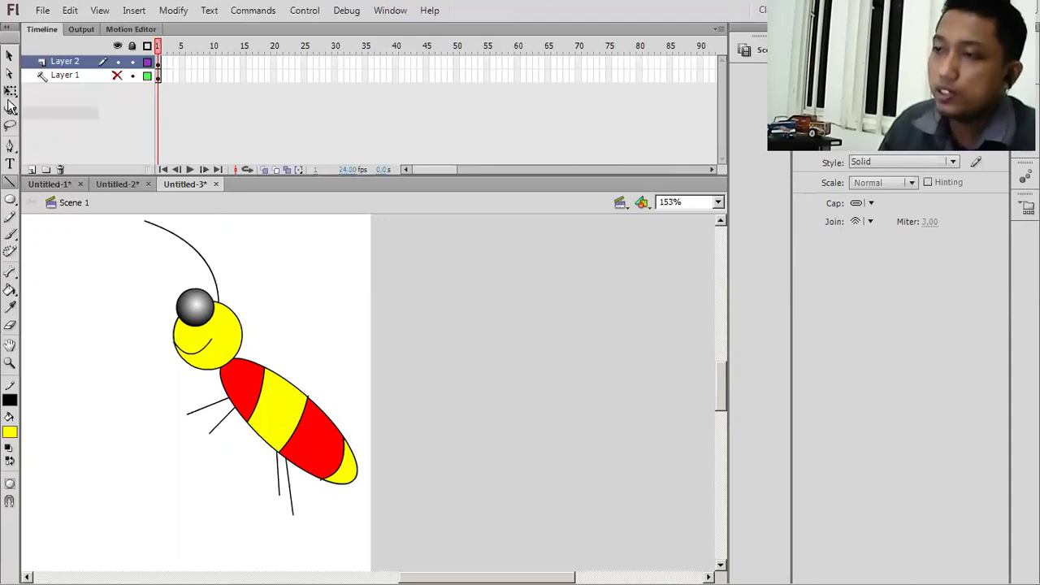
Bend the four straight leg lines into curved legs
key("q")
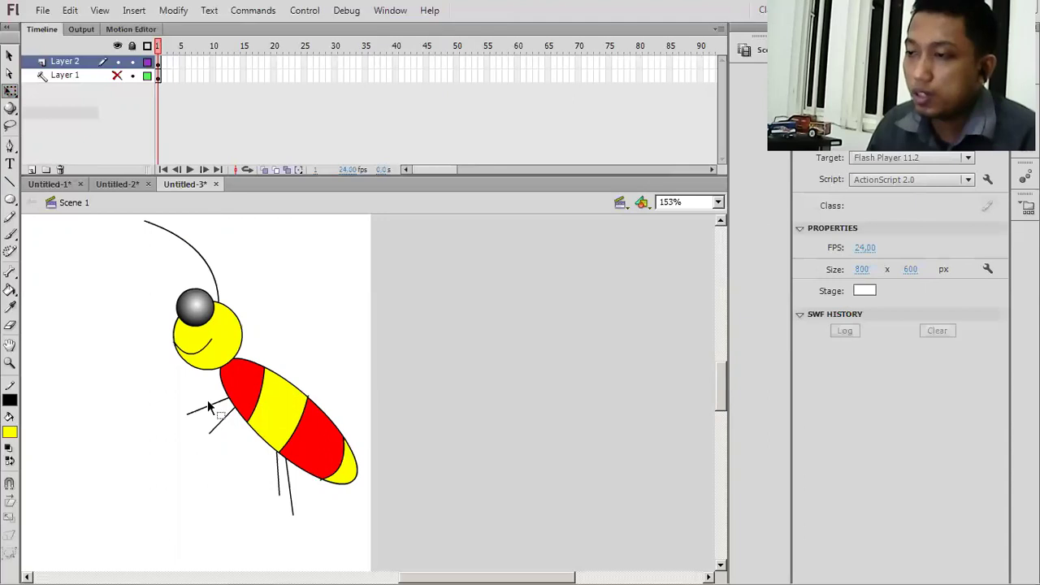
left_click_drag(211, 405, 210, 398)
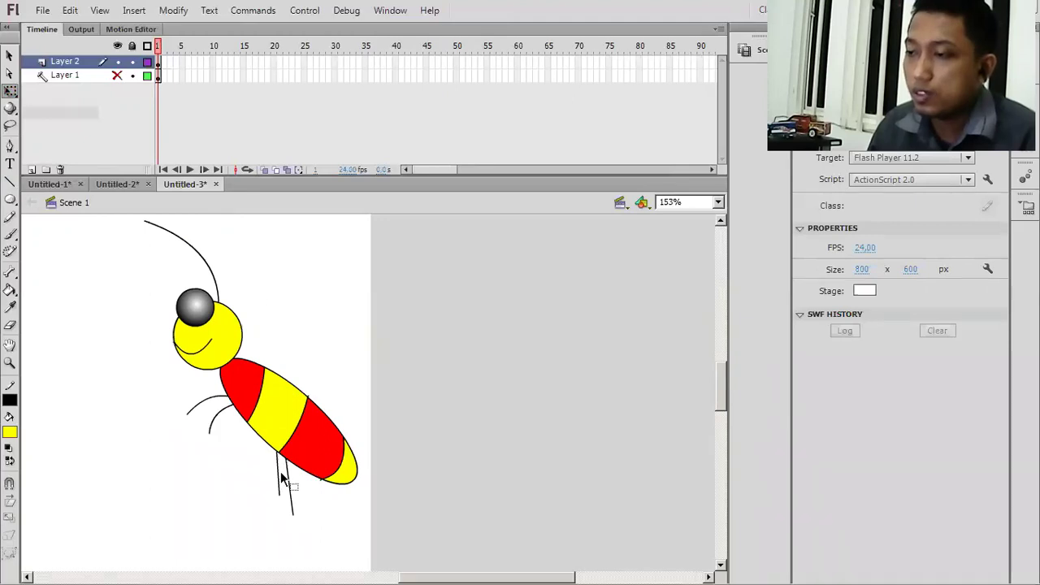
left_click_drag(278, 470, 273, 471)
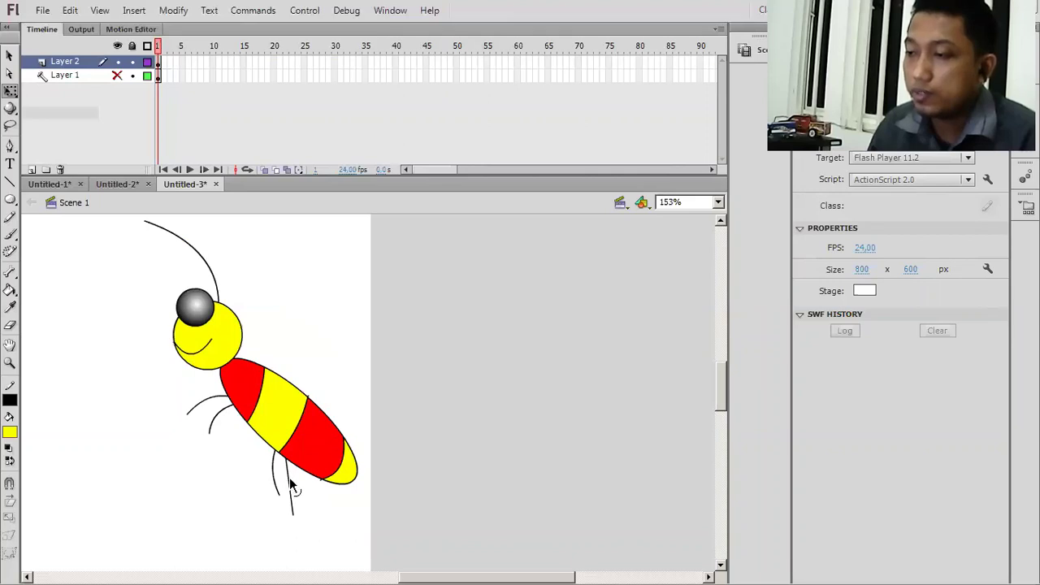
left_click_drag(290, 479, 286, 479)
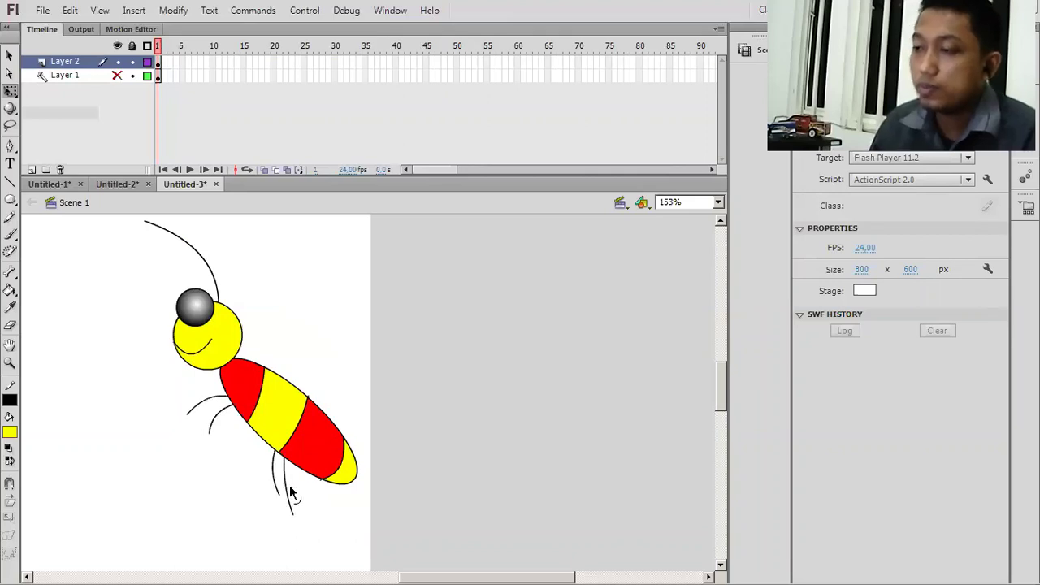
key("ctrl+z")
key("ctrl+y")
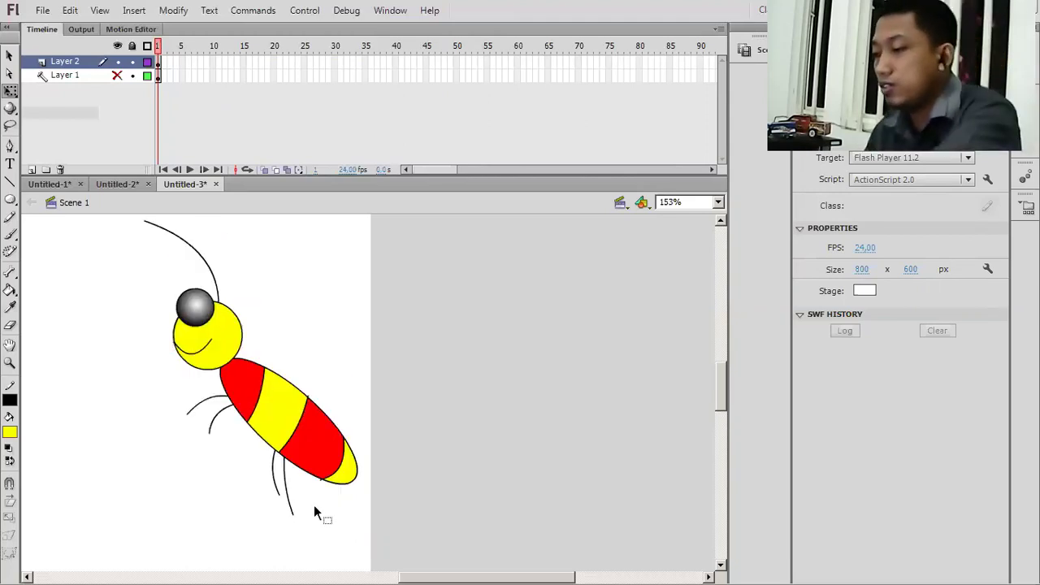
Select the head, striped body, antenna and legs together and group them
key("ctrl+minus")
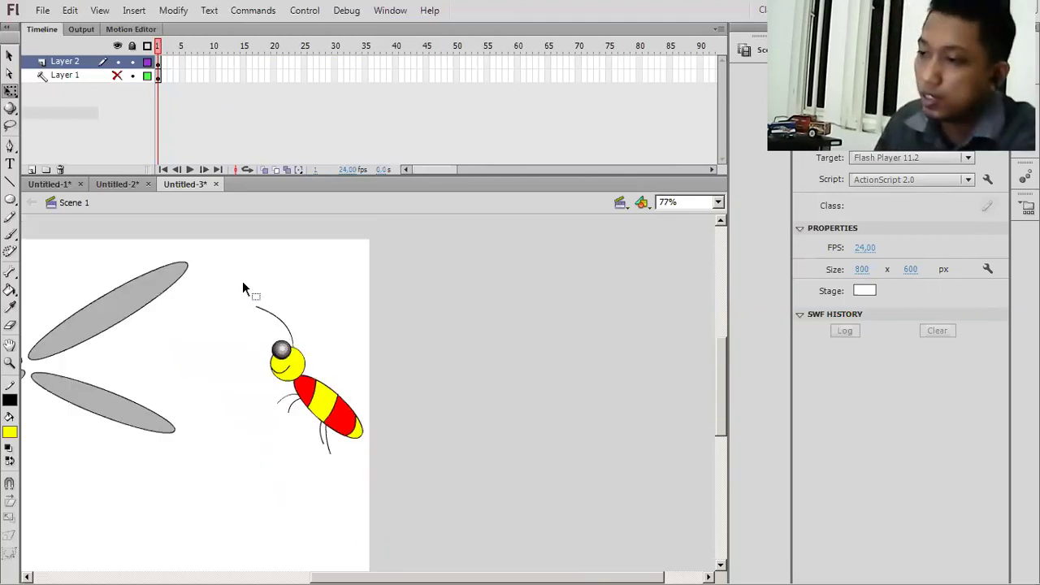
left_click_drag(241, 282, 443, 505)
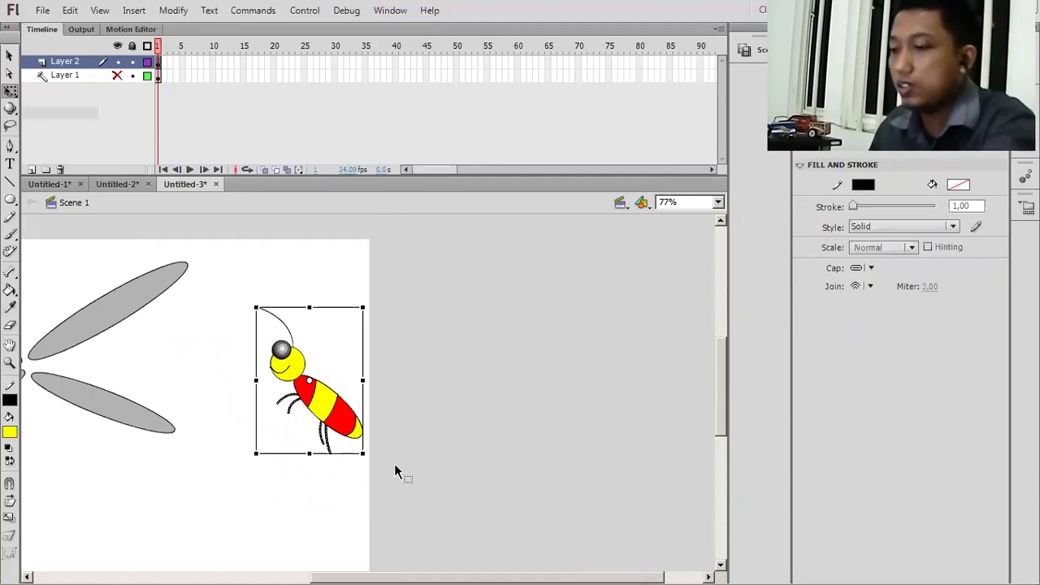
left_click(487, 561)
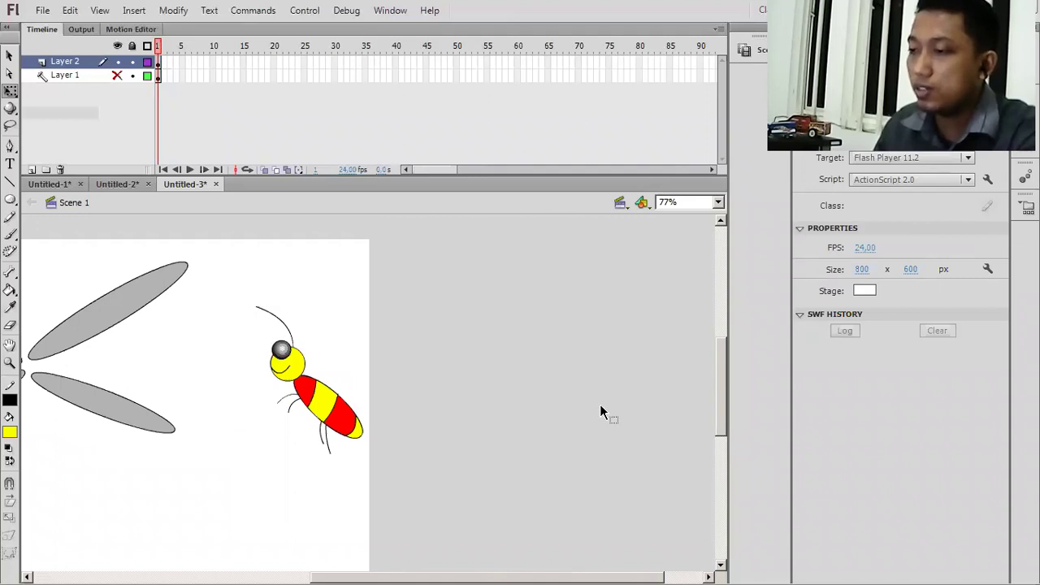
Select the four wings and the insect's body together and convert them to a Movie Clip symbol named lebah
left_click_drag(325, 576, 226, 563)
scroll(324, 461, "left", 2)
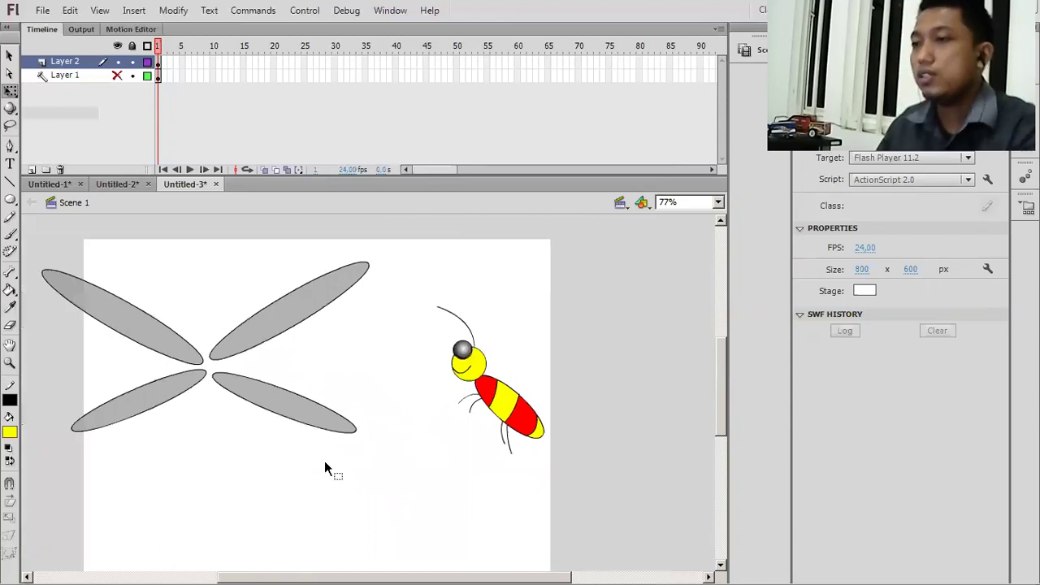
left_click_drag(653, 261, 68, 447)
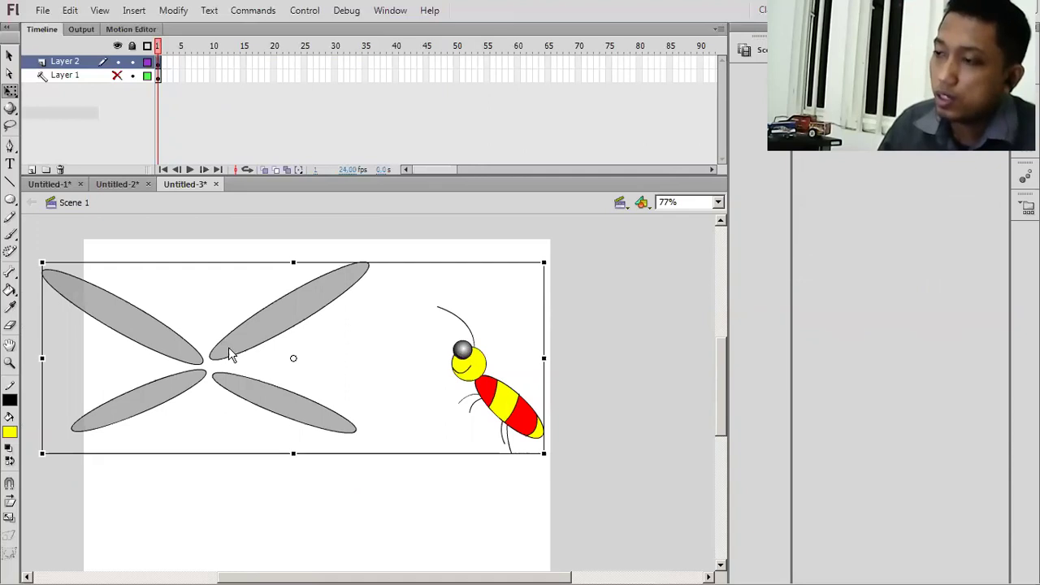
right_click(231, 355)
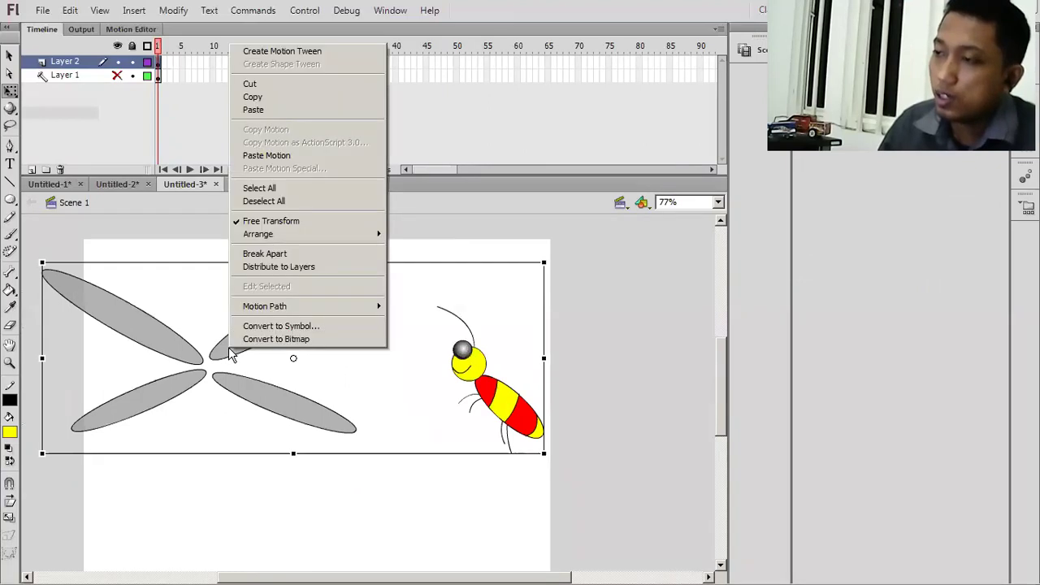
left_click(285, 328)
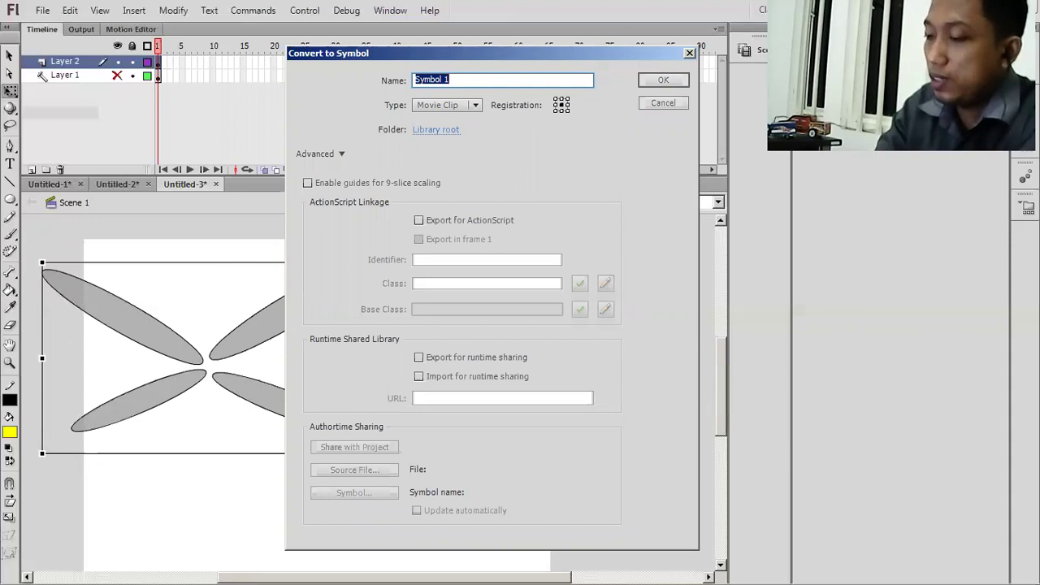
type("lea")
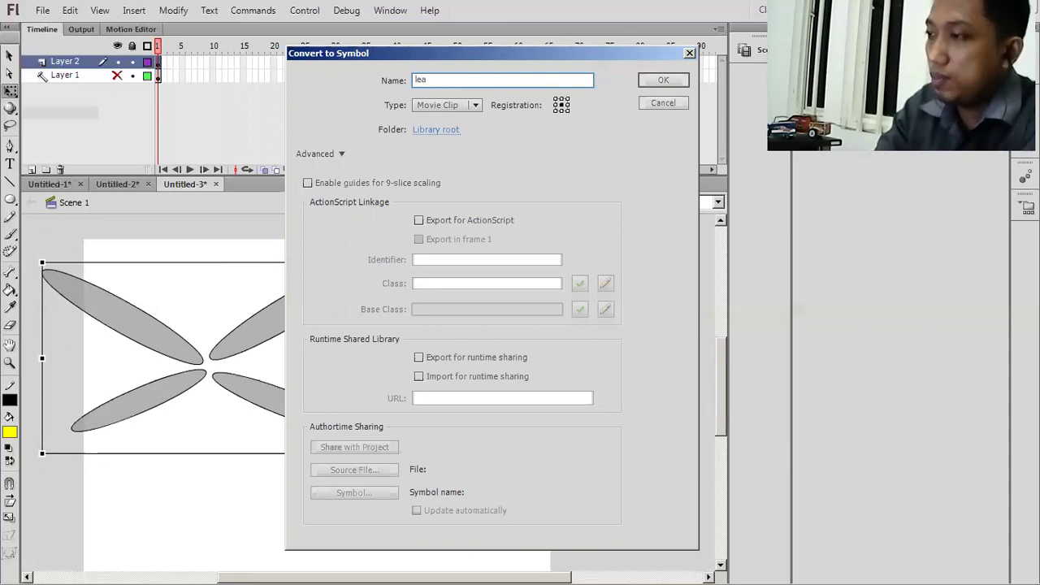
key("BackSpace")
type("bah")
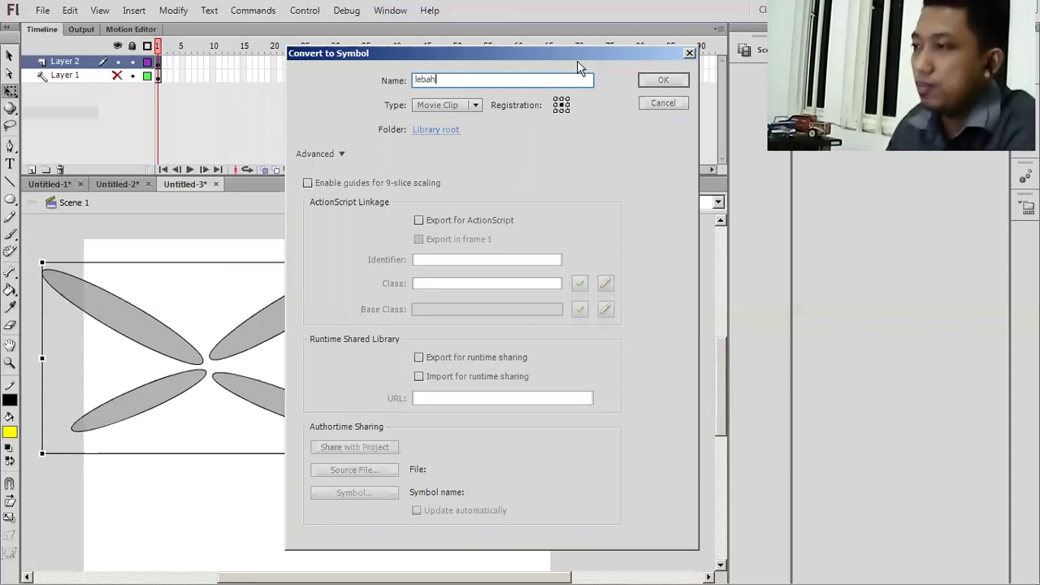
left_click(658, 83)
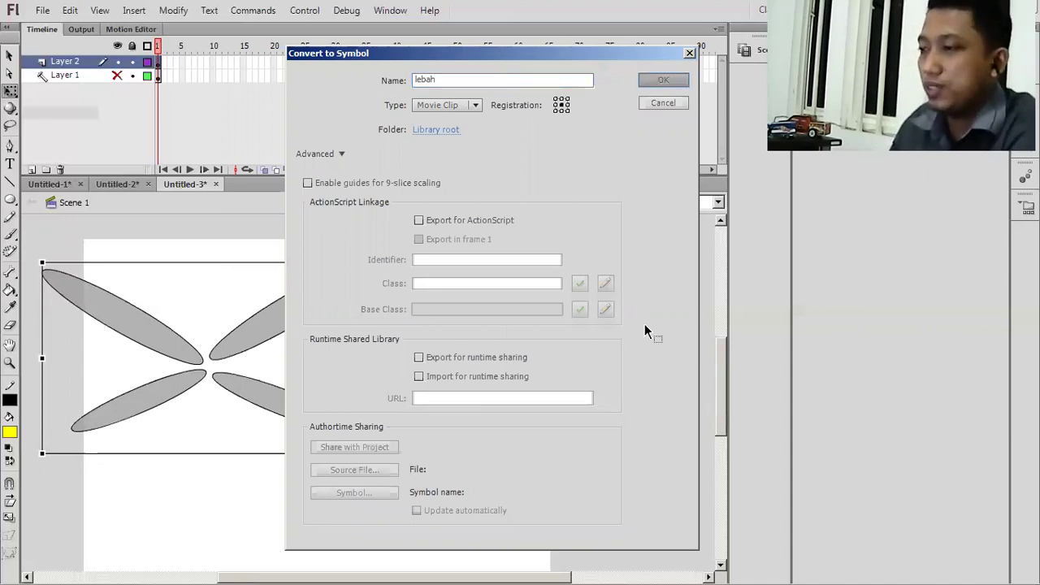
Open the lebah movie clip for editing
key("ctrl+z")
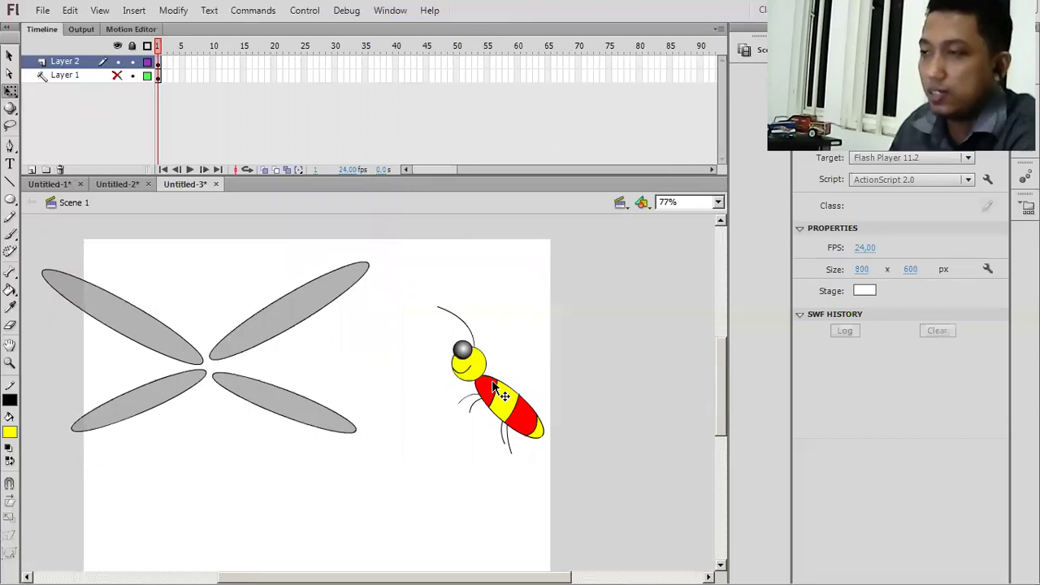
left_click(500, 391)
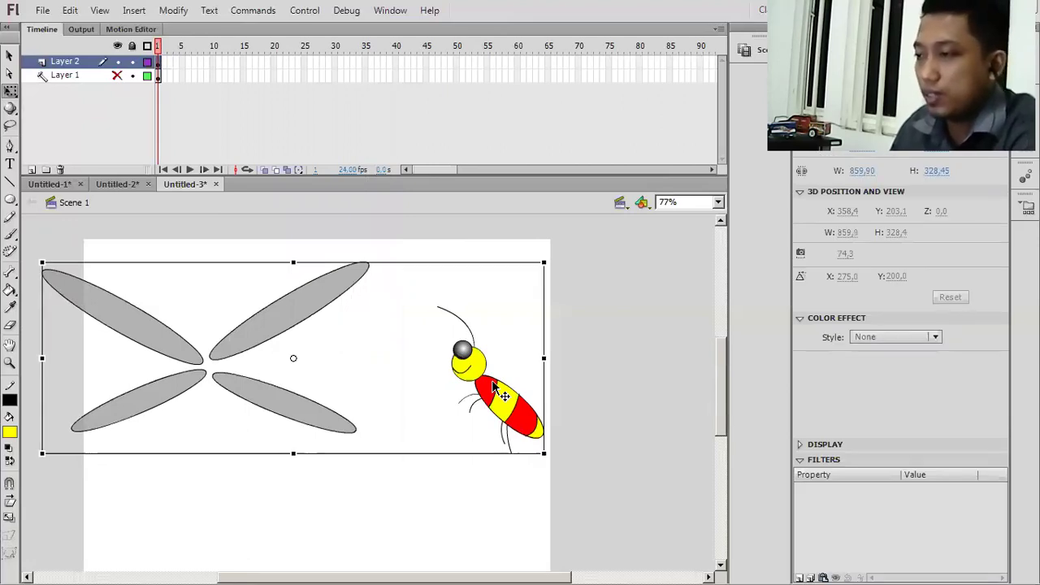
double_click(493, 389)
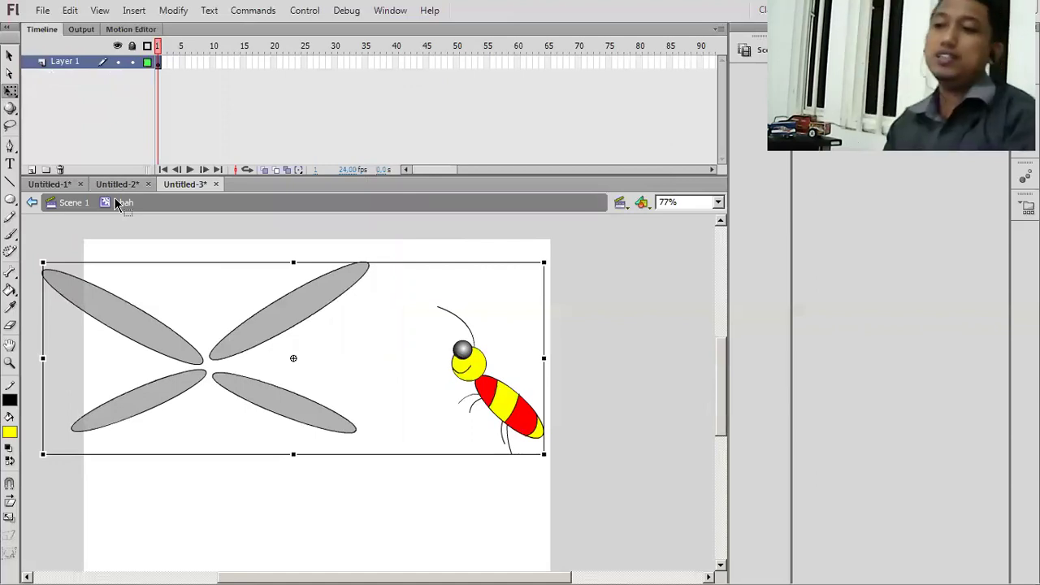
Select the wings inside the lebah movie clip one at a time to check that each is a separate object
left_click(518, 290)
left_click(272, 317)
left_click(150, 340)
left_click(154, 399)
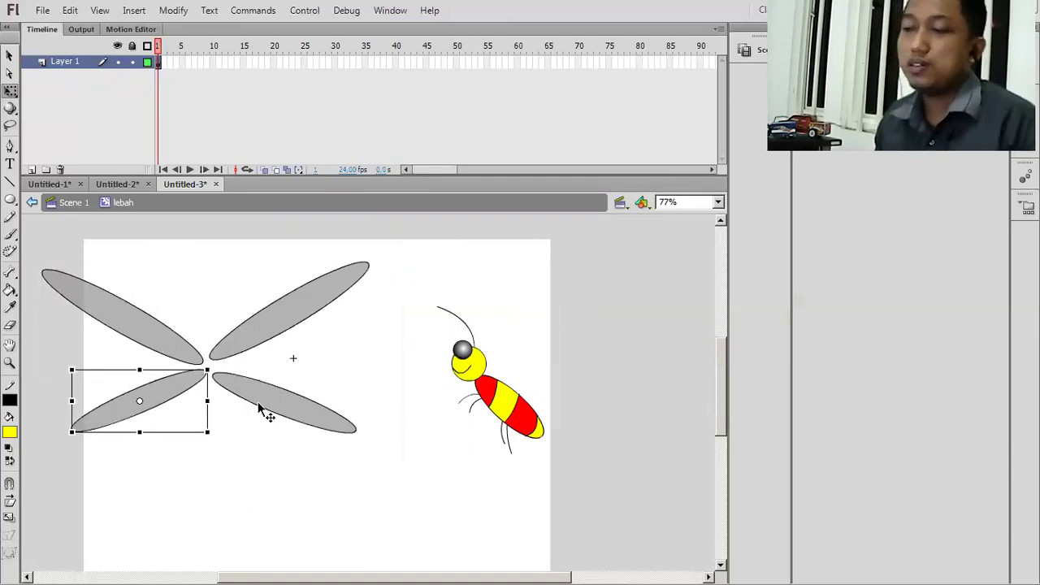
left_click(260, 406)
left_click(293, 313)
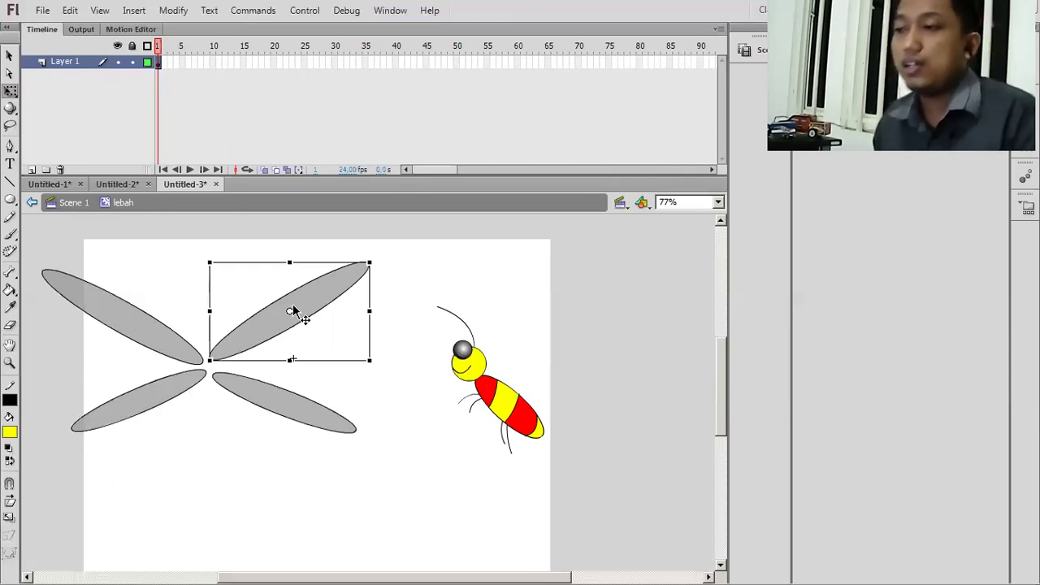
left_click(498, 295)
Distribute the four wings and the body to separate layers, and delete the empty Layer 1
left_click_drag(444, 402, 40, 452)
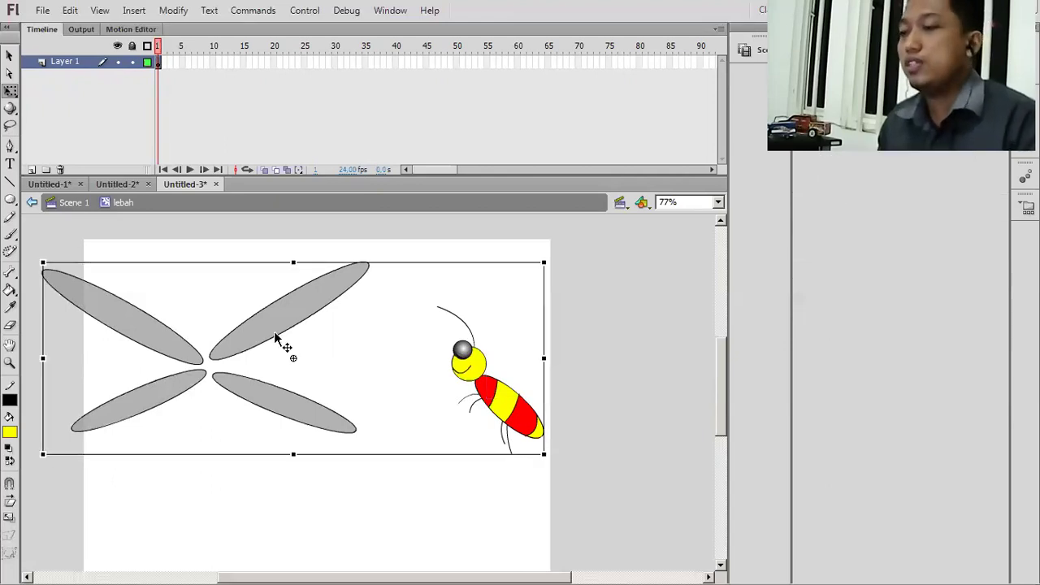
right_click(274, 332)
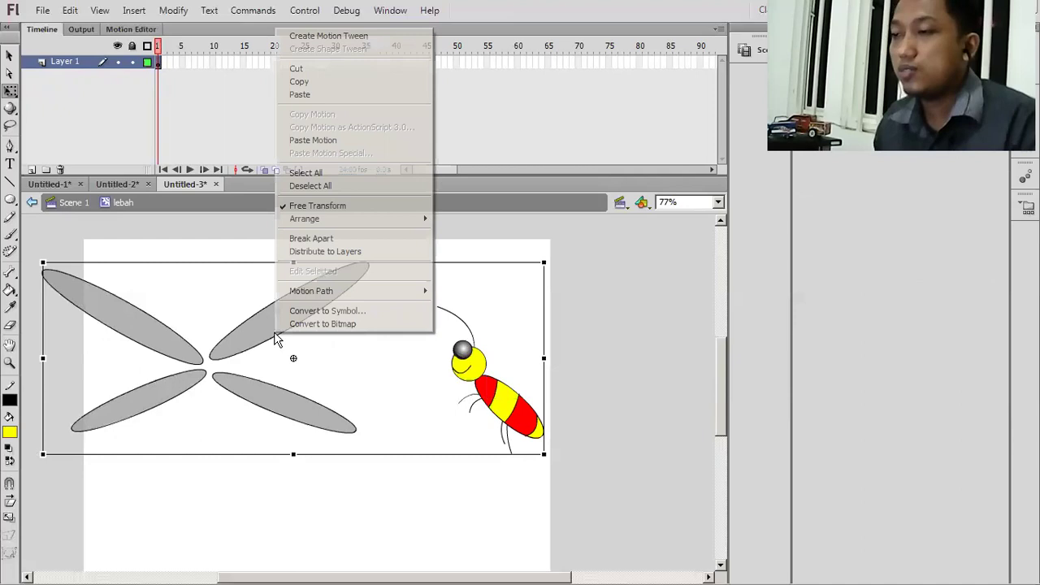
left_click(340, 251)
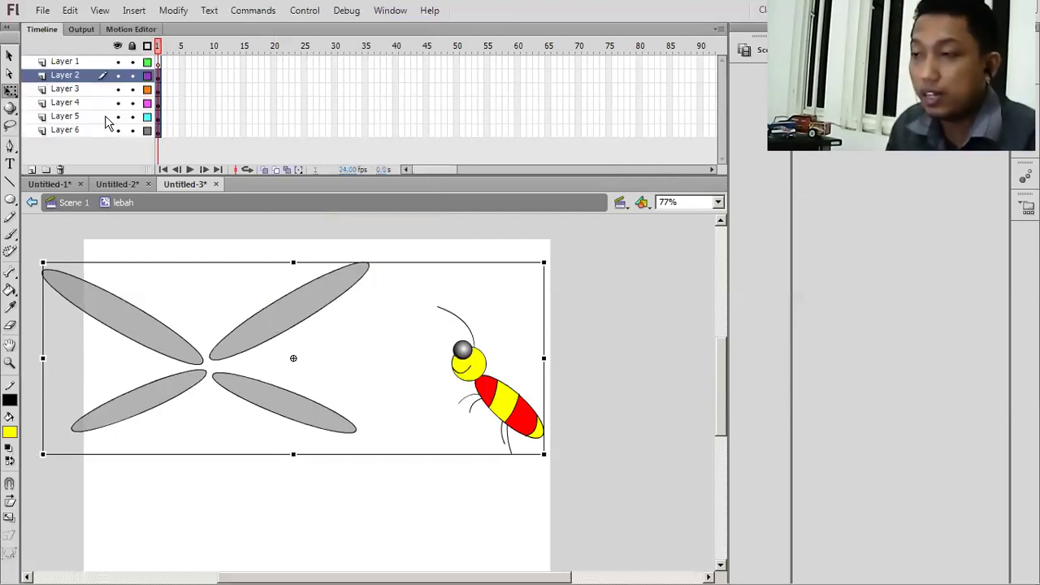
left_click(69, 61)
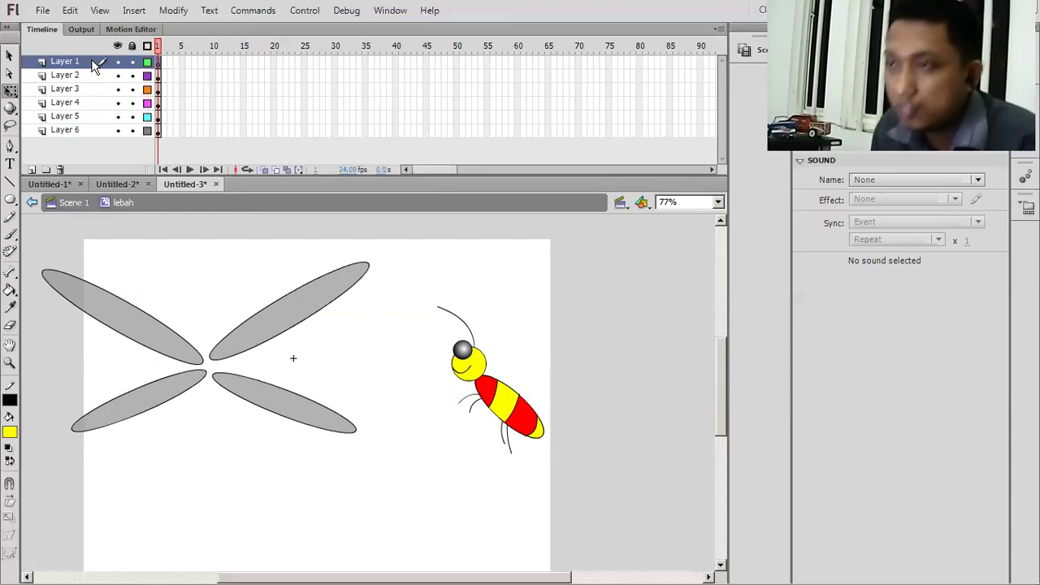
left_click(61, 169)
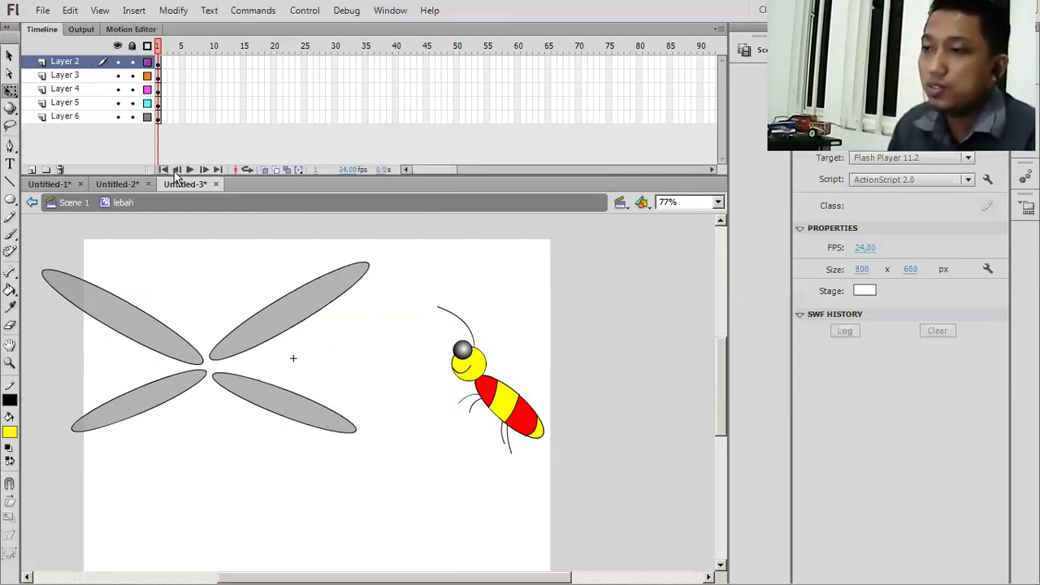
Identify the layer that holds the insect's body and rename it as body
left_click(76, 75)
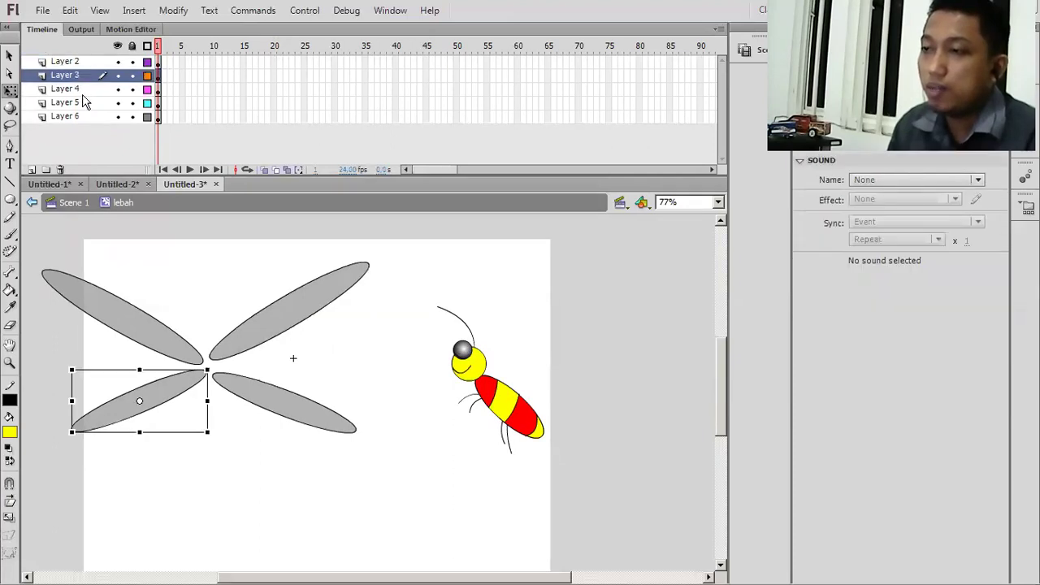
left_click(82, 94)
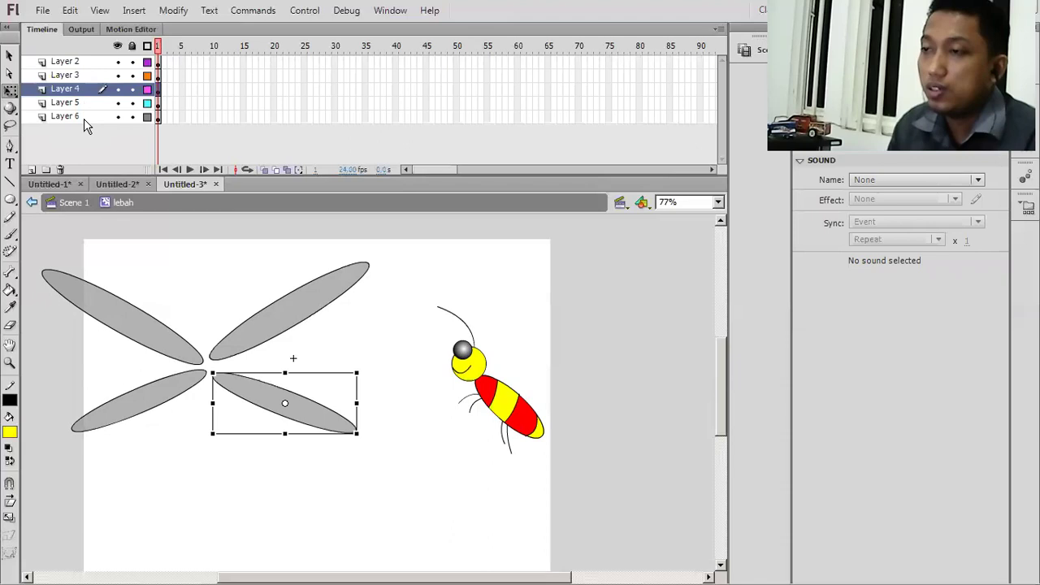
left_click(83, 119)
left_click(518, 408)
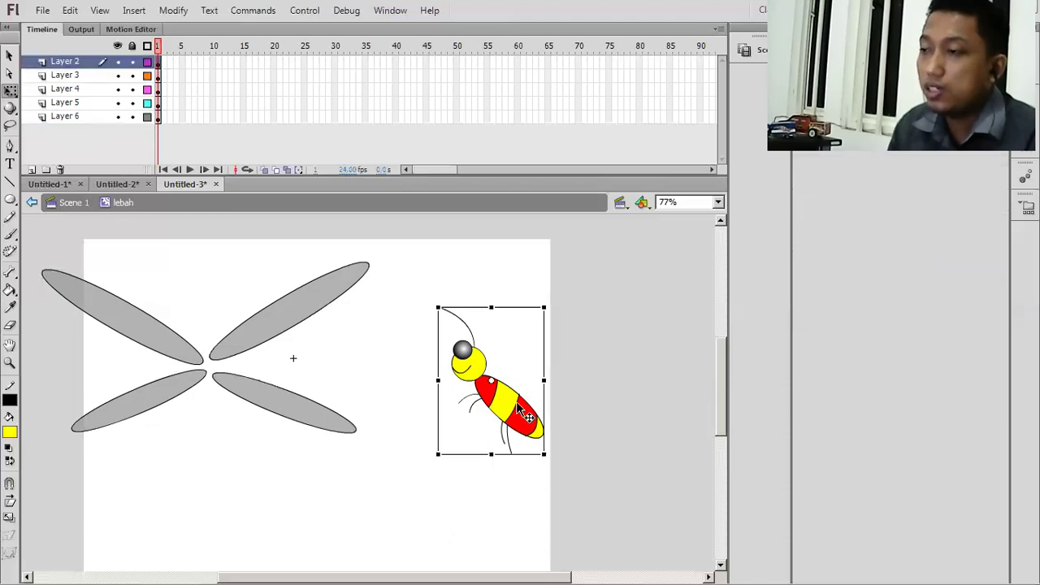
double_click(71, 61)
type("body")
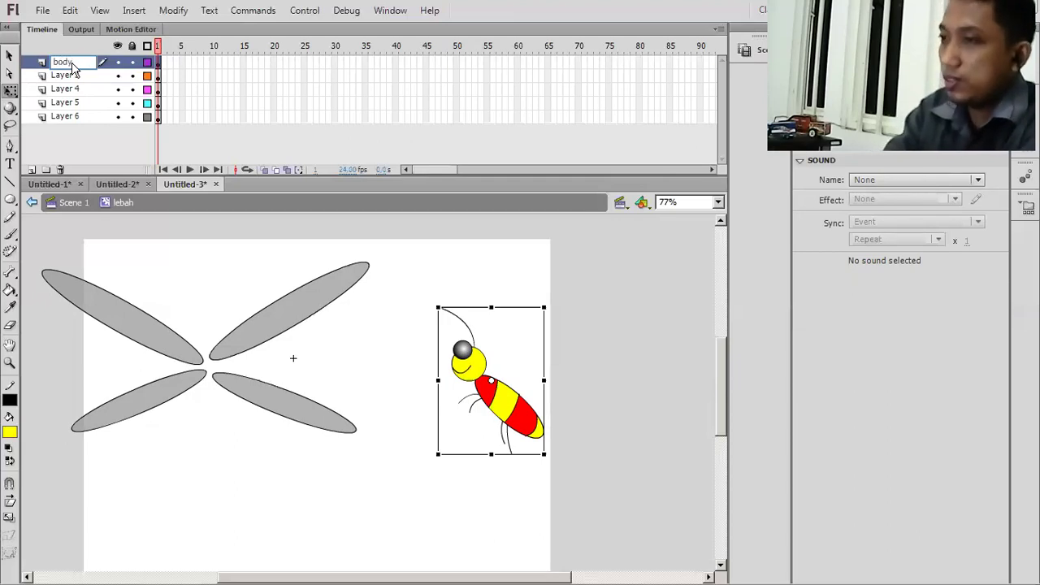
Finish naming the body layer, and rename Layer 3, which holds the lower-left wing, as sy-1
key("Return")
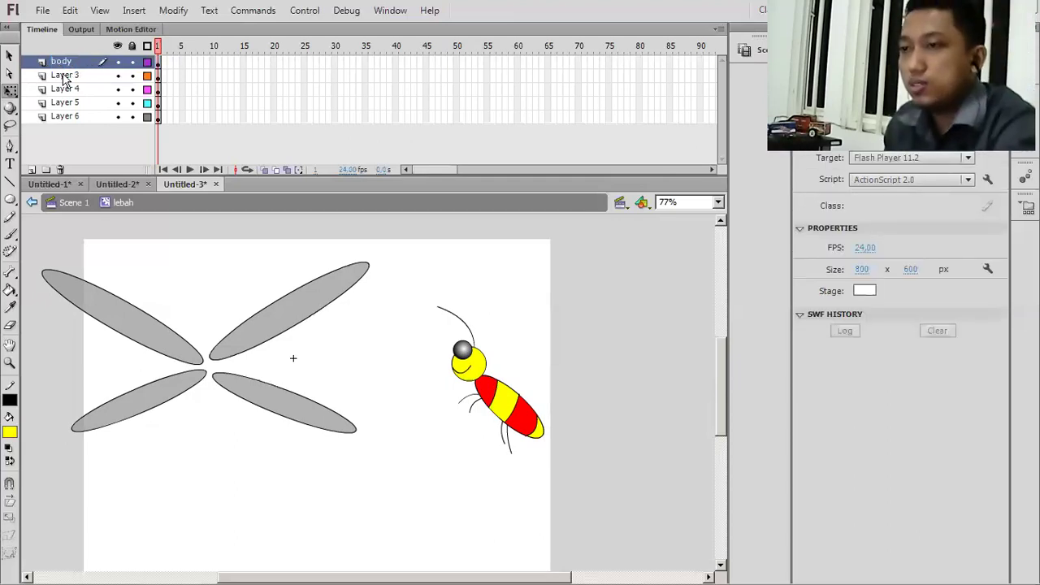
left_click(65, 77)
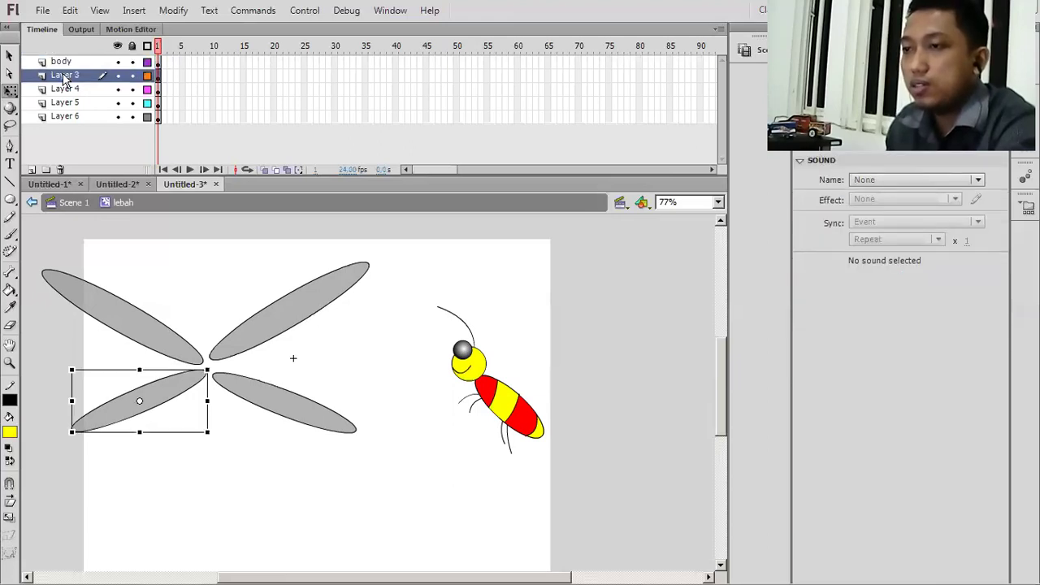
double_click(65, 78)
type("sy-1")
key("Return")
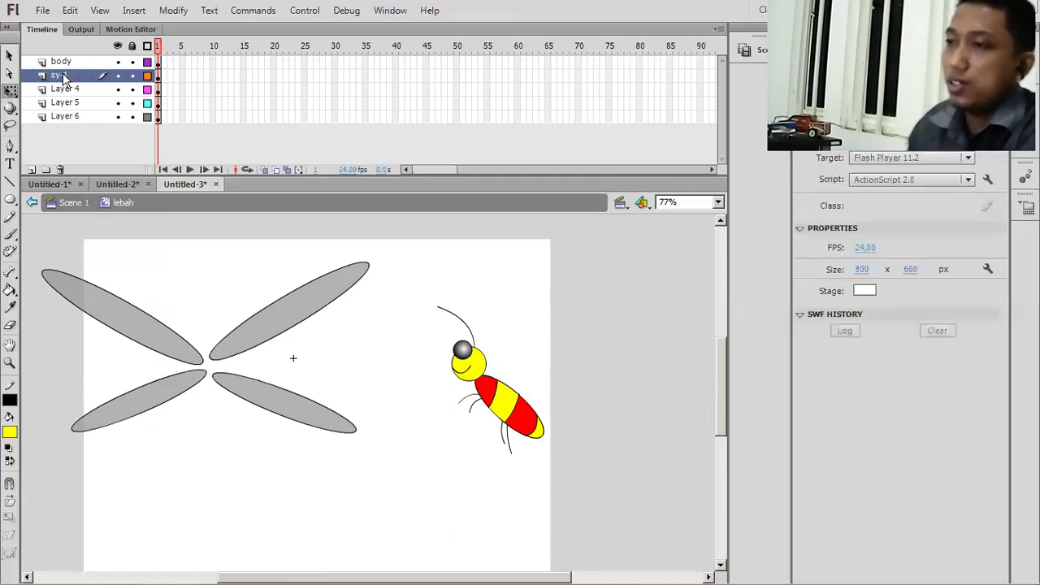
Rename Layer 4, which holds the lower-right wing, as sy-2
left_click(75, 90)
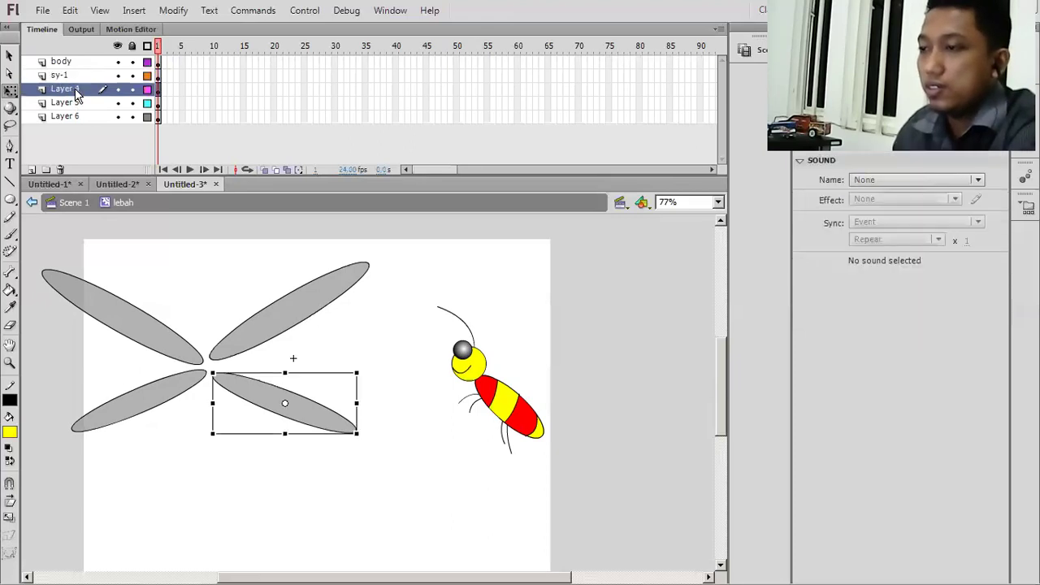
double_click(75, 90)
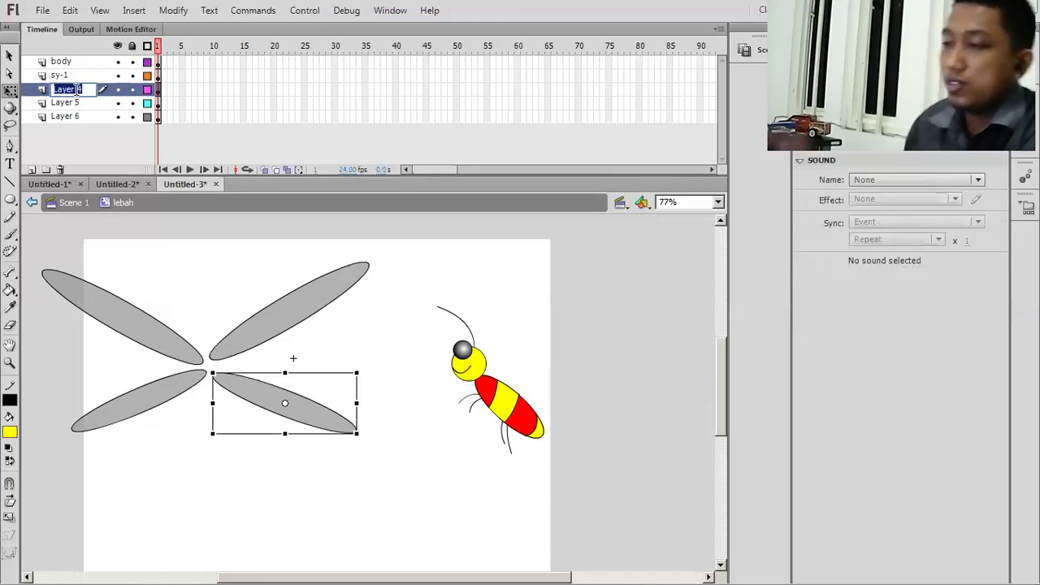
type("s")
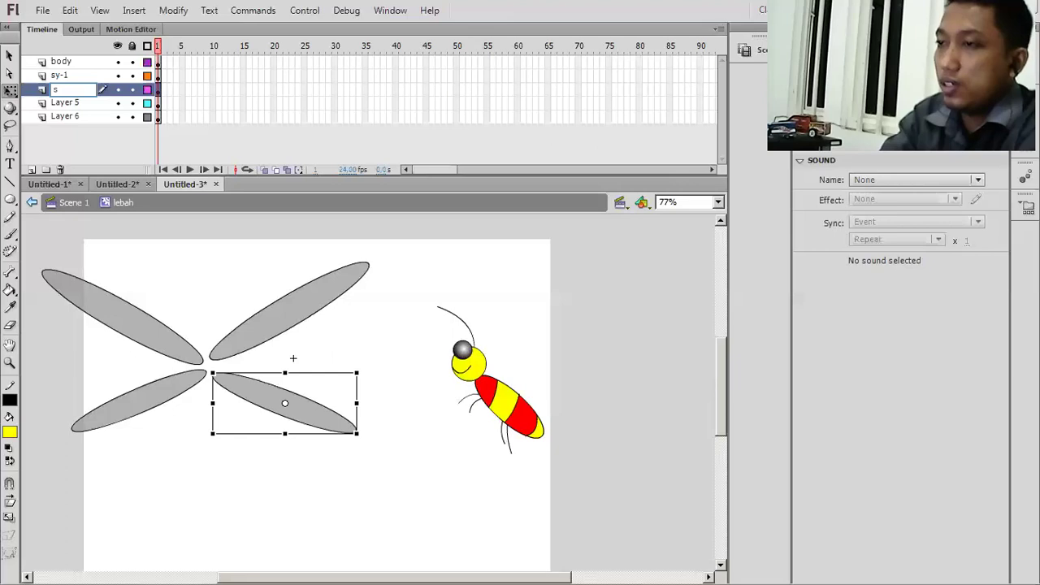
type("y-2")
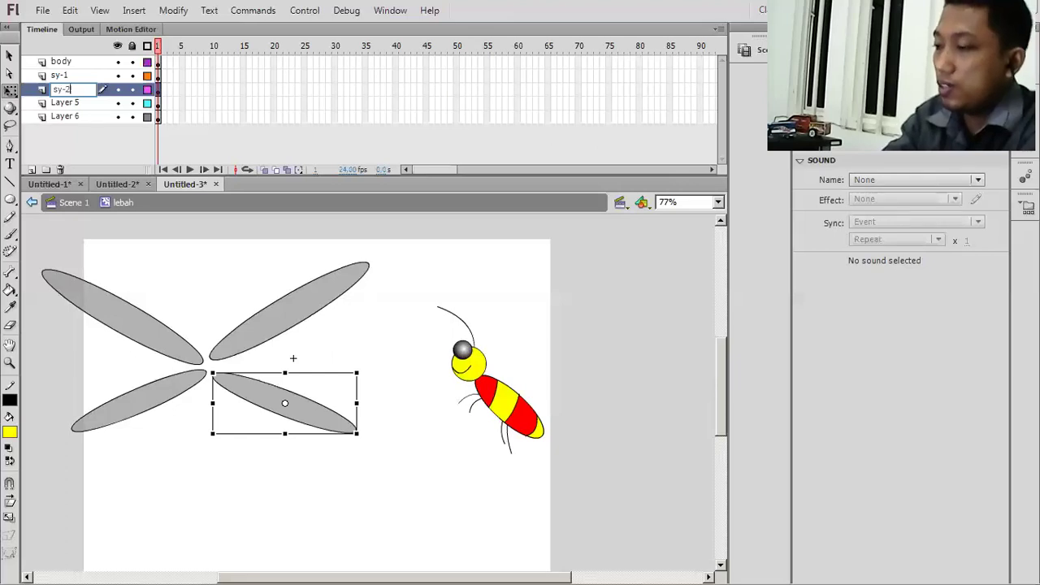
type("2")
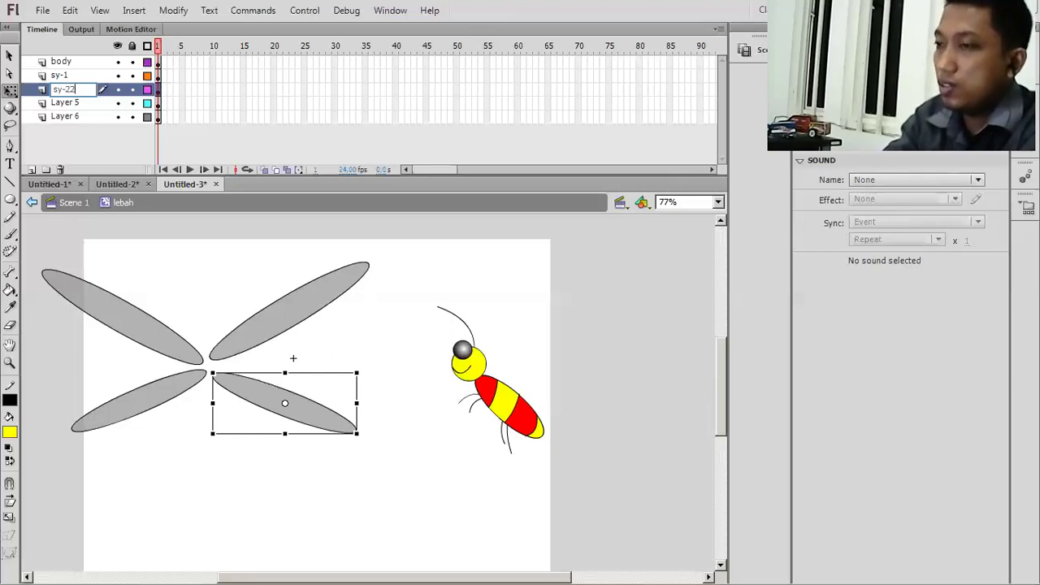
key("BackSpace")
key("Return")
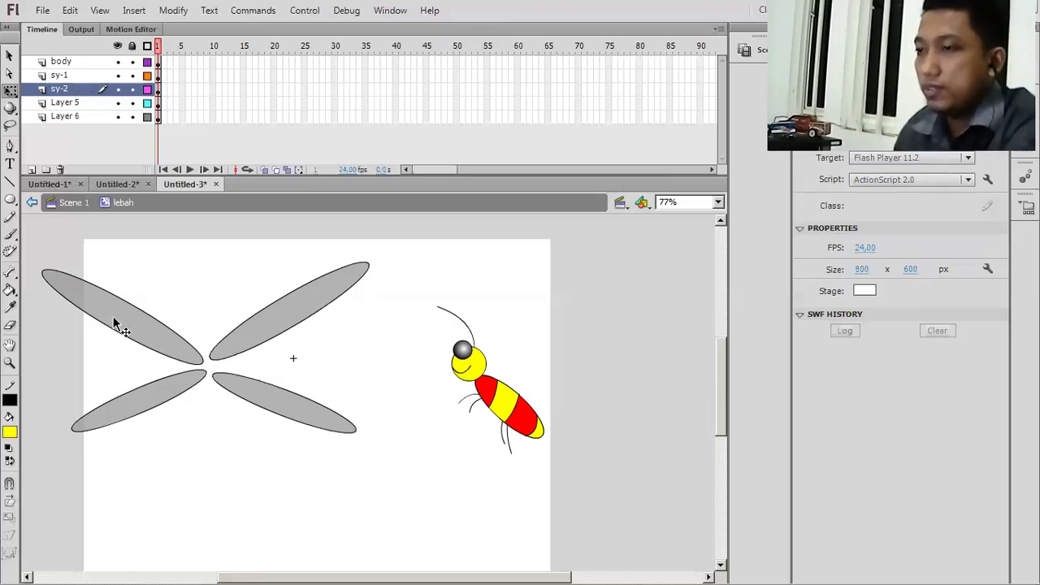
Select Layer 6 and Layer 5 in turn to identify which upper wing each one holds
left_click(68, 116)
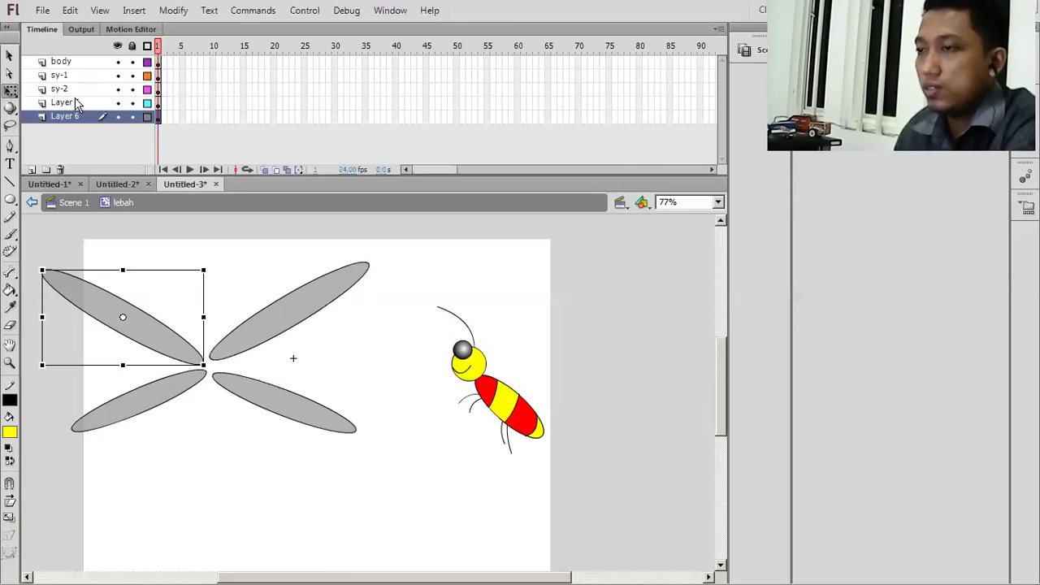
left_click(71, 103)
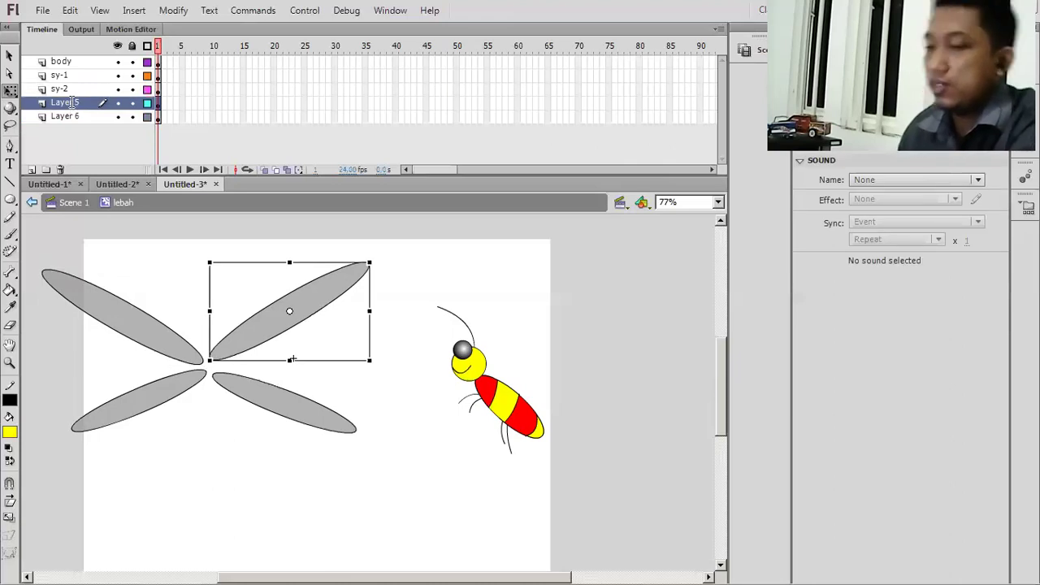
Rename the layers Layer 5 and Layer 6 as sy-3 and sy-4
double_click(72, 102)
type("sy")
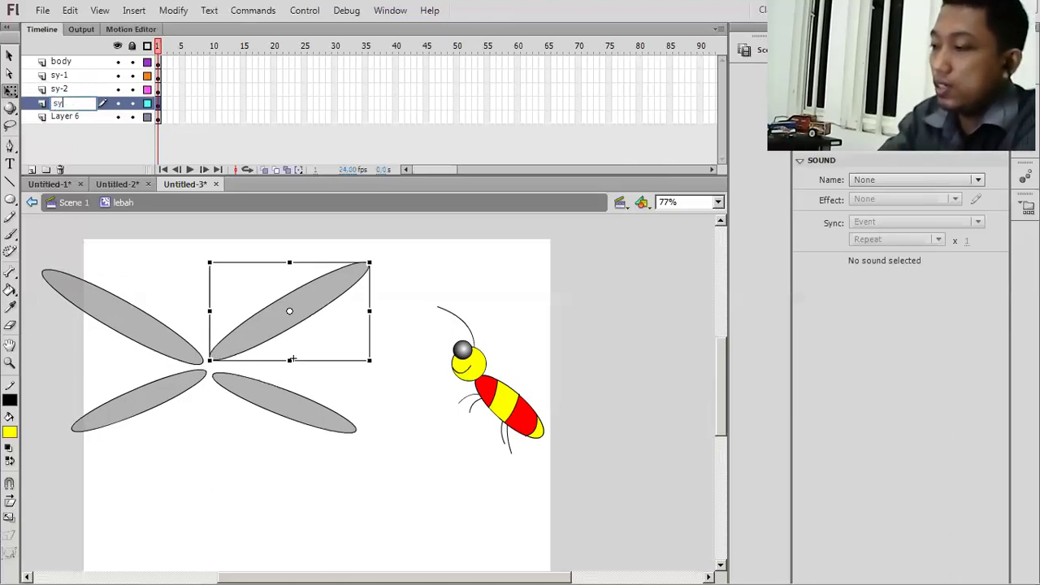
type("-3")
key("Return")
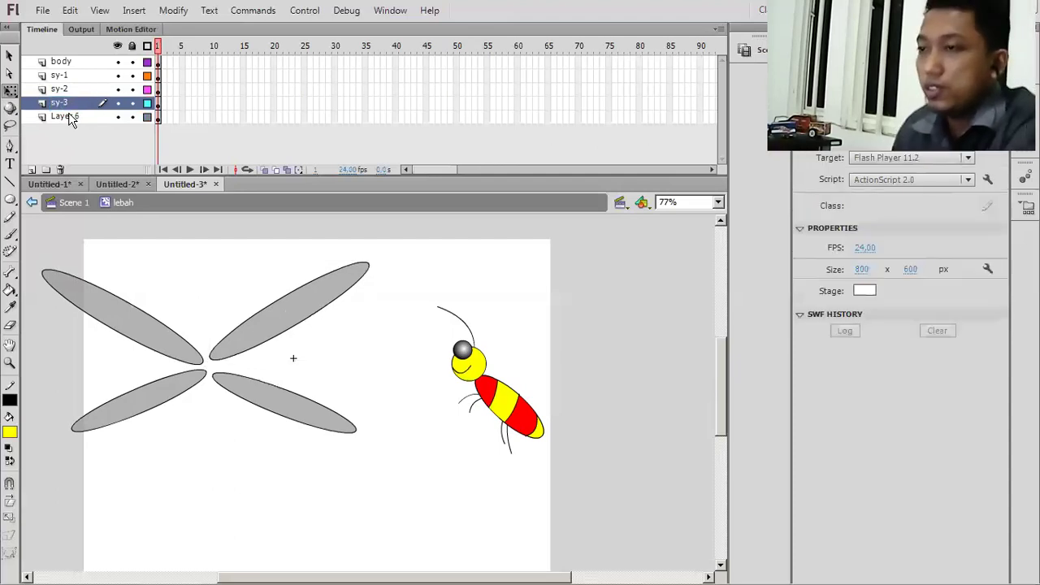
left_click(70, 118)
double_click(68, 117)
type("sy")
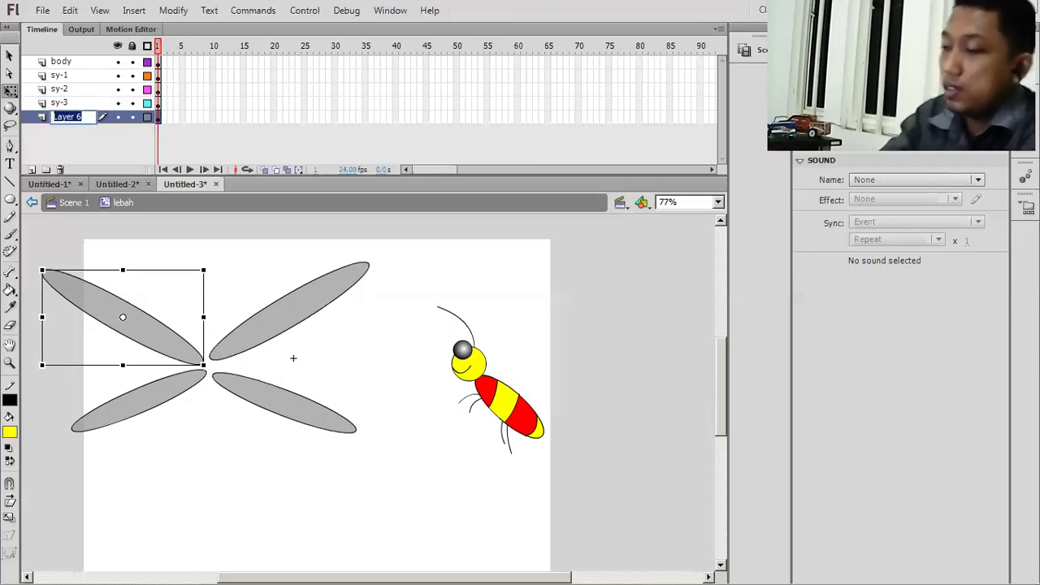
type("-4")
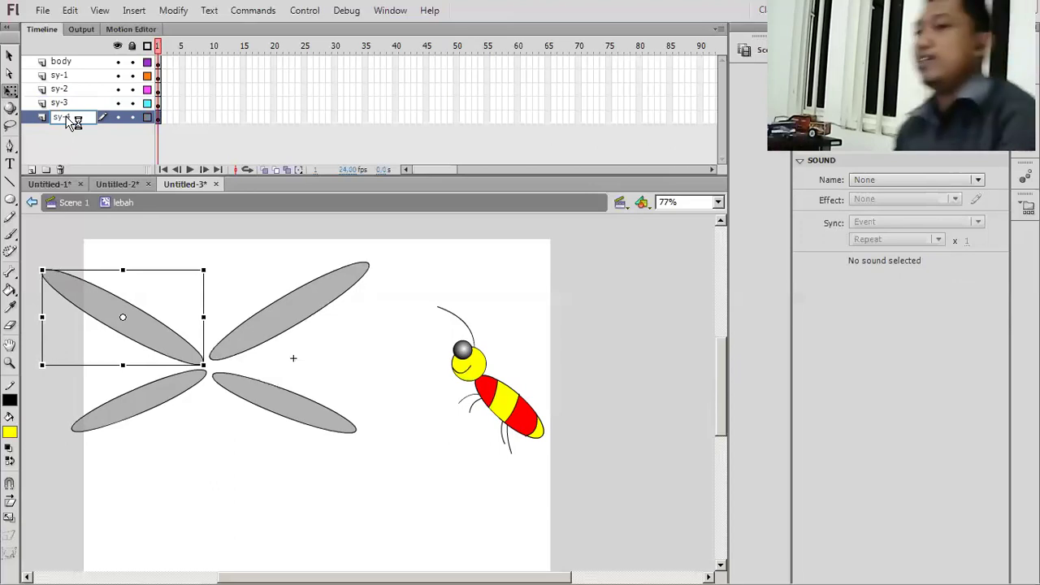
key("Return")
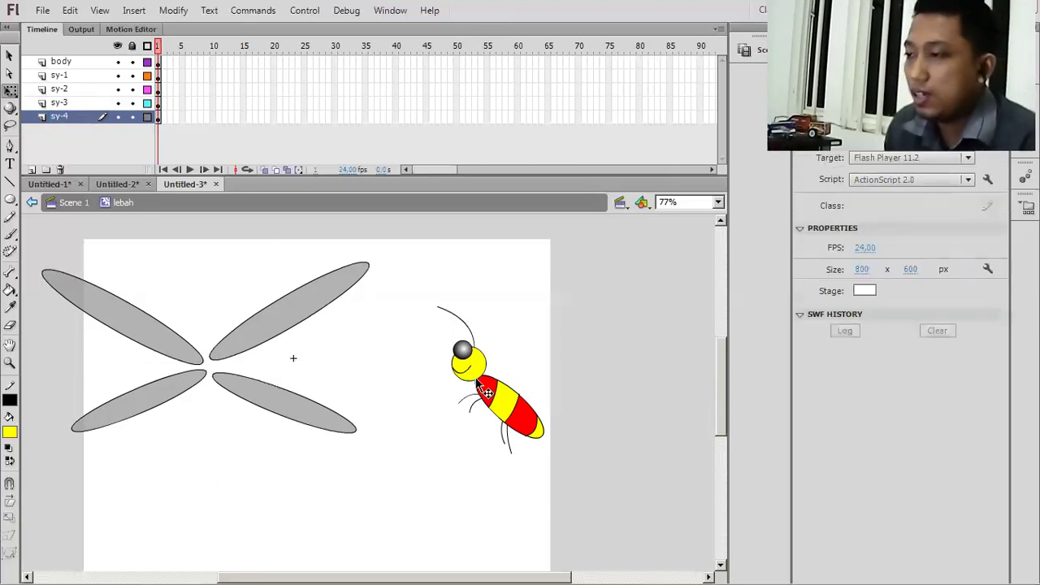
Move the bee body toward the middle of the stage and attach the sy-3 and sy-2 wings to its back
left_click_drag(516, 399, 284, 336)
left_click_drag(450, 355, 450, 351)
left_click_drag(270, 400, 441, 418)
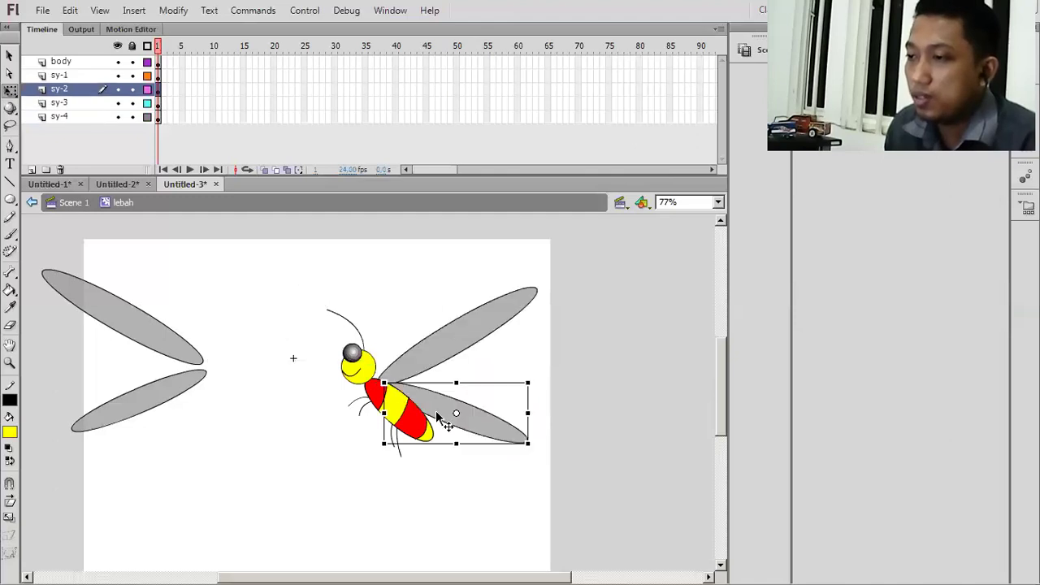
Move the body layer below sy-2 so it sits between sy-2 and sy-3
left_click(377, 394)
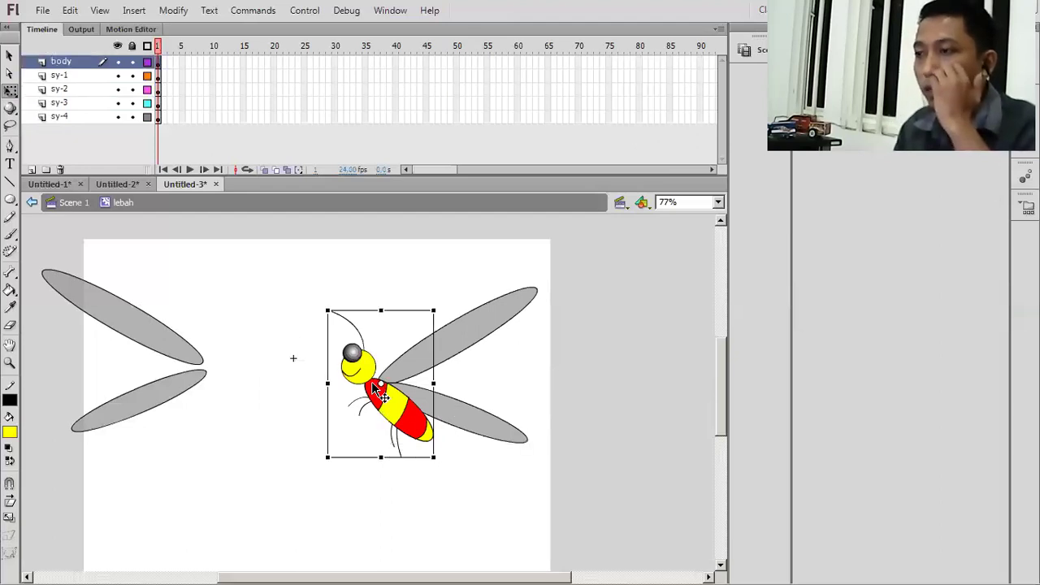
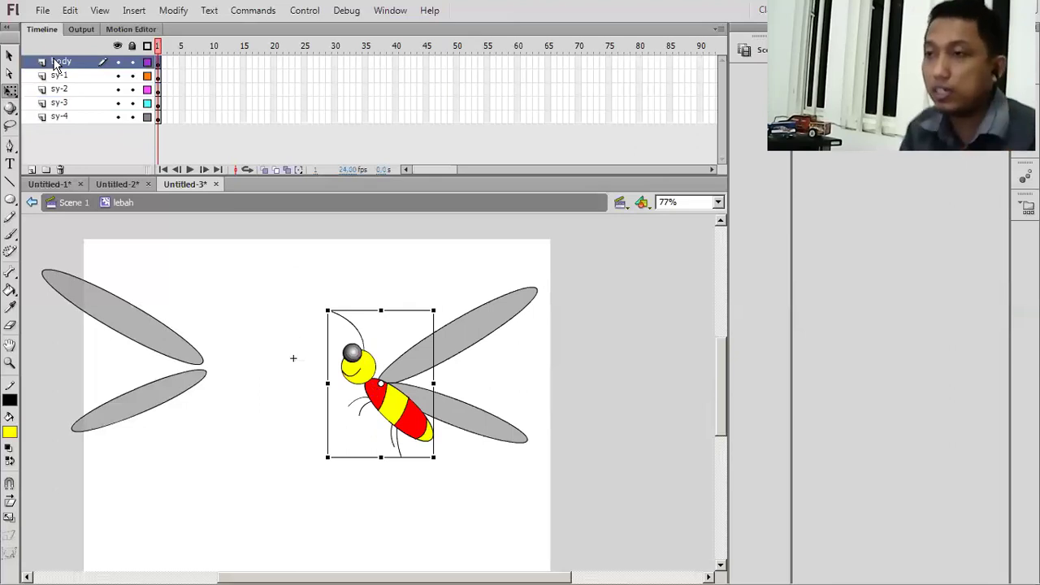
left_click_drag(57, 65, 68, 101)
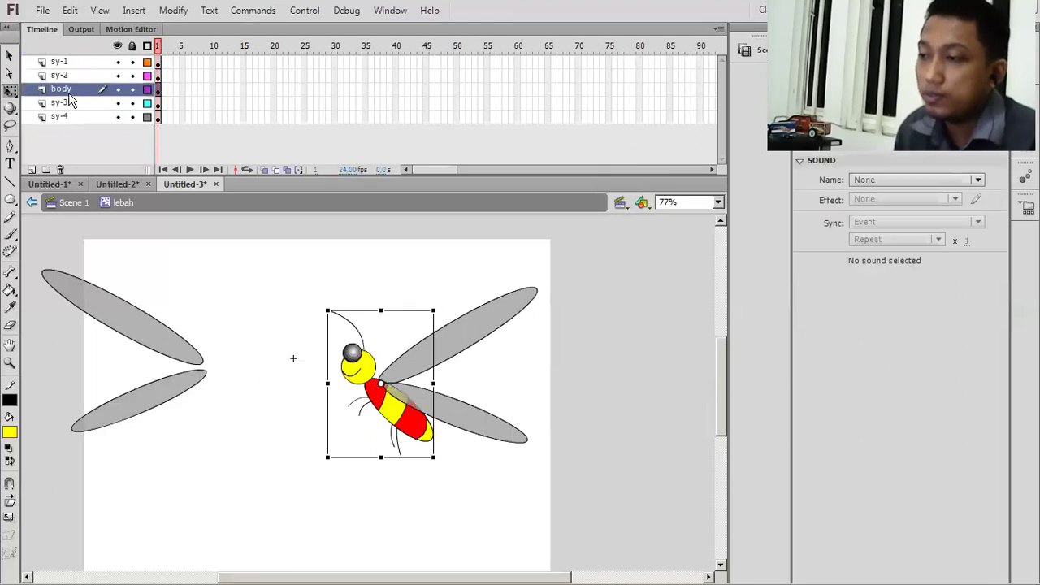
left_click(454, 355)
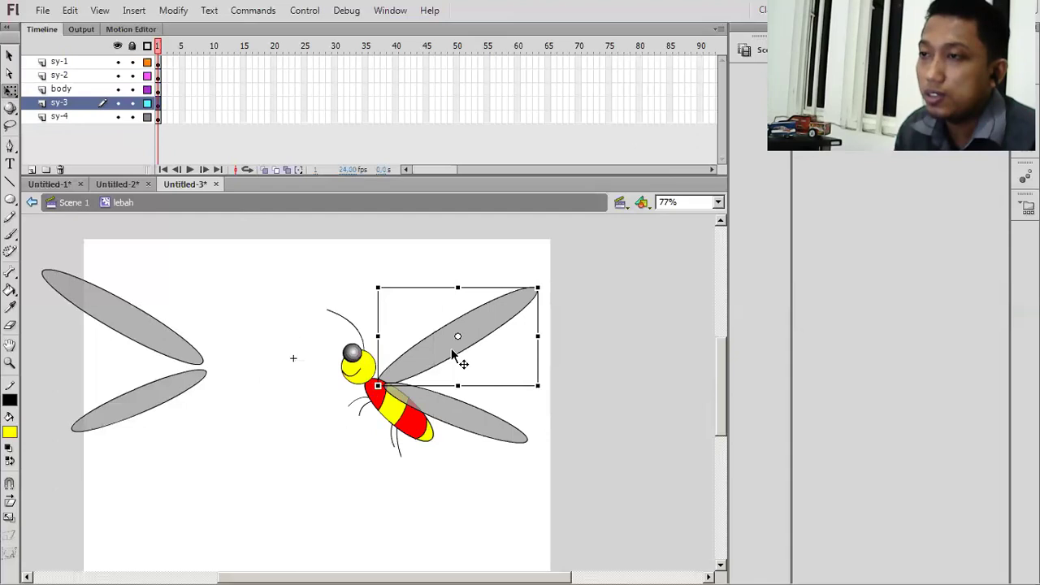
Attach the sy-4 wing to the bee's back and rotate it so it points almost straight up
left_click(177, 336)
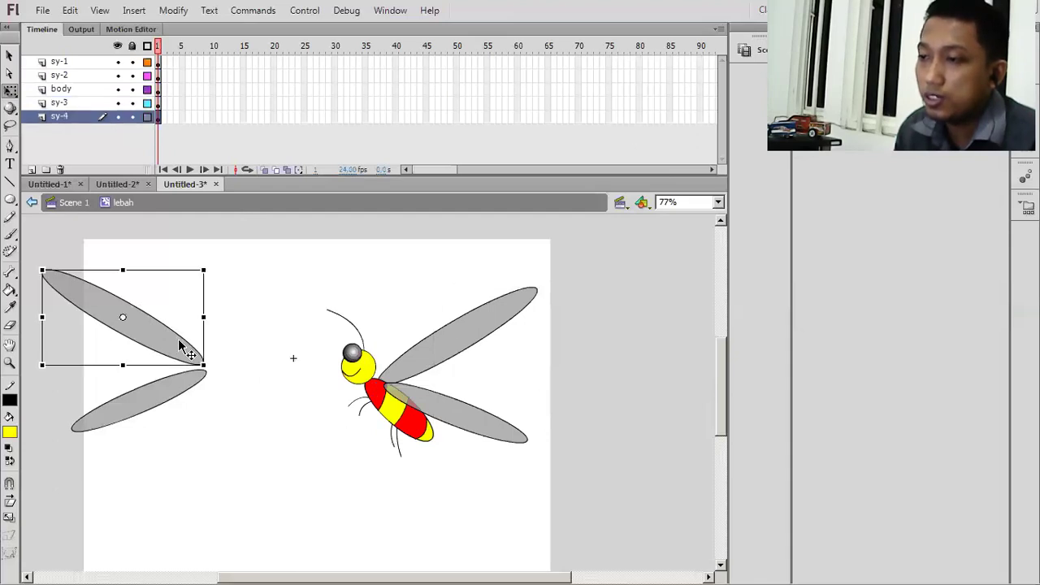
left_click_drag(180, 345, 364, 370)
left_click_drag(399, 284, 416, 384)
left_click_drag(325, 385, 385, 349)
Rotate the sy-1 wing to a nearly horizontal angle and attach it to the bee's back between the sy-3 and sy-2 wings
left_click_drag(202, 385, 365, 408)
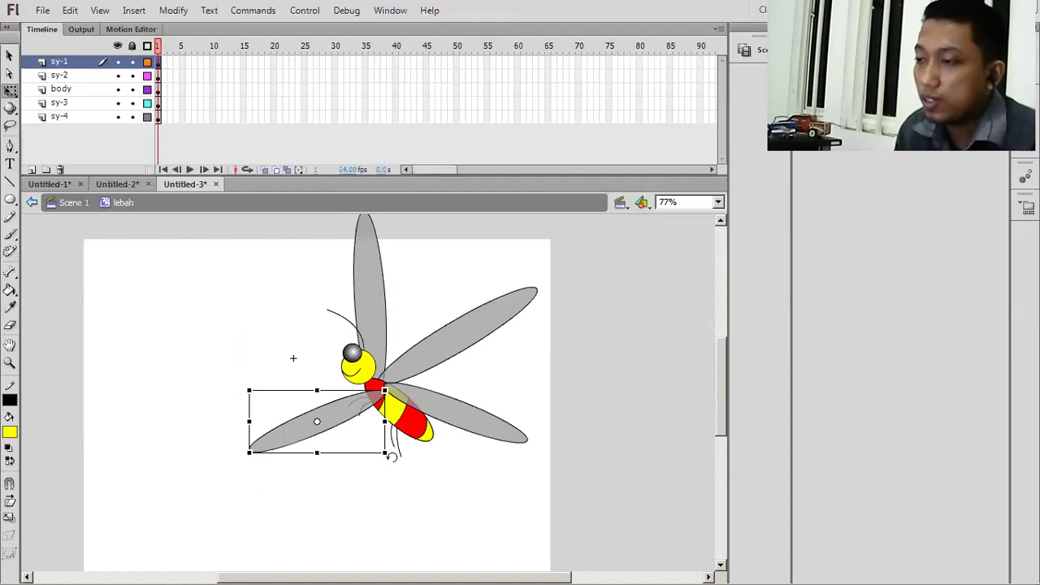
left_click_drag(391, 457, 273, 372)
left_click_drag(291, 422, 488, 395)
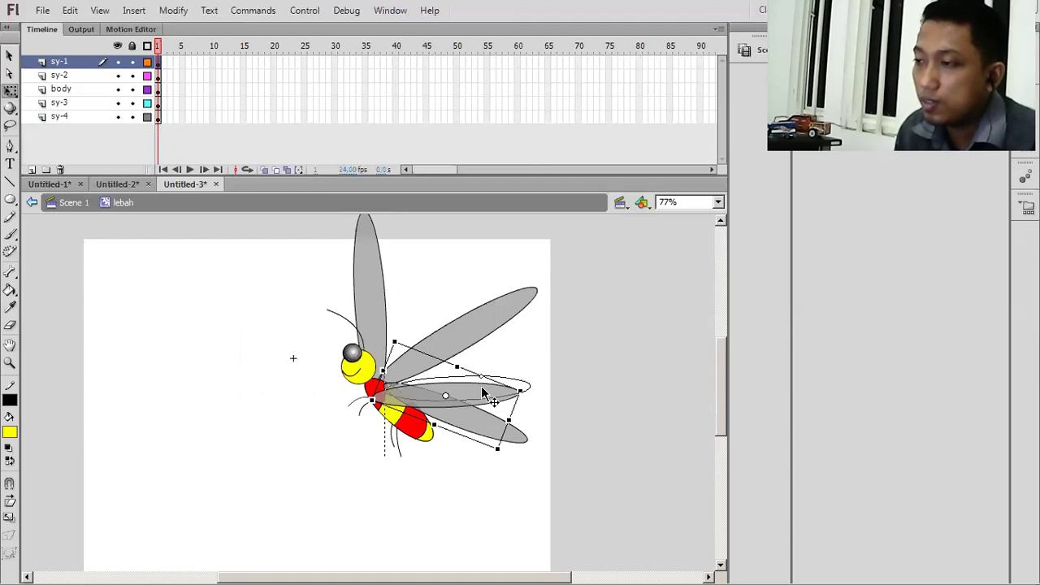
left_click(603, 377)
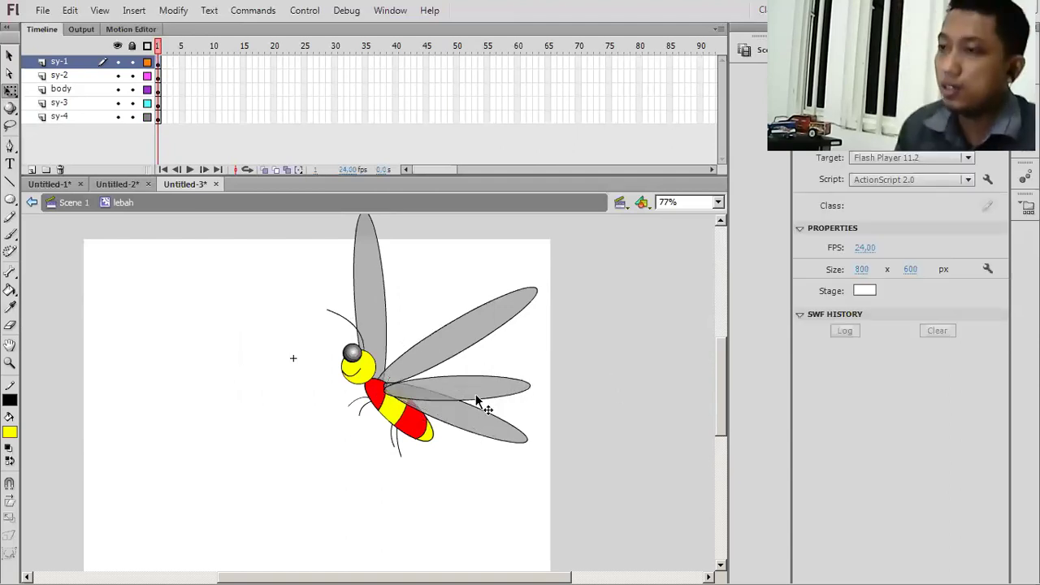
Move the sy-3 layer to the top of the layer stack, above sy-1
left_click(85, 89)
left_click(82, 74)
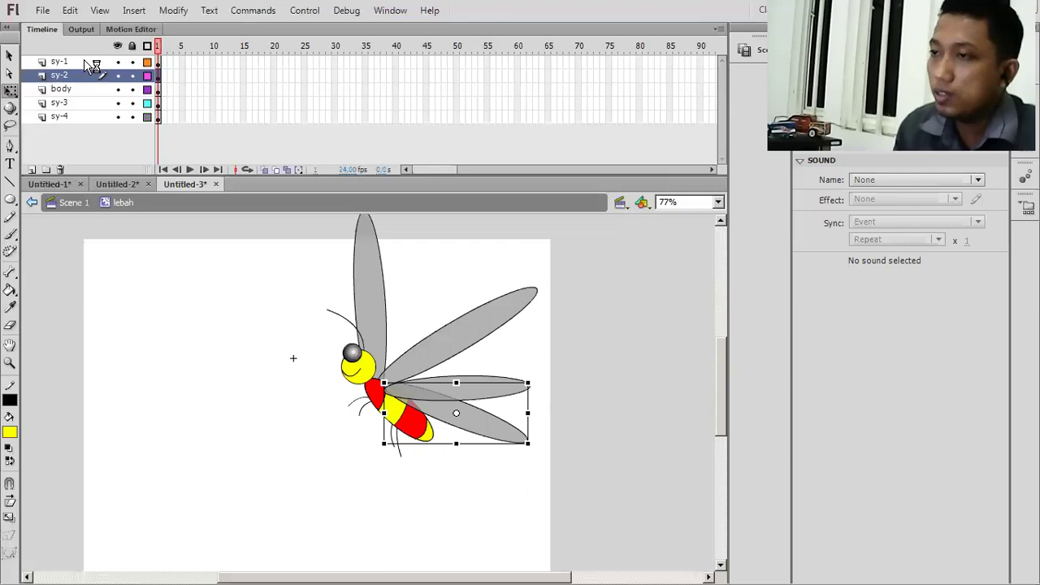
left_click(84, 61)
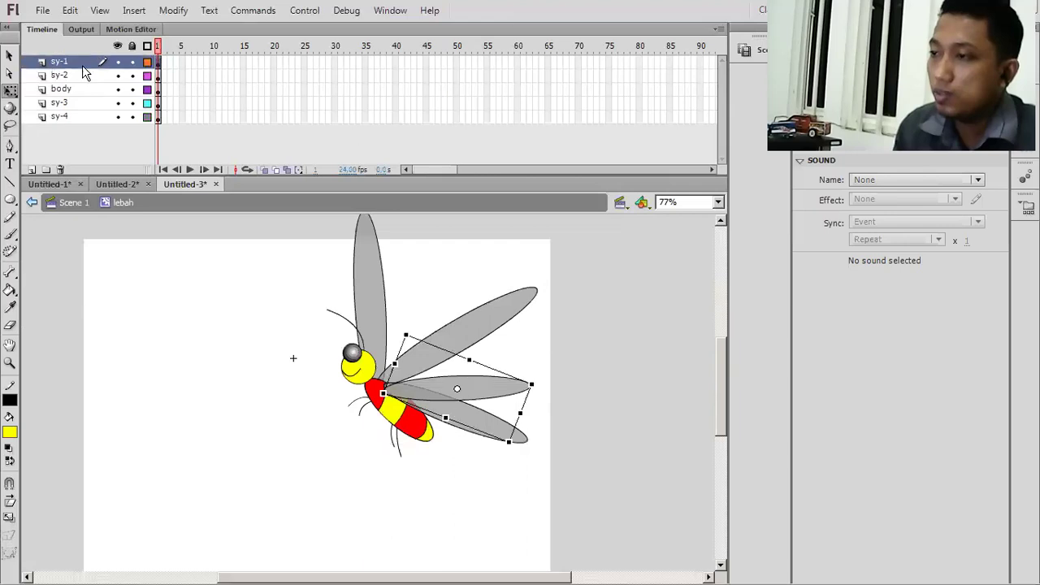
left_click(74, 106)
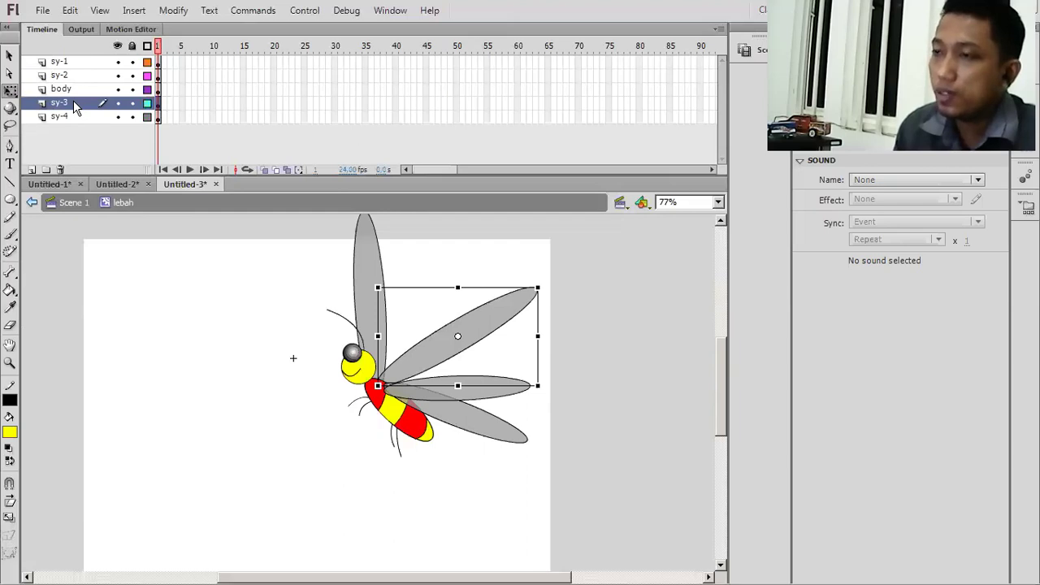
left_click_drag(73, 104, 79, 55)
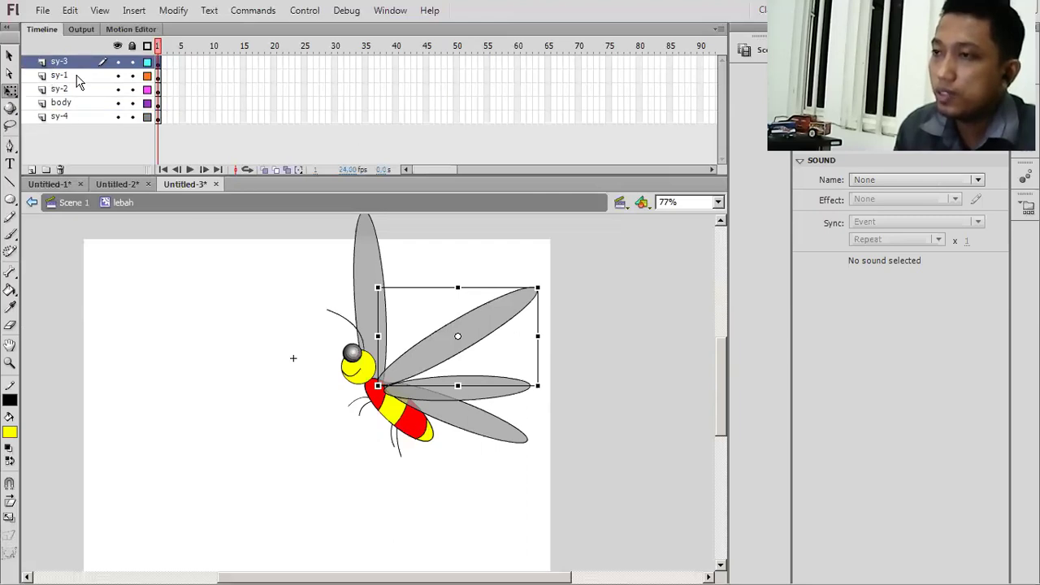
Move the sy-2 layer behind the bee, between the body and sy-4 layers, and check the wings' stacking
left_click(77, 78)
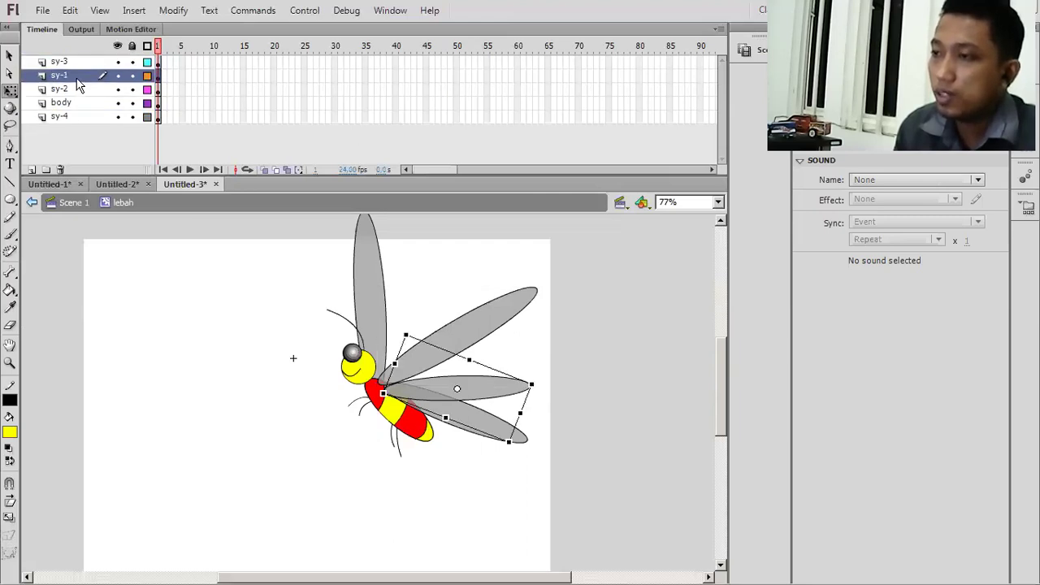
left_click(555, 447)
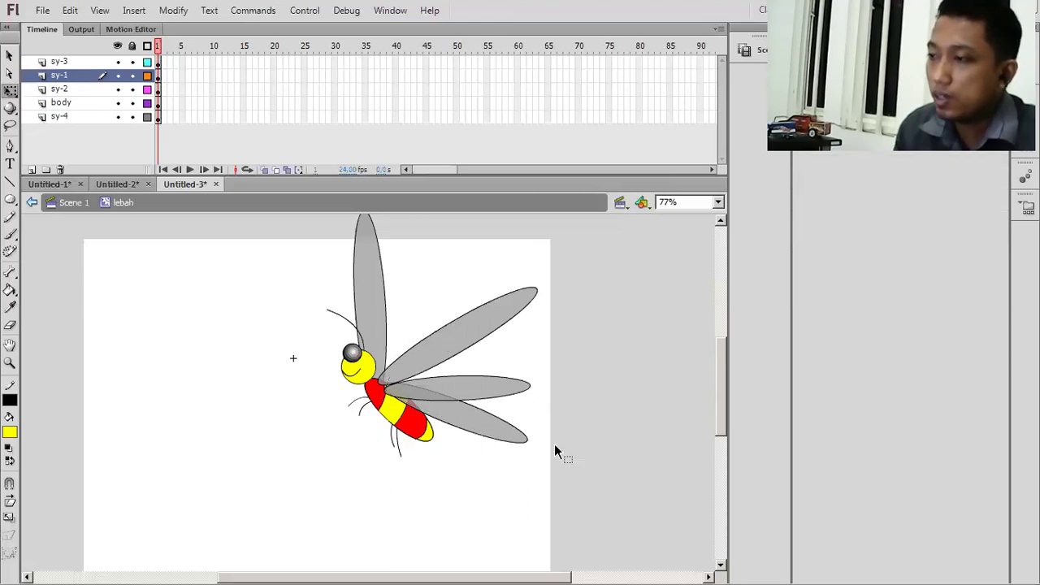
left_click(514, 428)
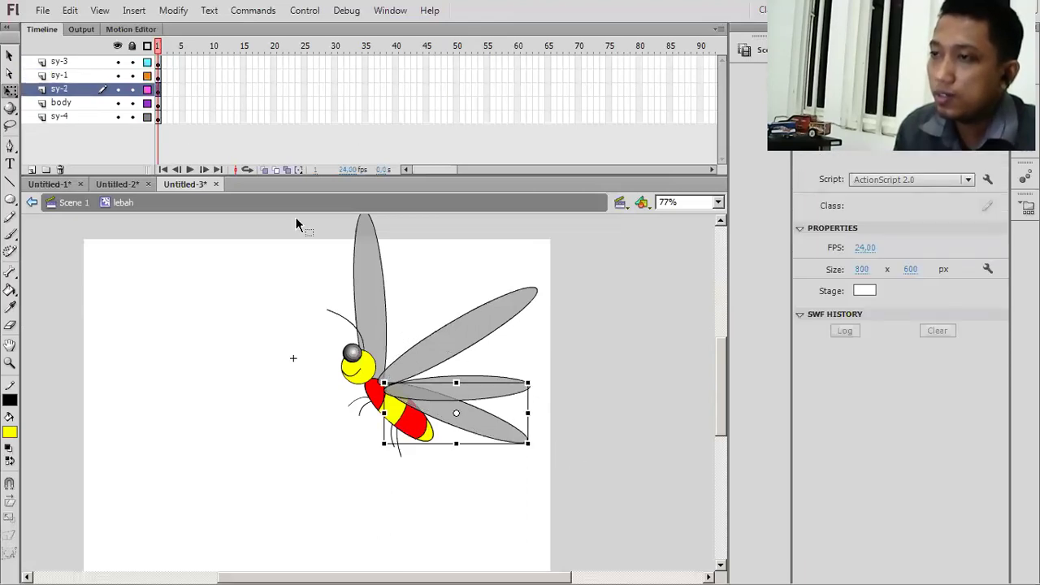
left_click_drag(70, 86, 71, 115)
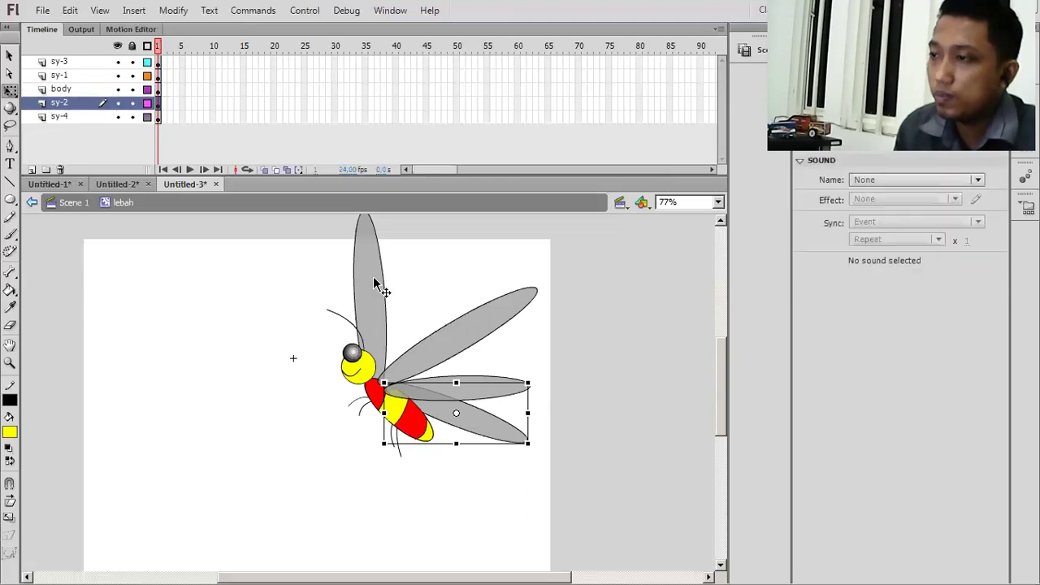
left_click(604, 393)
left_click(476, 346)
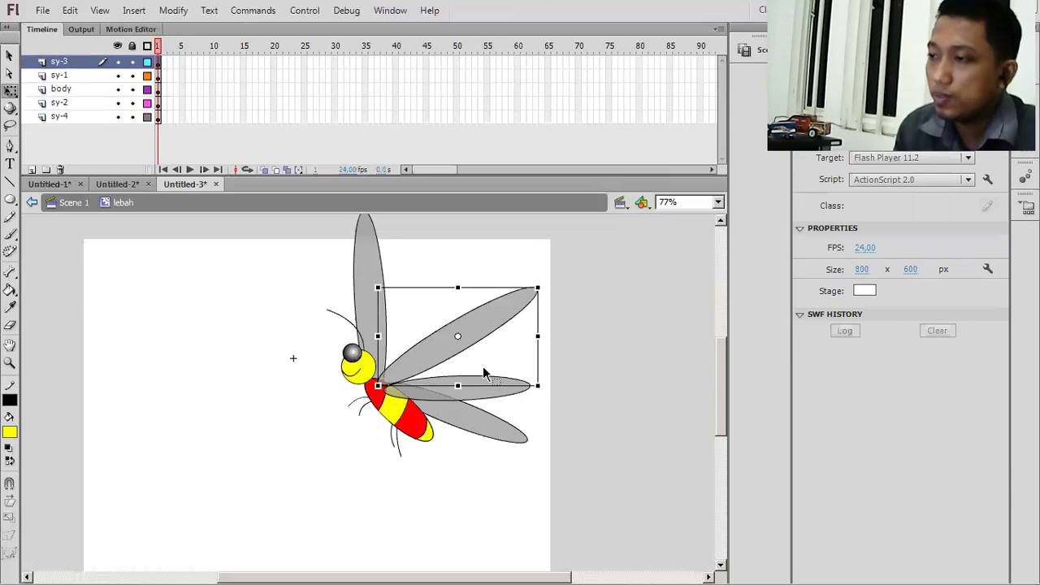
left_click(495, 393)
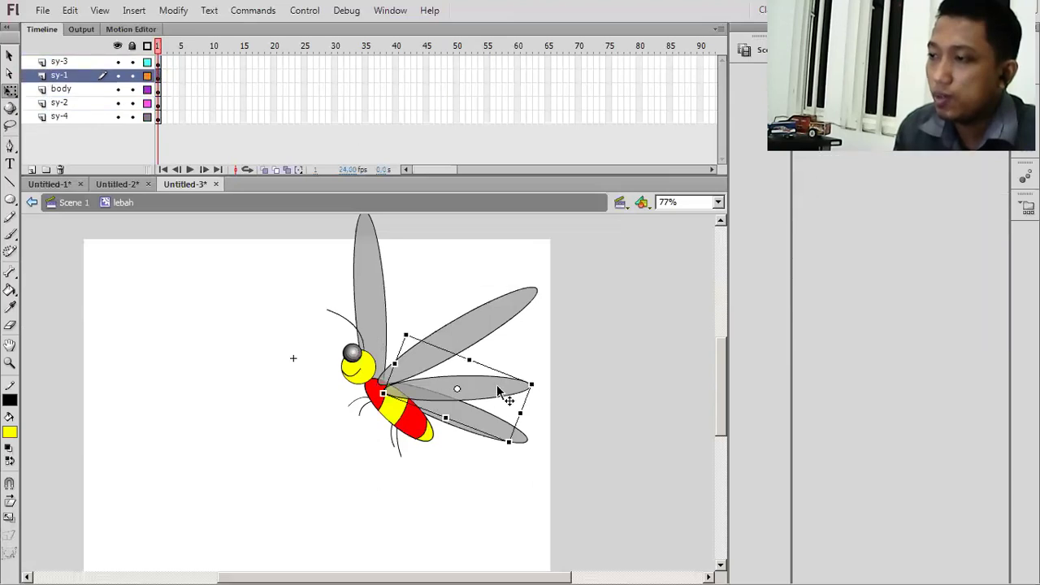
Rotate the upright sy-4 wing clockwise so it leans back above the sy-3 wing, keeping its base at the body
left_click(381, 281)
scroll(374, 276, "up", 2)
mouse_move(370, 267)
left_mouse_down()
mouse_move(406, 281)
mouse_move(406, 346)
mouse_move(441, 354)
left_mouse_up()
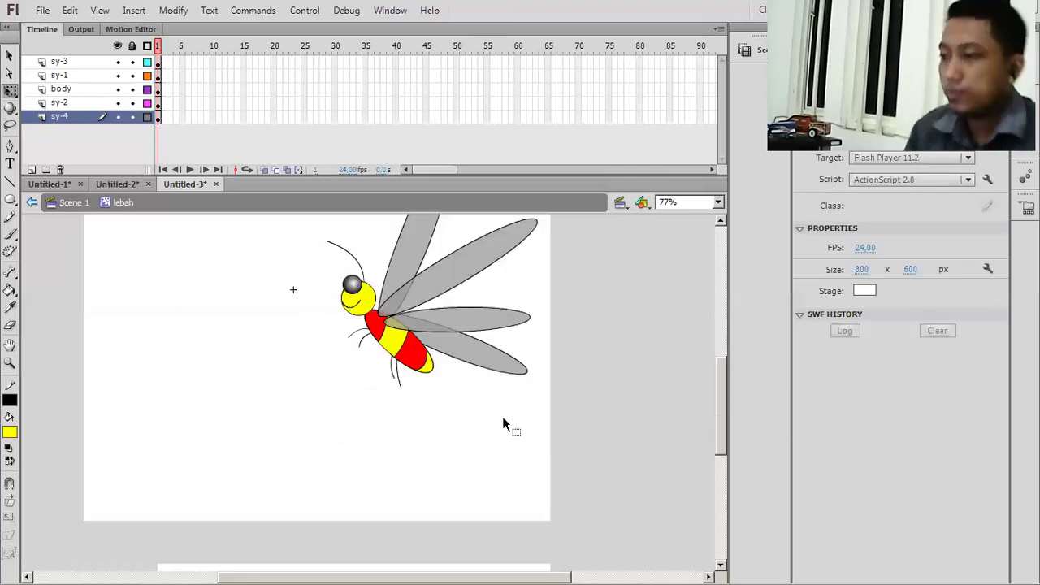
Rotate the sy-2 wing upward into place between the sy-3 and sy-1 wings, and tilt the sy-3 wing more steeply about its base
scroll(506, 422, "up", 2)
left_click(524, 377)
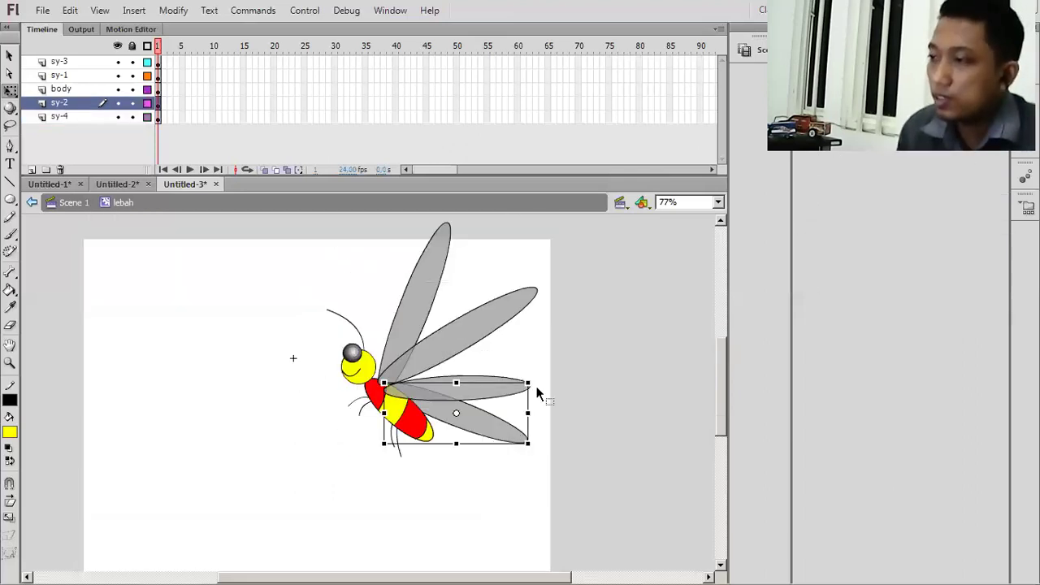
left_click_drag(539, 365, 503, 336)
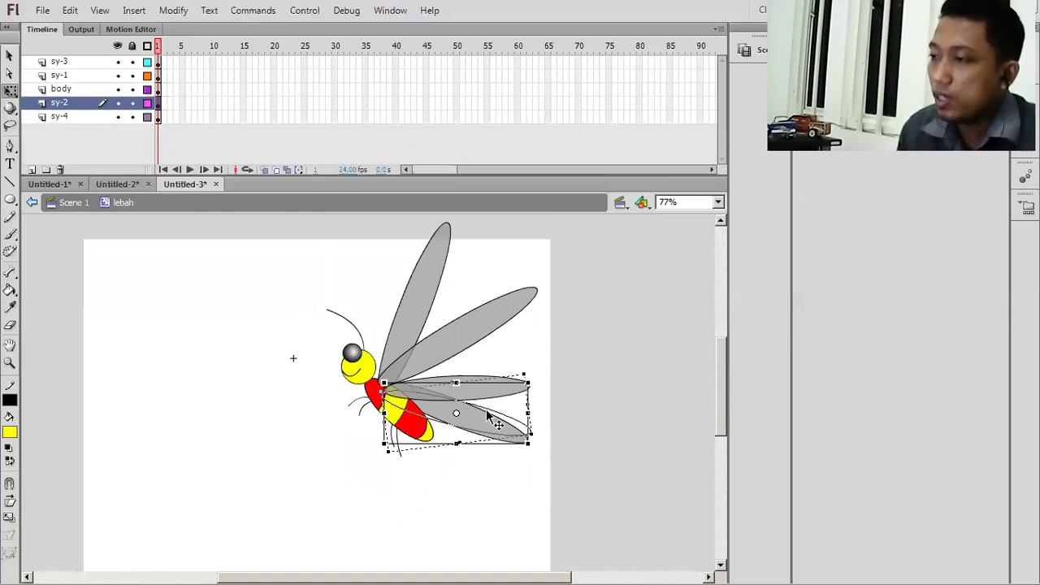
left_click_drag(488, 412, 491, 370)
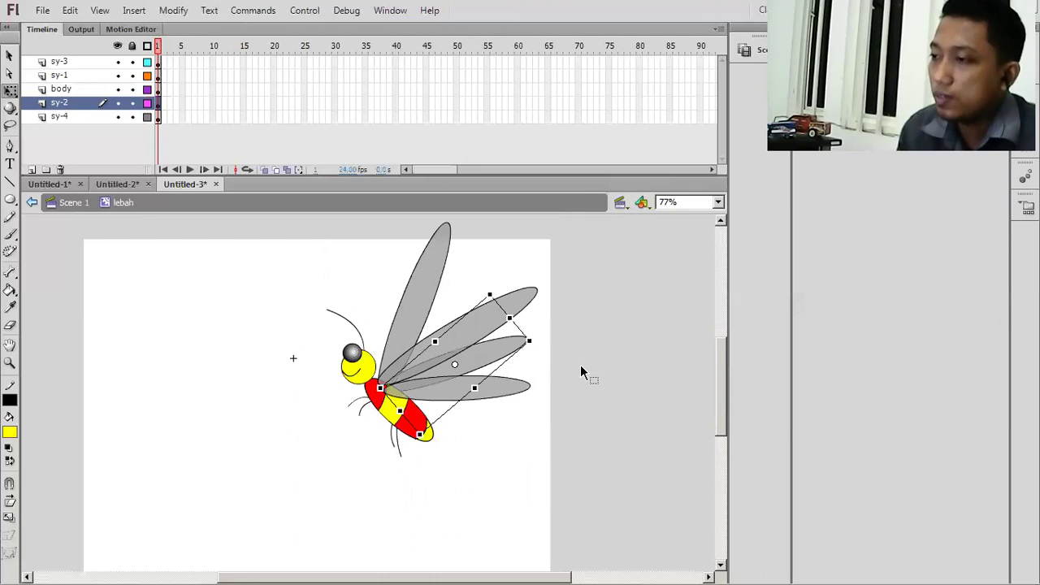
left_click(580, 365)
left_click(513, 301)
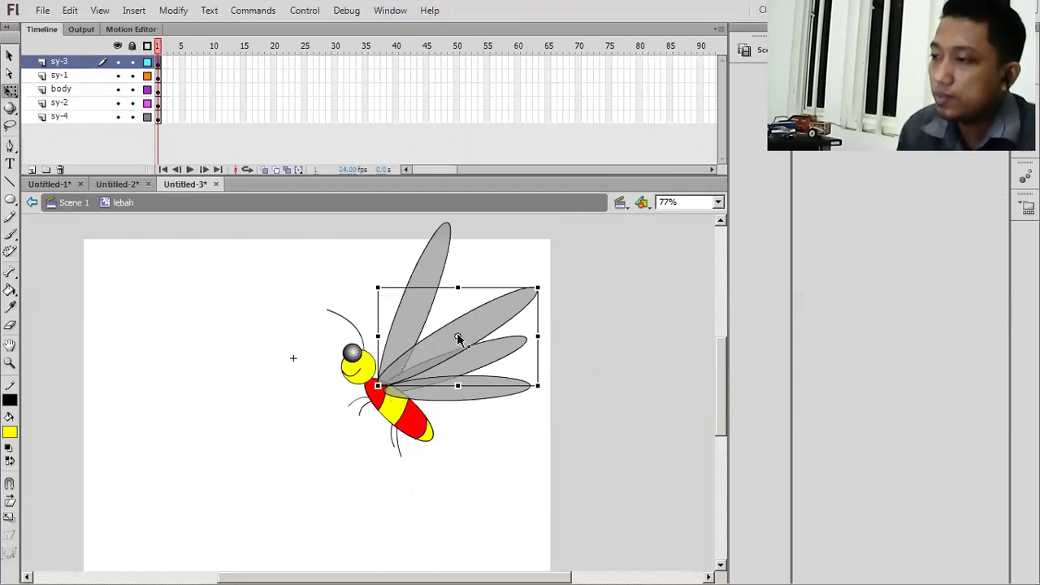
left_click(561, 286)
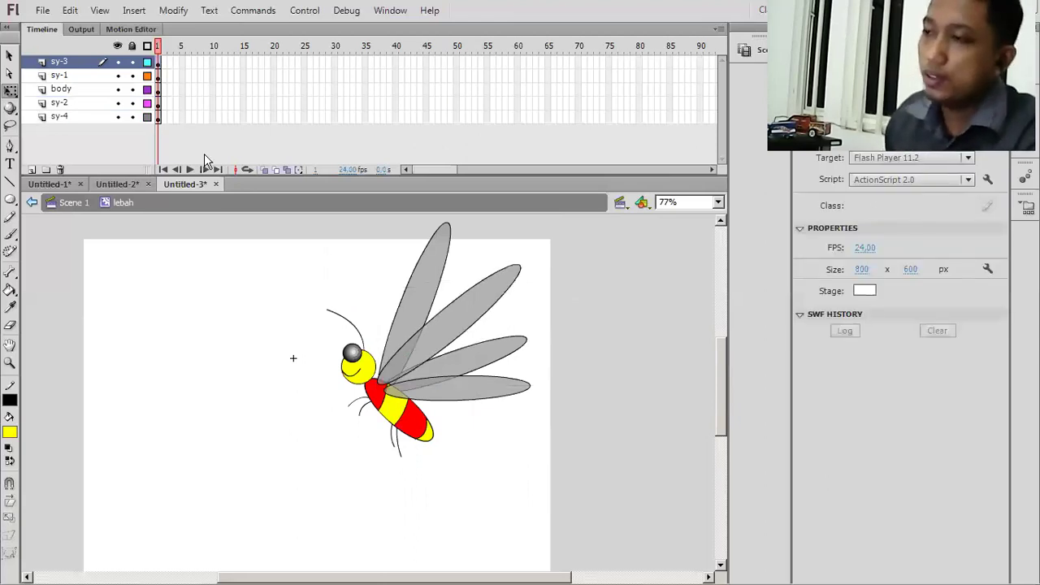
Create a classic tween on frame 1 of the sy-3 and sy-1 layers
left_click(160, 62)
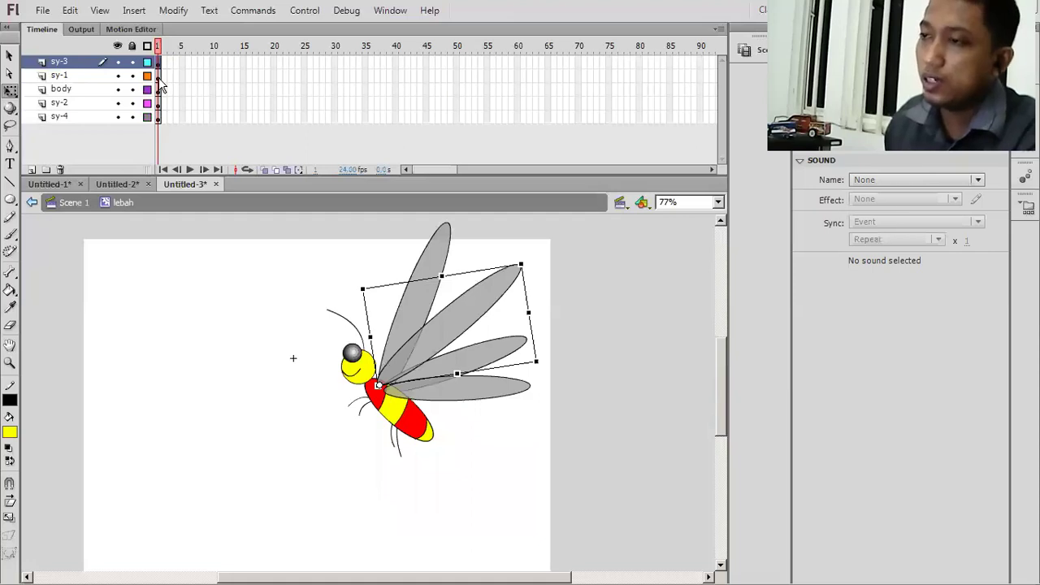
right_click(161, 79)
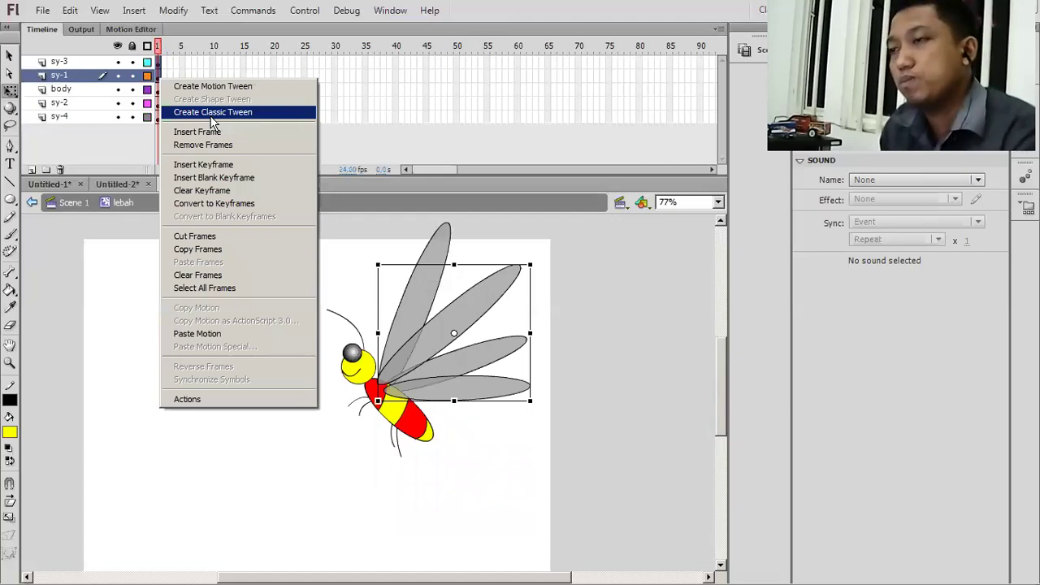
left_click(213, 114)
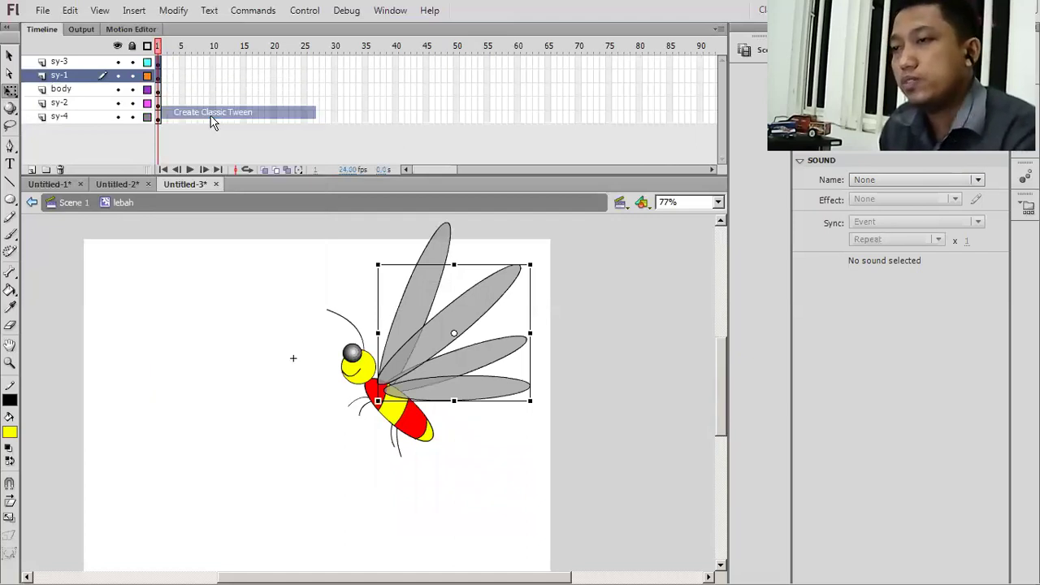
Create a classic tween on frame 1 of the sy-2 and sy-4 layers
left_click(159, 103)
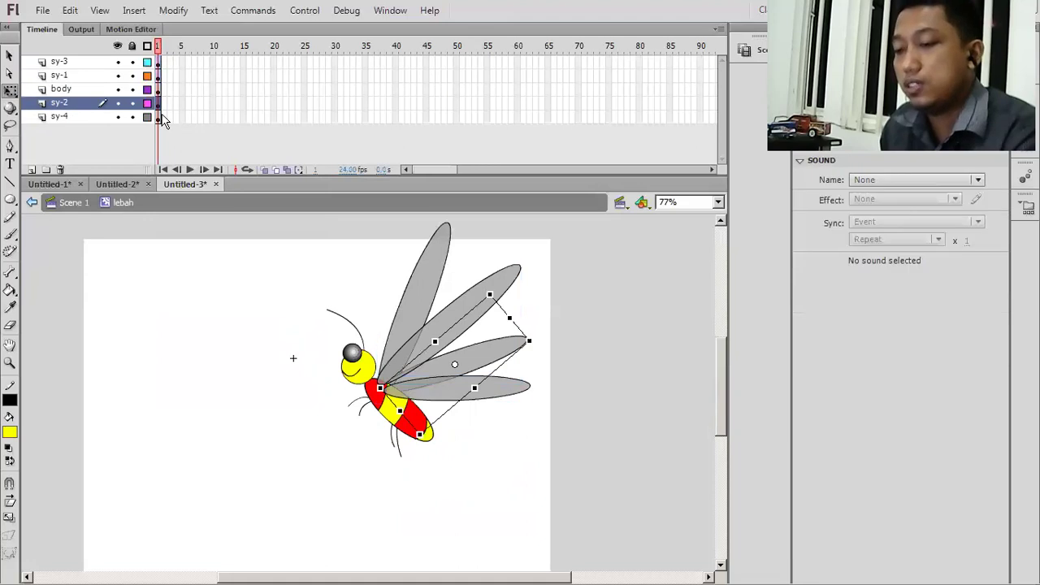
left_click(160, 118)
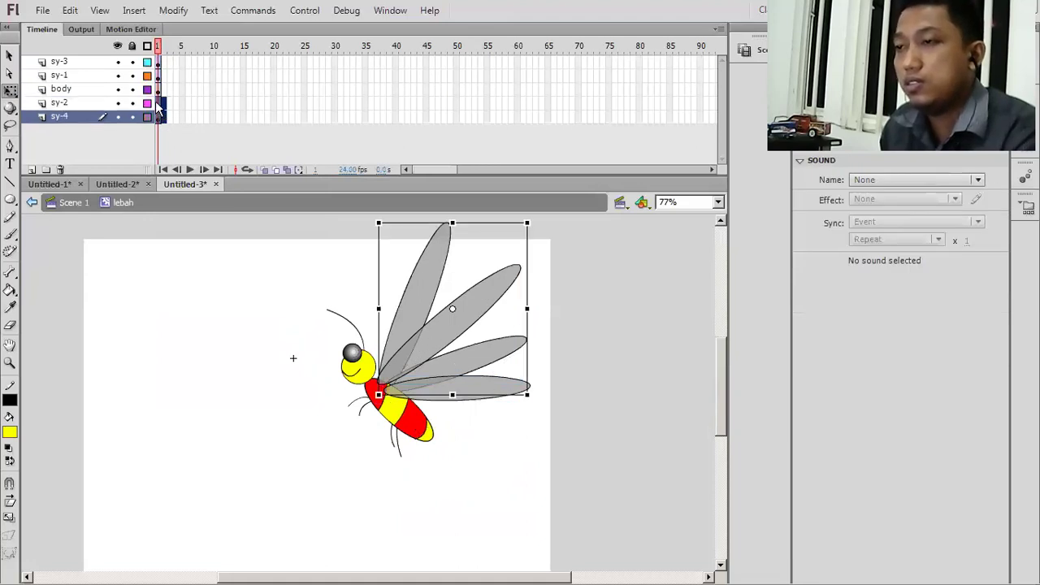
left_click(159, 103)
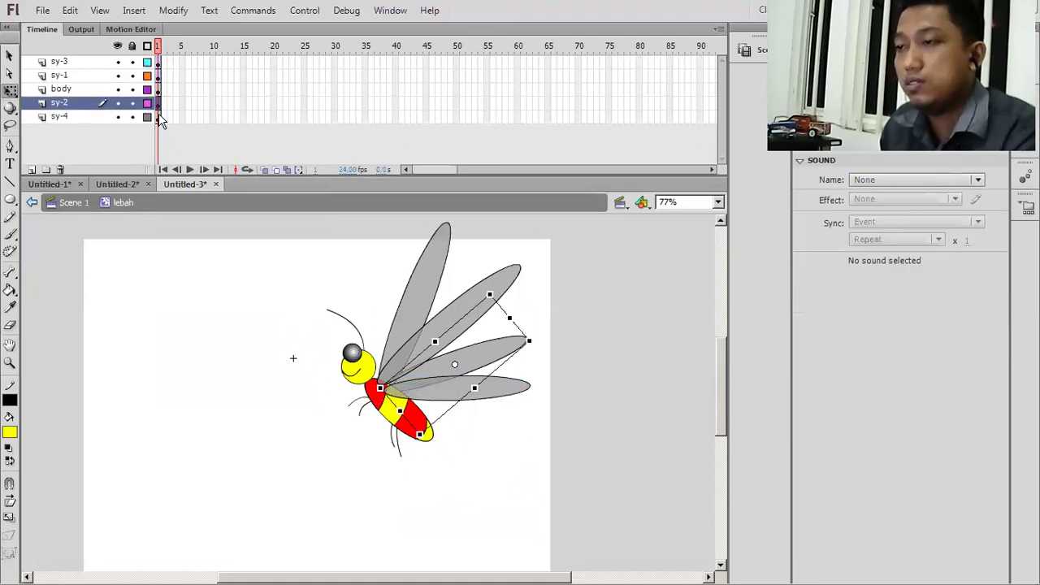
left_click(159, 118)
right_click(157, 108)
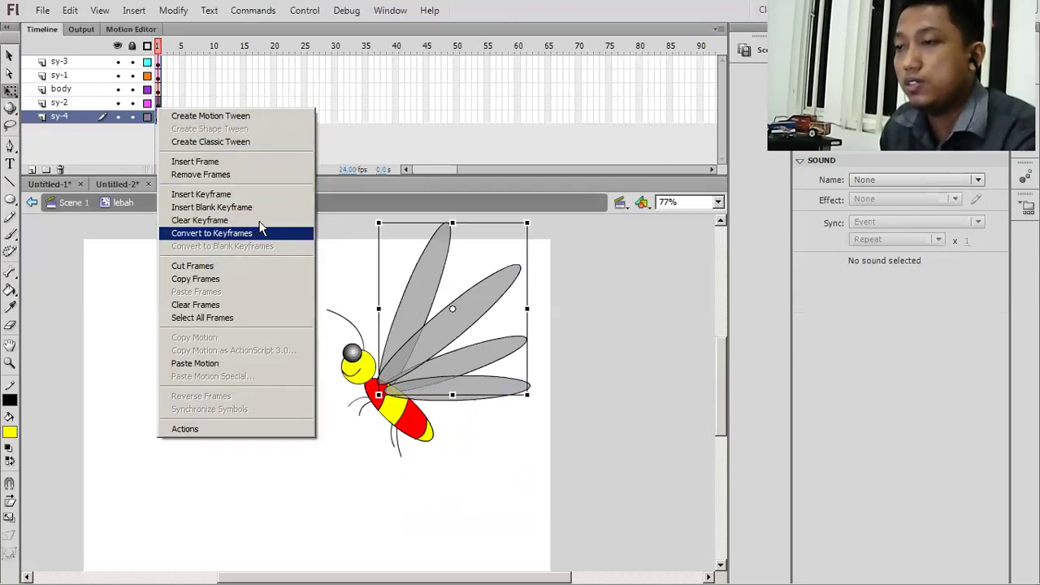
left_click(249, 143)
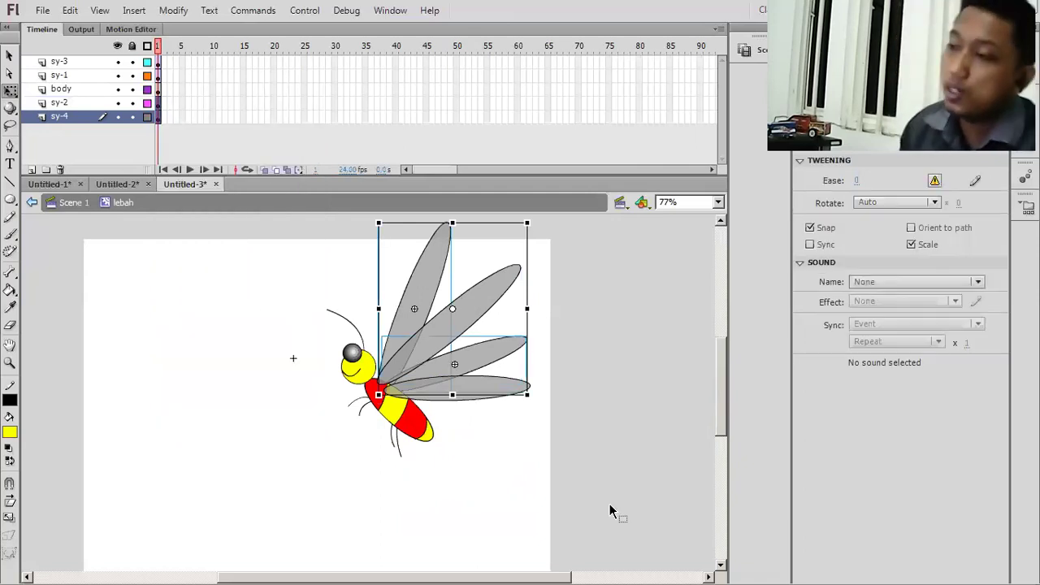
Move the transformation points of the sy-4 and sy-3 wings from their centres to their bases at the bee's body
left_click(533, 299)
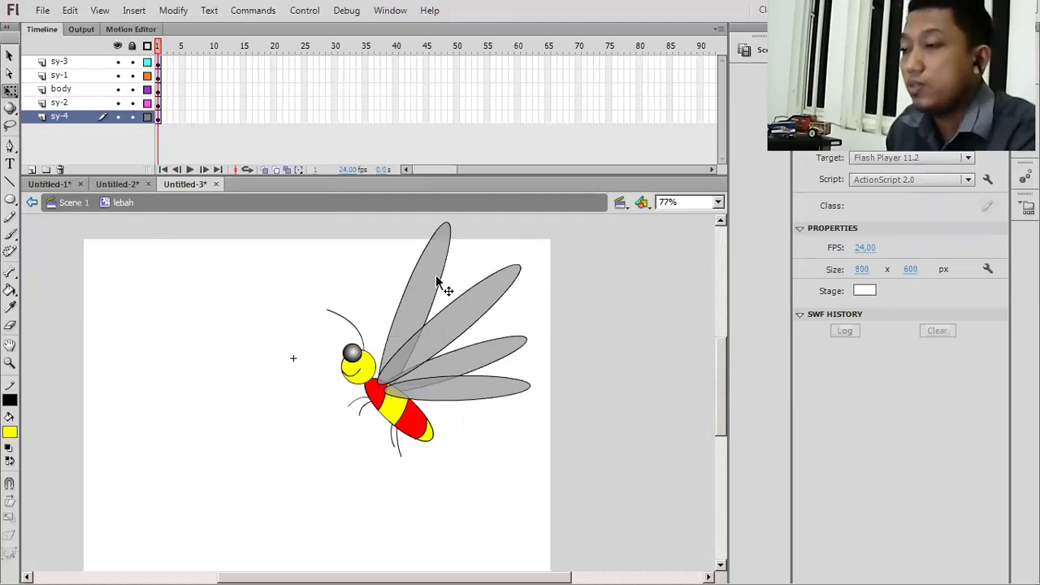
left_click(431, 295)
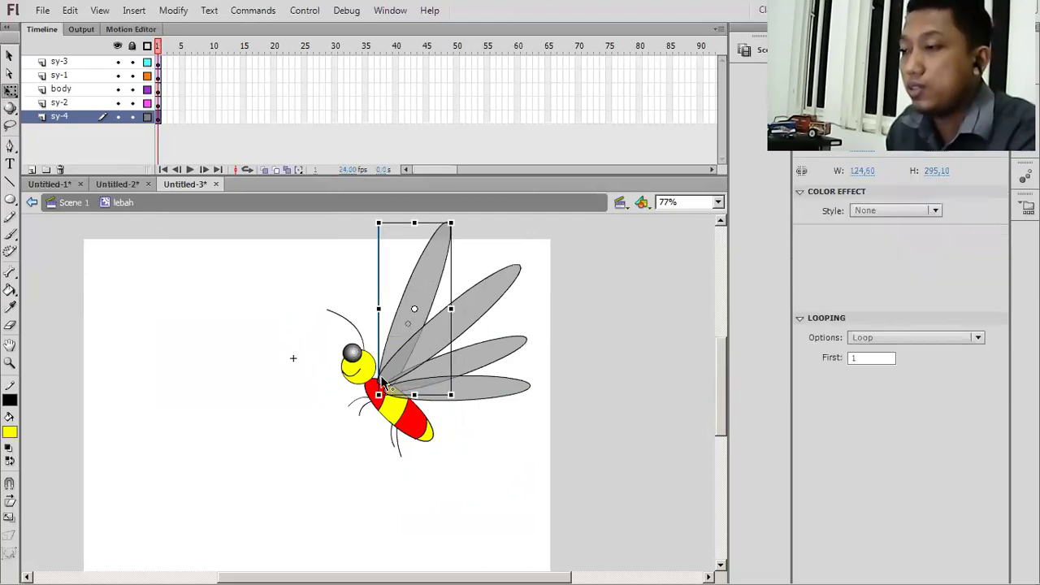
left_click_drag(414, 309, 380, 384)
left_click(475, 313)
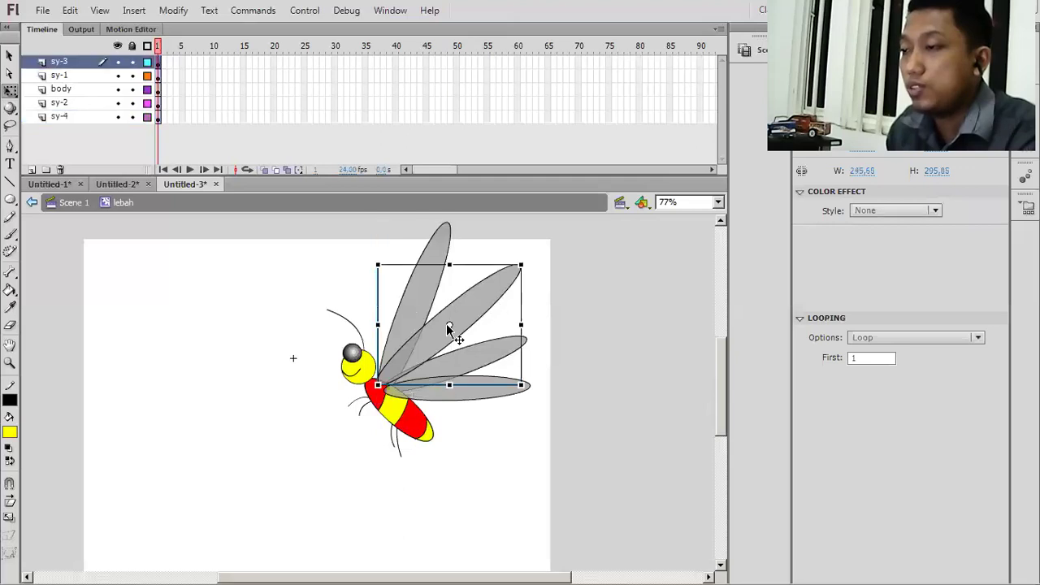
left_click_drag(449, 325, 378, 384)
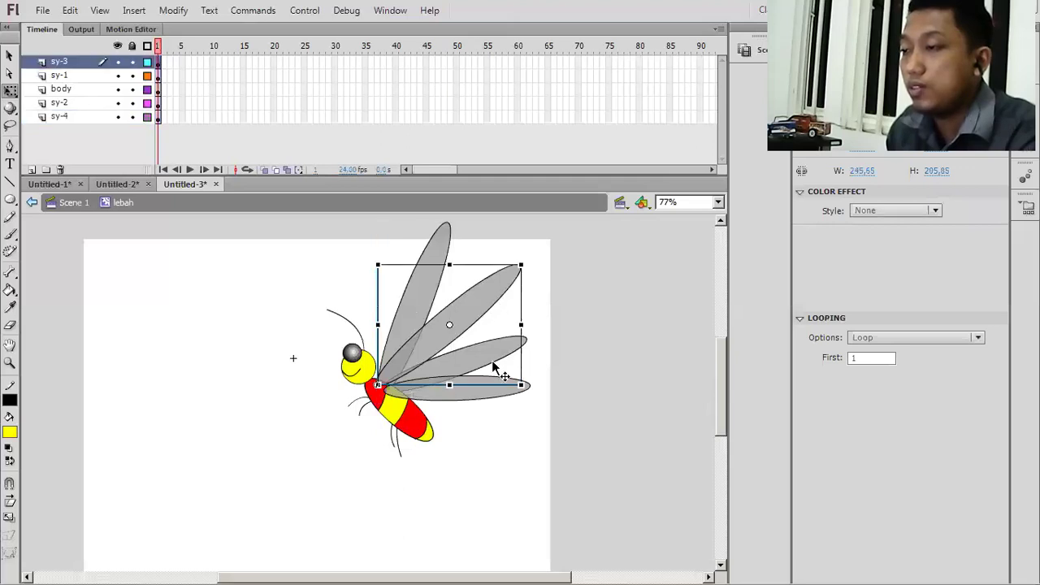
Move the transformation points of the sy-2 and sy-1 wings to their bases at the bee's body
left_click(457, 370)
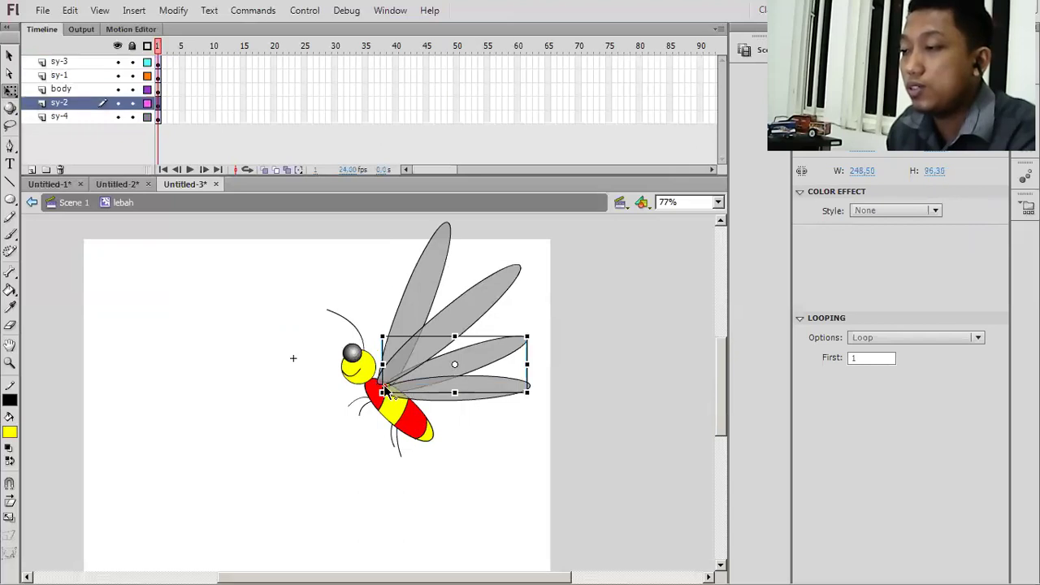
left_click_drag(385, 390, 385, 386)
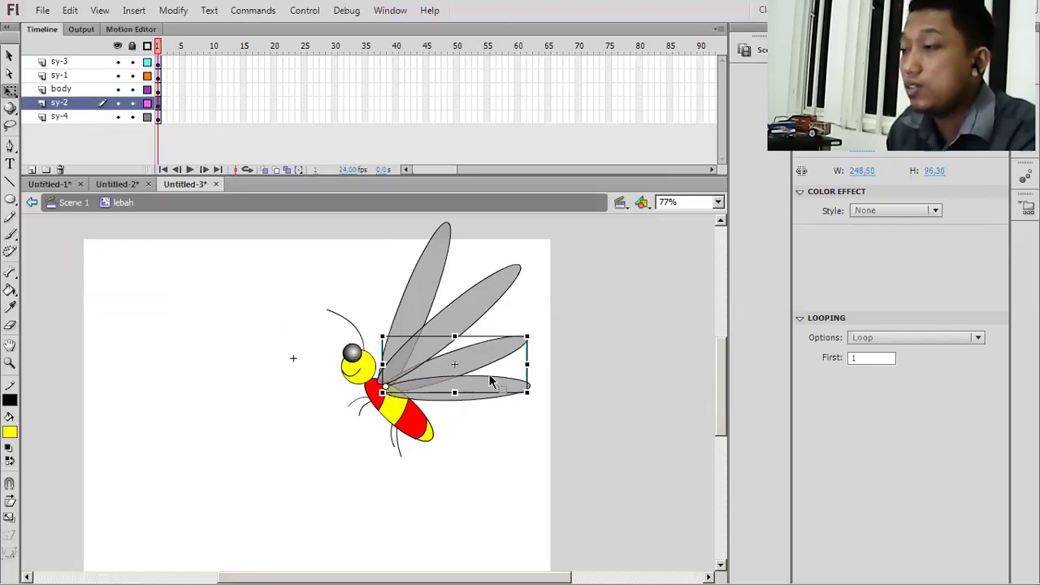
left_click(456, 394)
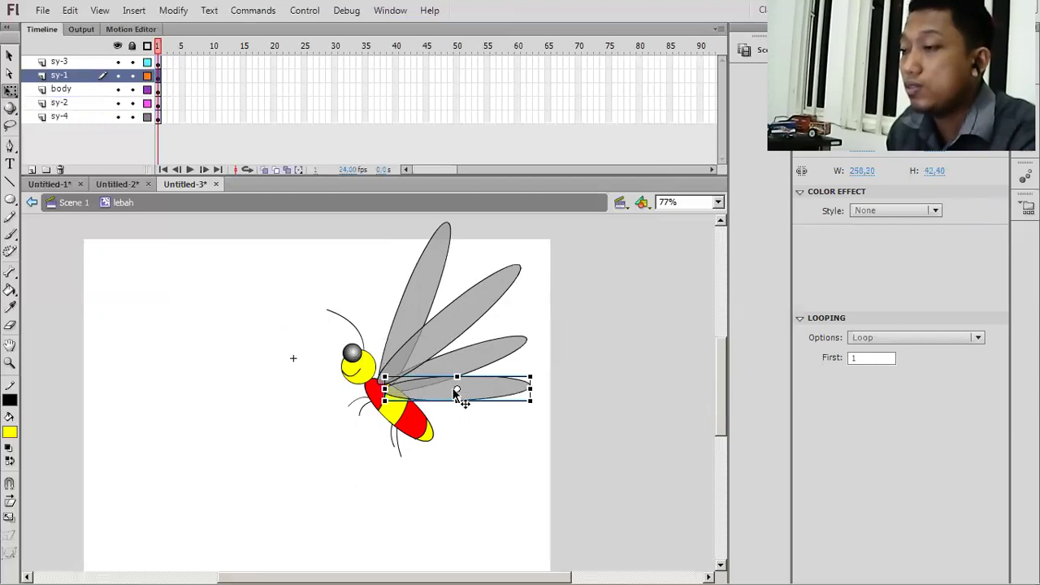
left_click_drag(458, 390, 384, 389)
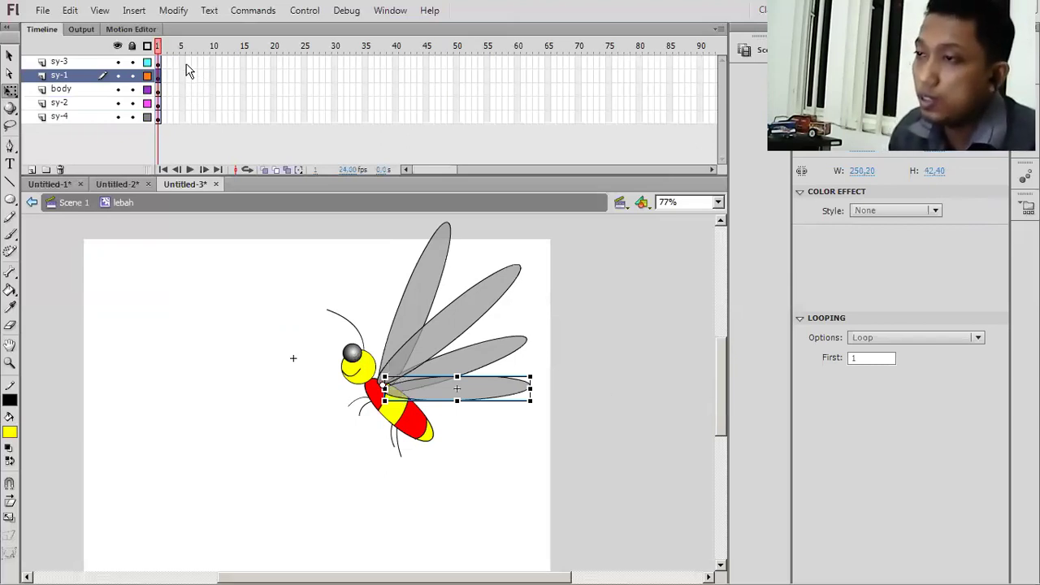
left_click_drag(183, 63, 183, 71)
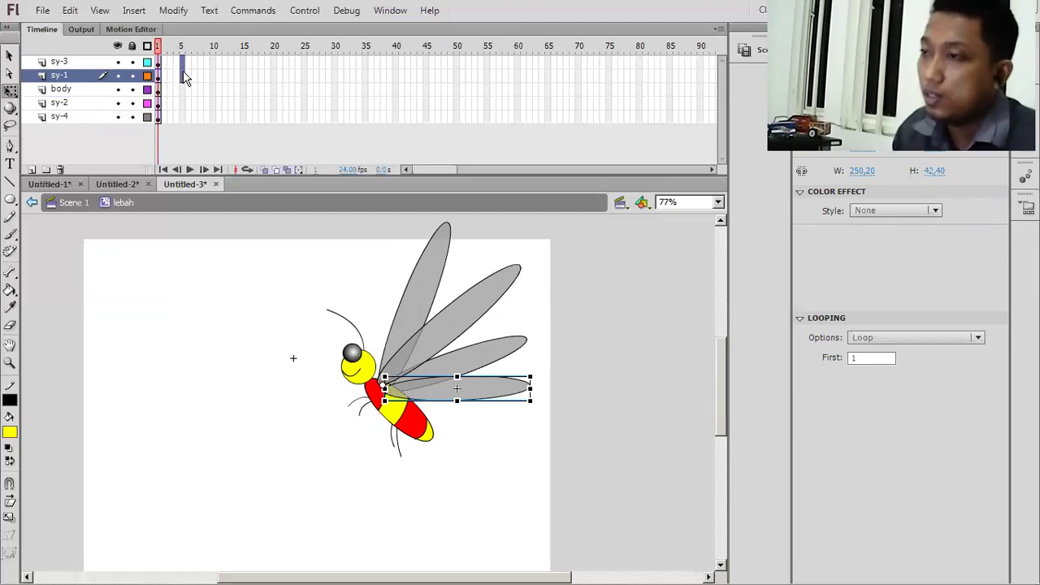
left_click(182, 75, "shift")
right_click(180, 71)
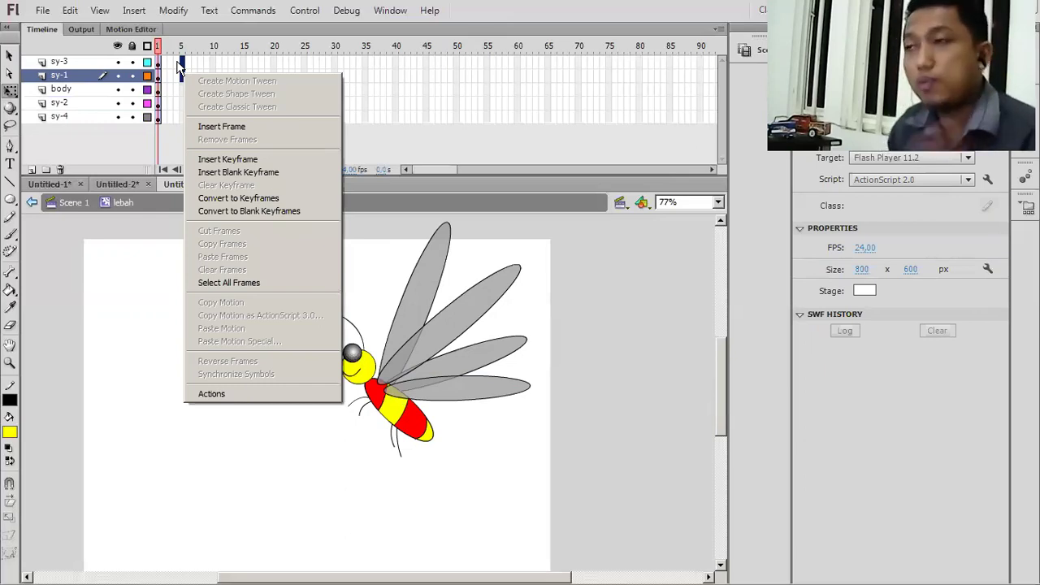
left_click(171, 62)
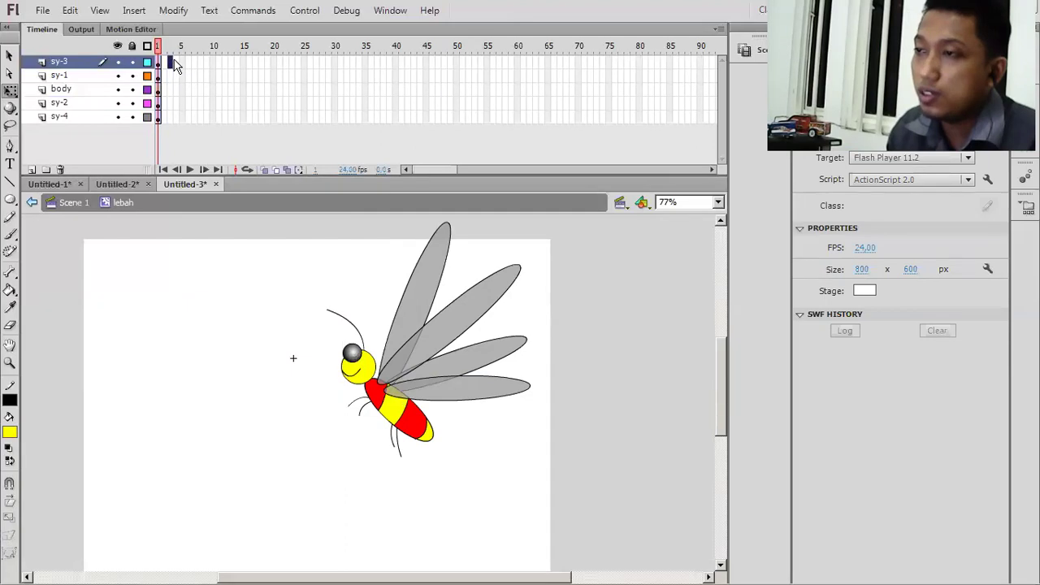
Insert keyframes at frame 4 of the sy-3 and sy-1 layers, and extend the body layer to frame 10
left_click_drag(176, 63, 177, 81)
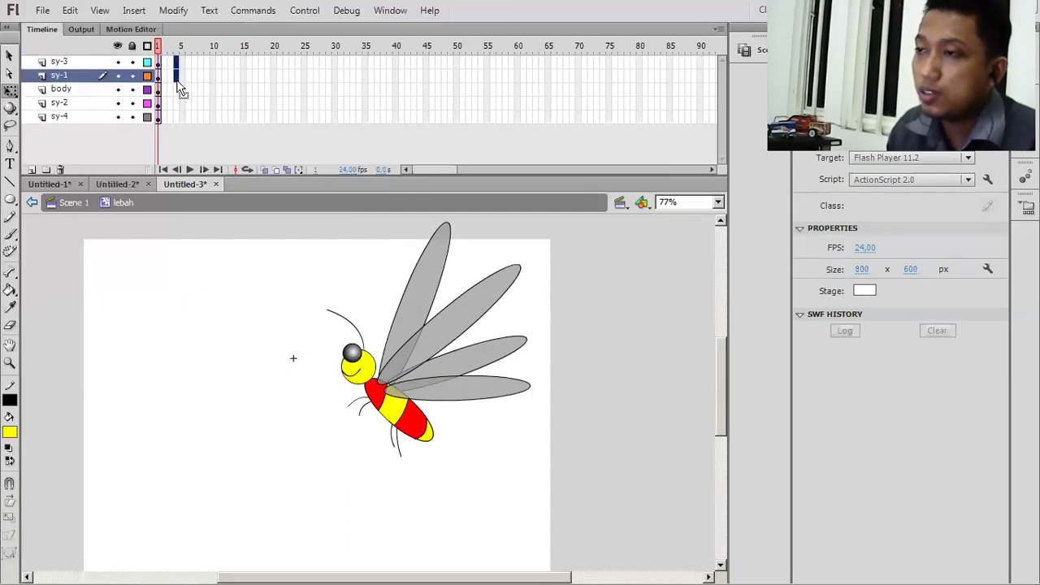
right_click(176, 80)
left_click(240, 167)
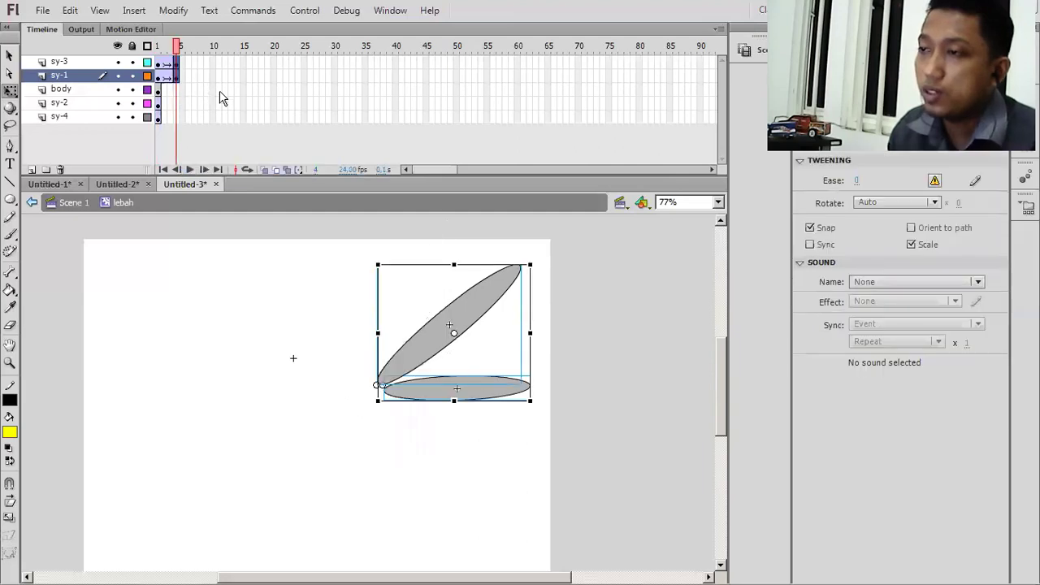
right_click(213, 90)
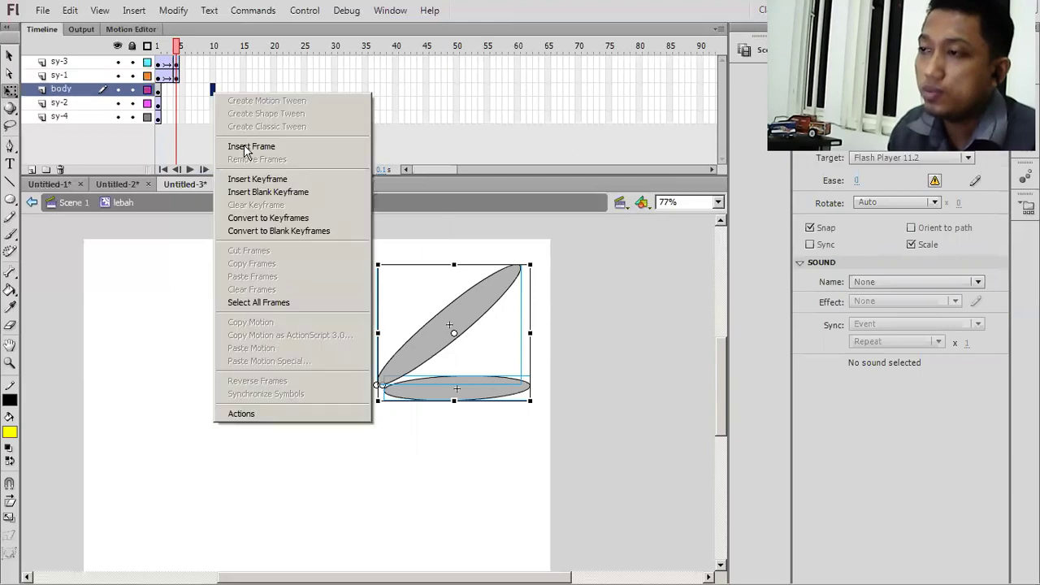
left_click(246, 146)
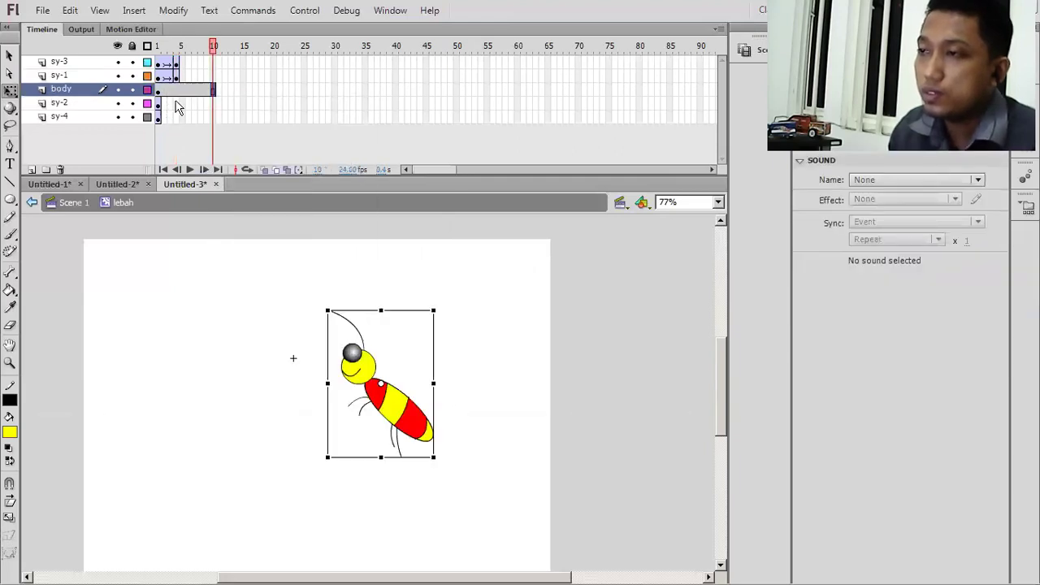
Insert keyframes at frame 4 of the sy-2 and sy-4 layers
left_click(176, 104)
right_click(178, 116)
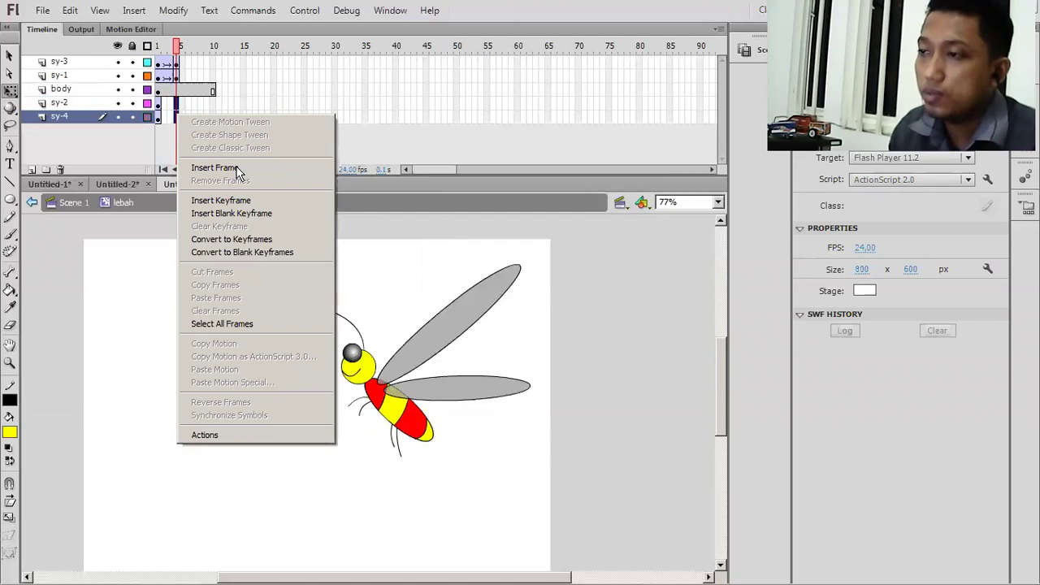
left_click(220, 200)
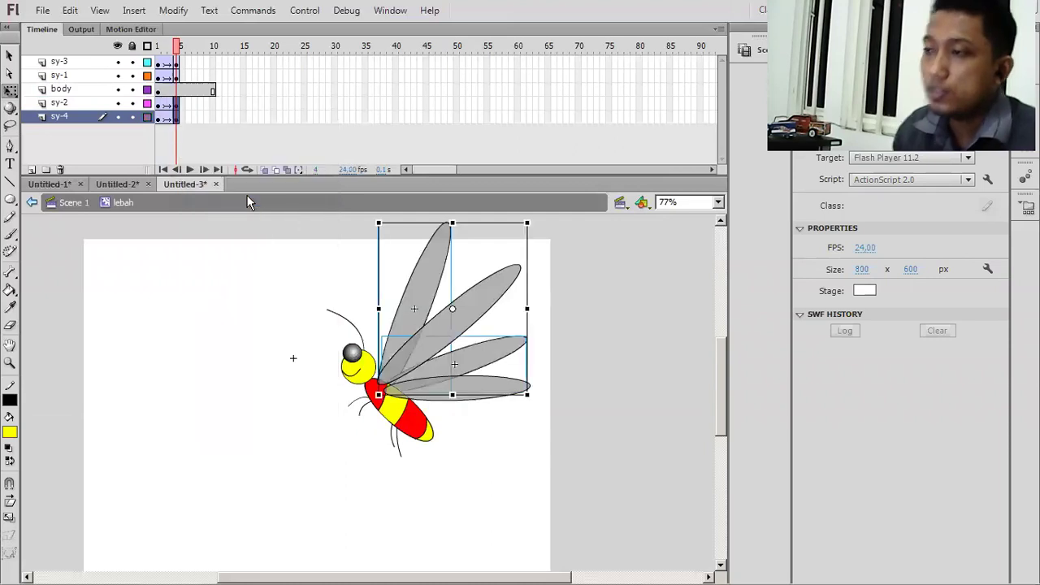
left_click(165, 105)
left_click(176, 108)
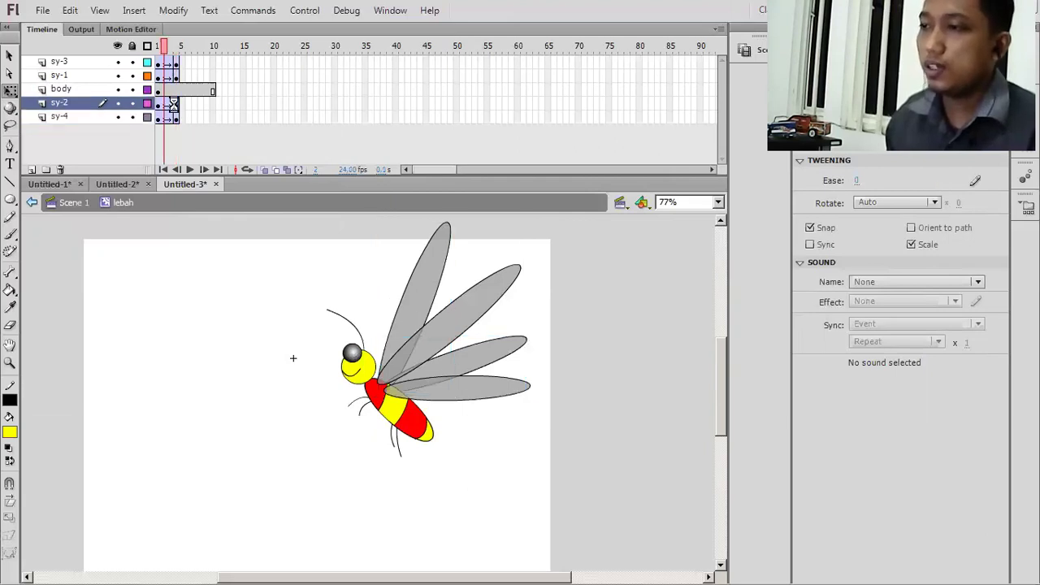
At frame 4, rotate the sy-3 wing counterclockwise and the sy-4 wing clockwise about their bases so the two wings swap order
left_click(175, 65)
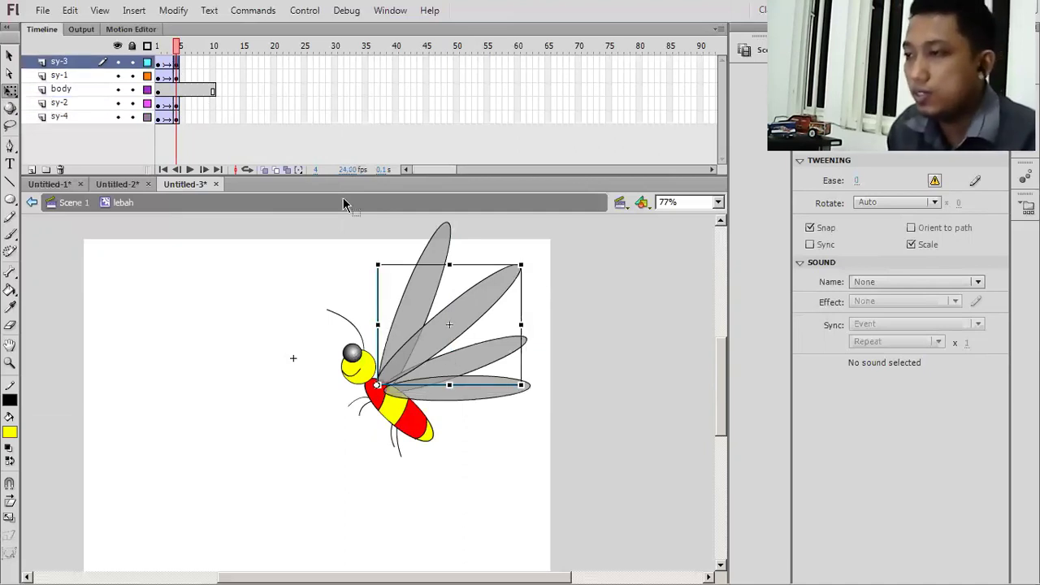
left_click_drag(527, 264, 469, 244)
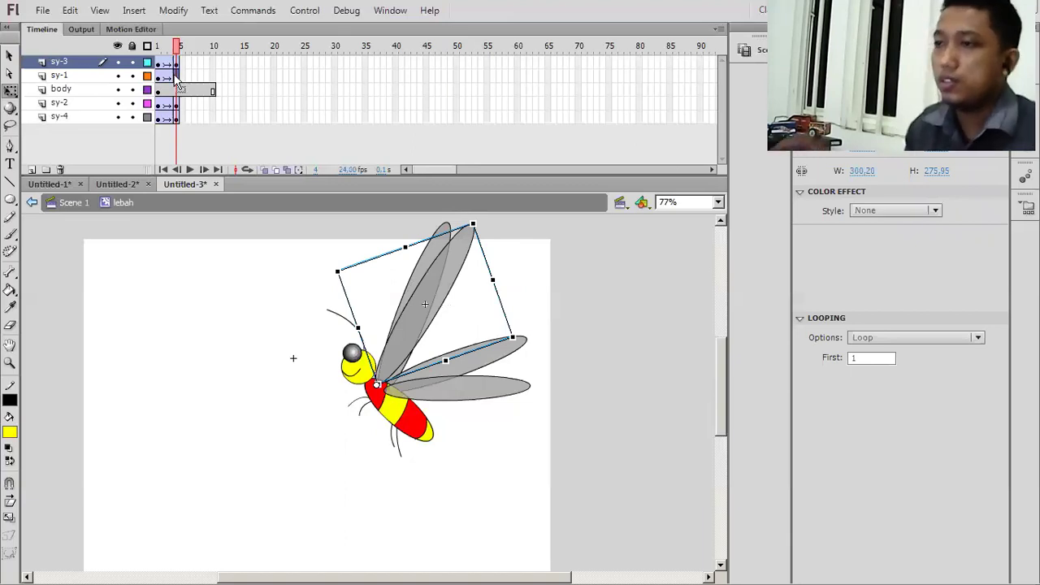
left_click(172, 74)
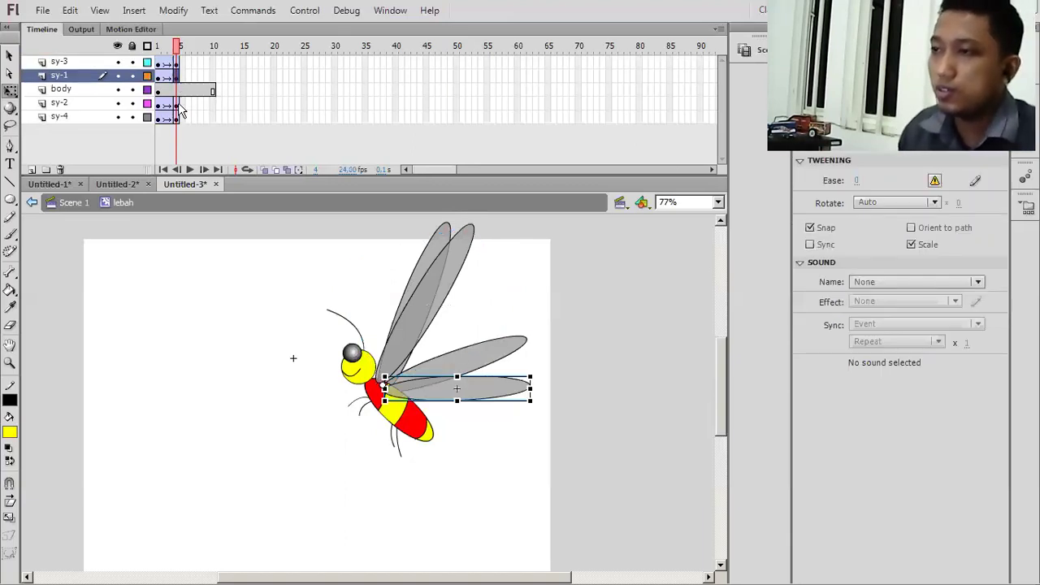
left_click(178, 103)
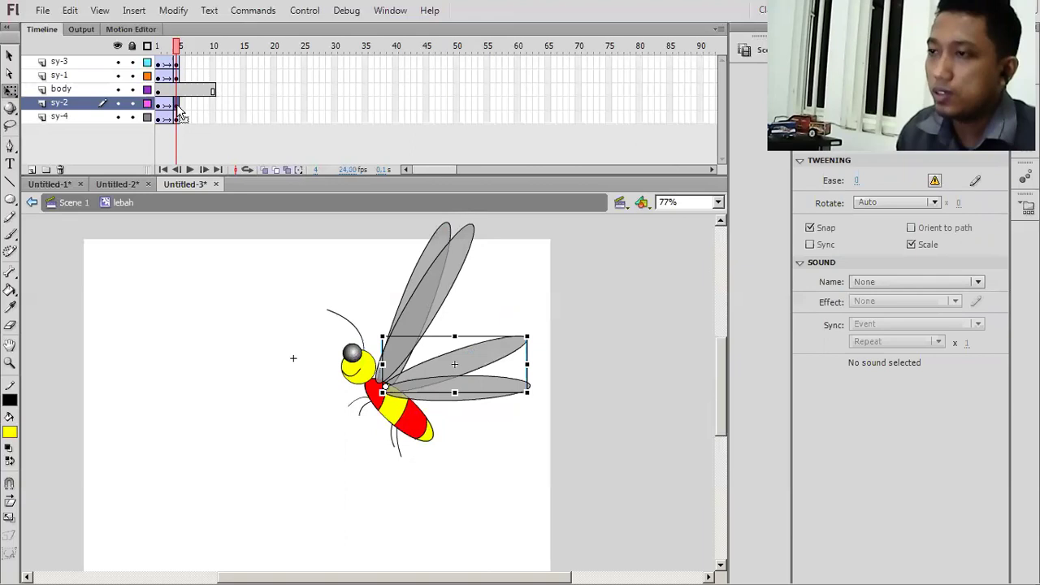
left_click(463, 240)
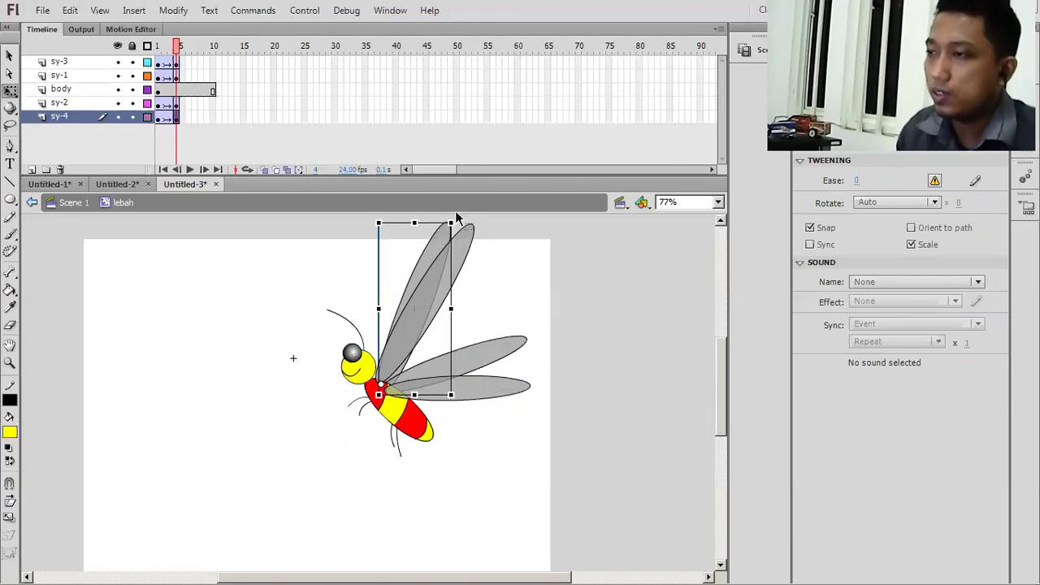
left_click_drag(492, 228, 512, 235)
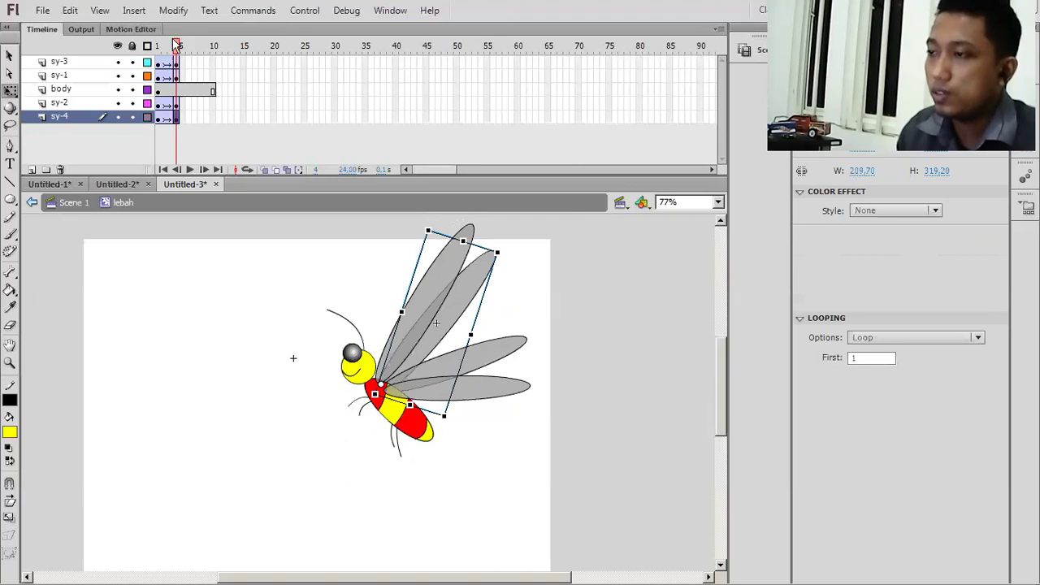
Scrub the timeline to preview the wing tweens, and at frame 4 rotate the sy-1 wing counterclockwise to just above the sy-2 wing
left_click_drag(176, 46, 165, 47)
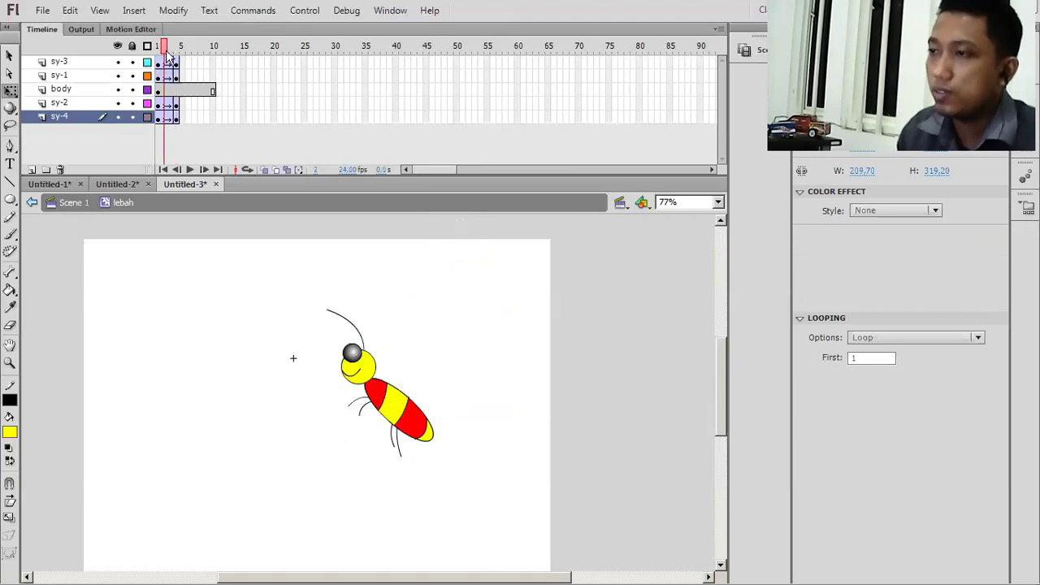
key("period")
key("period")
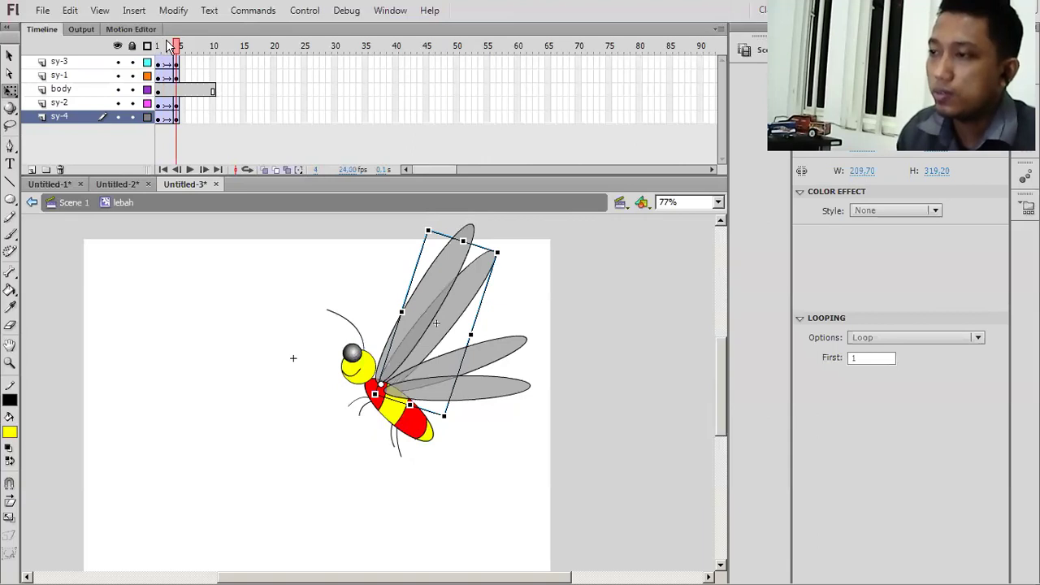
left_click(167, 45)
left_click_drag(167, 45, 176, 47)
left_click(176, 78)
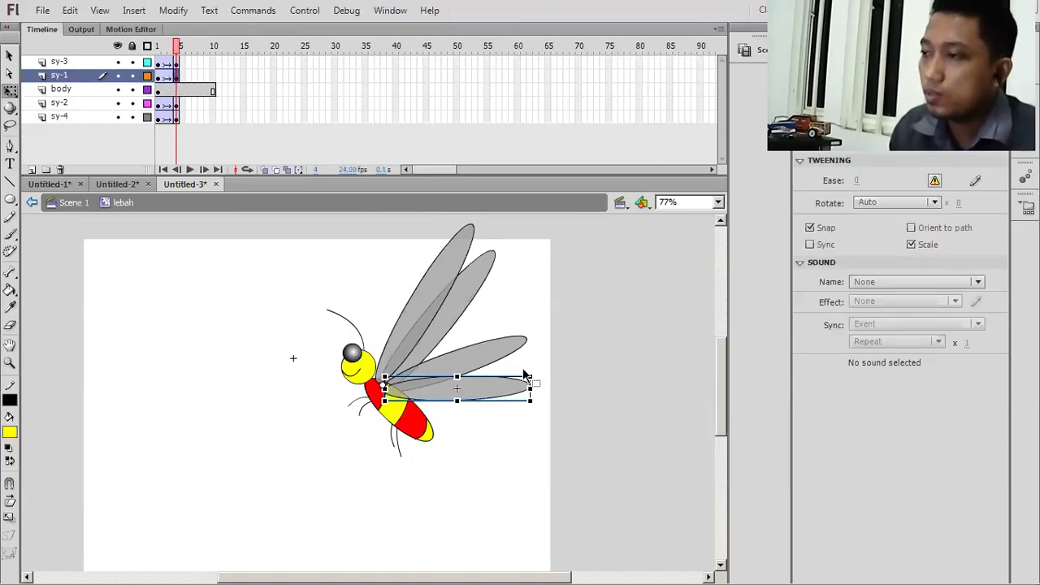
left_click_drag(536, 369, 477, 299)
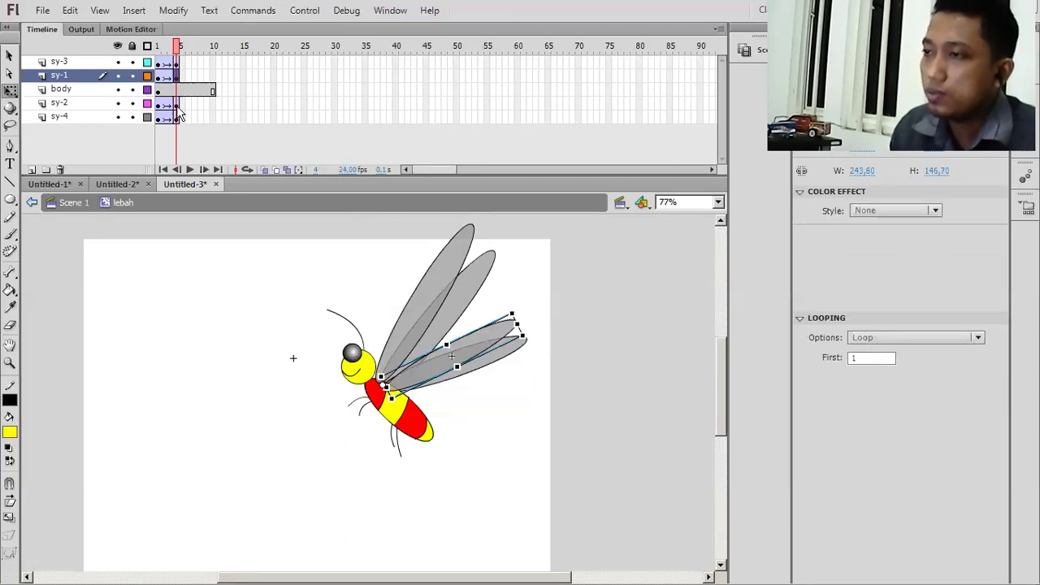
At frame 4, rotate the sy-2 wing counterclockwise to just above the sy-1 wing, and scrub the timeline to preview the motion
left_click(176, 119)
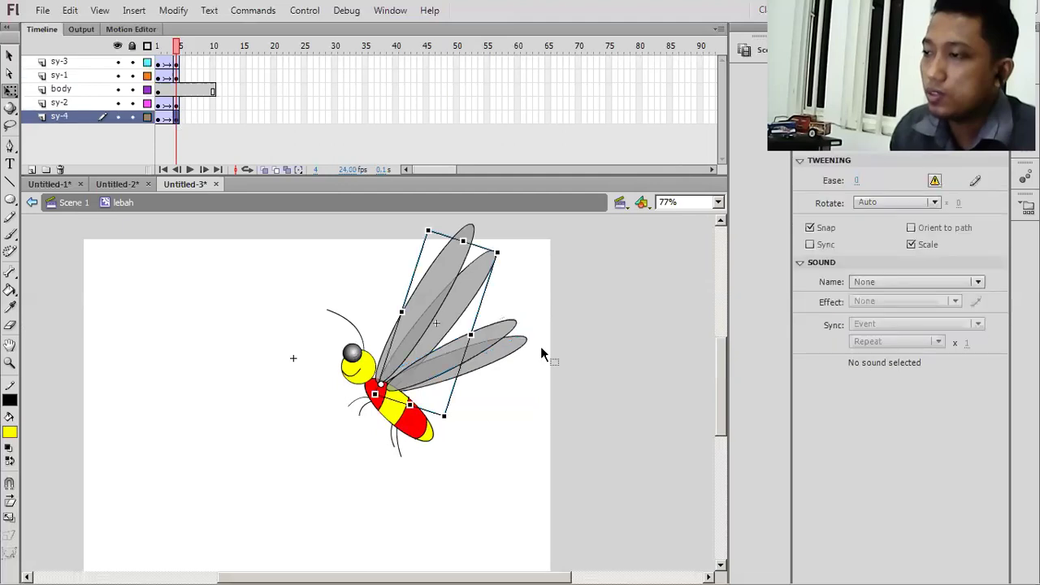
left_click(515, 352)
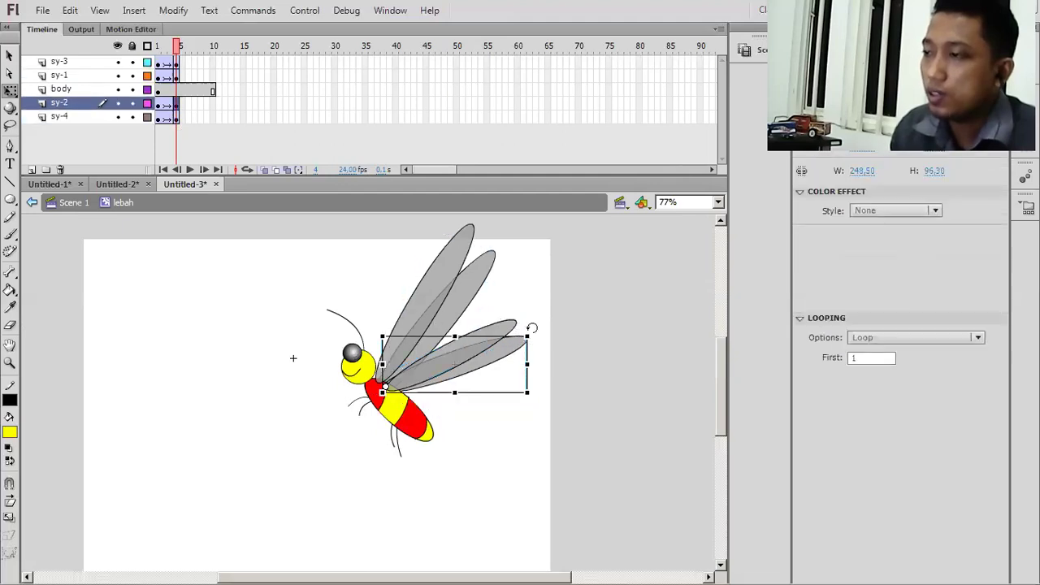
left_click_drag(531, 328, 488, 186)
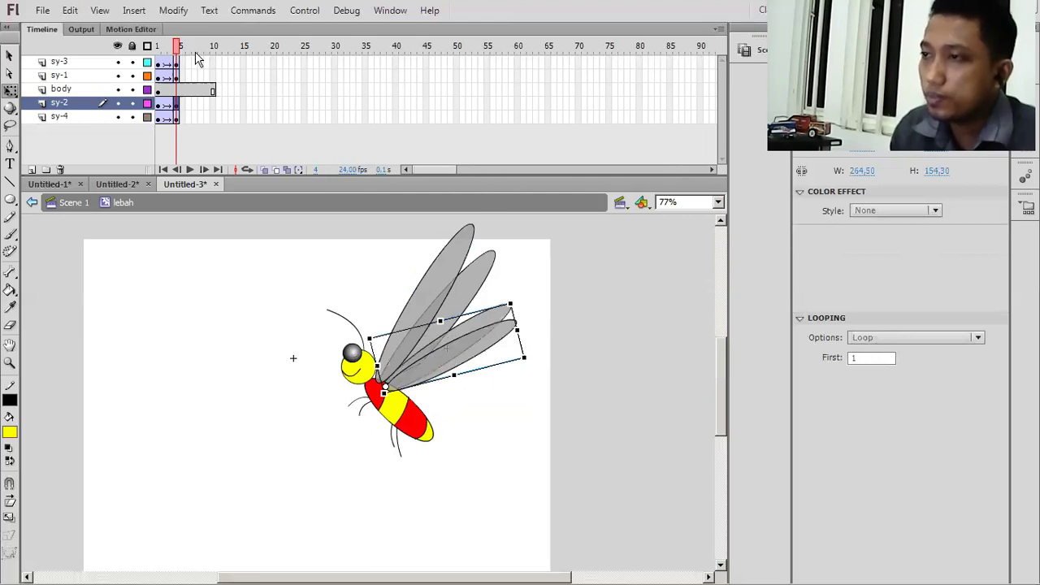
left_click(182, 46)
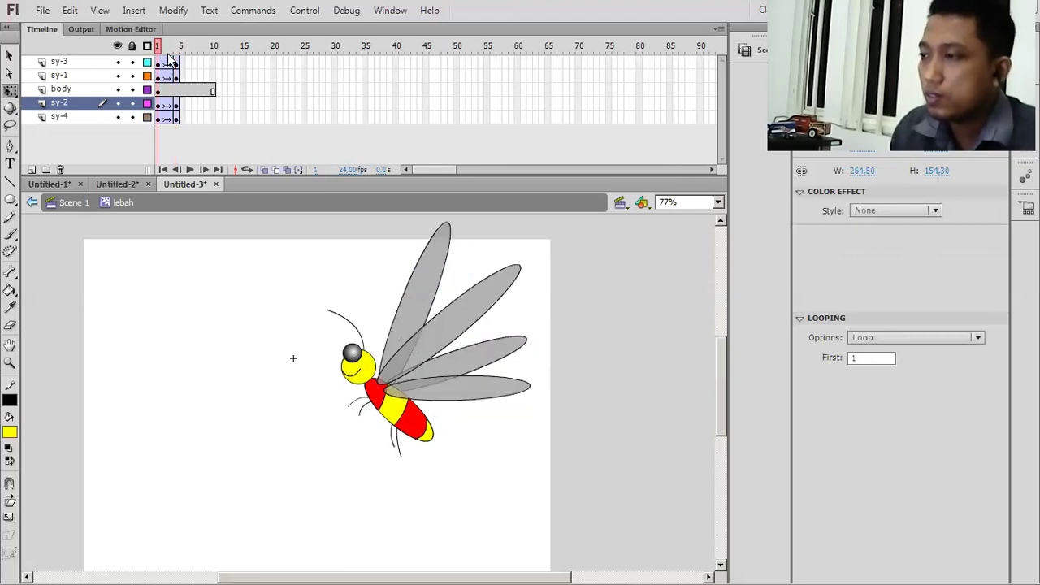
left_click_drag(188, 68, 140, 81)
key("period")
key("period")
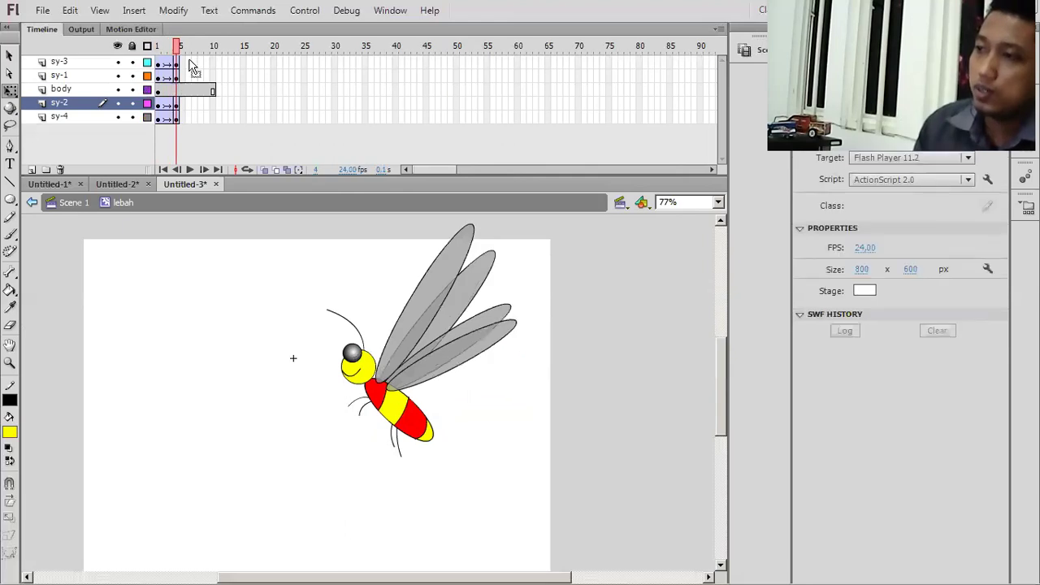
Insert keyframes at frame 6 of the sy-3 and sy-1 layers
left_click(189, 63)
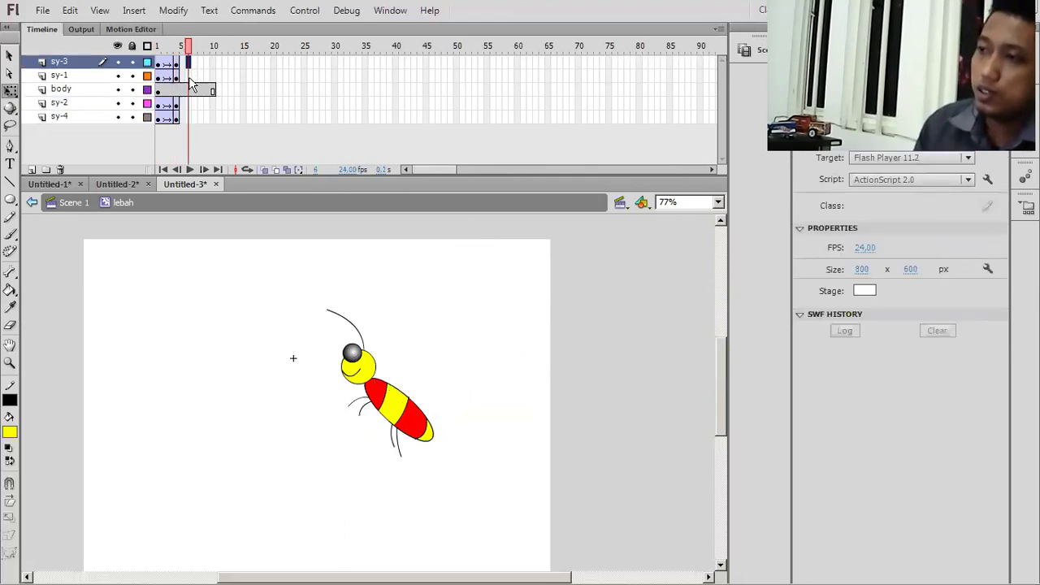
left_click(189, 77, "shift")
right_click(190, 64)
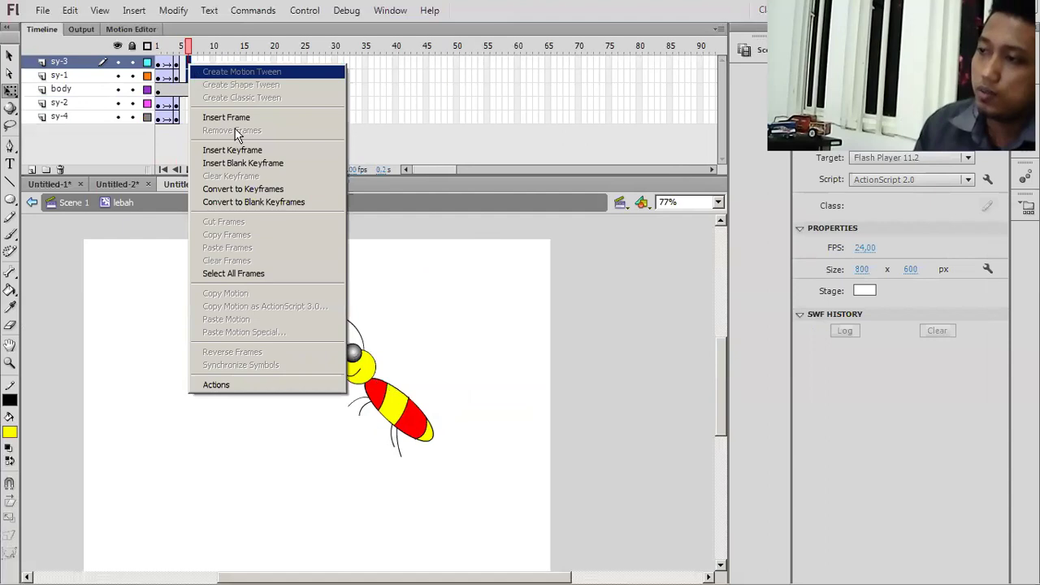
left_click(232, 150)
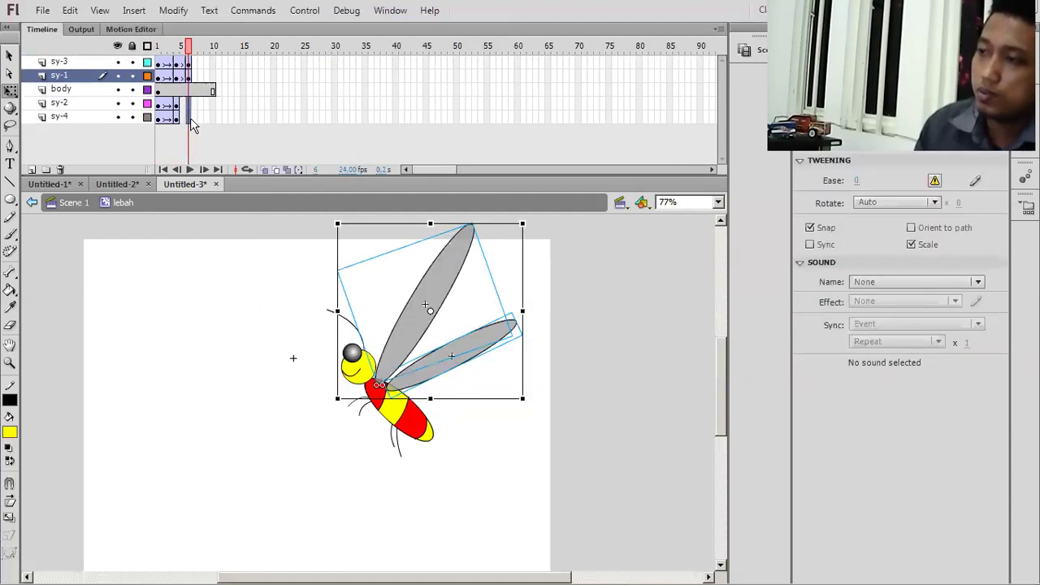
Insert keyframes at frame 6 of the sy-2 and sy-4 layers
right_click(190, 118)
left_click(192, 102)
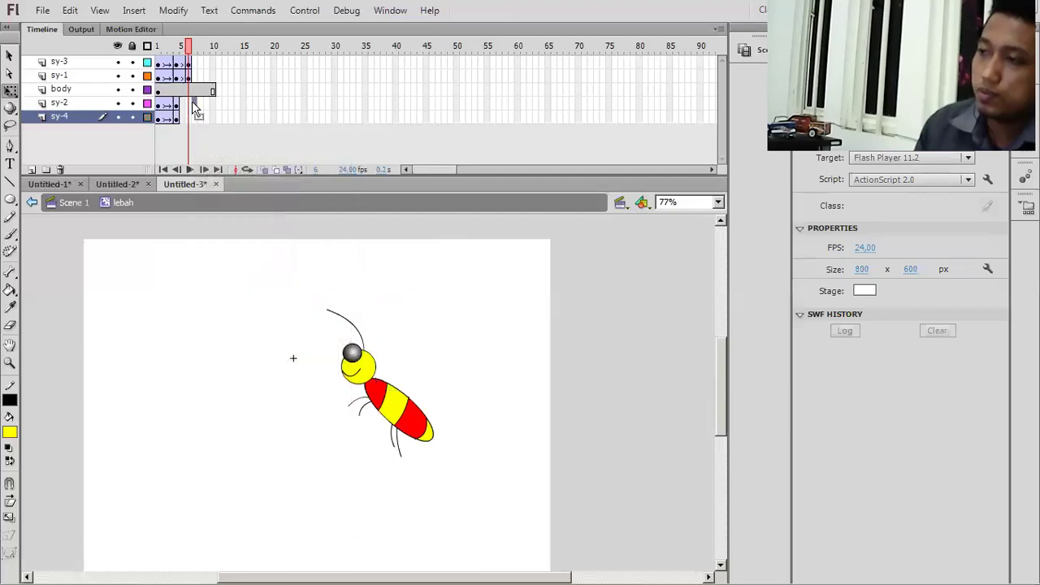
left_click(192, 101)
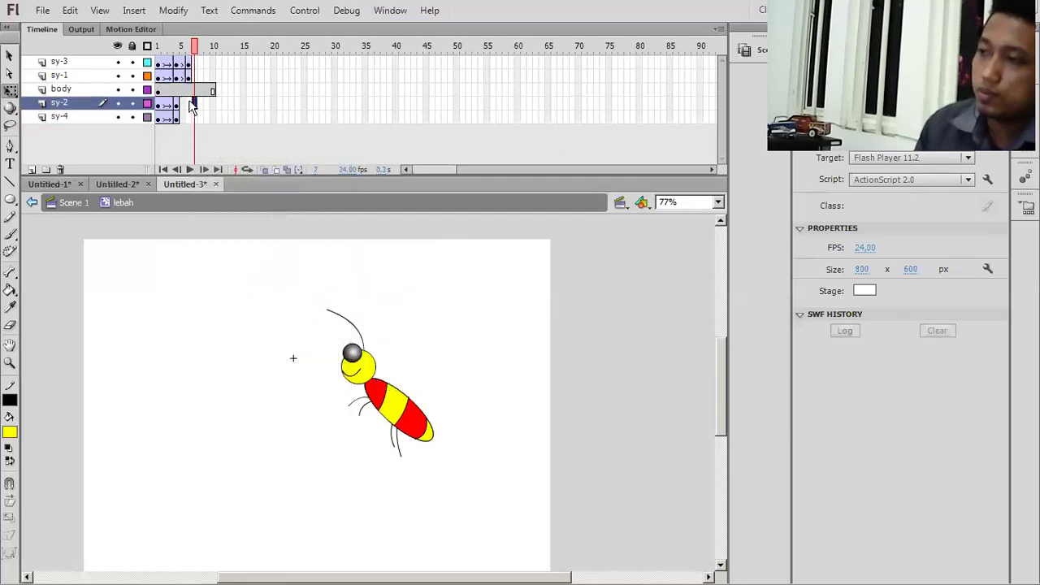
left_click(188, 104)
right_click(188, 115)
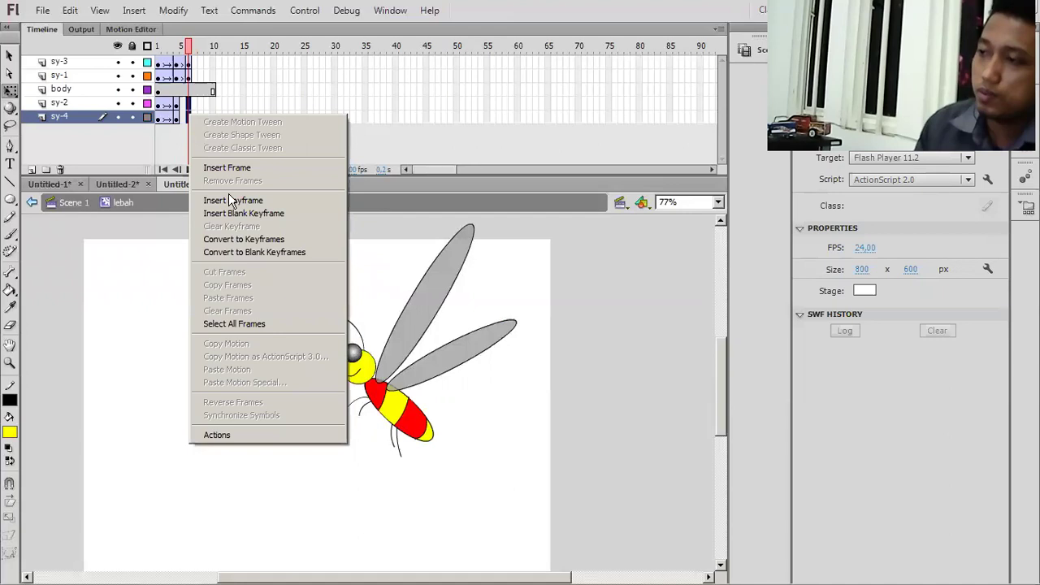
left_click(230, 200)
left_click(199, 123)
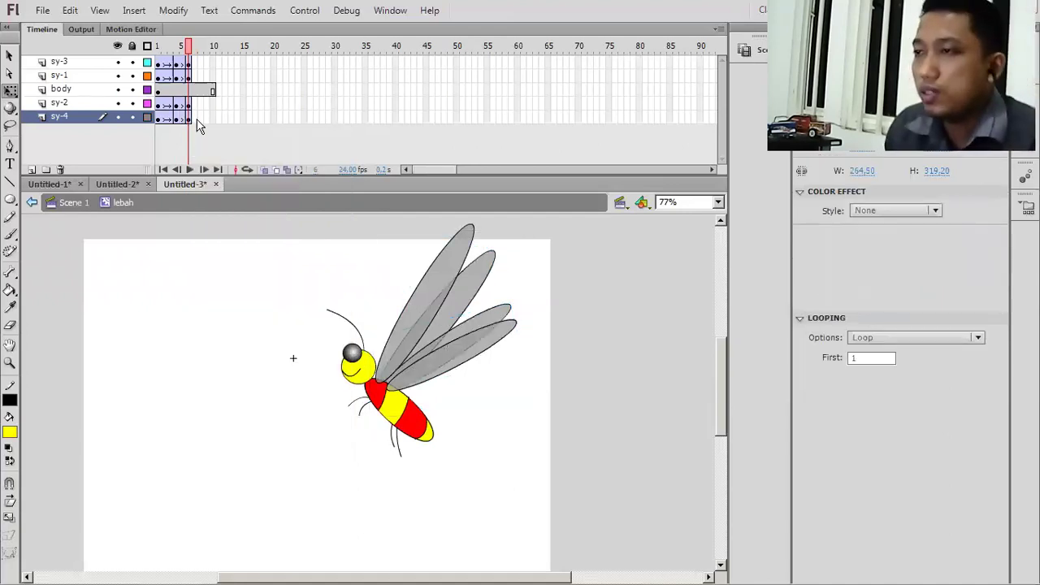
At frame 6, rotate the sy-3 wing and the sy-4 wing slightly counterclockwise about their bases
left_click(188, 65)
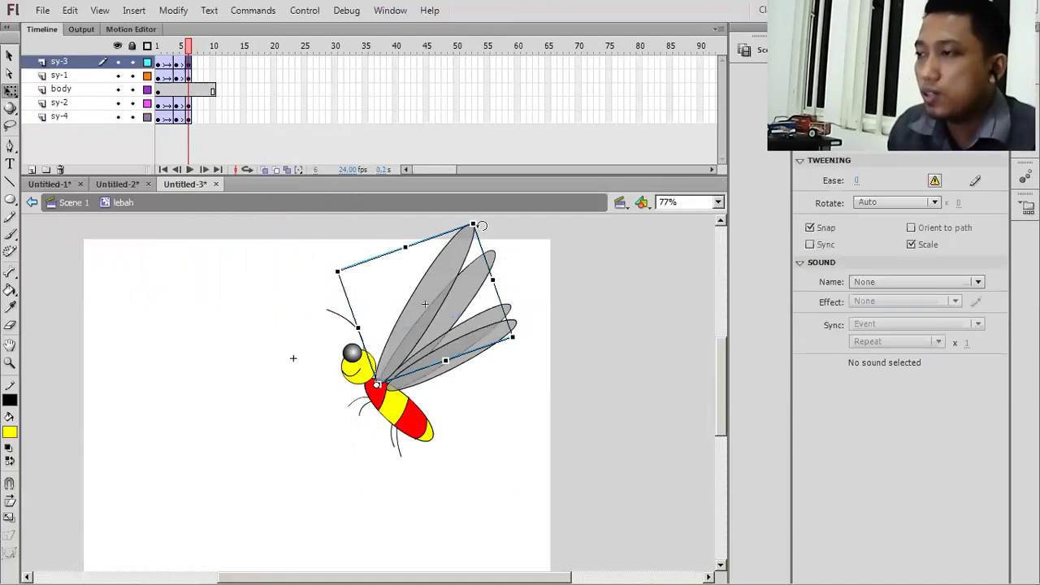
left_click_drag(482, 224, 449, 216)
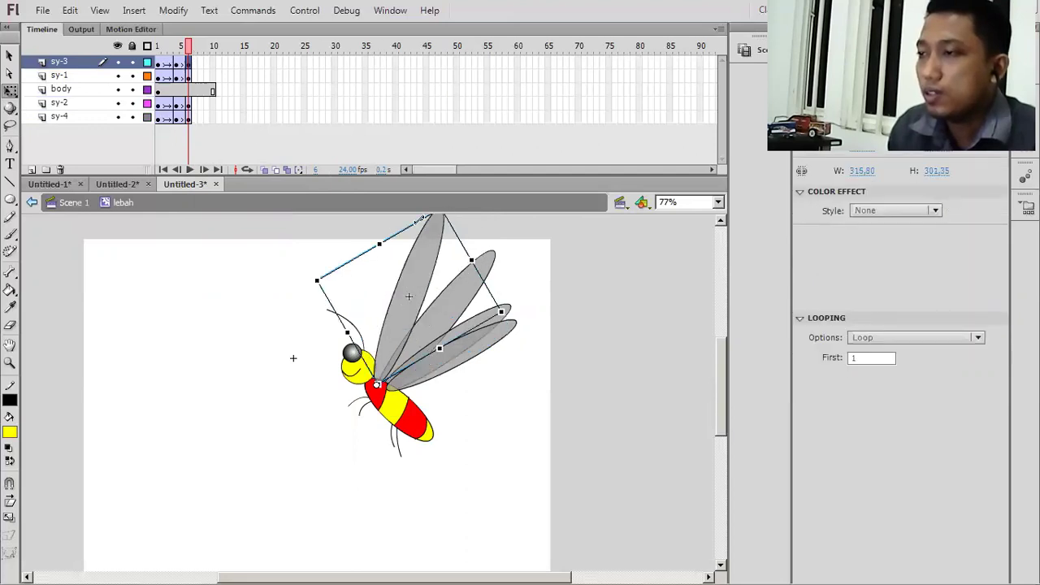
left_click(492, 256)
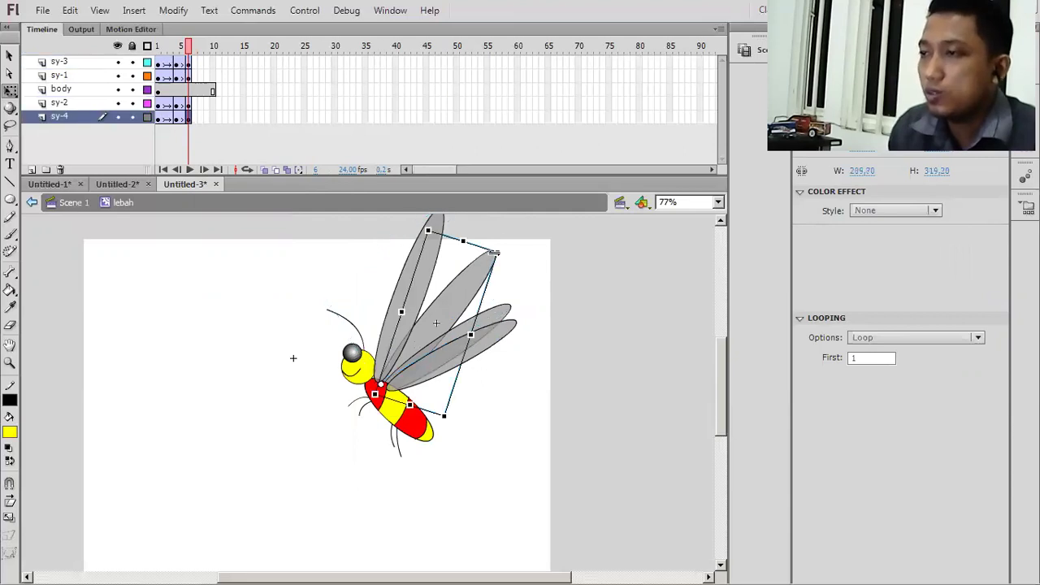
left_click_drag(471, 223, 472, 229)
At frame 6, rotate the sy-2 wing clockwise to nearly horizontal and the sy-1 wing clockwise to just above it, and play the animation from frame 1
left_click(189, 116)
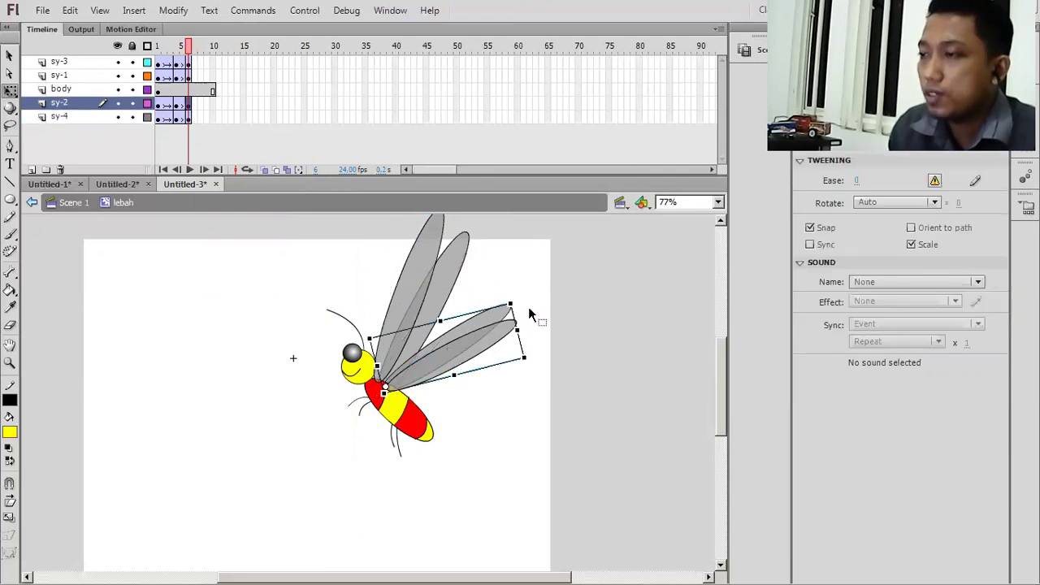
left_click_drag(529, 348, 531, 411)
left_click_drag(504, 339, 503, 334)
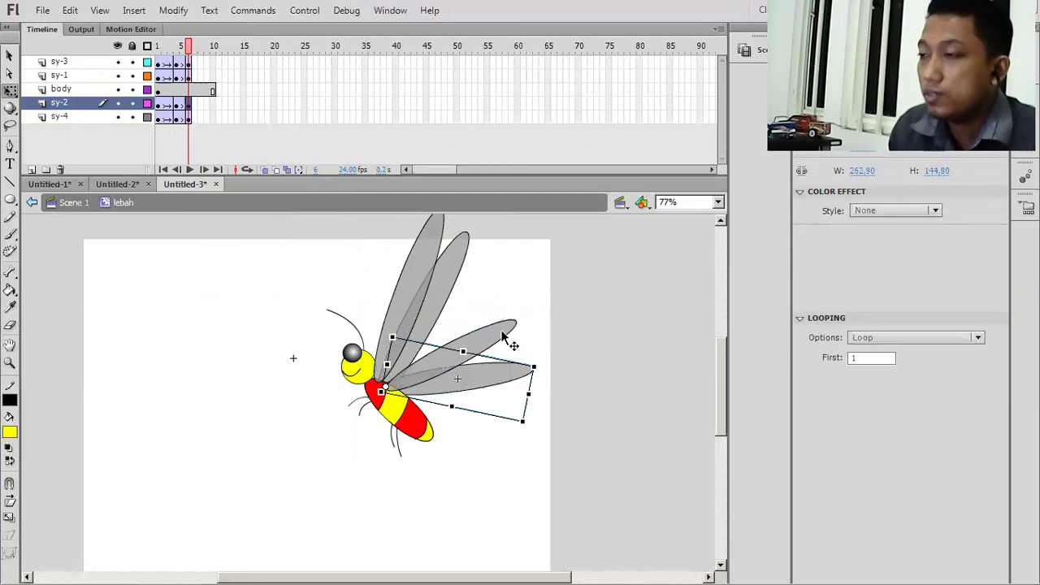
left_click(503, 337)
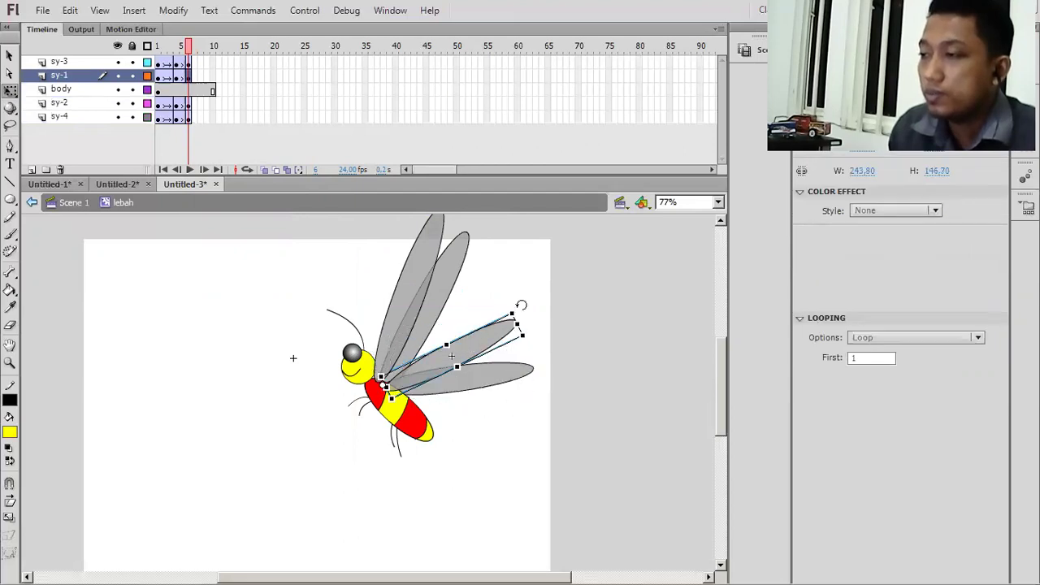
key("ctrl+z")
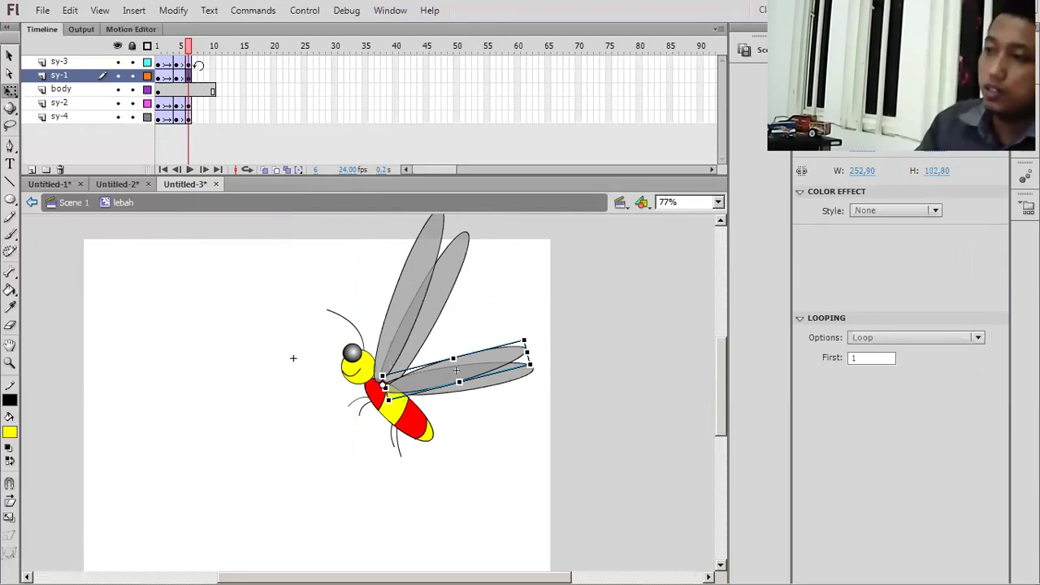
left_click_drag(192, 48, 157, 46)
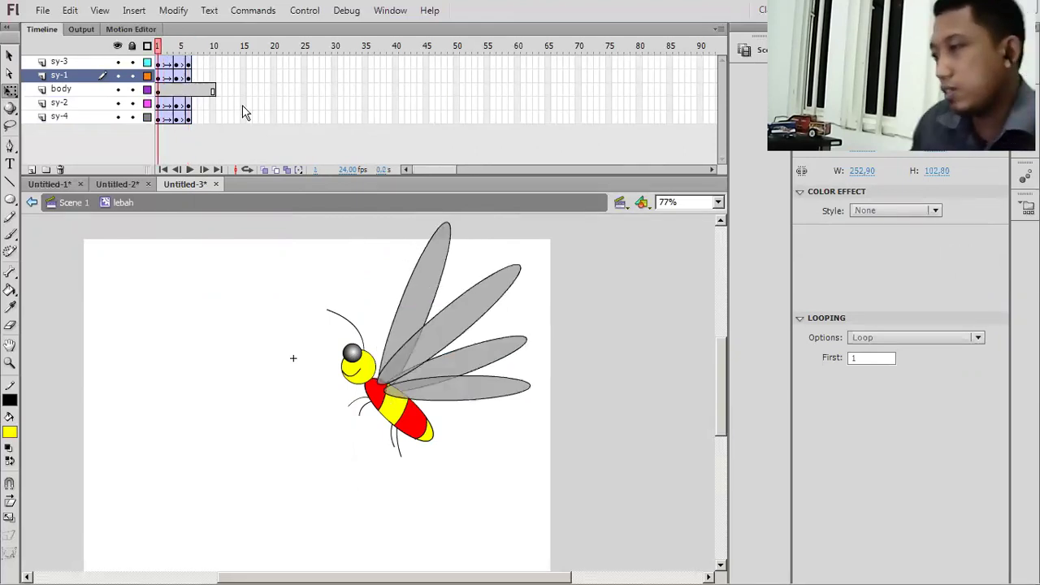
key("Return")
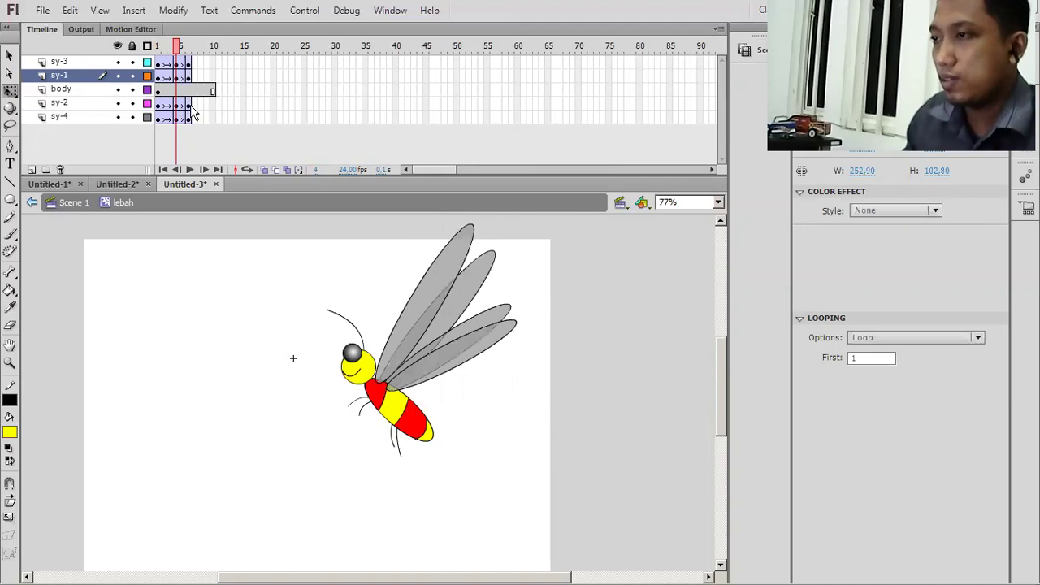
Copy the frame 1 keyframes of the sy-3 and sy-1 layers and paste them at frame 8
left_click(159, 64)
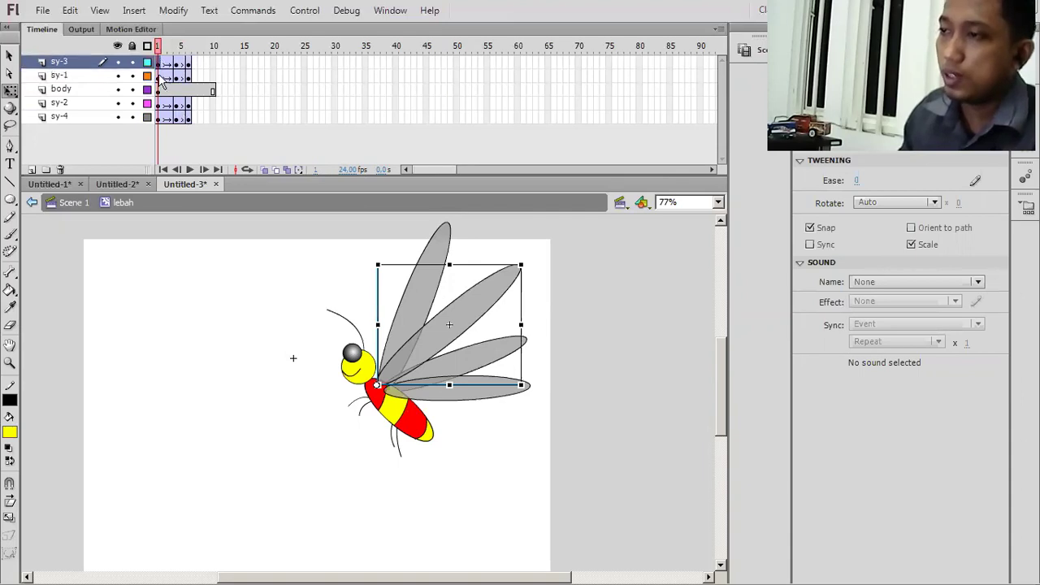
left_click(159, 75)
right_click(160, 76)
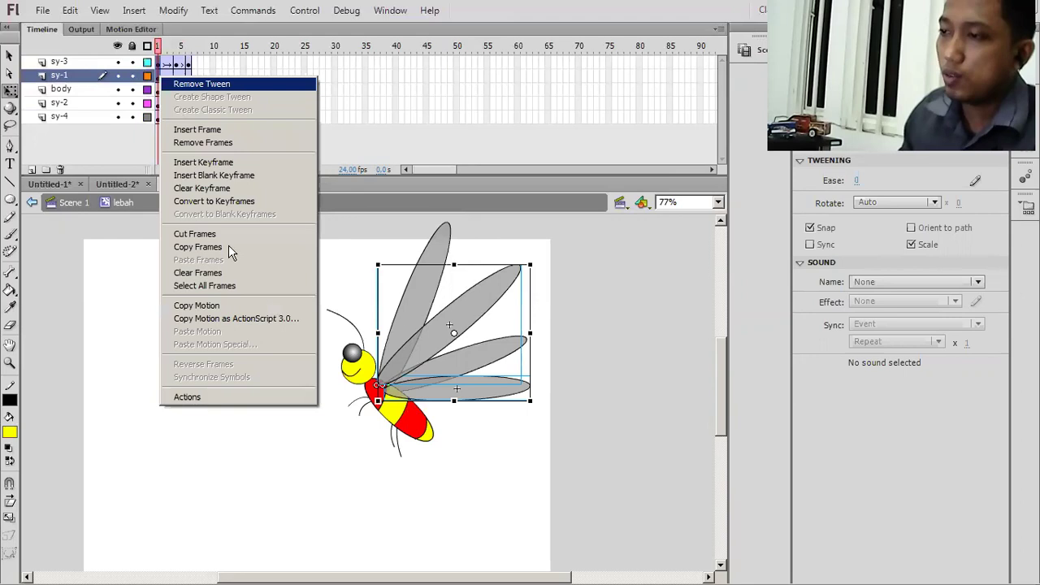
left_click(228, 247)
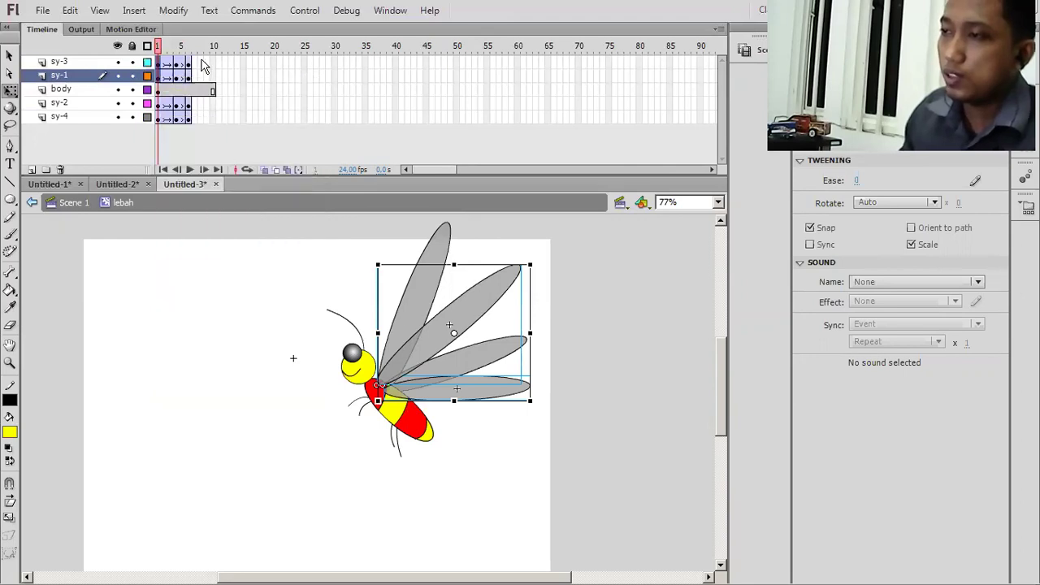
left_click(201, 63)
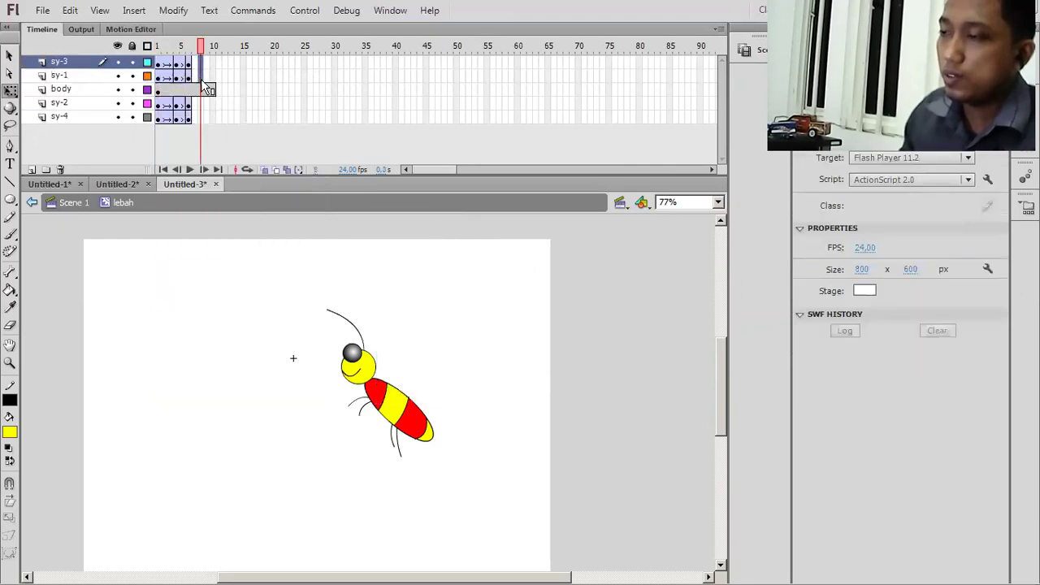
right_click(201, 76)
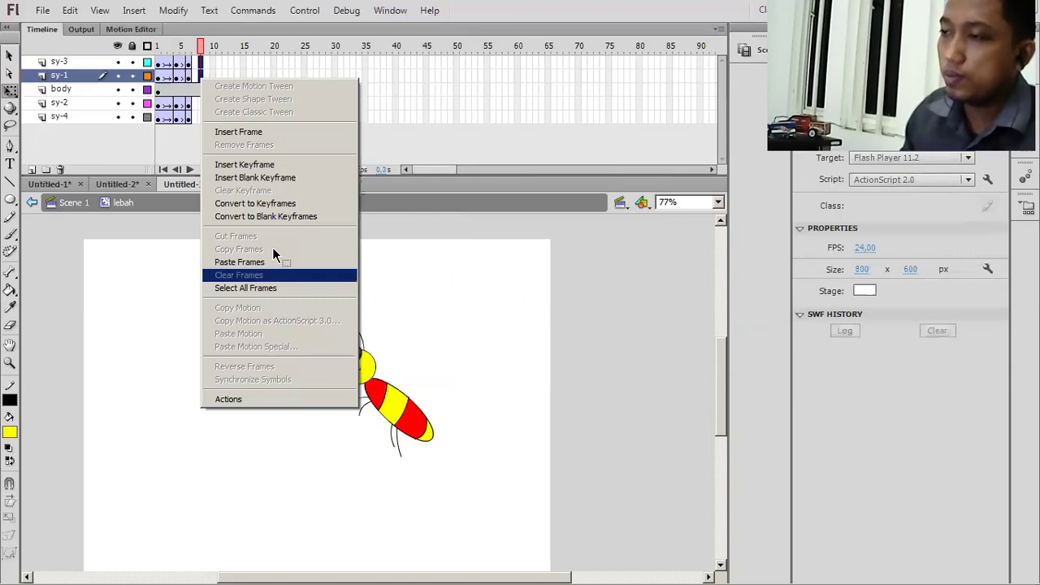
left_click(240, 262)
At frame 8, rotate the sy-3 wing counterclockwise to steeply upright and the sy-1 wing clockwise to below horizontal
left_click(454, 329)
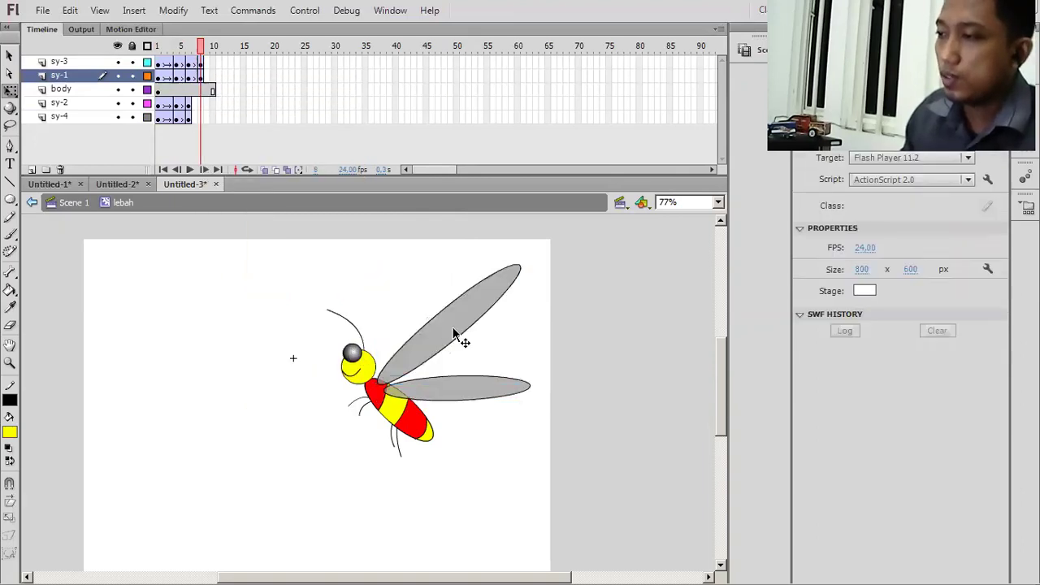
left_click(518, 265)
left_click_drag(530, 257, 464, 236)
left_click(529, 390)
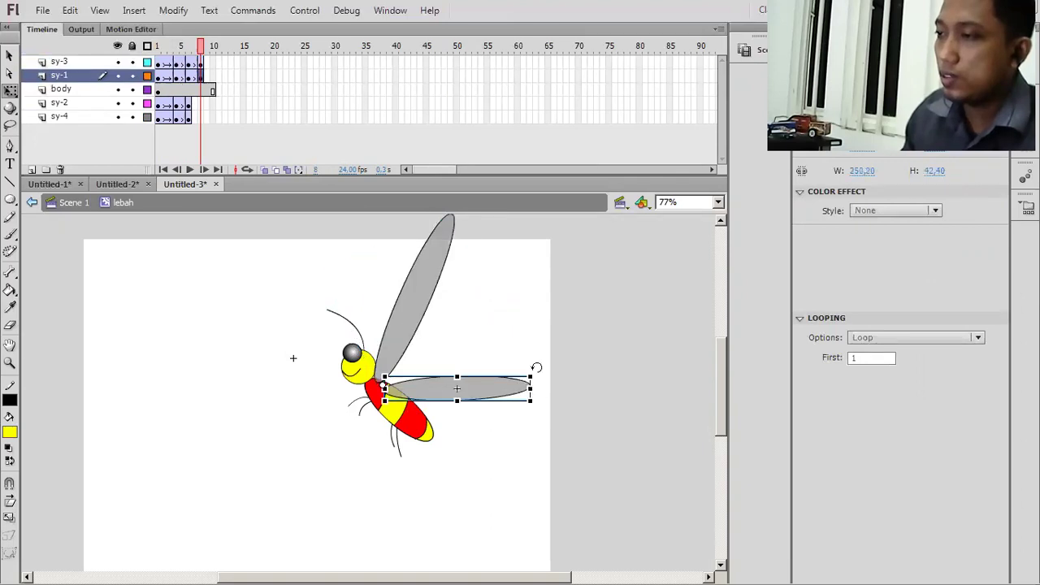
left_click_drag(536, 367, 541, 431)
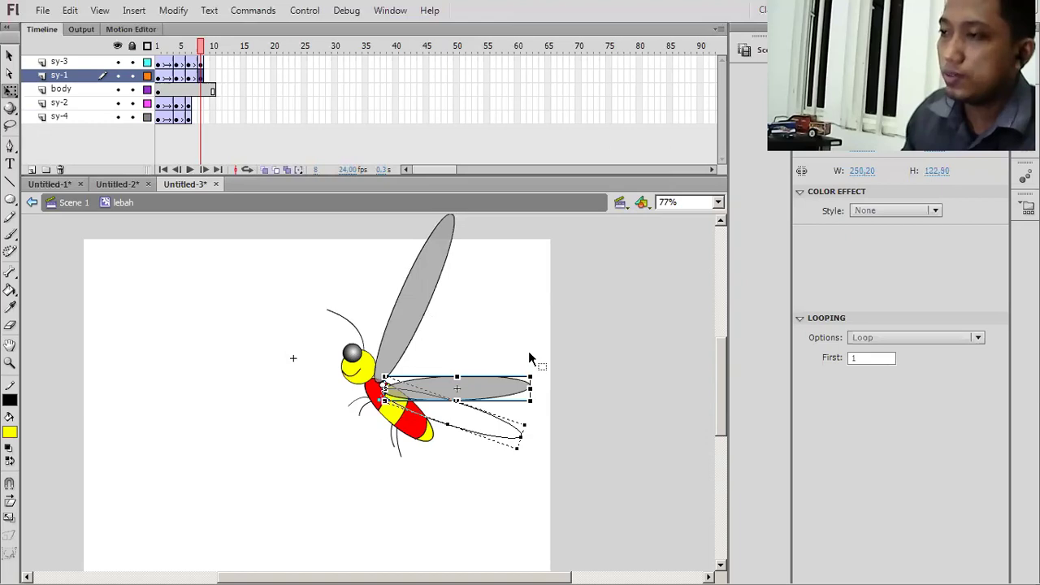
Copy the frame 1 keyframes of the sy-2 and sy-4 layers and paste them at frame 8
left_click(157, 104)
left_click(157, 119)
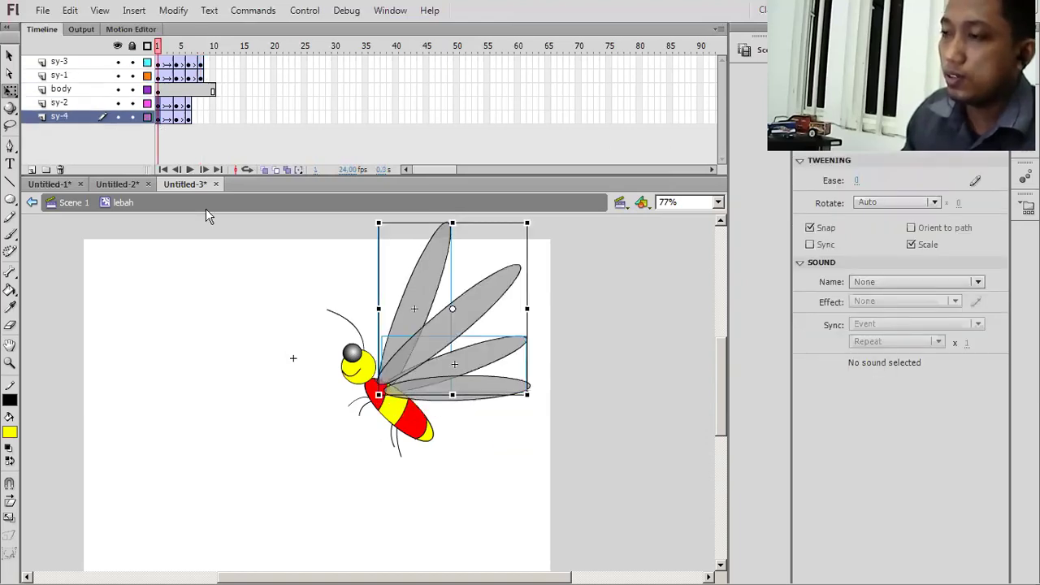
right_click(157, 120)
left_click(195, 292)
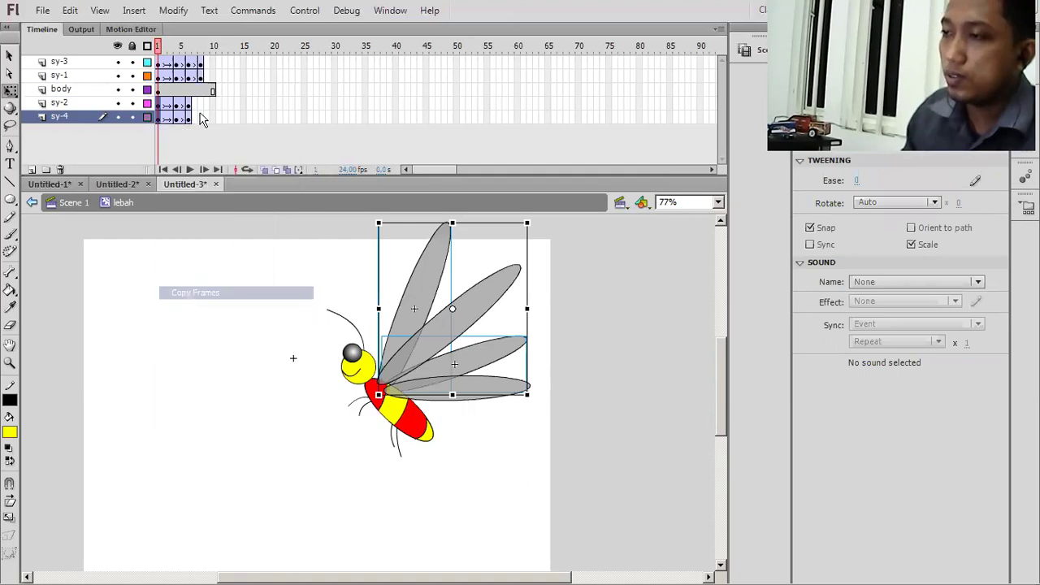
left_click(201, 118)
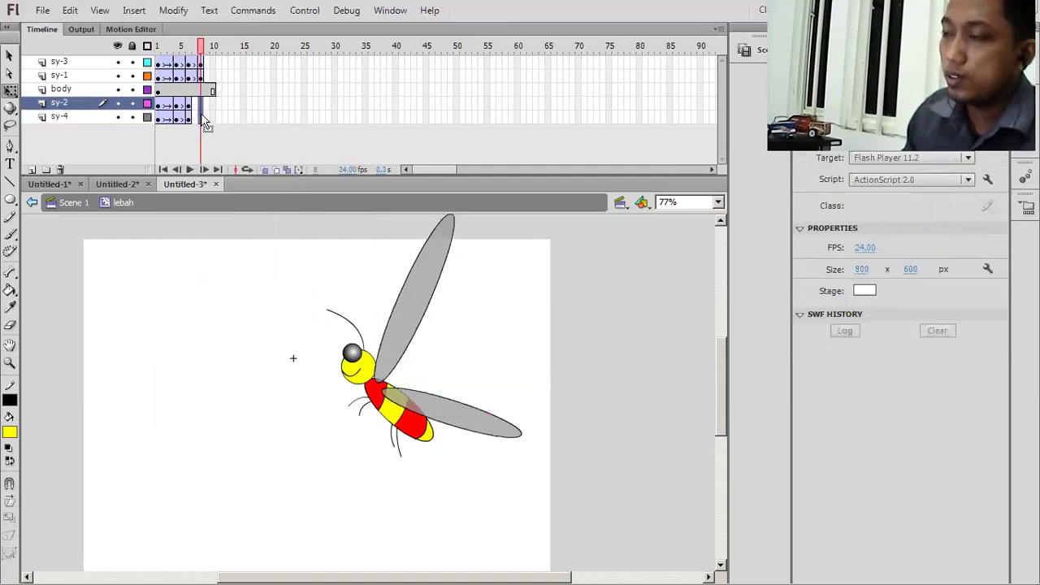
right_click(203, 118)
left_click(286, 299)
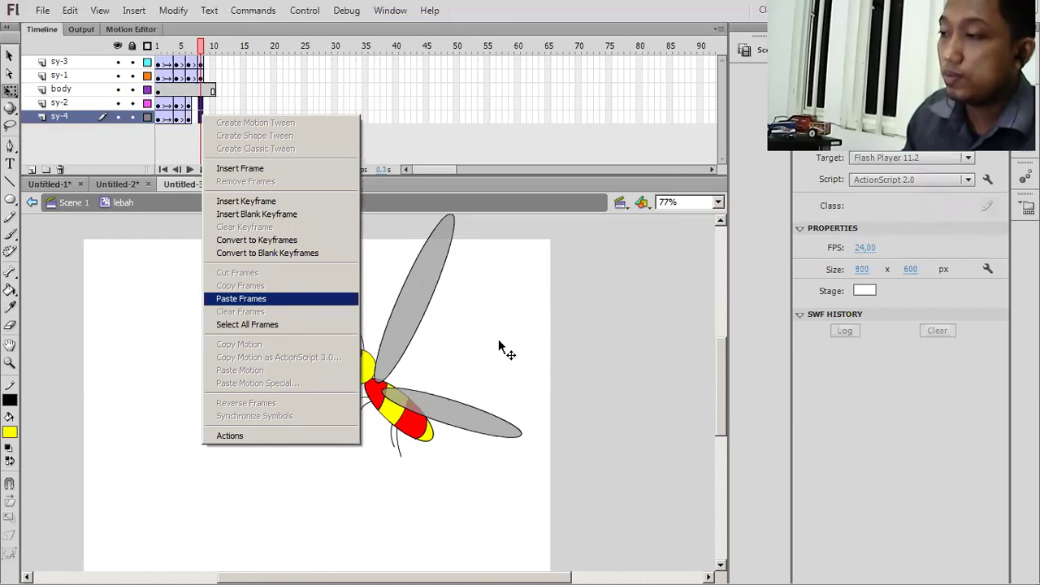
At frame 8, rotate the sy-2 wing clockwise to just below horizontal and the sy-4 wing counterclockwise to nearly vertical, and play the animation from frame 1
left_click(518, 361)
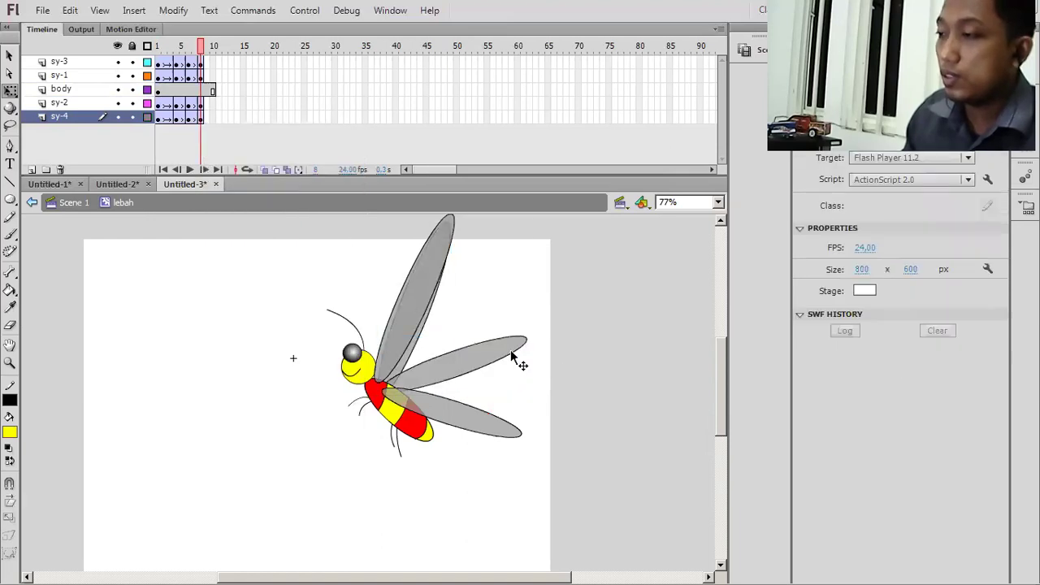
left_click(530, 329)
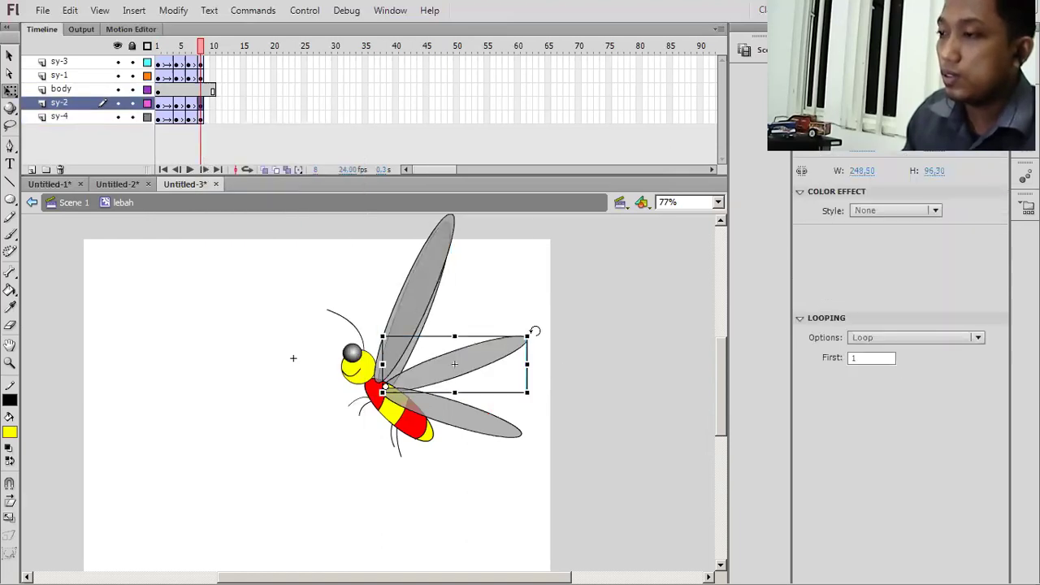
left_click_drag(561, 403, 559, 403)
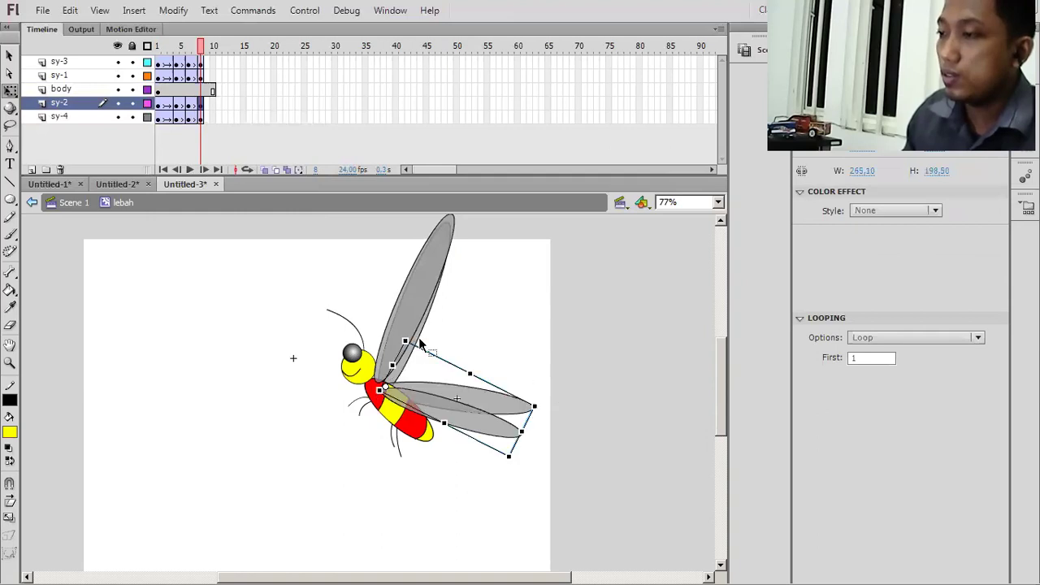
left_click(427, 351)
left_click(451, 230)
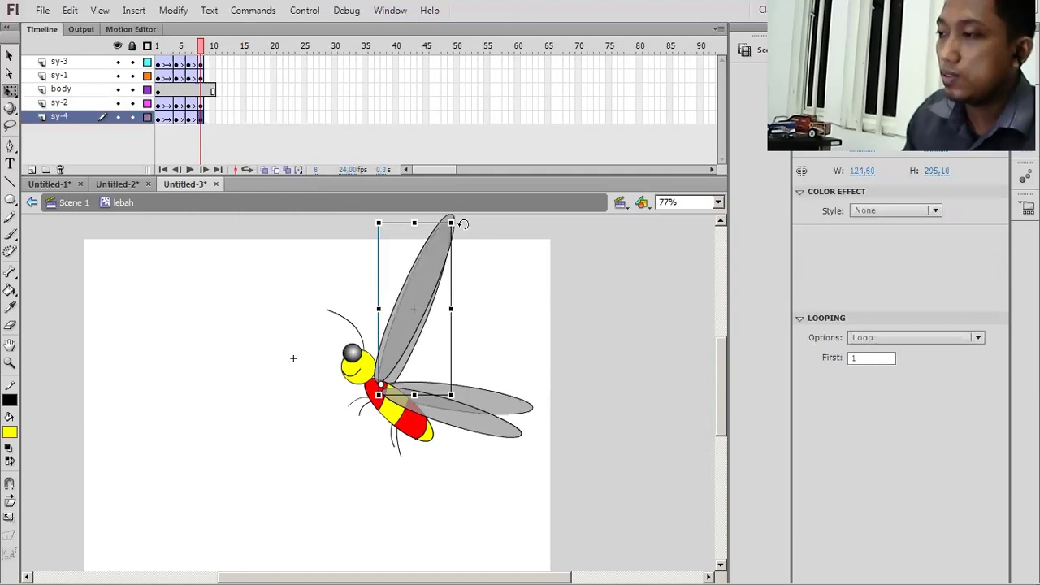
left_click_drag(489, 244, 418, 224)
left_click(200, 49)
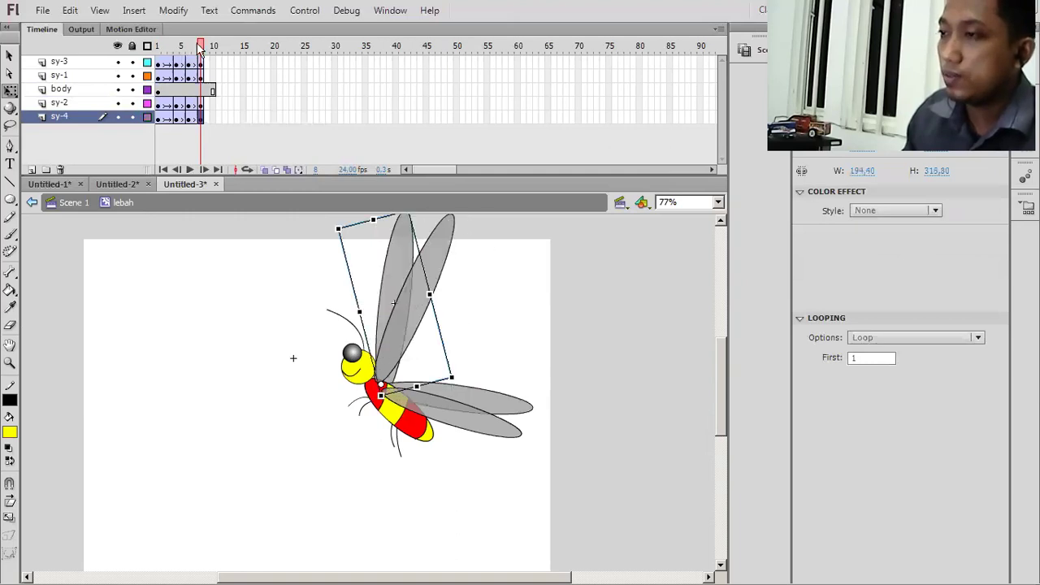
left_click_drag(187, 45, 139, 96)
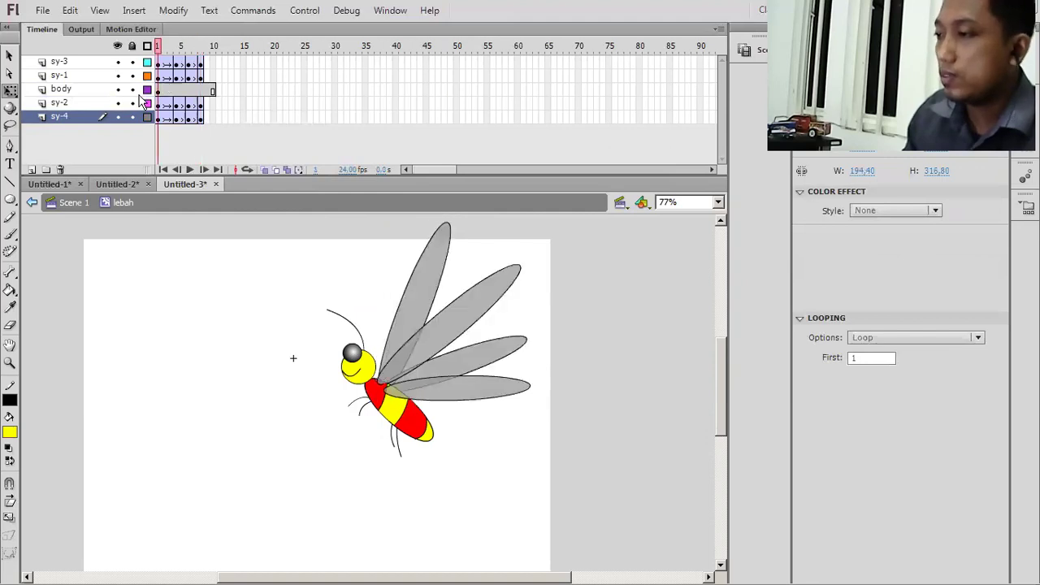
key("Return")
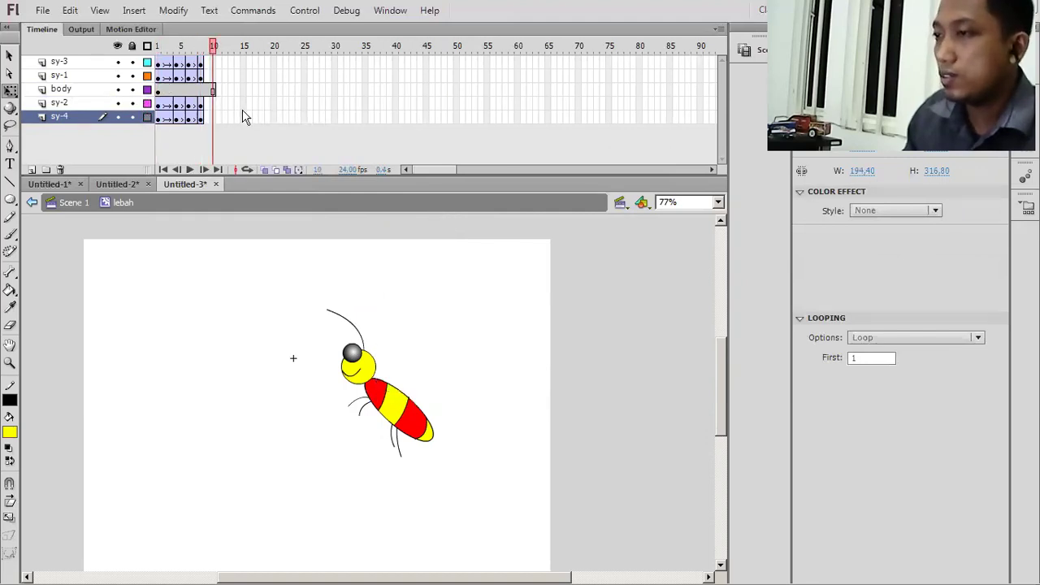
Remove frames 9 and 10 from the body layer so it ends at frame 8 with the wing layers
left_click(211, 91)
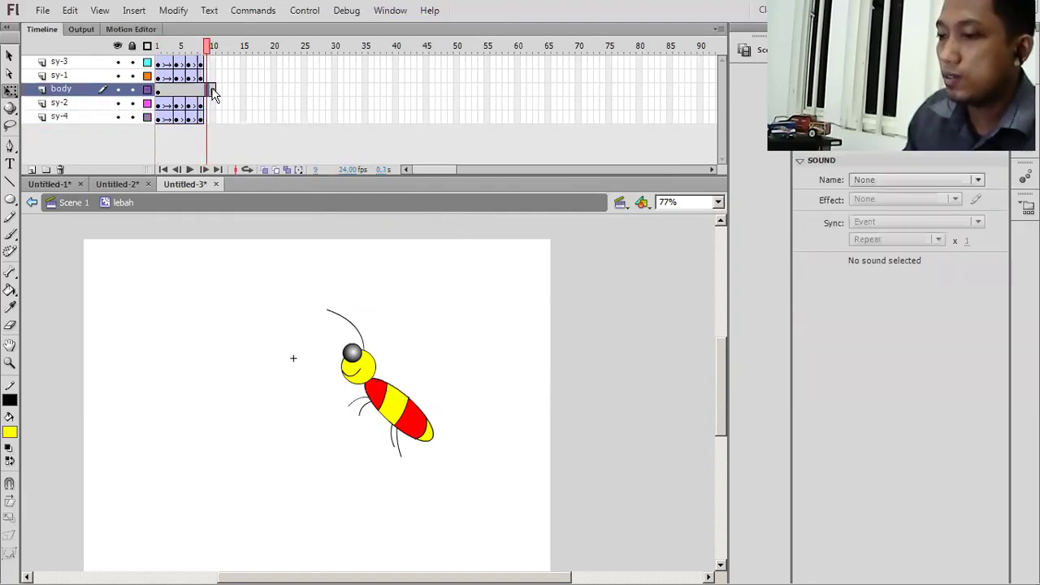
right_click(212, 91)
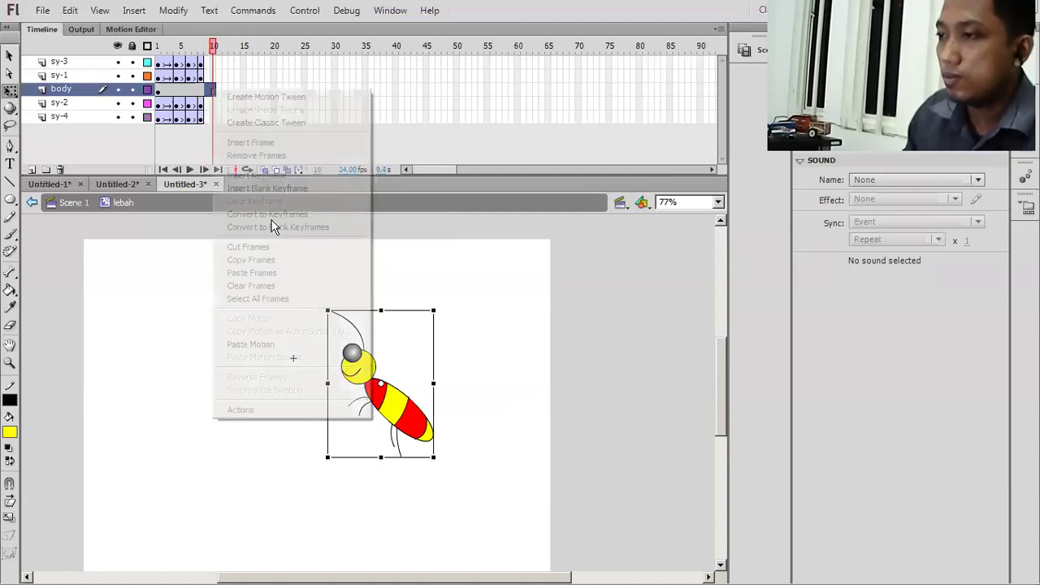
left_click(270, 174)
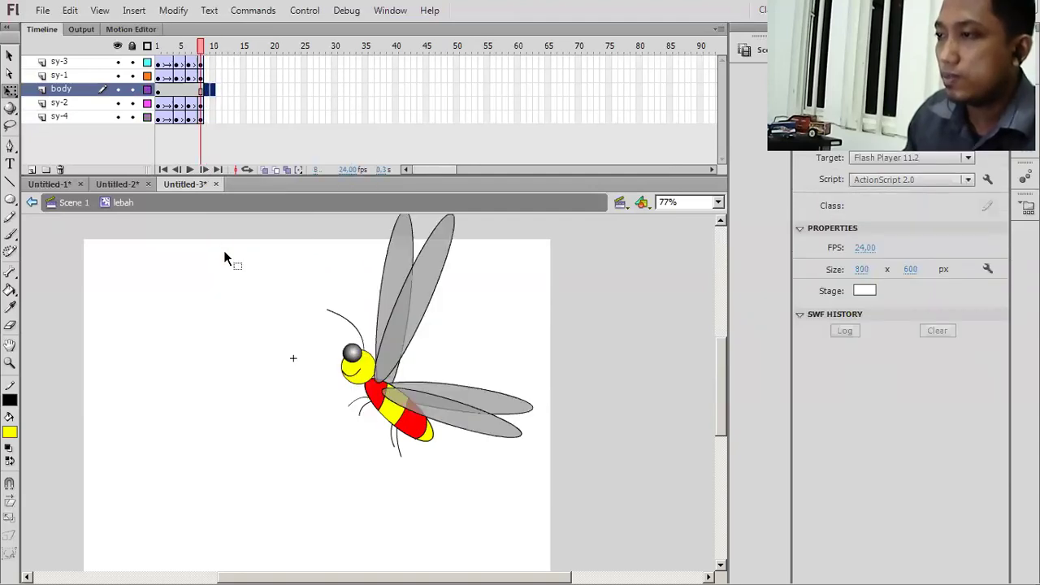
left_click(228, 258)
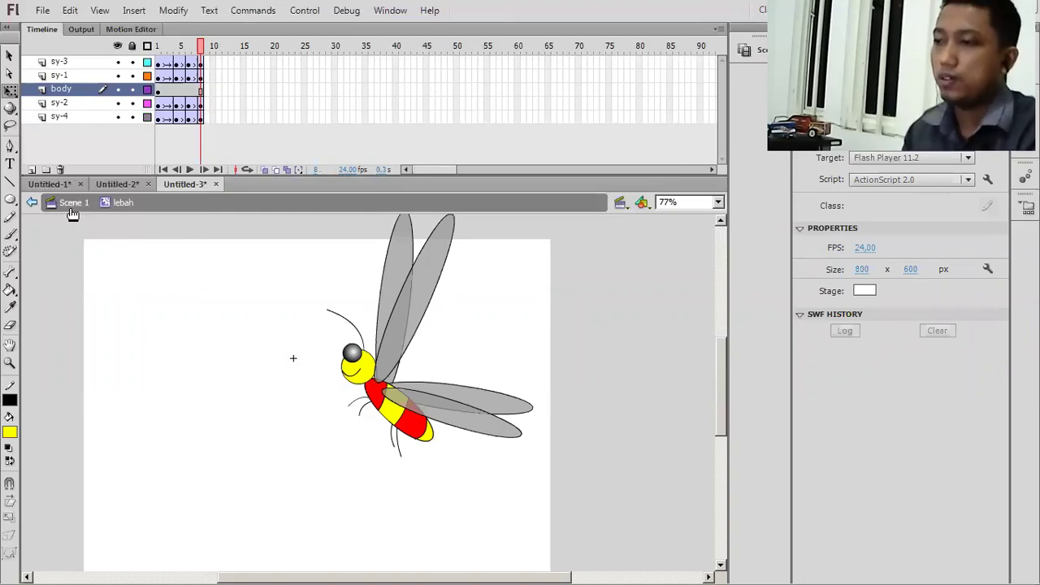
Return to Scene 1 from the lebah symbol and move the bee down and slightly left on the stage
double_click(469, 281)
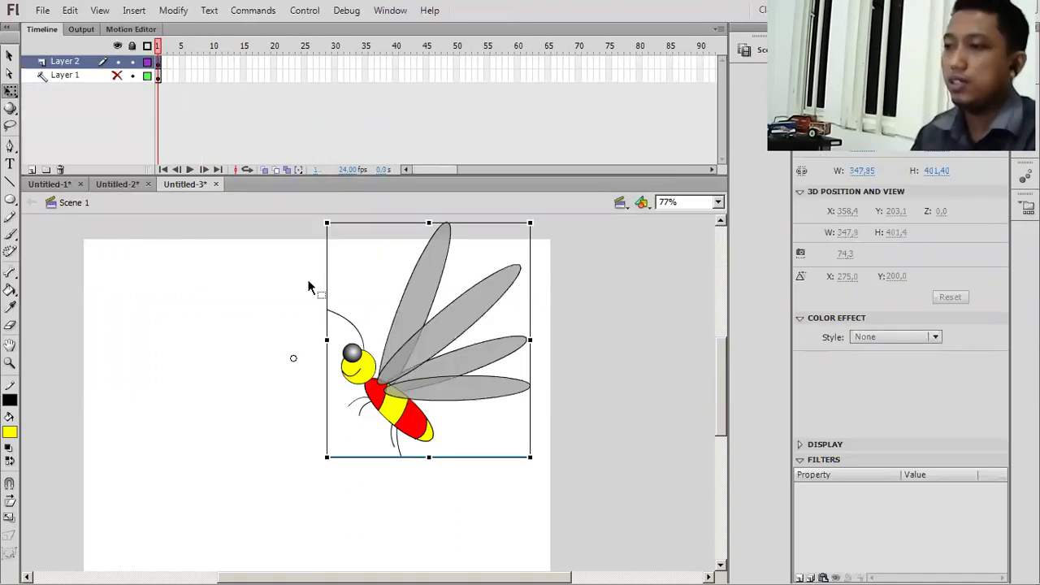
left_click_drag(404, 379, 388, 434)
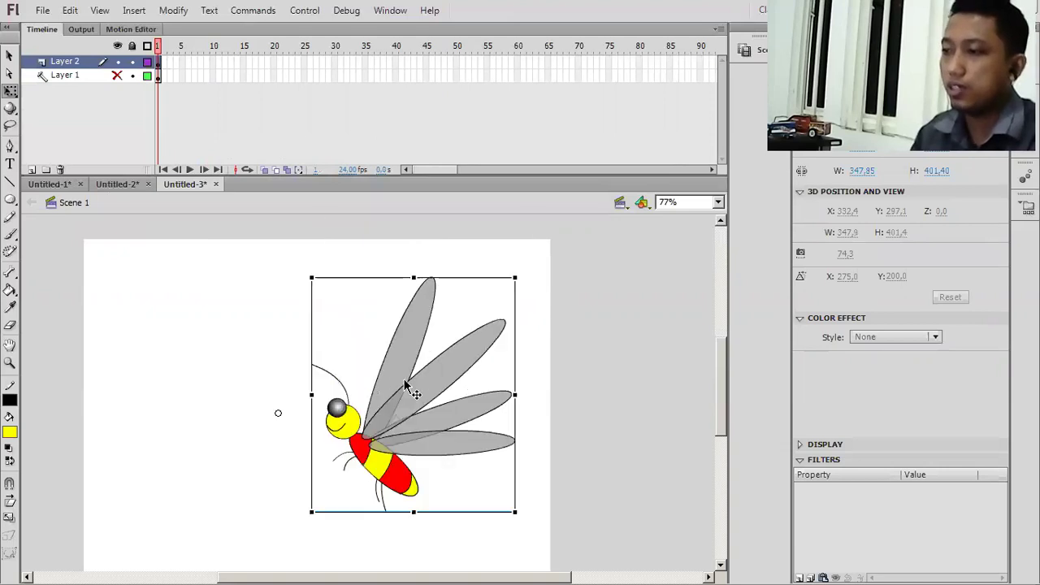
key("ctrl+e")
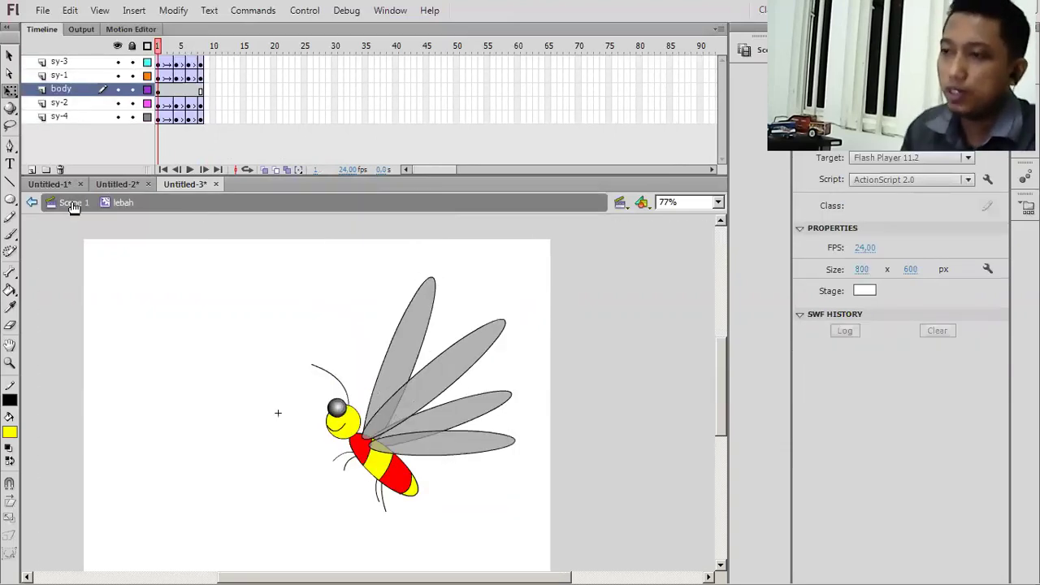
double_click(132, 314)
Test the movie to watch the bee's wings flap in the preview window, and close the preview
key("ctrl+Return")
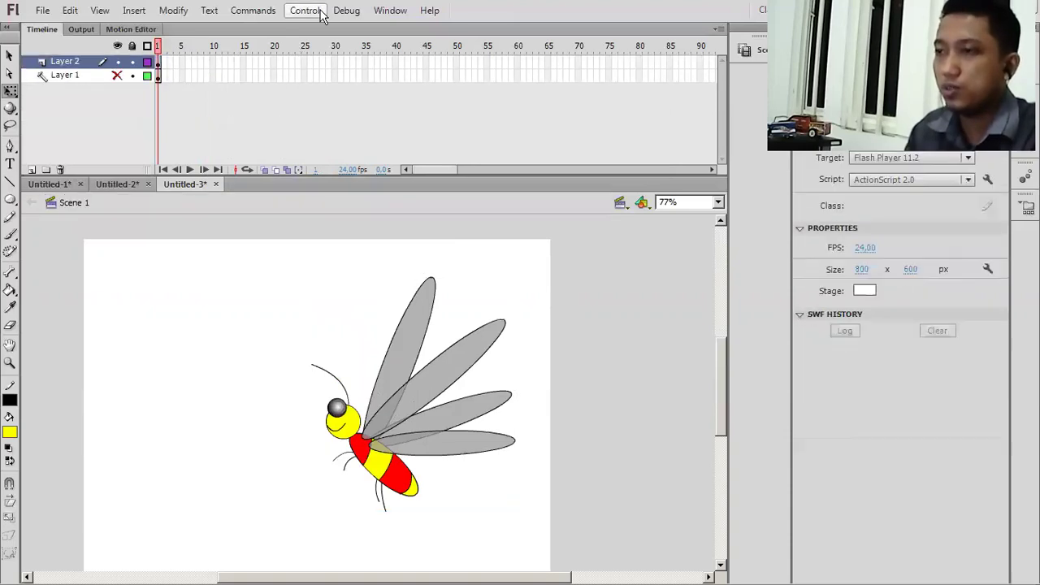
left_click(307, 11)
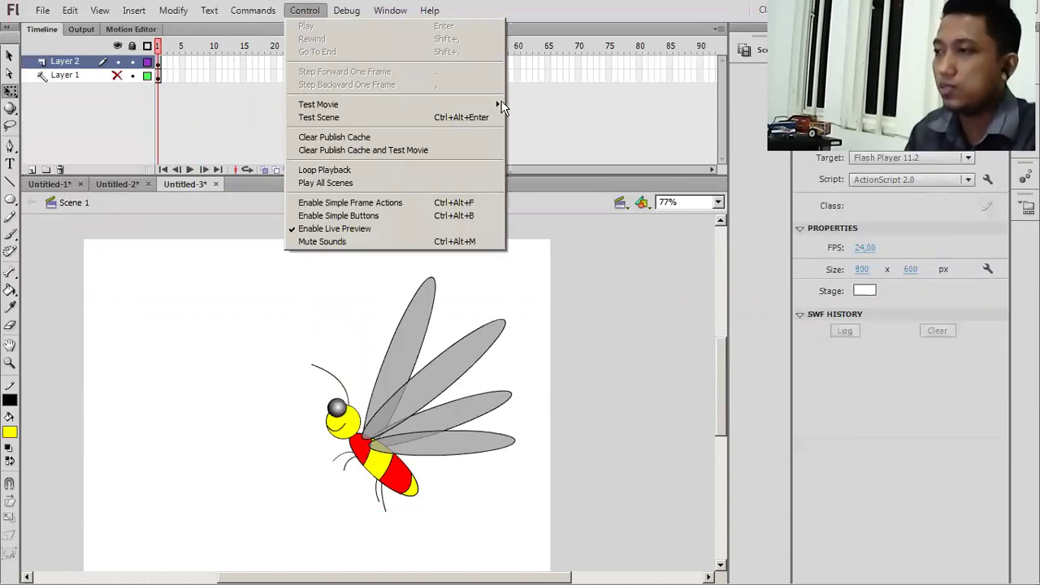
mouse_move(492, 104)
left_click(564, 177)
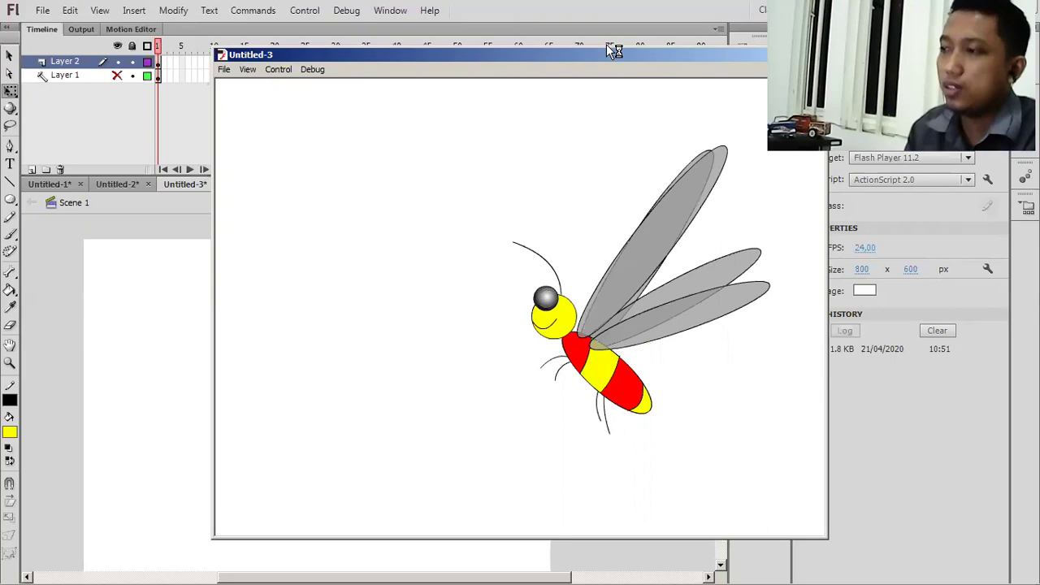
left_click_drag(609, 55, 470, 91)
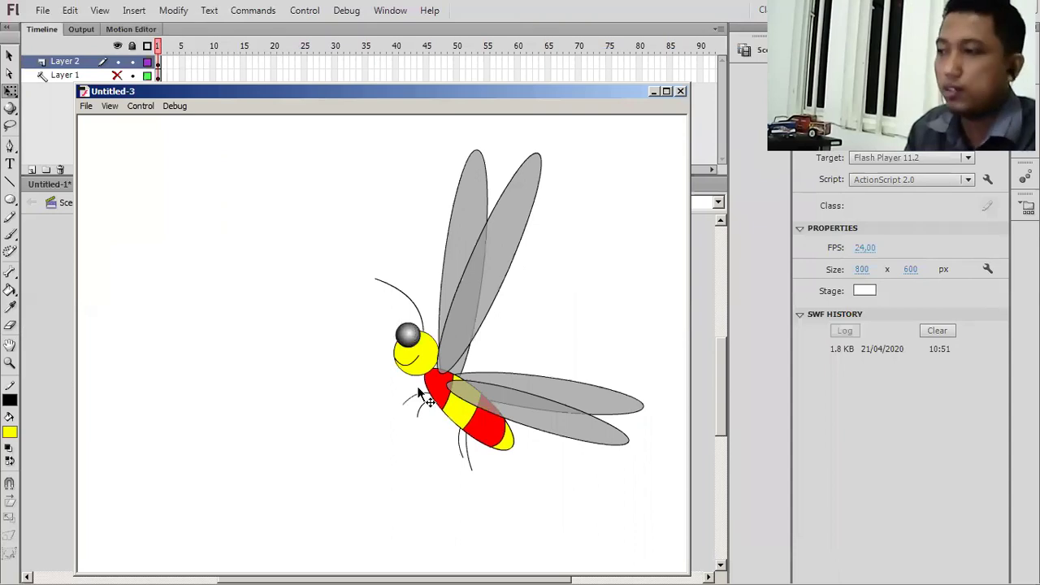
key("ctrl+w")
Scale the bee down to half size, about 174 by 200 px, and move it to the right edge of the stage
left_click_drag(515, 278, 499, 302)
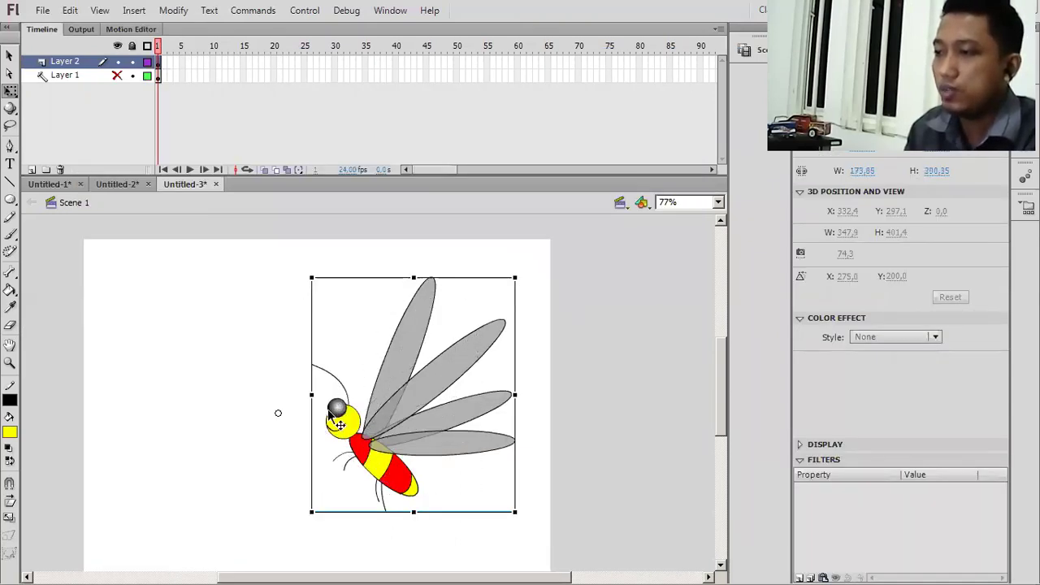
key("ctrl+z")
left_click_drag(338, 426, 530, 375)
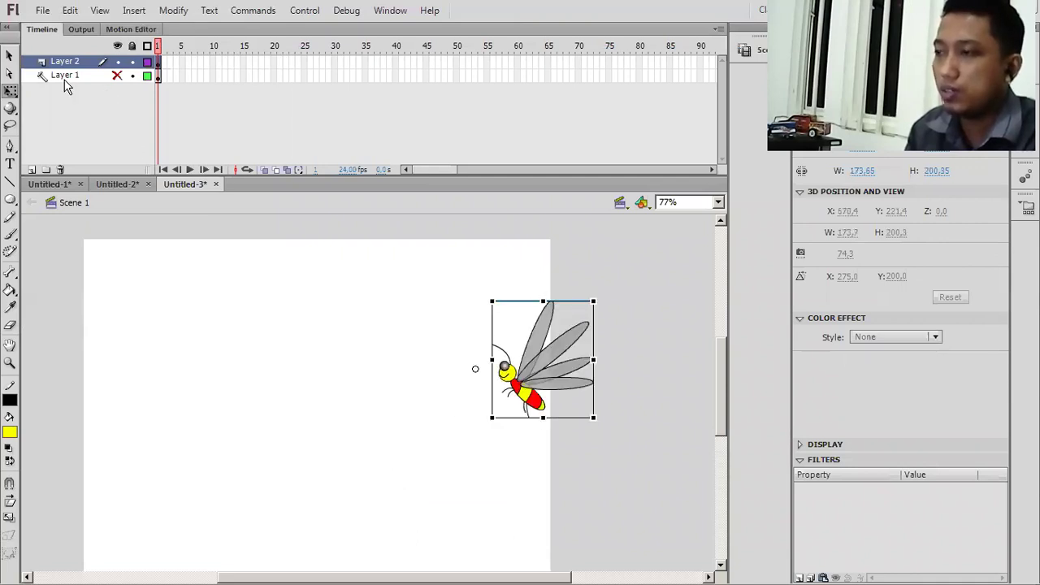
Add a new layer above Layer 2 and draw a horizontal yellow oval with a black outline on the left part of the stage
left_click(33, 169)
left_click(72, 236)
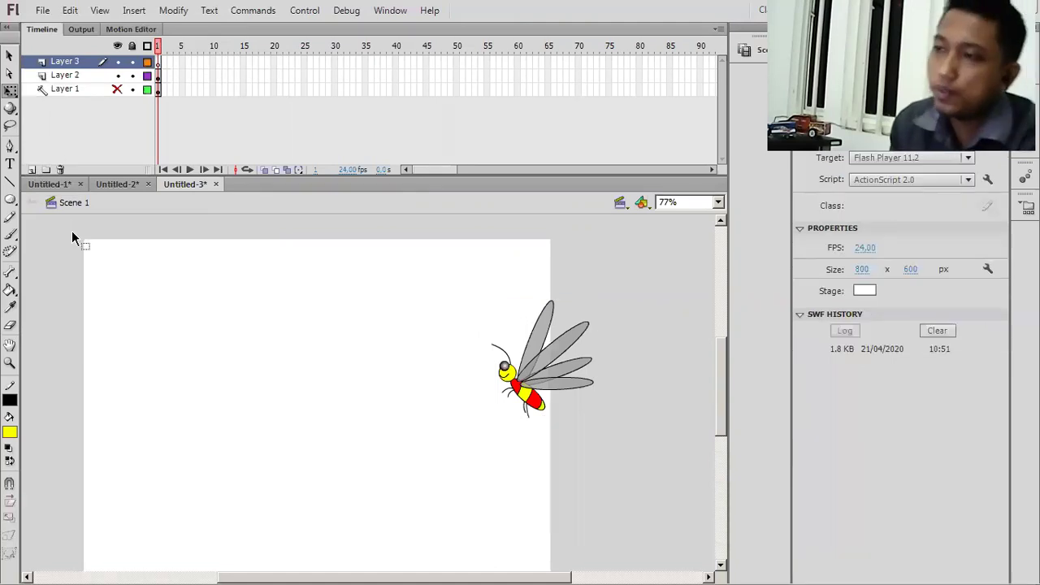
left_click(11, 199)
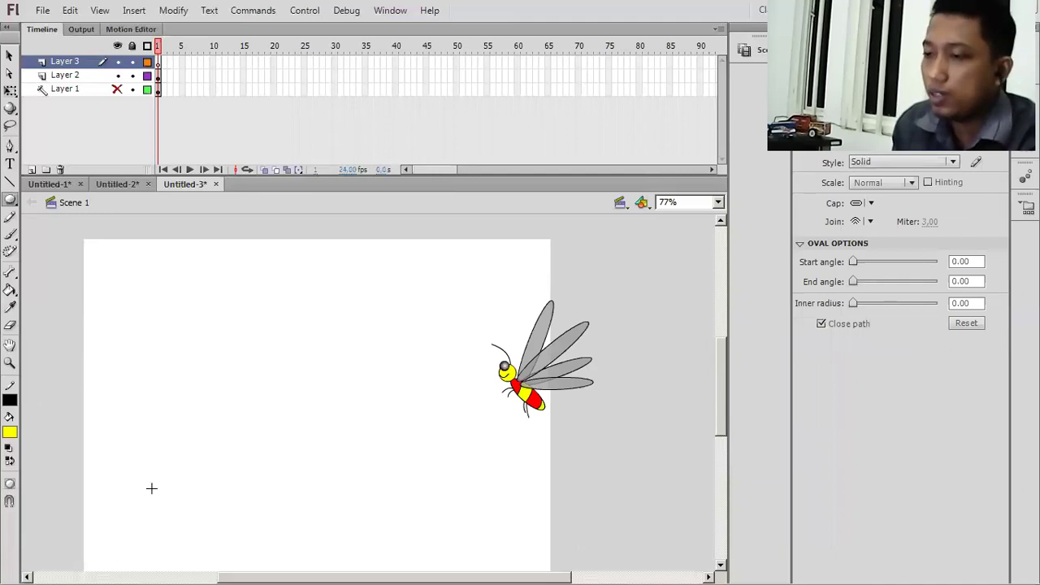
scroll(153, 441, "down", 2)
scroll(138, 431, "up", 2)
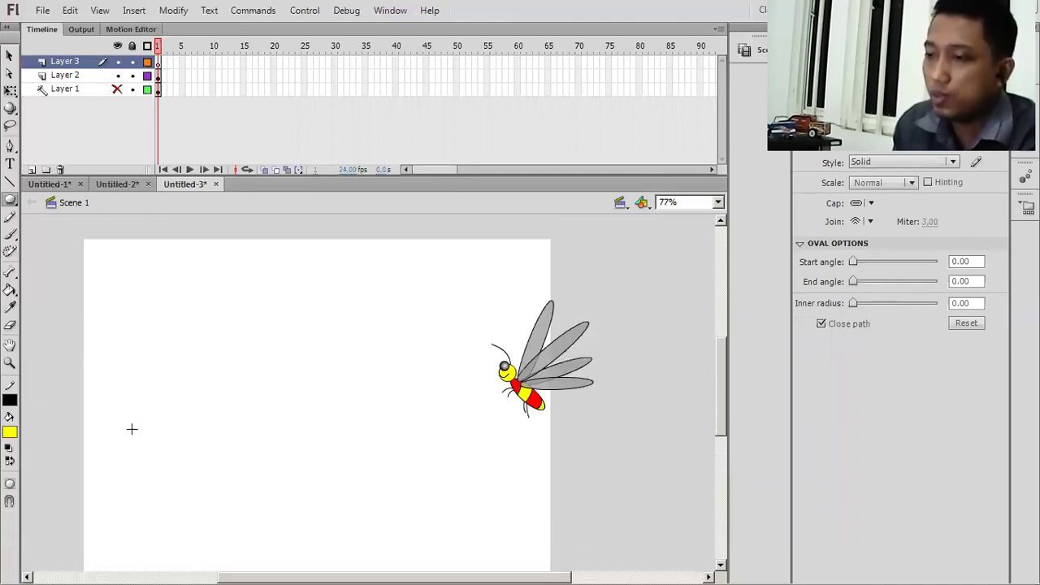
scroll(130, 414, "down", 2)
left_click_drag(161, 323, 236, 367)
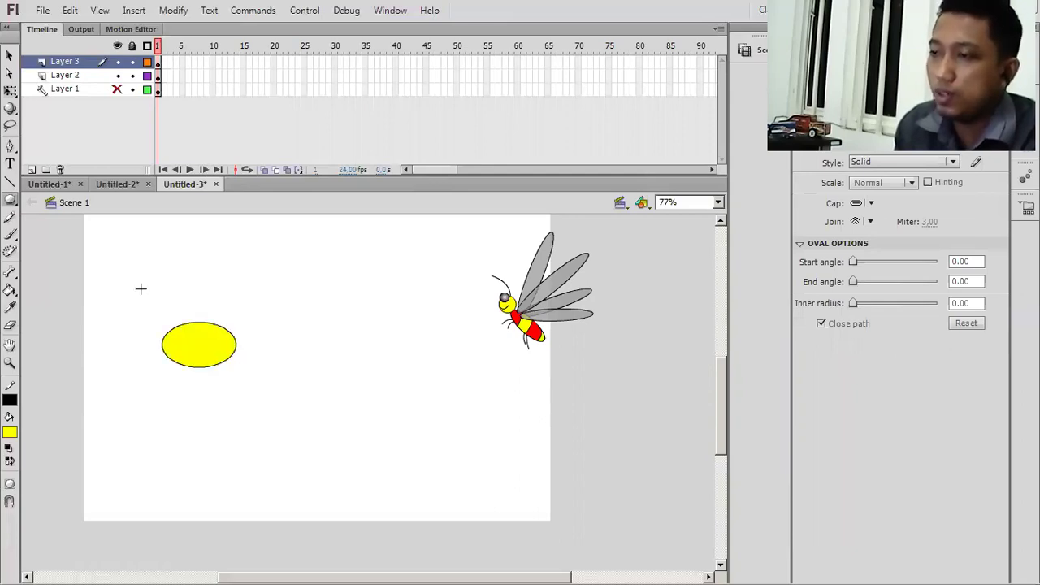
Draw a narrow upright yellow oval and arrange rotated copies of it as seven petals fanned around the horizontal oval's upper side
left_click_drag(185, 336, 144, 310)
left_click(9, 91)
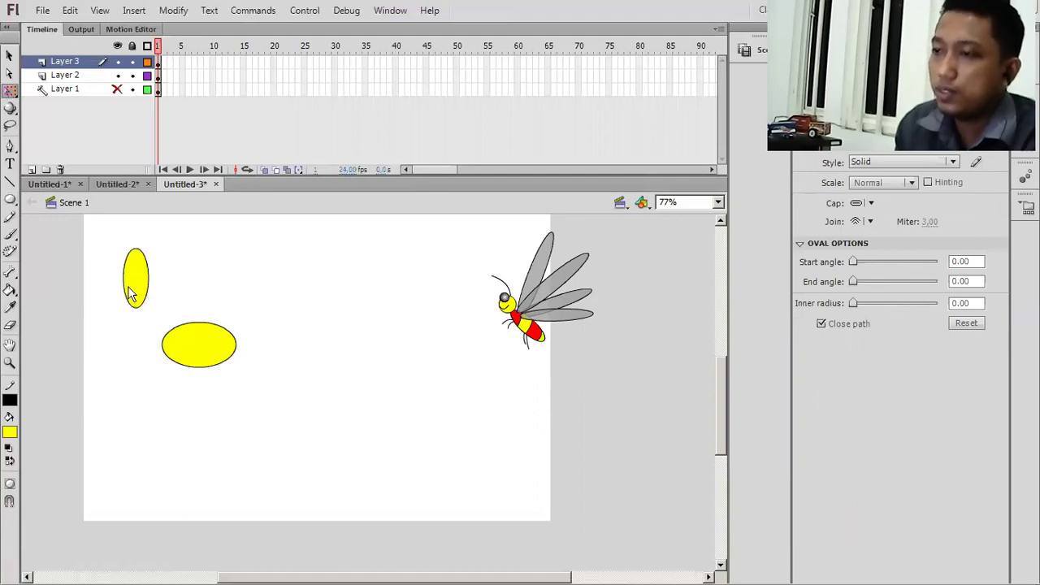
left_click(134, 276)
mouse_move(138, 274)
left_mouse_down()
mouse_move(195, 301)
mouse_move(209, 271)
mouse_move(193, 283)
mouse_move(239, 297)
left_mouse_up()
key("ctrl+z")
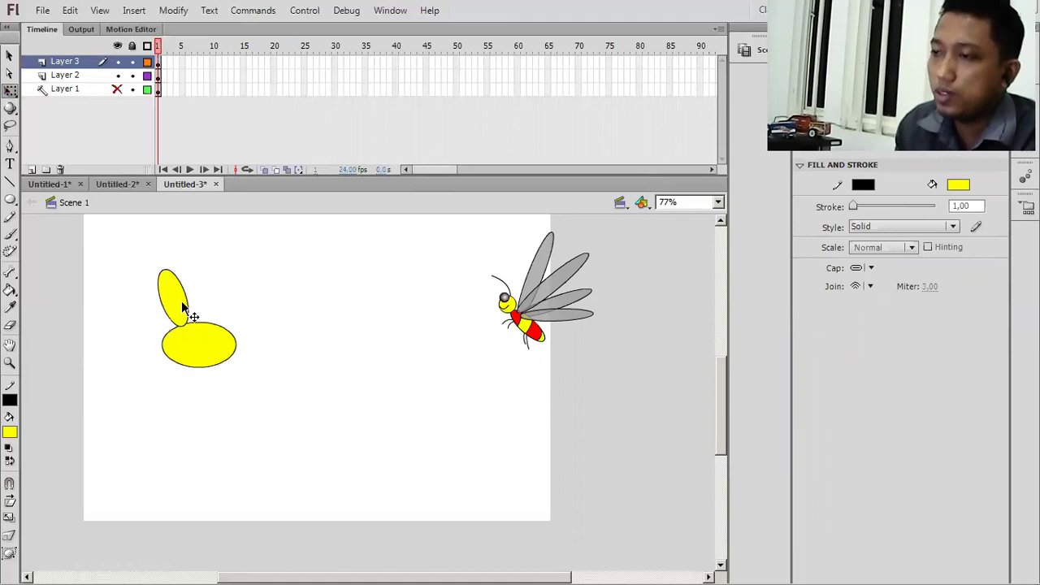
left_click(190, 312)
left_click_drag(180, 306, 258, 347)
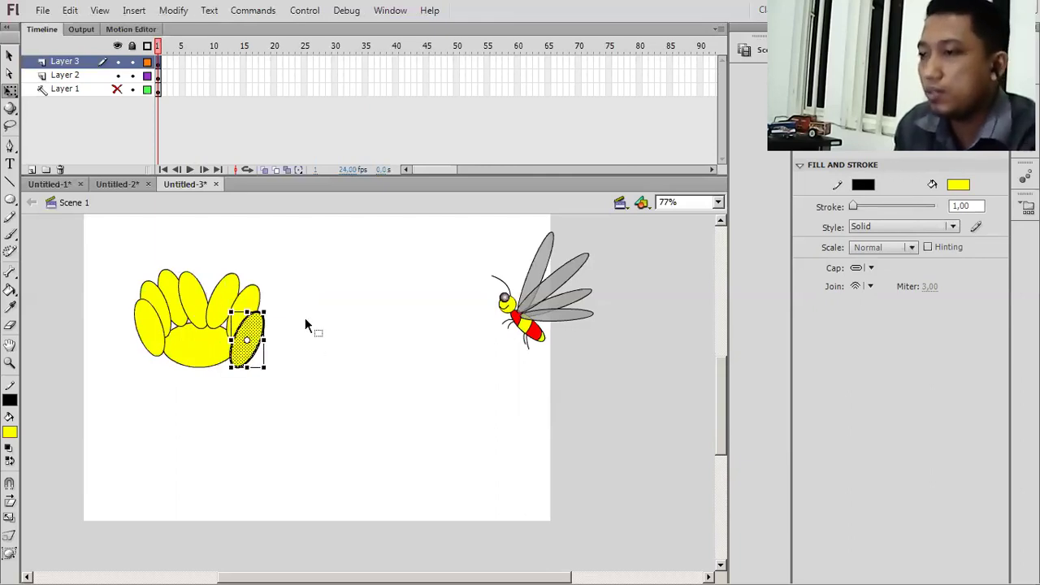
left_click(216, 327)
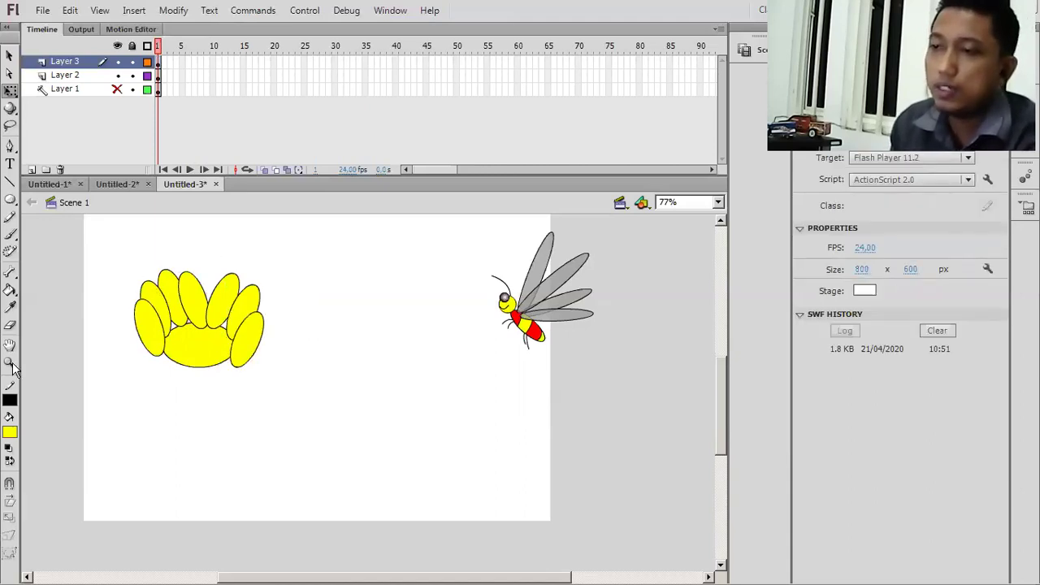
Fill the flower's horizontal oval and all seven petals with orange-red using the Paint Bucket tool
left_click(10, 292)
key("s")
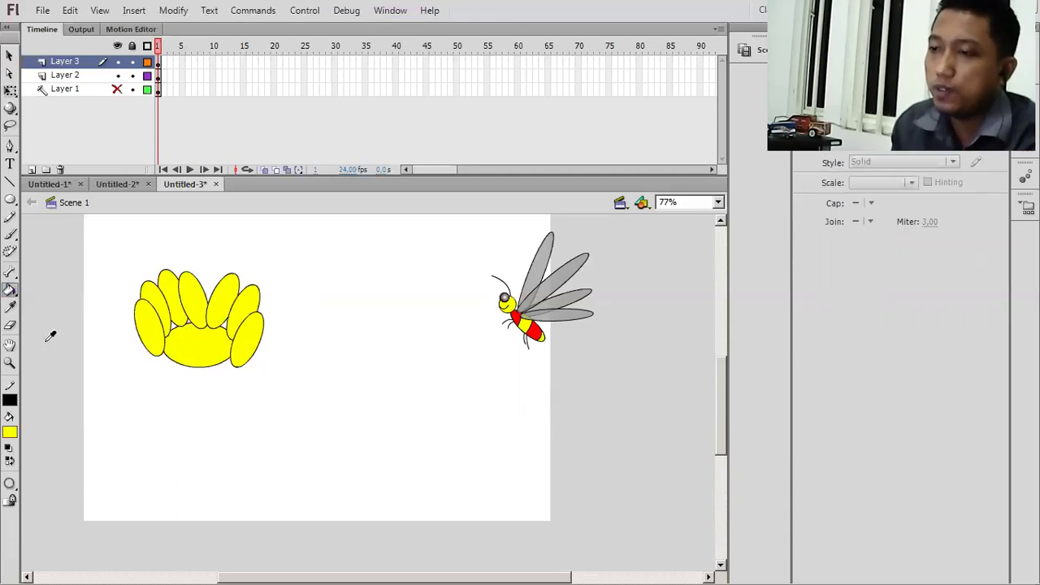
left_click(193, 341)
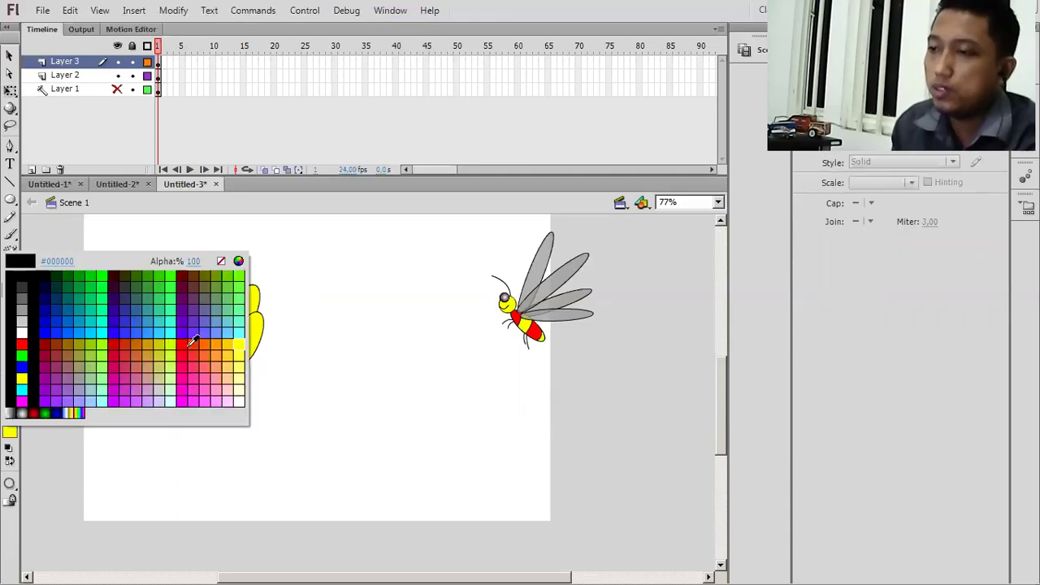
left_click(174, 300)
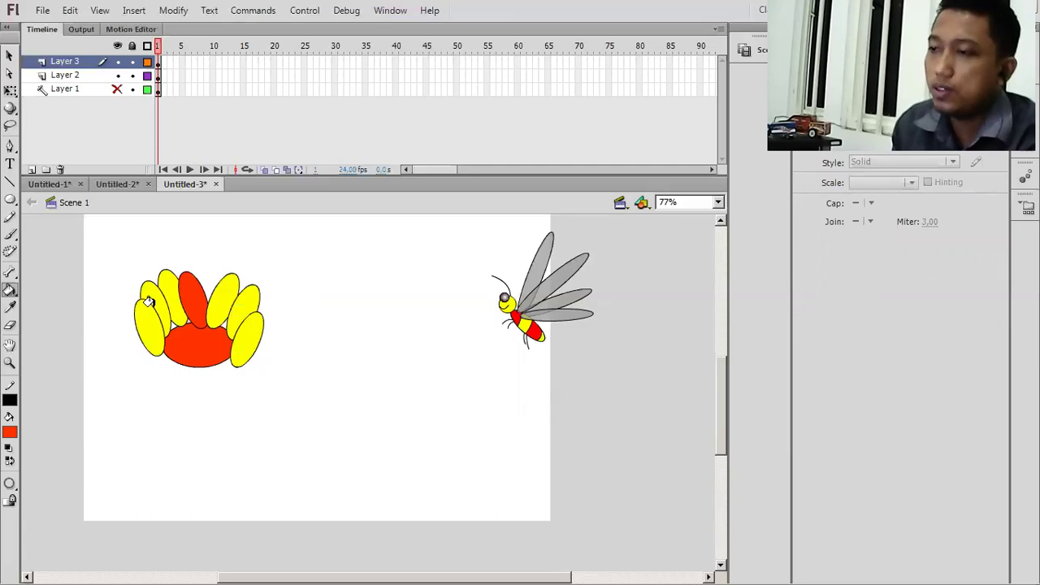
left_click(171, 294)
left_click(149, 329)
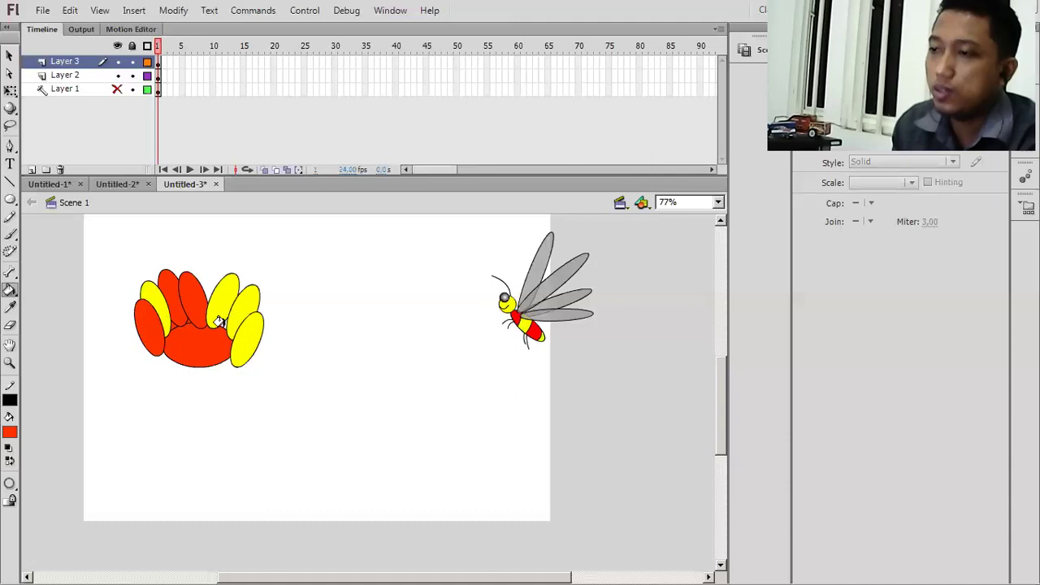
left_click(234, 333)
left_click(223, 301)
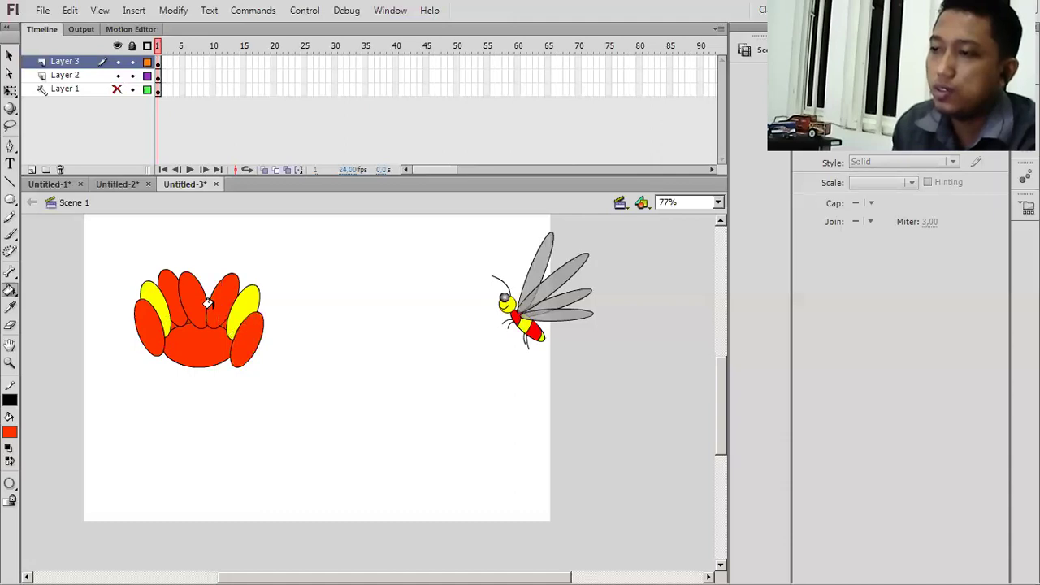
left_click(243, 313)
left_click(153, 309)
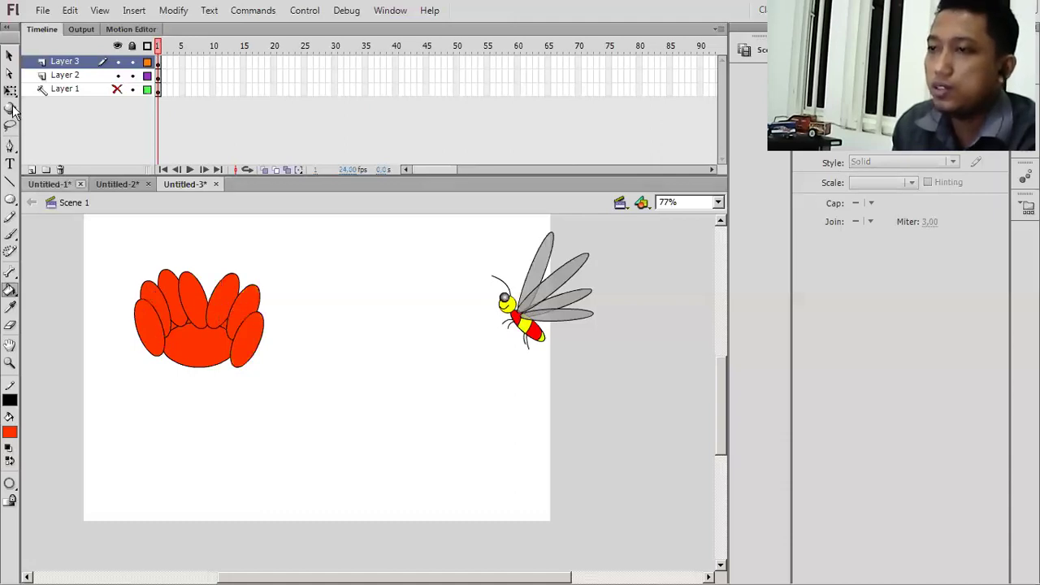
key("q")
left_click(241, 369)
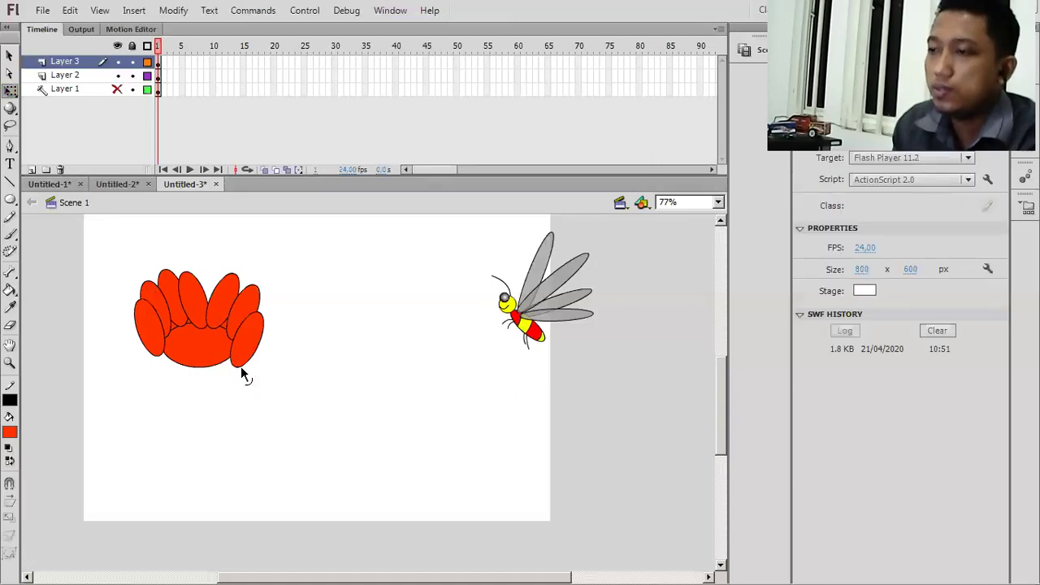
Draw a tall narrow rectangle as a stem hanging from the flower's horizontal oval and fill it with dark green
left_click_drag(241, 372, 242, 372)
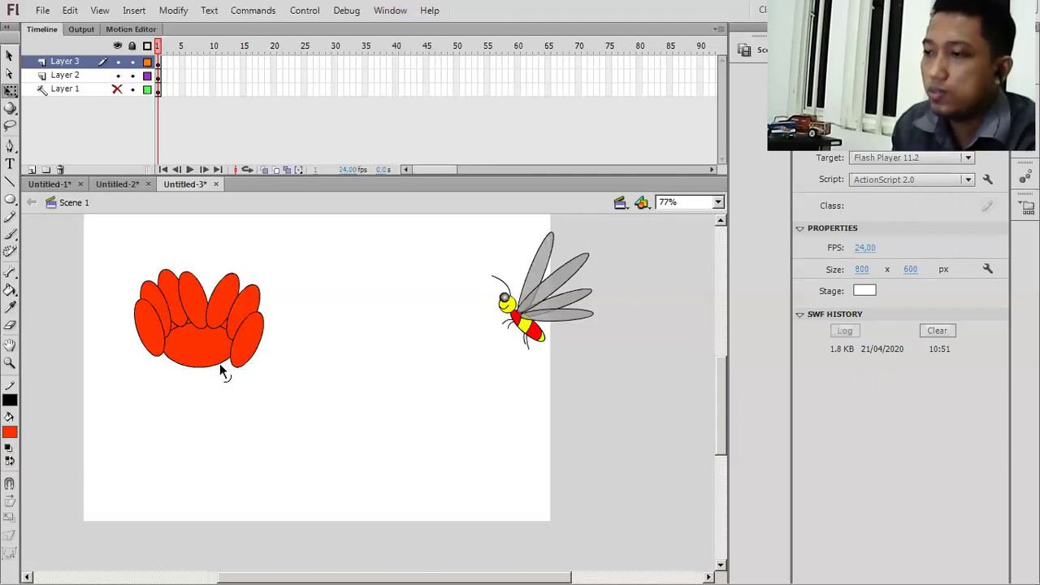
left_click(11, 202)
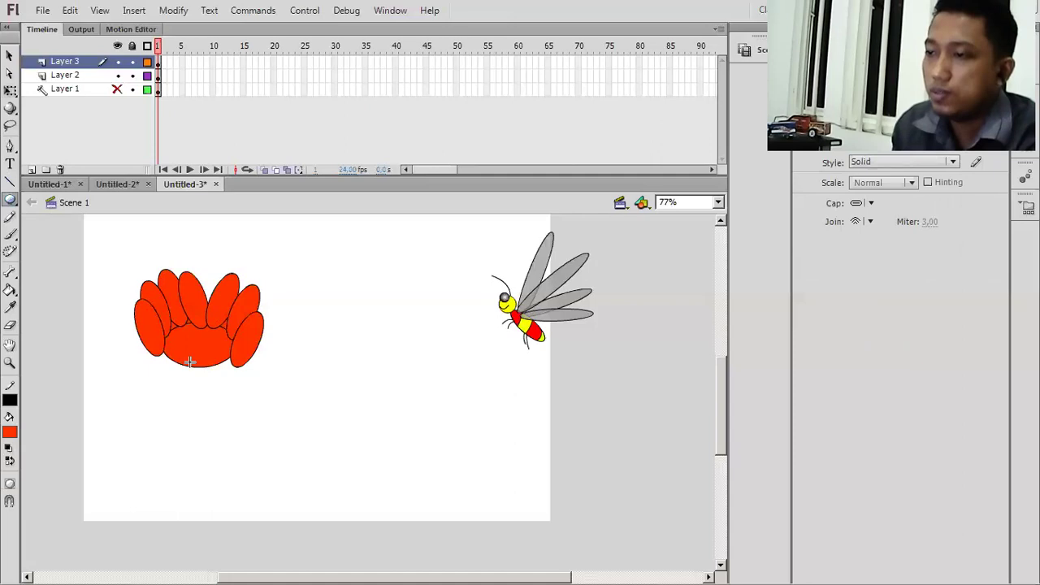
left_click_drag(190, 361, 197, 502)
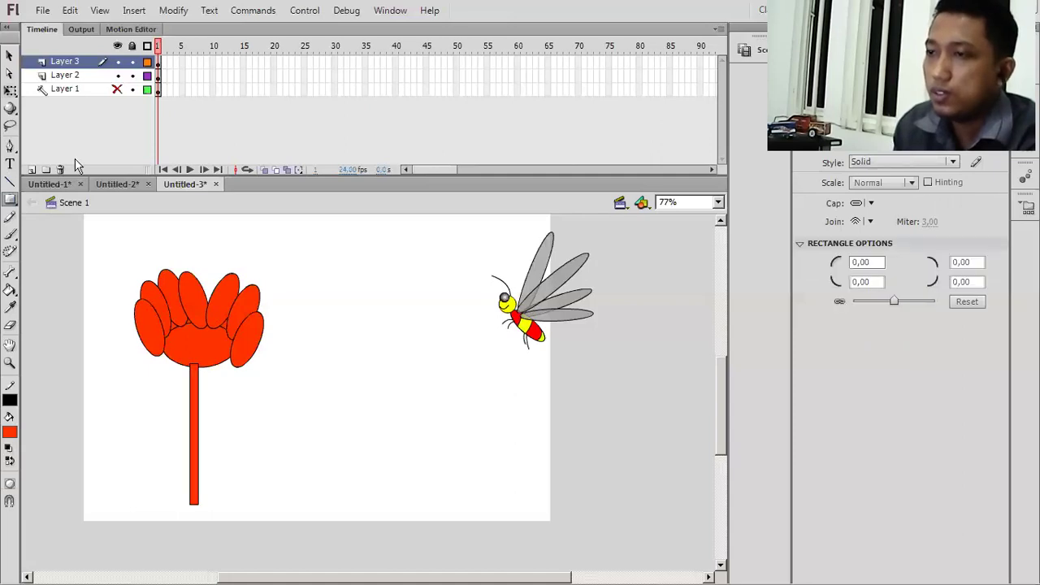
left_click(10, 91)
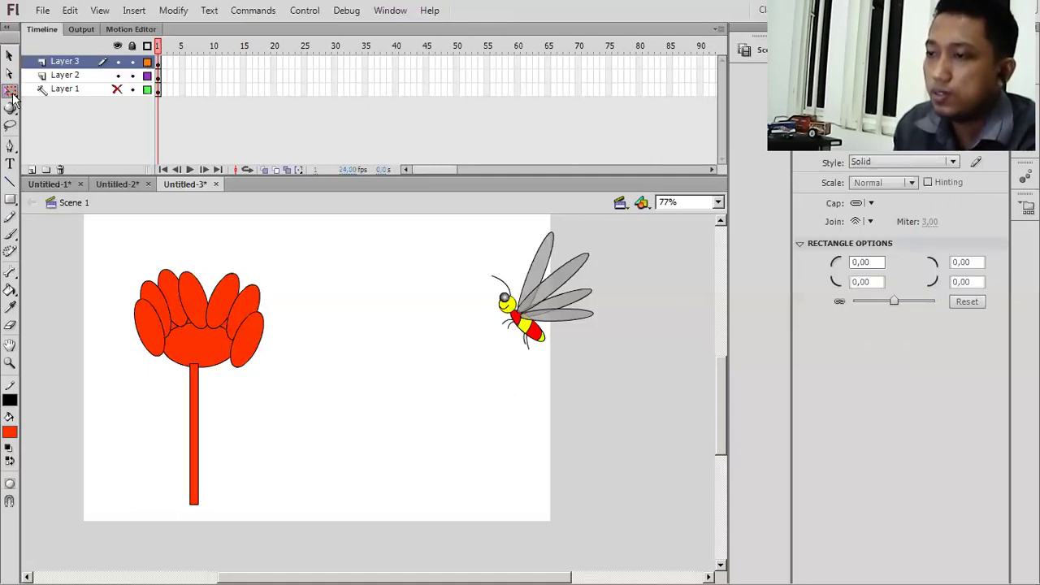
left_click(195, 398)
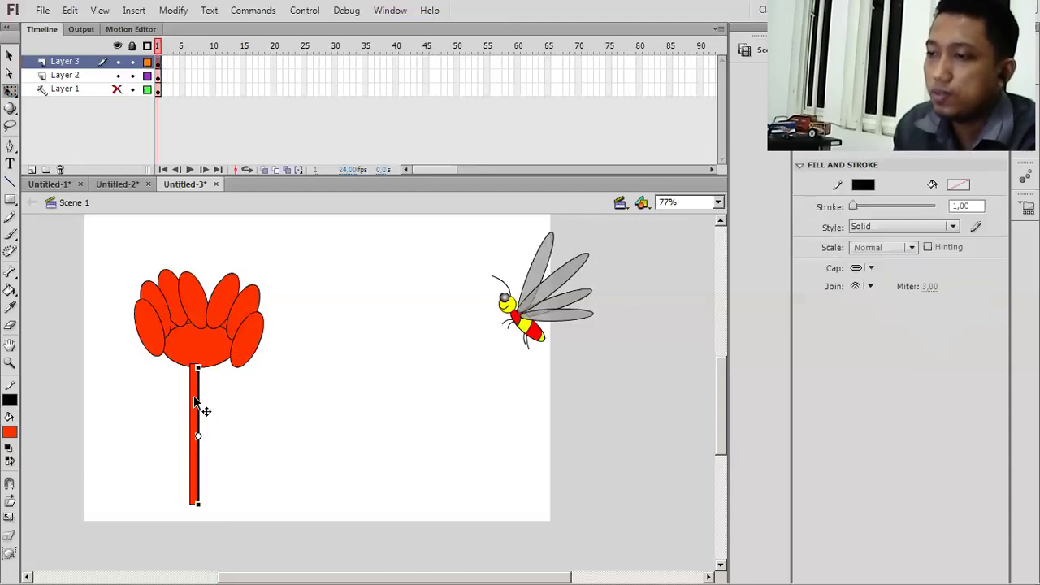
left_click(10, 431)
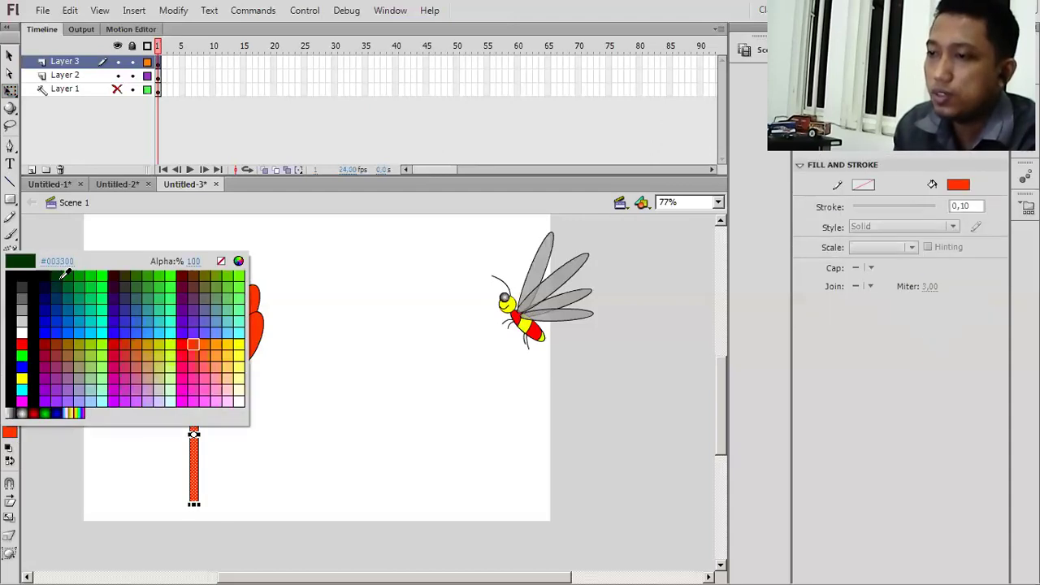
left_click(67, 275)
left_click(260, 433)
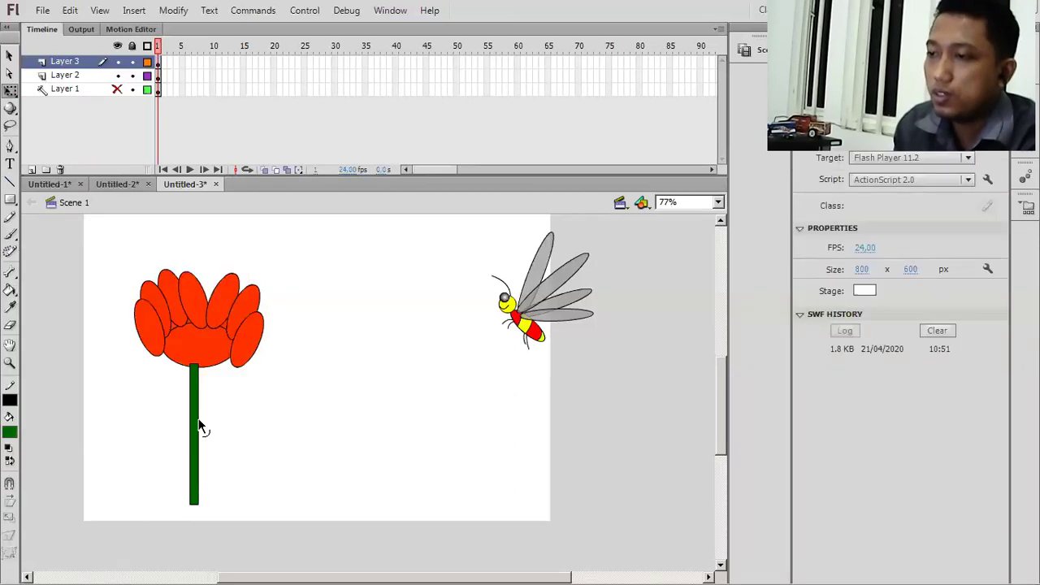
Bend both long sides of the stem into a gentle curve and fill the flower's horizontal oval with the same dark green
left_click_drag(198, 423, 206, 426)
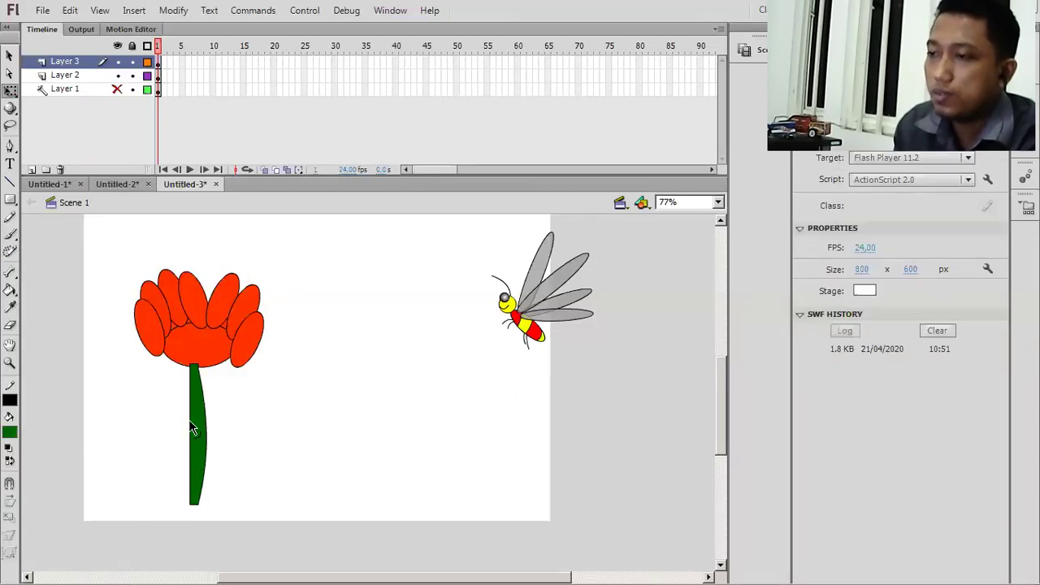
double_click(205, 432)
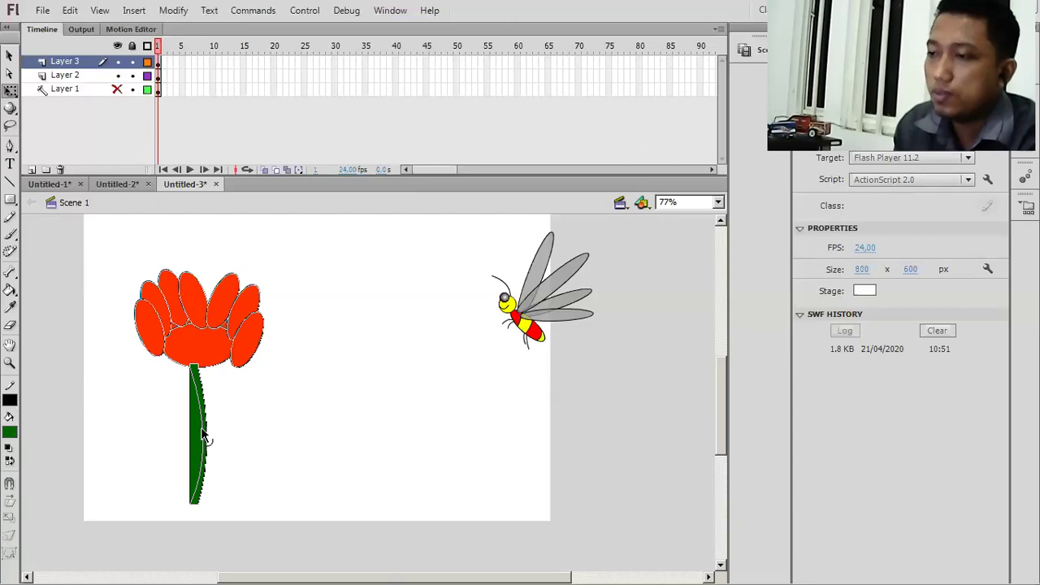
left_click(83, 360)
left_click(10, 290)
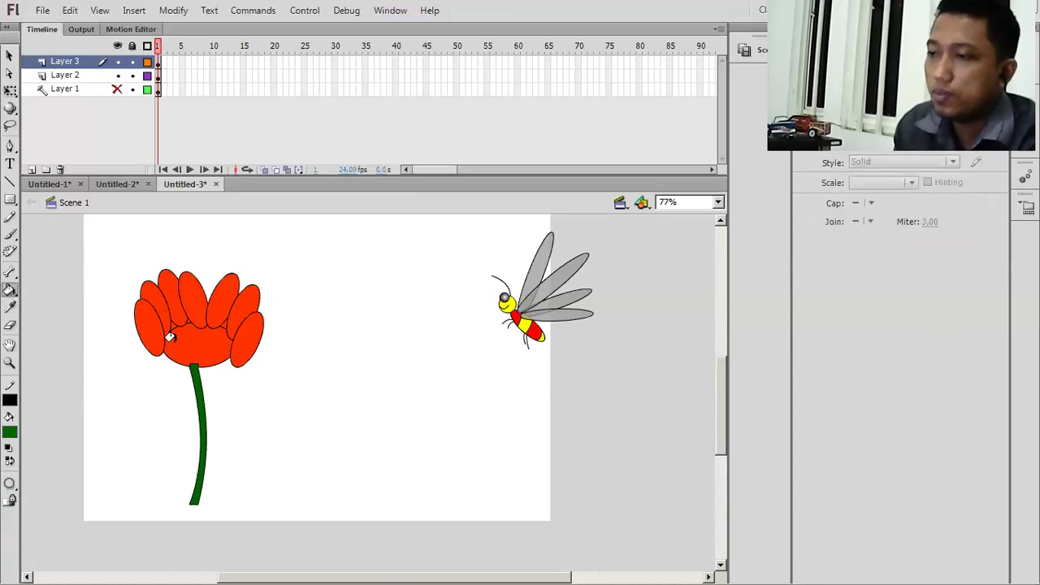
left_click(170, 337)
Group the whole flower, tilt it slightly clockwise and move it to the lower left corner of the stage
left_click(10, 91)
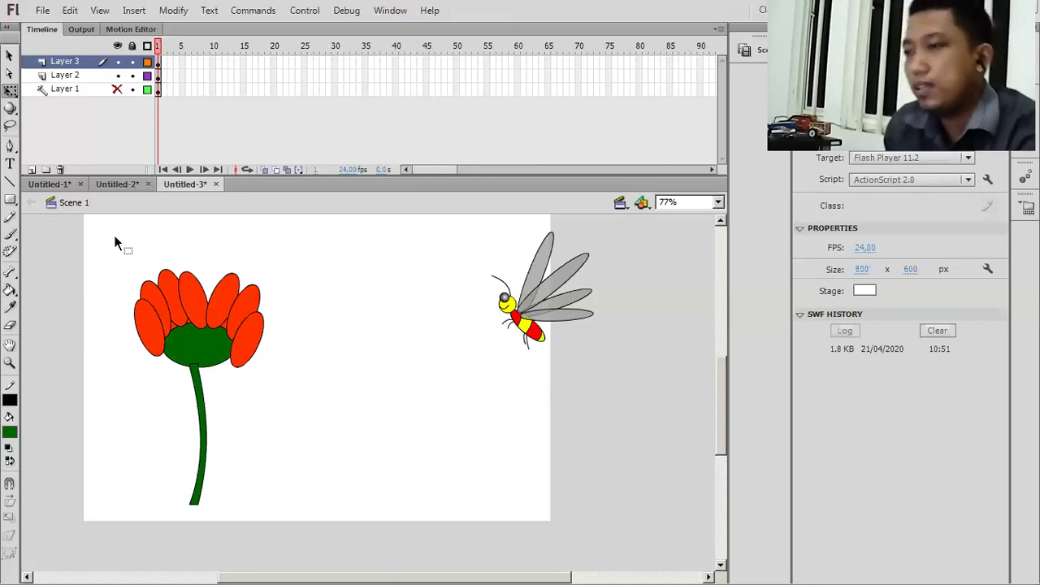
left_click_drag(100, 228, 327, 562)
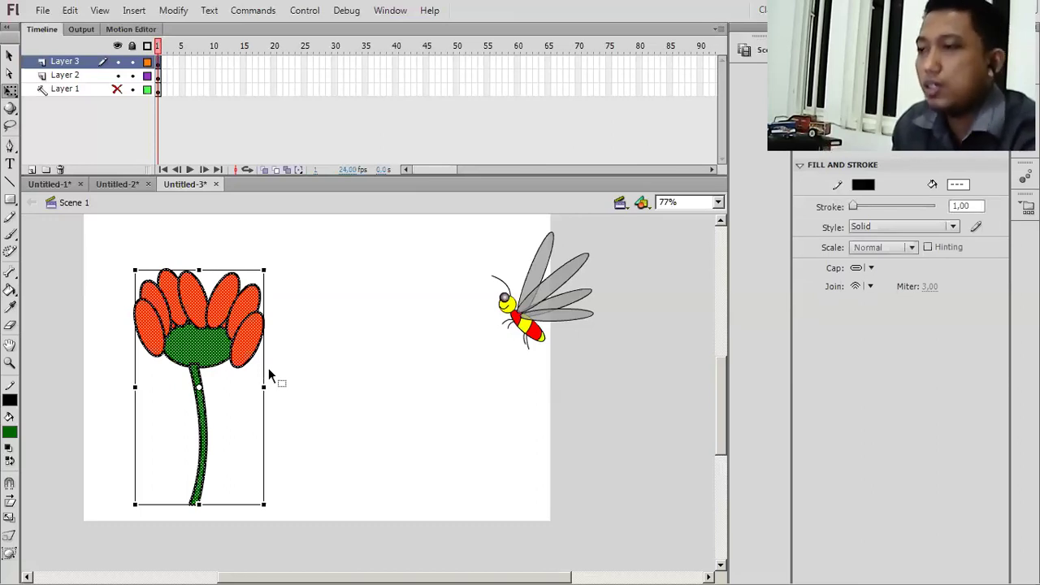
left_click(326, 336)
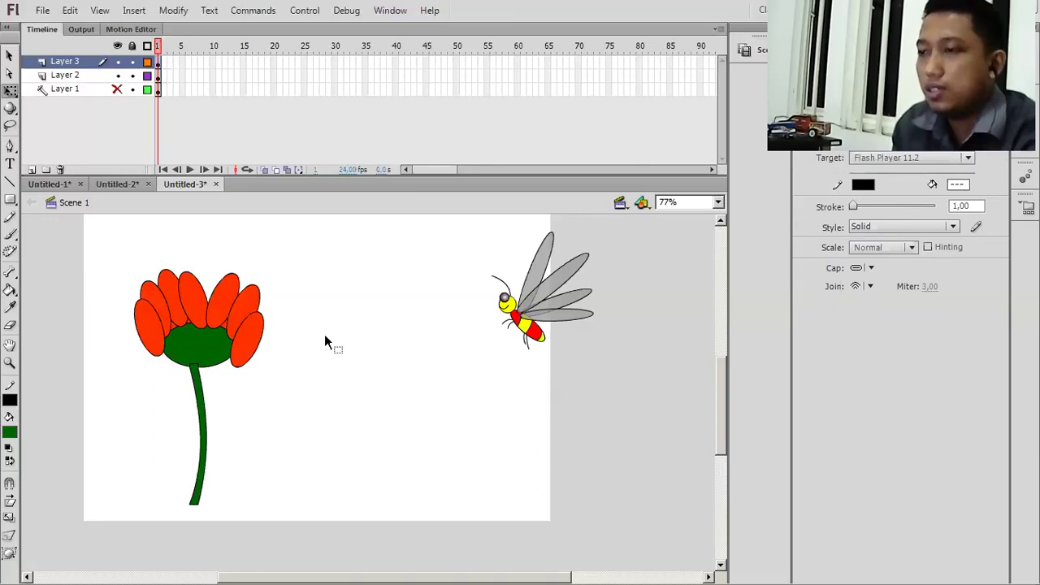
left_click_drag(297, 532, 294, 512)
key("ctrl+g")
left_click_drag(240, 355, 207, 382)
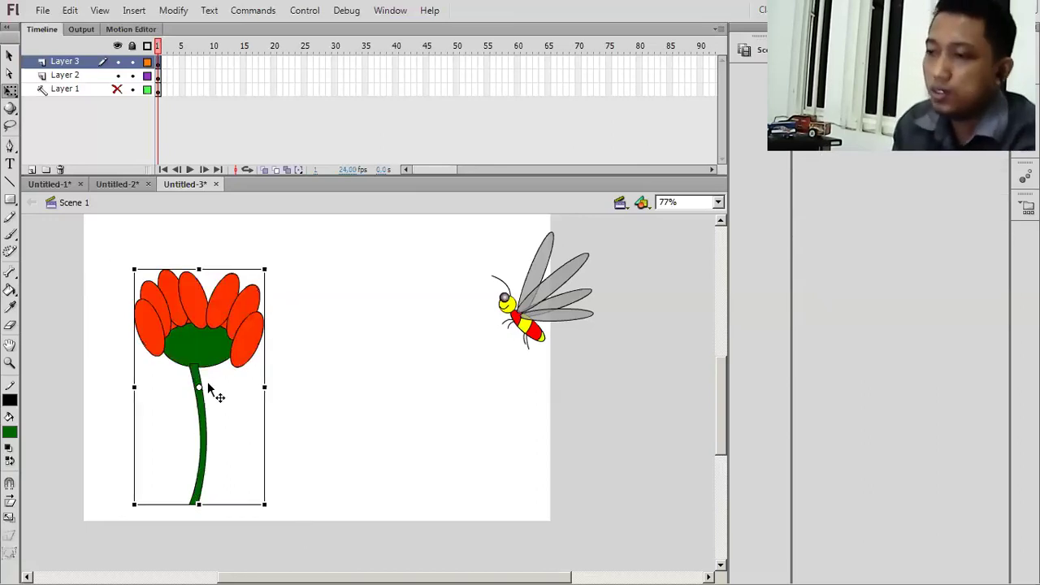
left_click_drag(225, 292, 235, 303)
left_click(507, 355)
left_click_drag(507, 355, 247, 356)
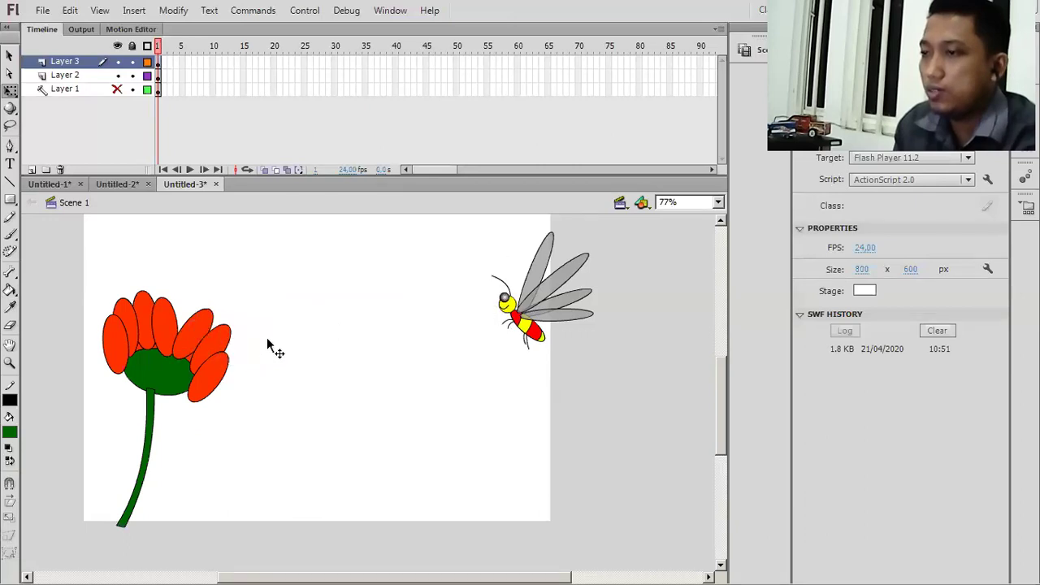
Move the bee left so it sits fully on the stage and rename its layer, Layer 2, as tawon
key("ctrl+z")
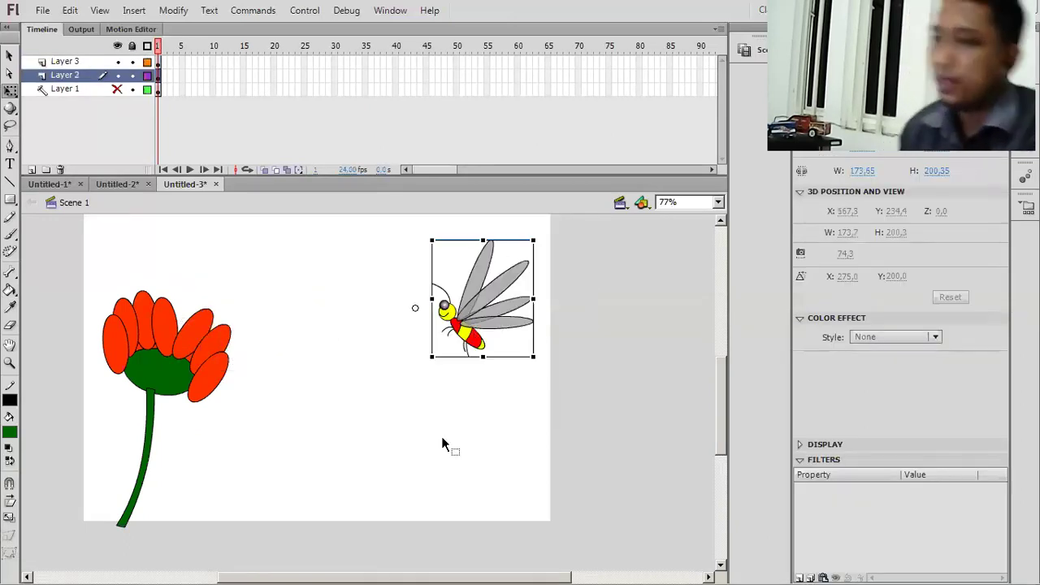
double_click(69, 75)
type("t")
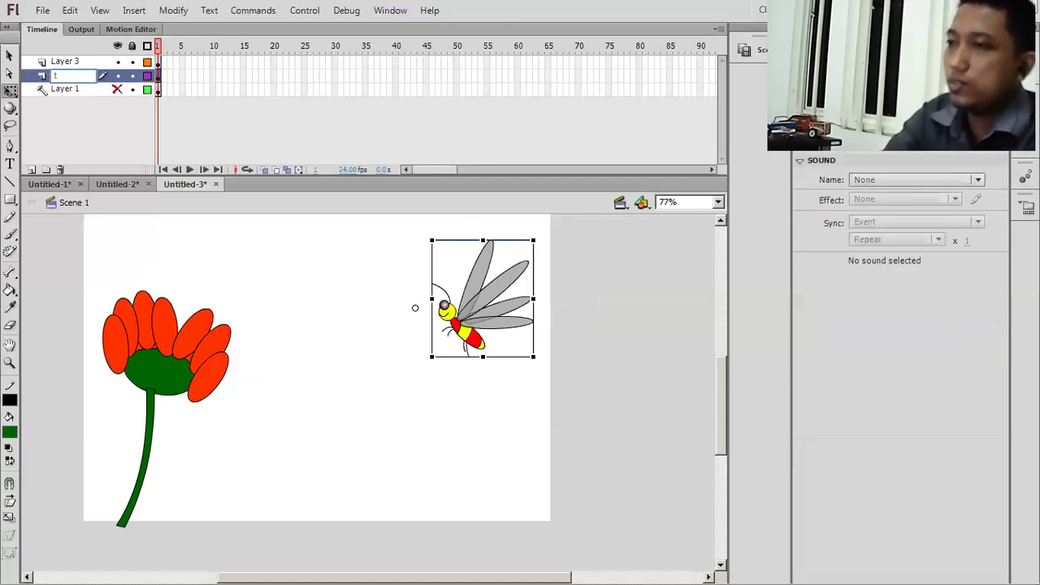
type("awa")
key("BackSpace")
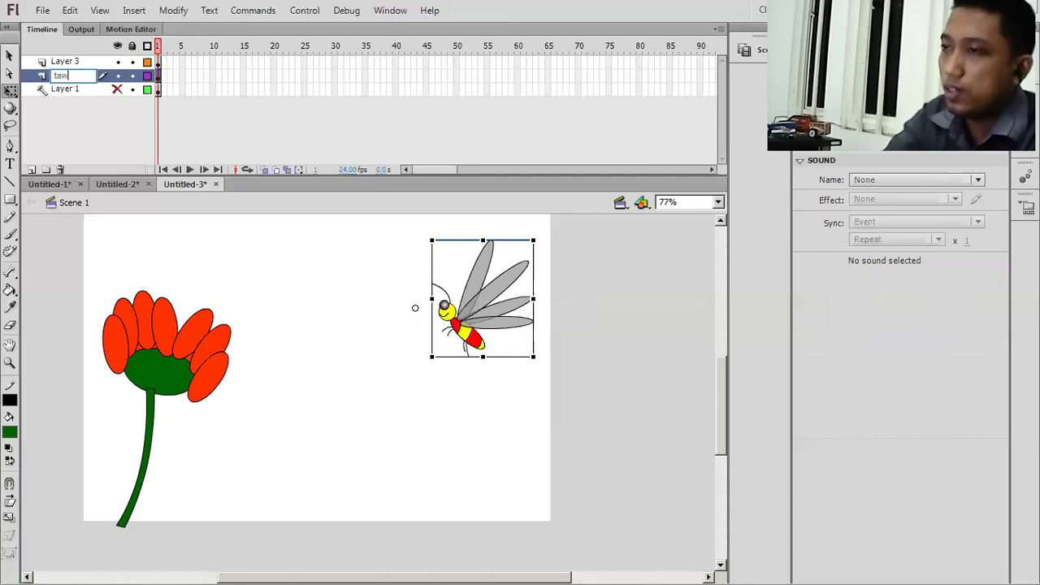
type("on")
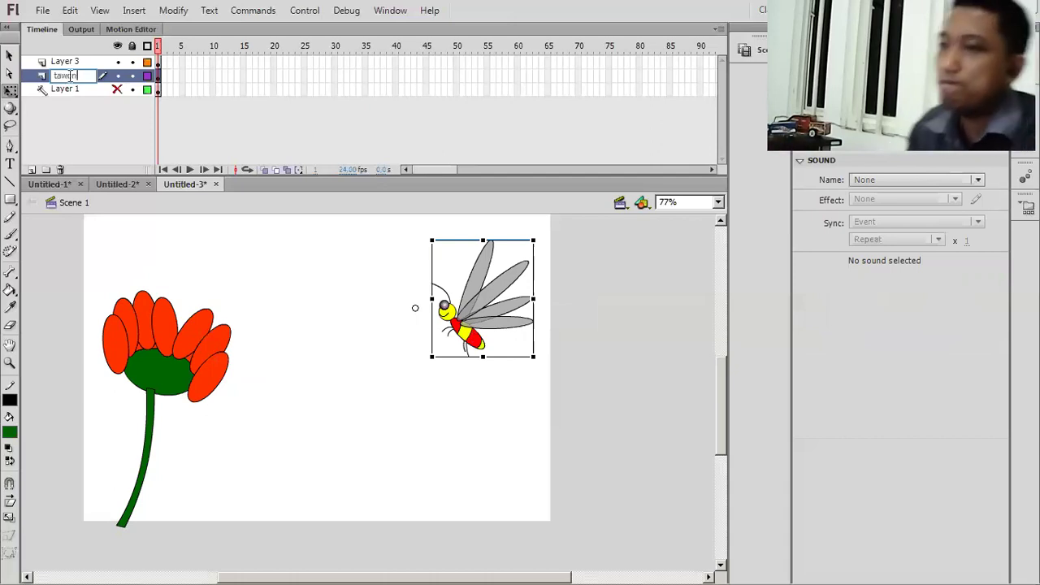
left_click(57, 134)
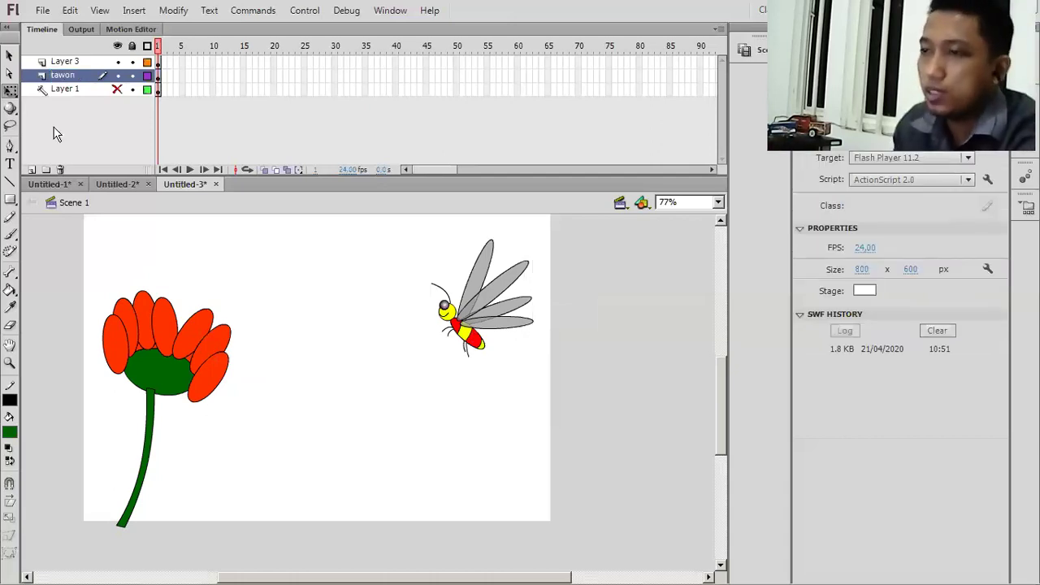
Add a layer above tawon and draw a wavy freehand path from beyond the stage's right edge to the flower's petals with the Pencil tool
left_click(31, 169)
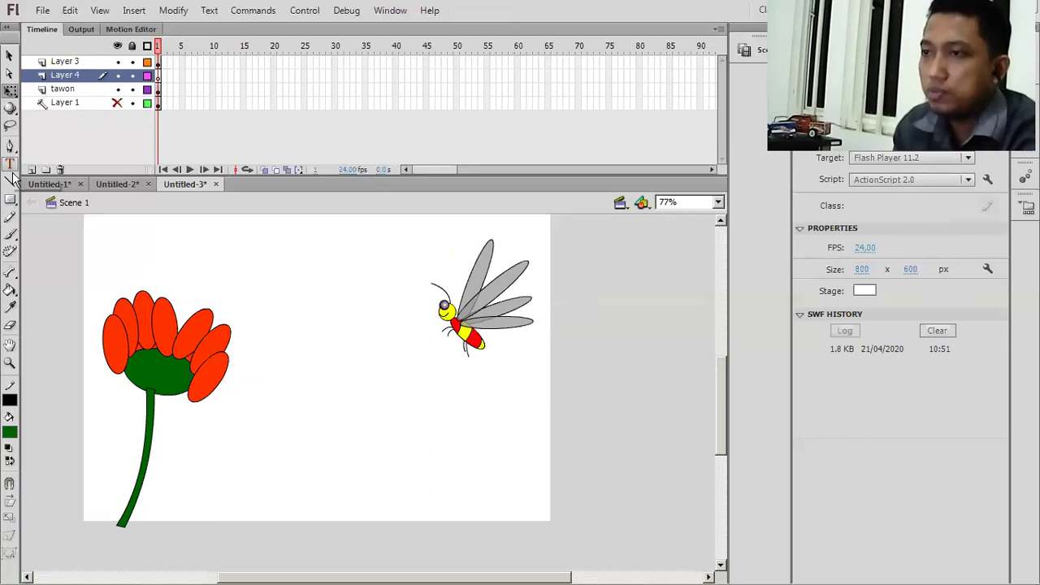
left_click(9, 218)
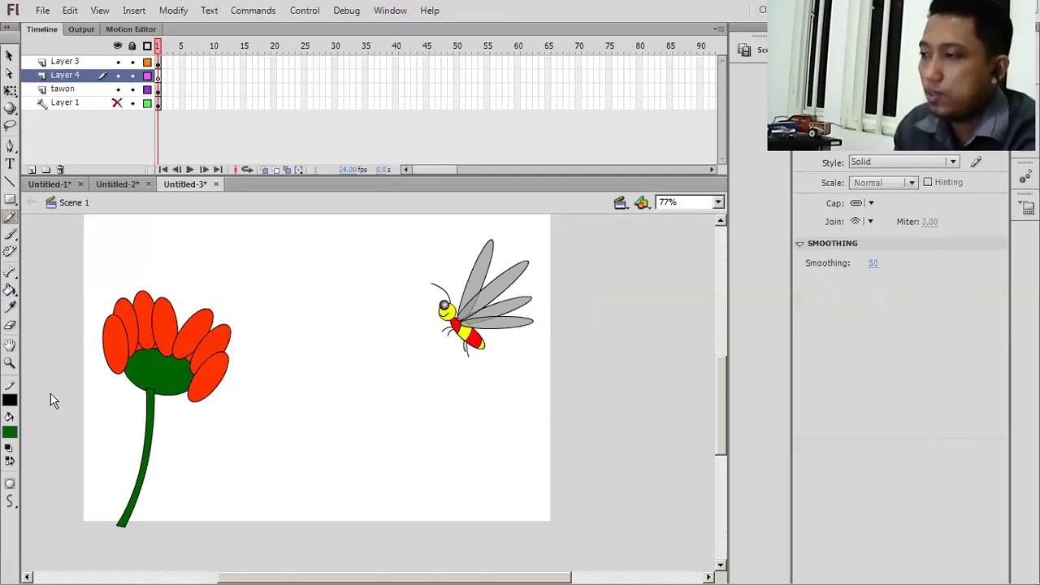
mouse_move(591, 382)
left_mouse_down()
mouse_move(375, 243)
mouse_move(234, 240)
mouse_move(188, 300)
mouse_move(188, 329)
left_mouse_up()
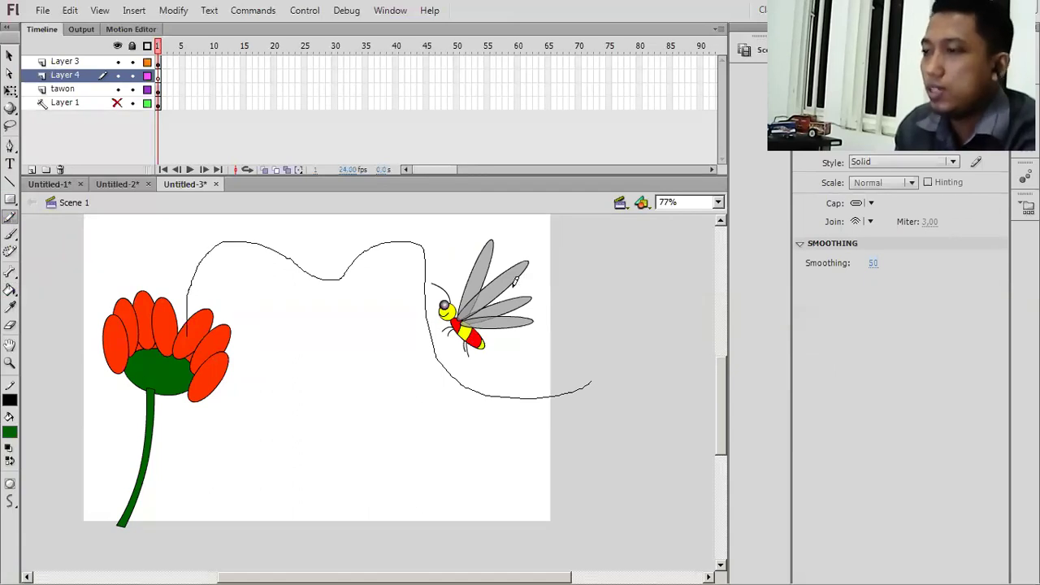
left_click(10, 90)
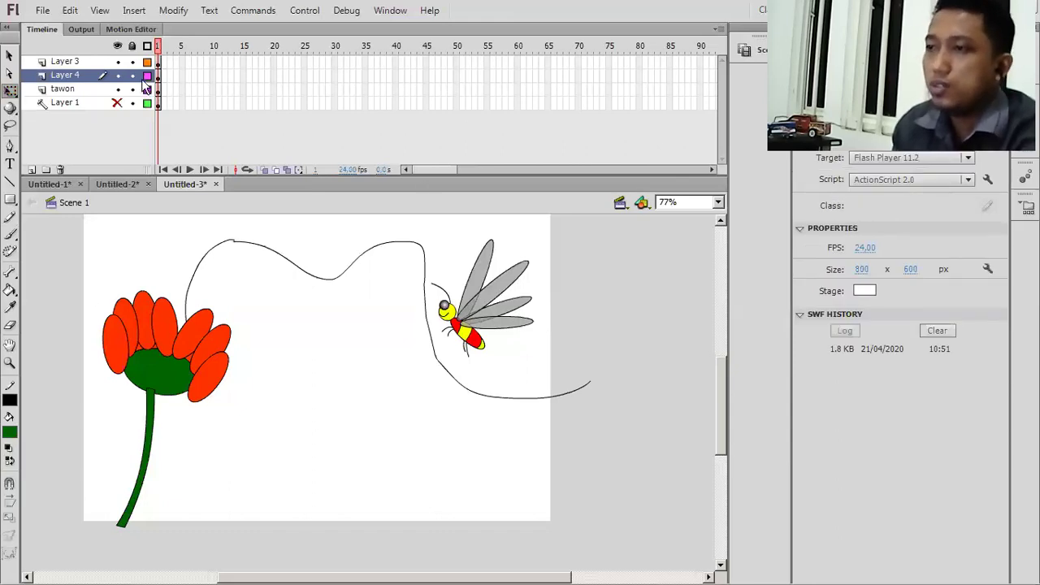
Rename the layer holding the freehand flight path as garis
left_click(68, 79)
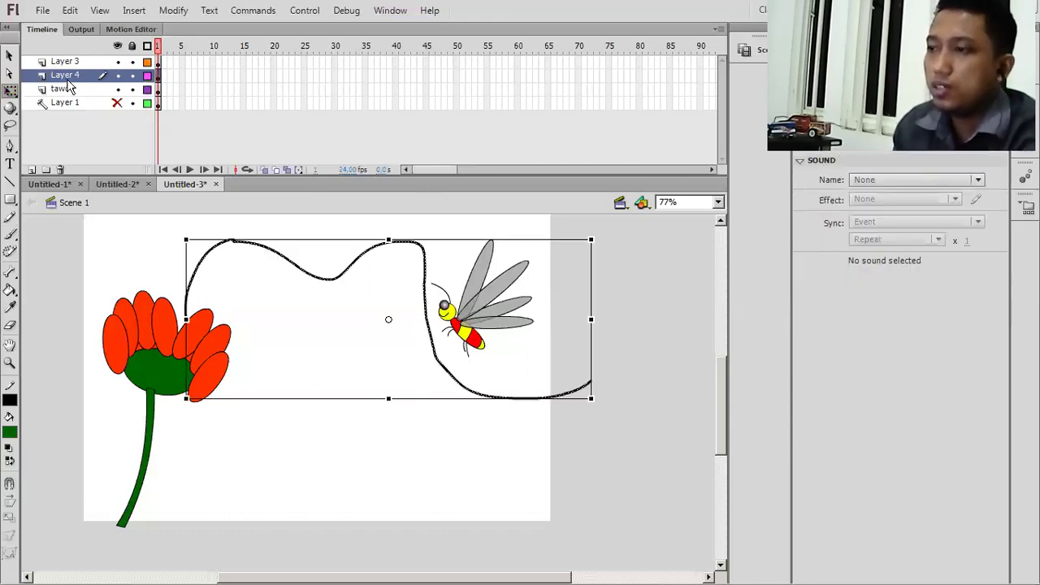
double_click(68, 75)
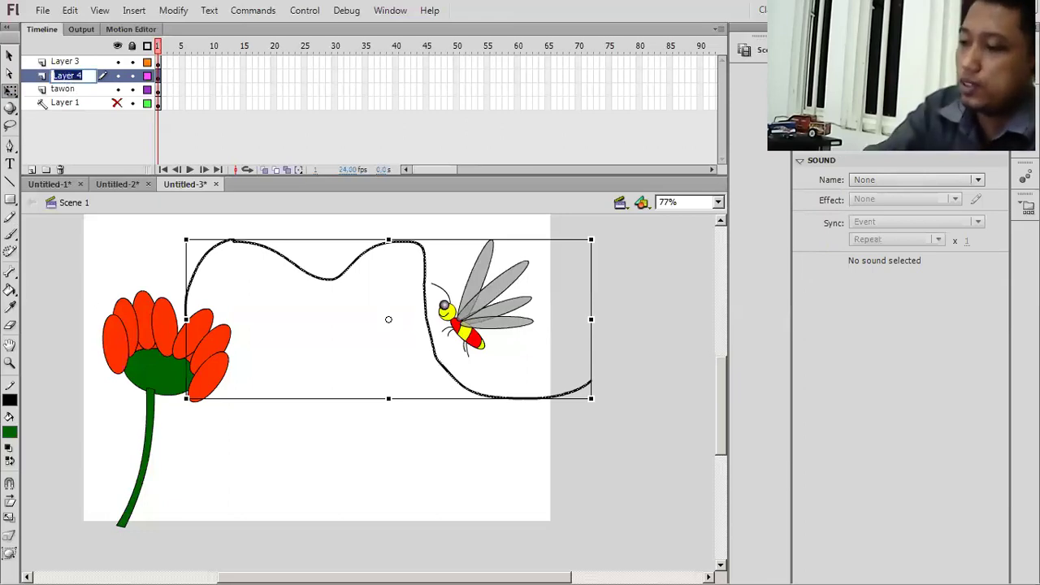
type("garis")
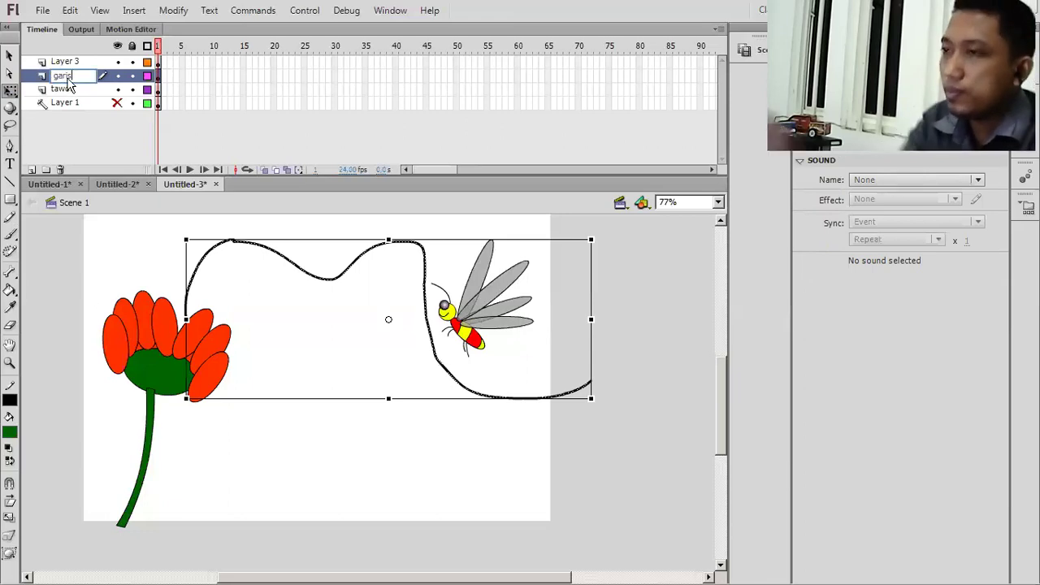
key("Return")
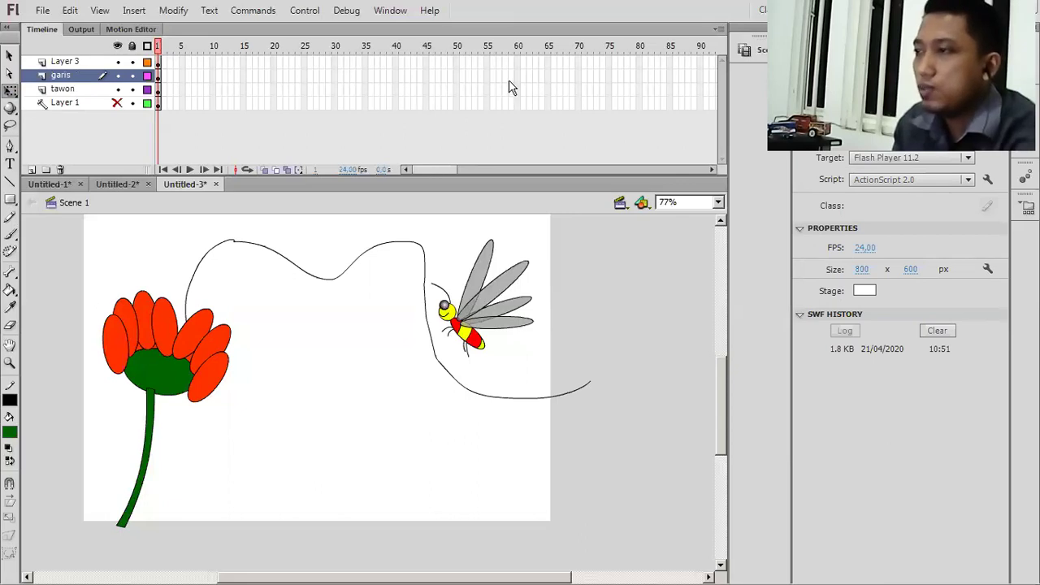
Extend the garis layer with a frame at frame 50 and insert a keyframe at frame 50 on the tawon layer
right_click(458, 76)
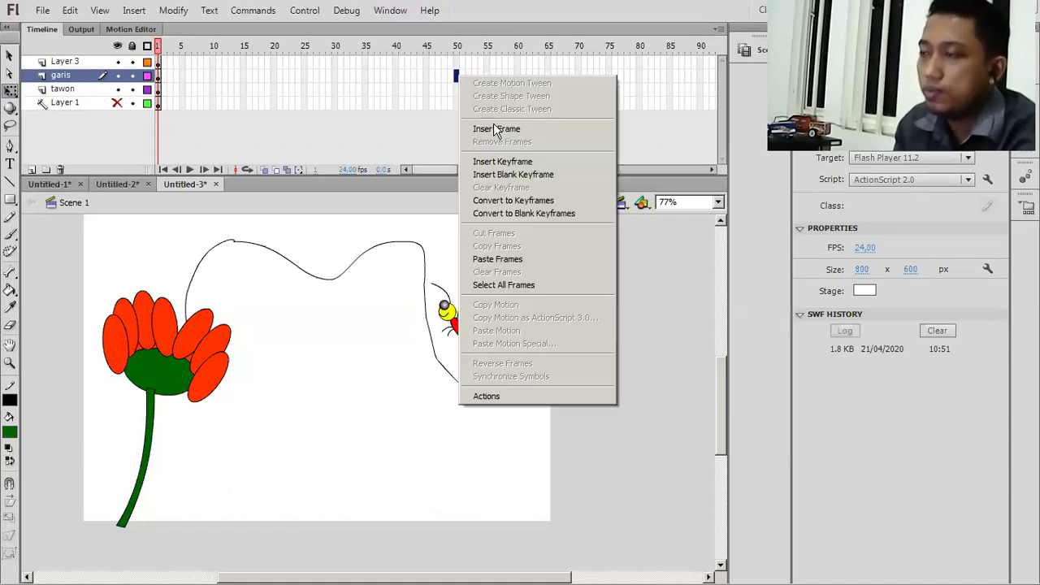
left_click(493, 128)
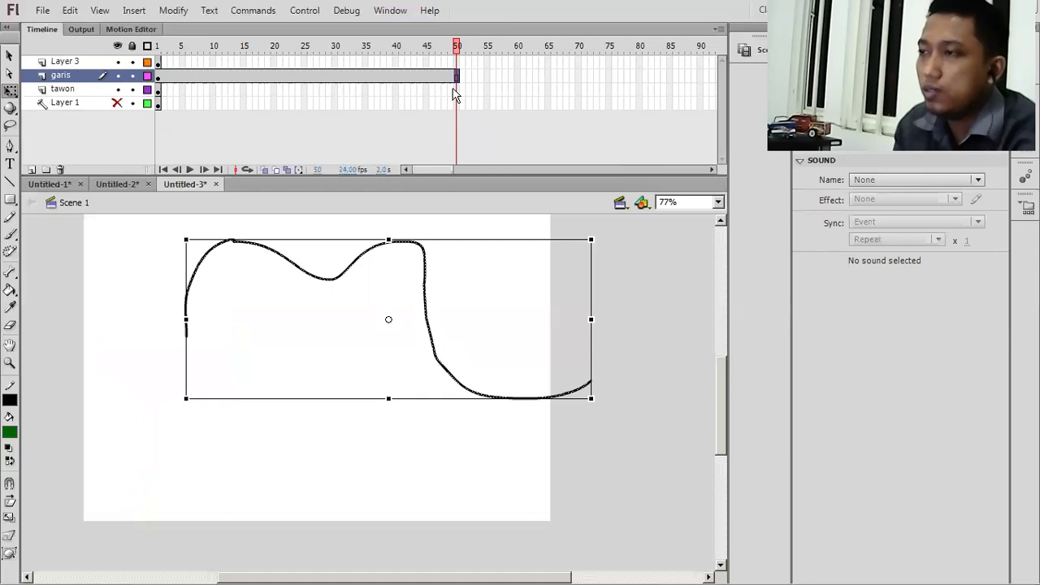
left_click(454, 95)
left_click(458, 92)
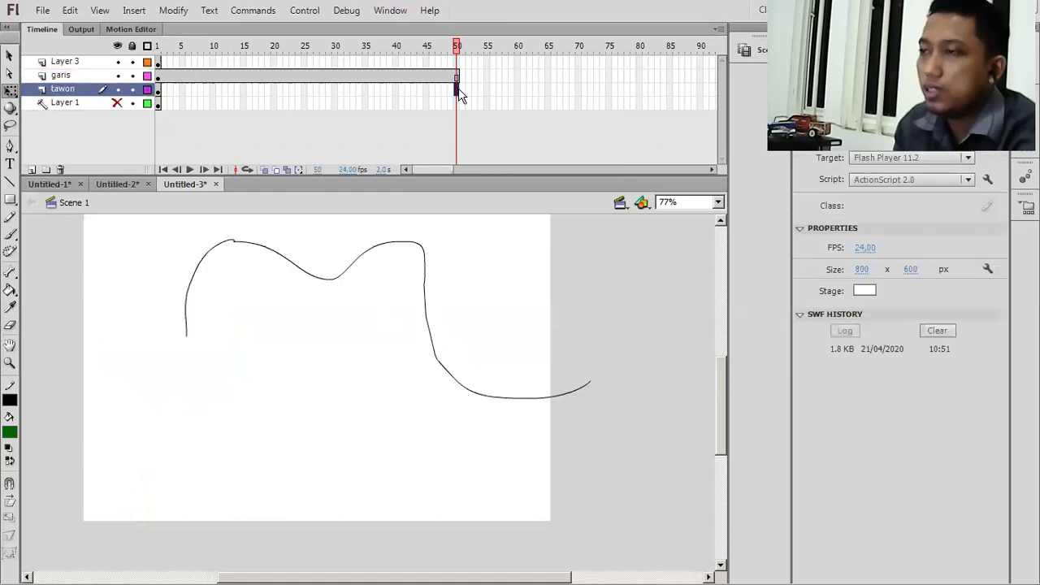
right_click(459, 92)
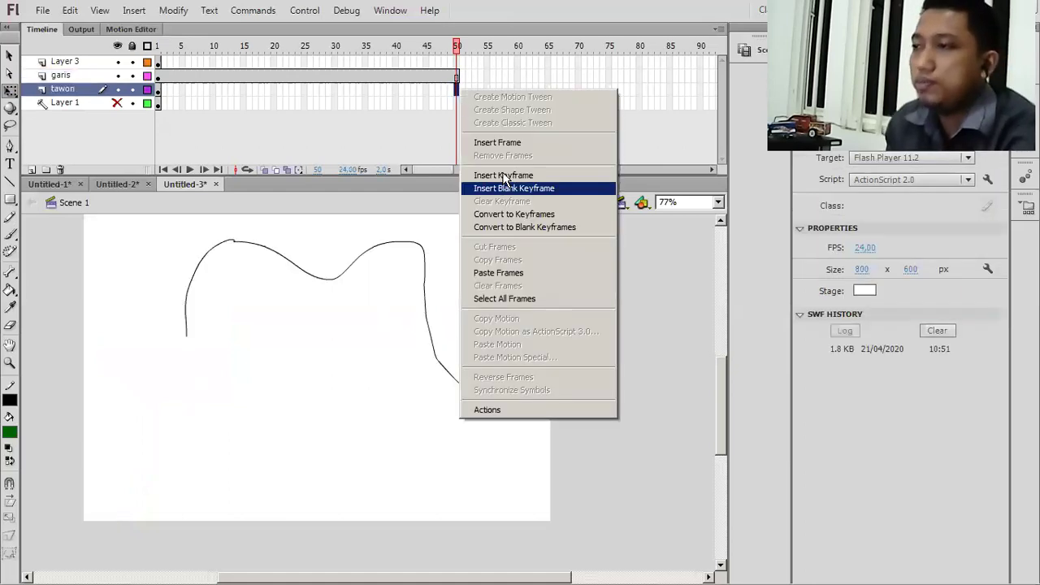
left_click(503, 174)
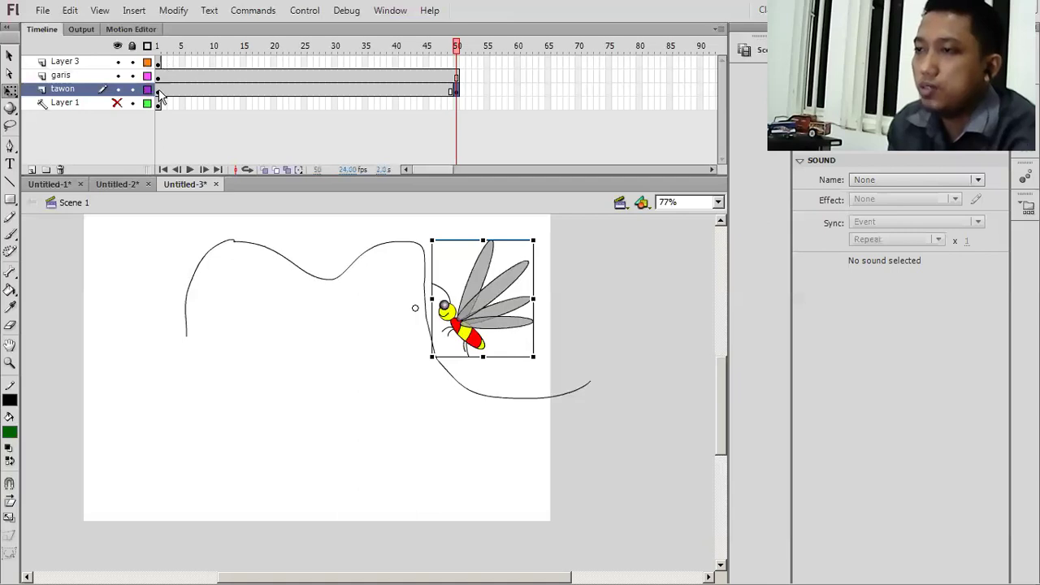
Create a classic tween between the keyframes at frames 1 and 50 of the tawon layer
left_click_drag(160, 91, 454, 88)
right_click(454, 88)
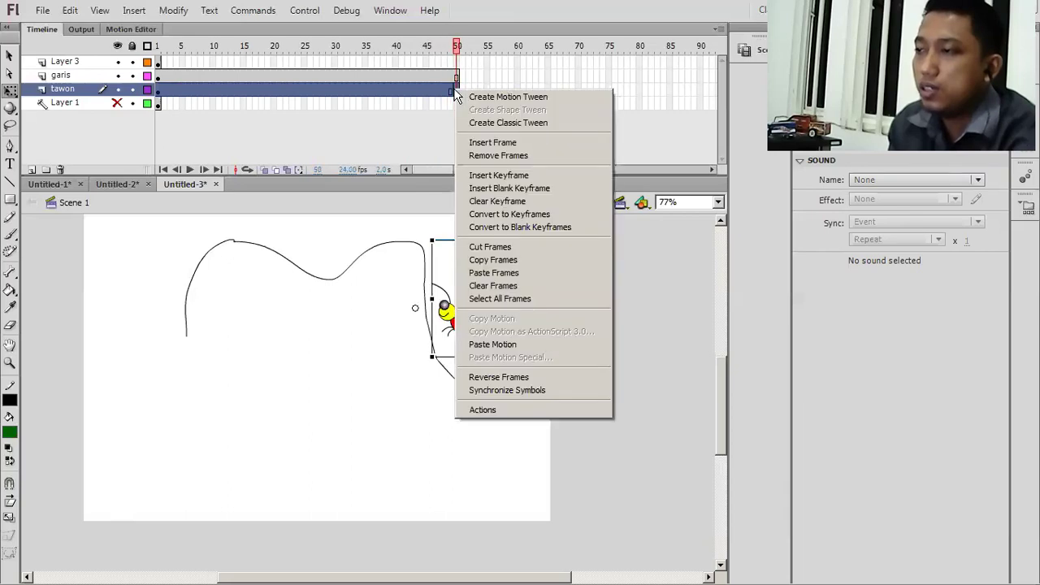
left_click(497, 122)
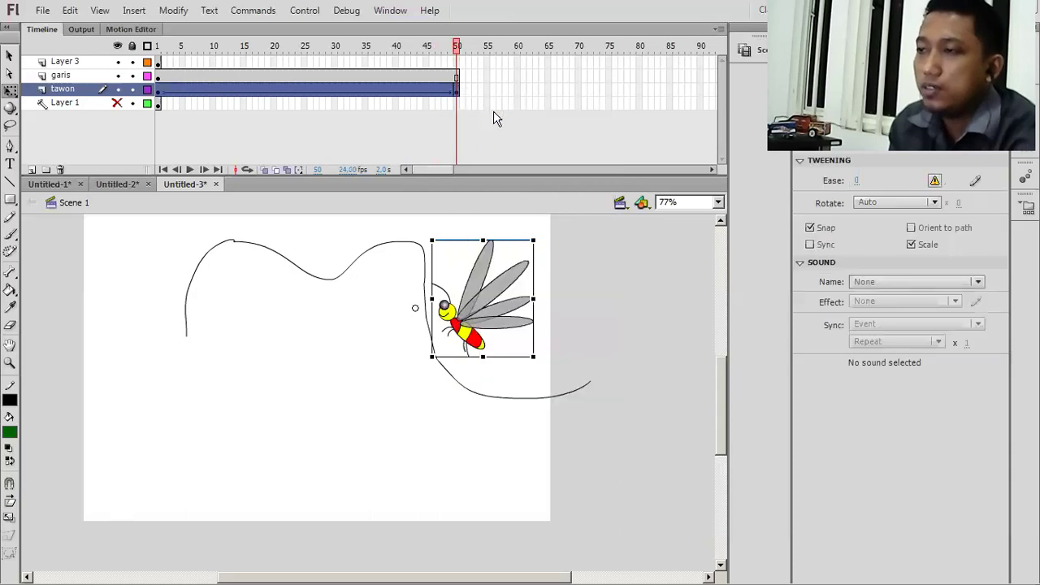
On frame 1 of the tawon layer, move the bee to the start of the path at the stage's right edge
left_click(163, 94)
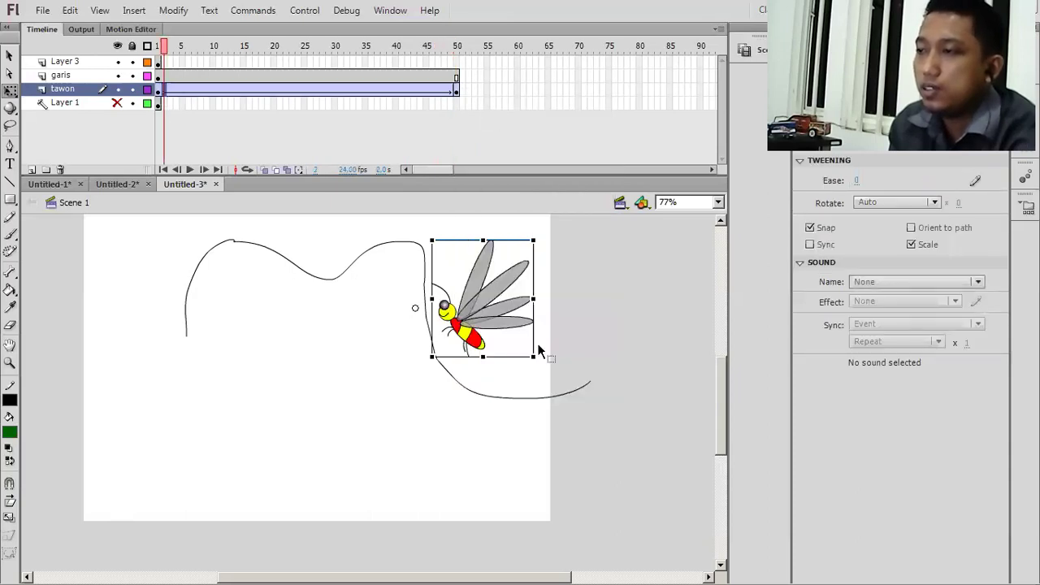
left_click(135, 105)
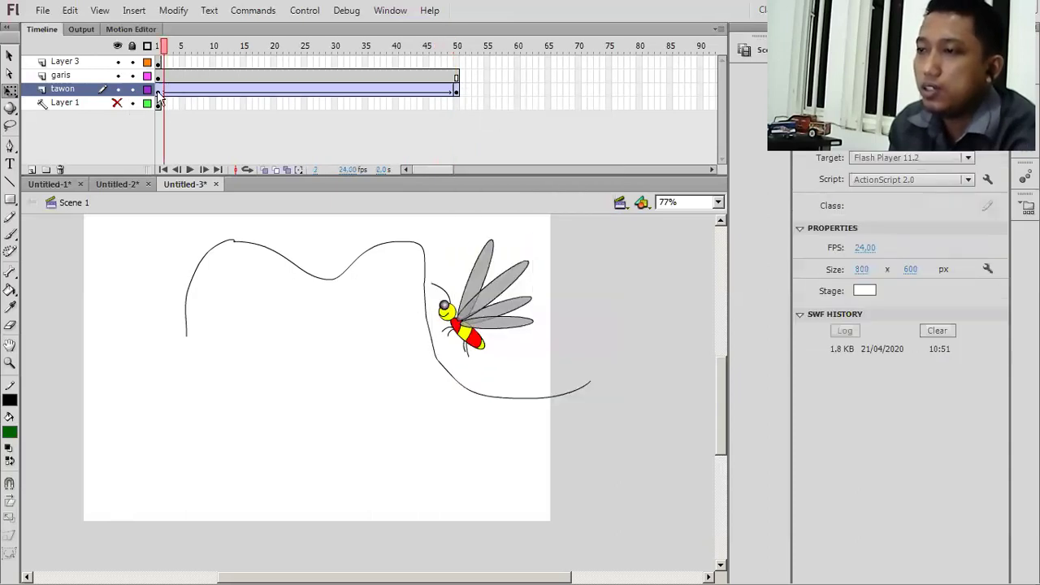
left_click(160, 94)
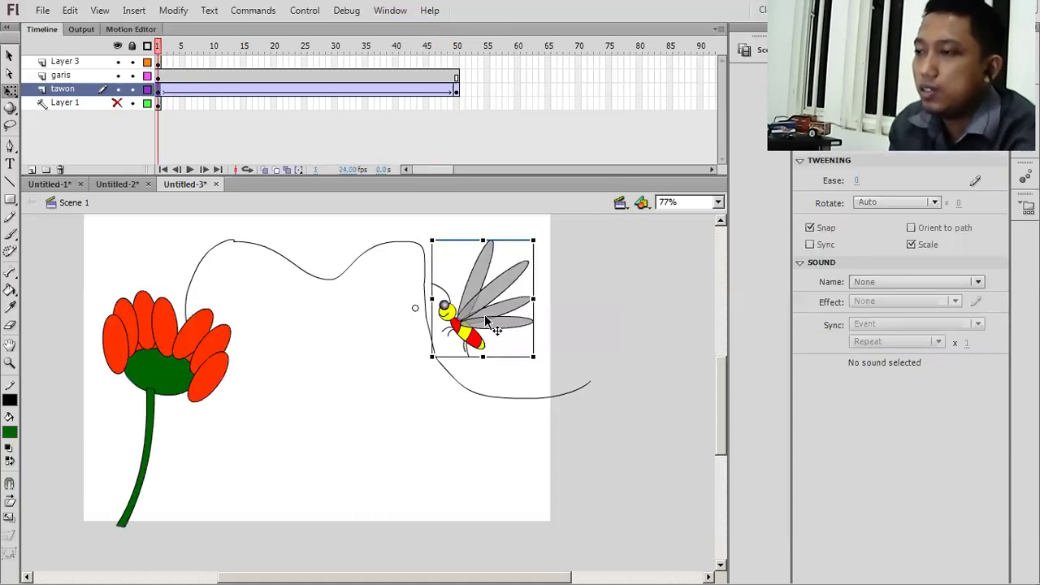
left_click_drag(499, 321, 606, 393)
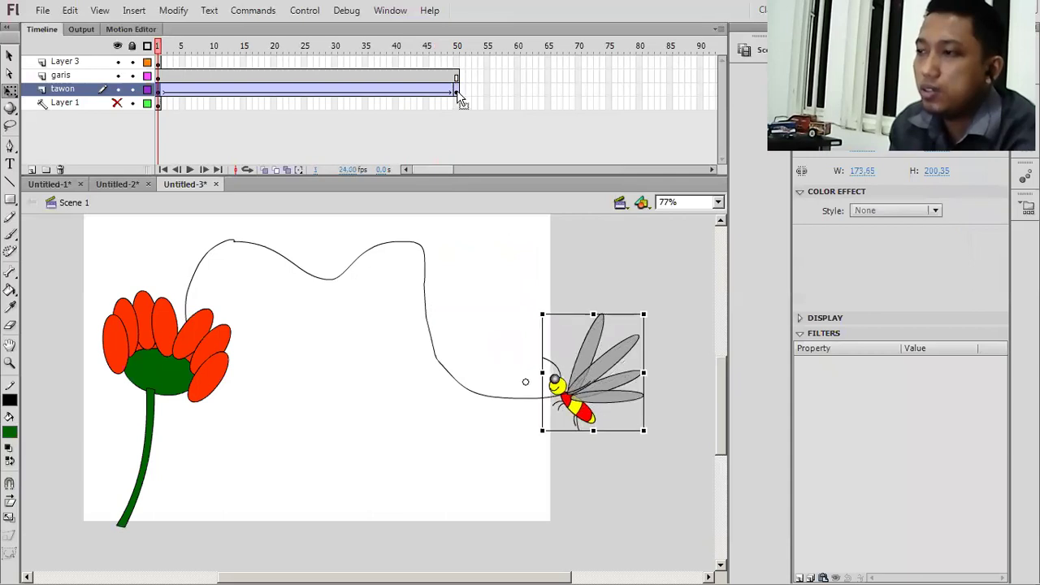
On frame 50 of the tawon layer, move the bee to the path's flower end and preview the tween
key("End")
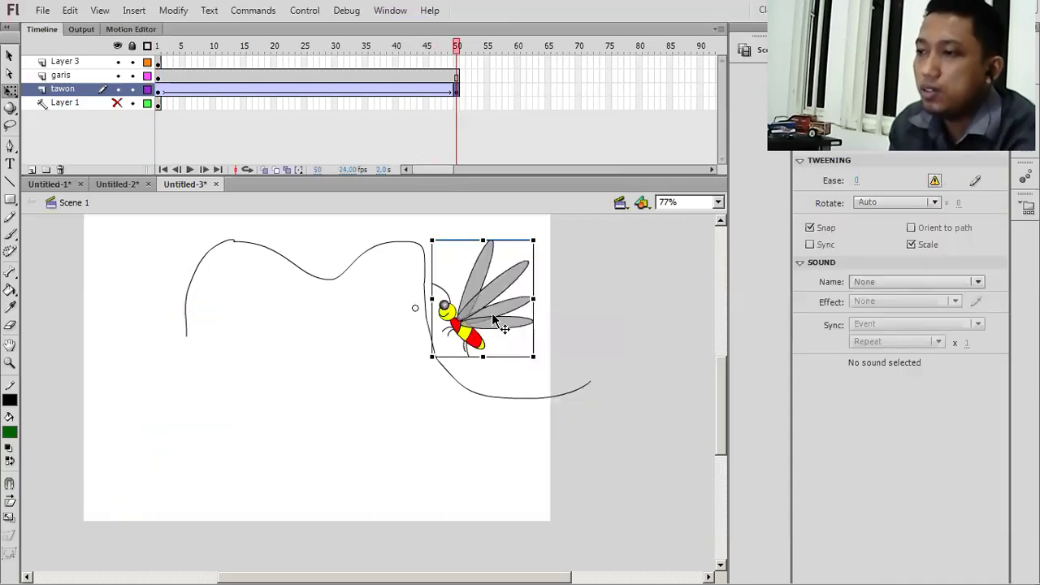
mouse_move(218, 329)
left_mouse_down()
mouse_move(220, 348)
mouse_move(213, 337)
left_mouse_up()
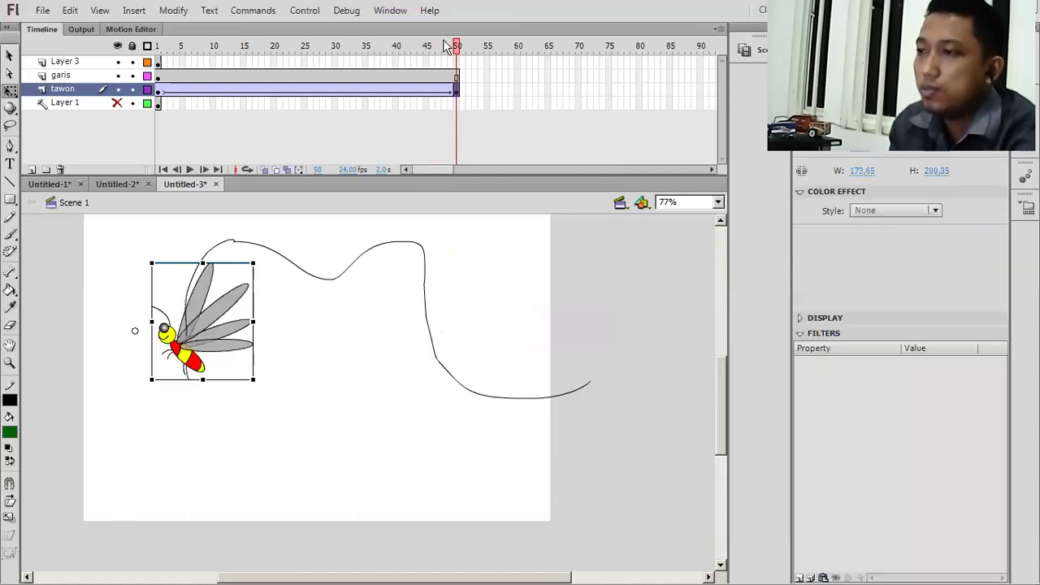
left_click_drag(445, 46, 413, 47)
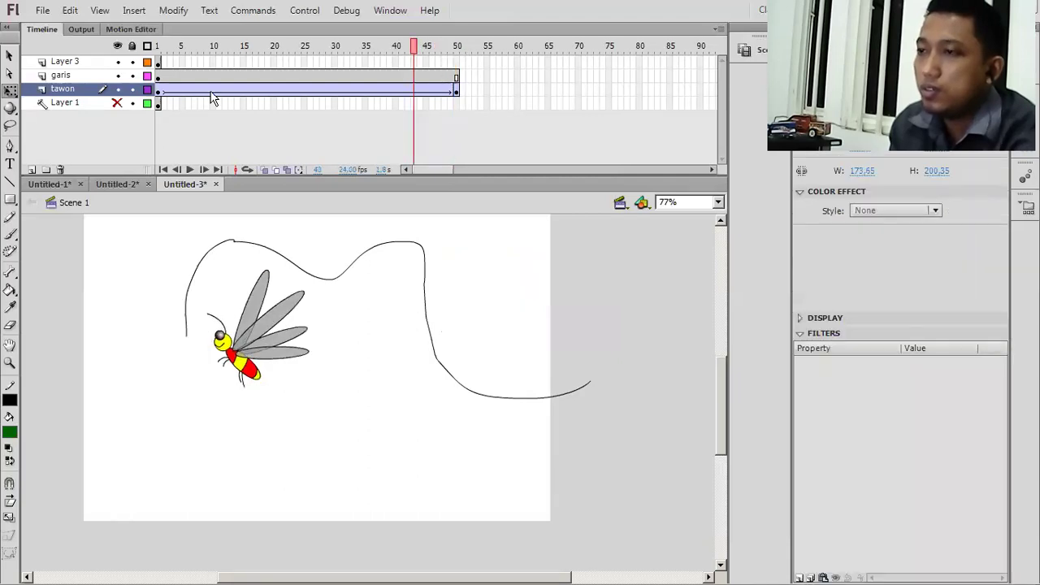
left_click(159, 91)
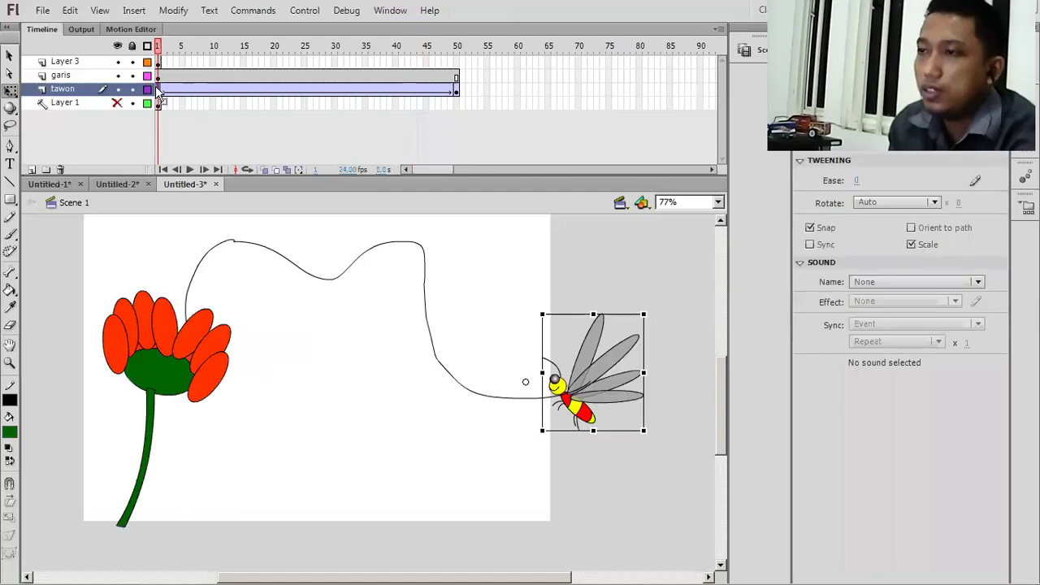
Add a classic motion guide to the garis layer
left_click(68, 75)
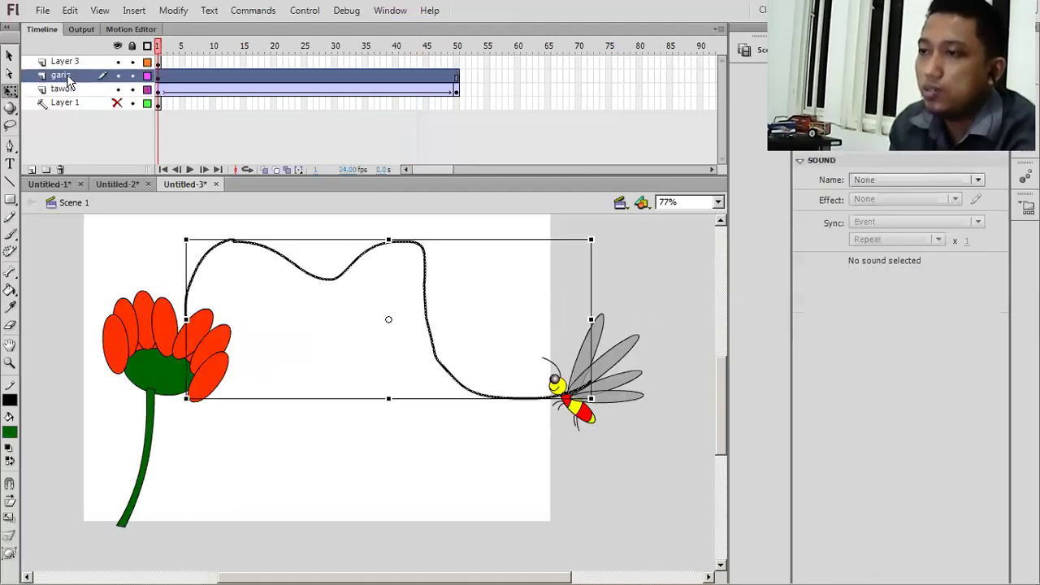
right_click(69, 75)
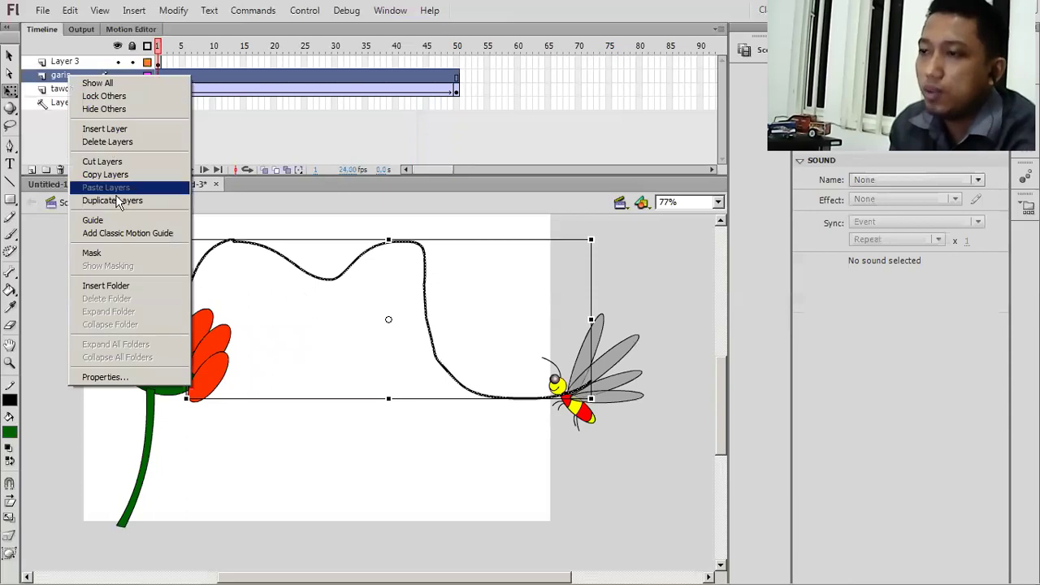
left_click(123, 234)
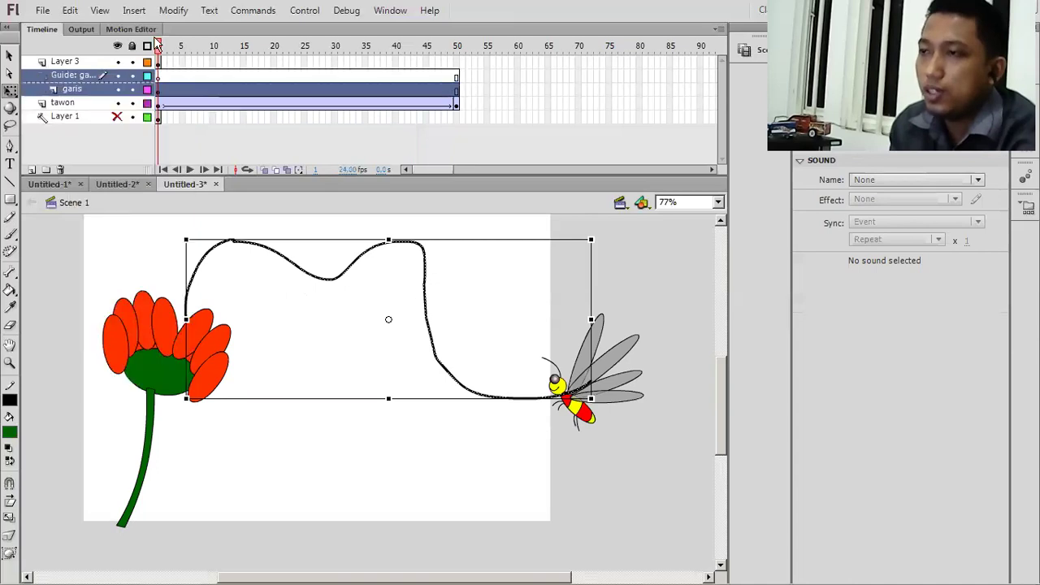
Shift the path frames onto the guide layer and the bee's tween frames from tawon onto the guided garis layer
left_click(158, 91)
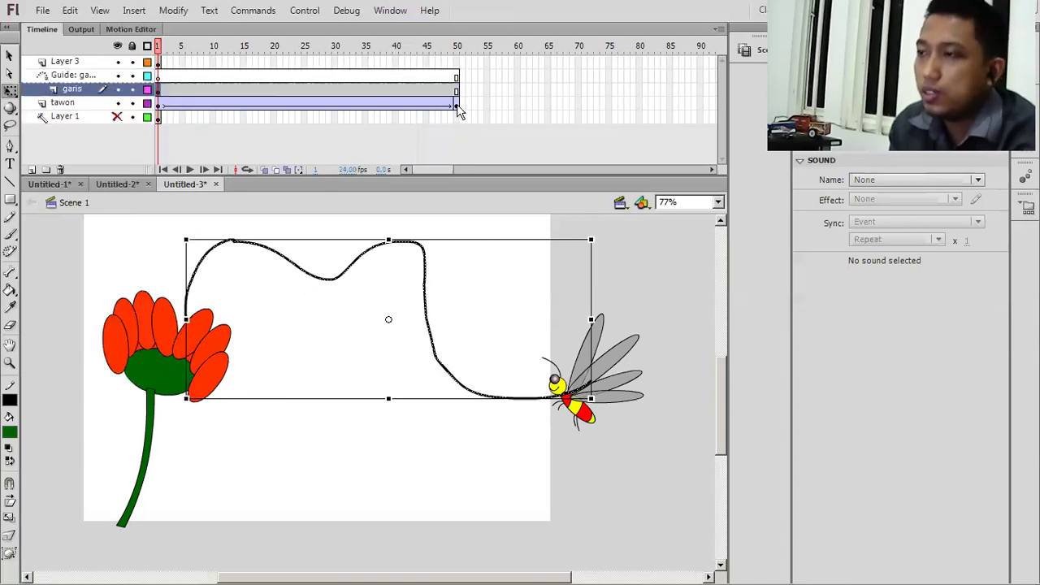
left_click(456, 104)
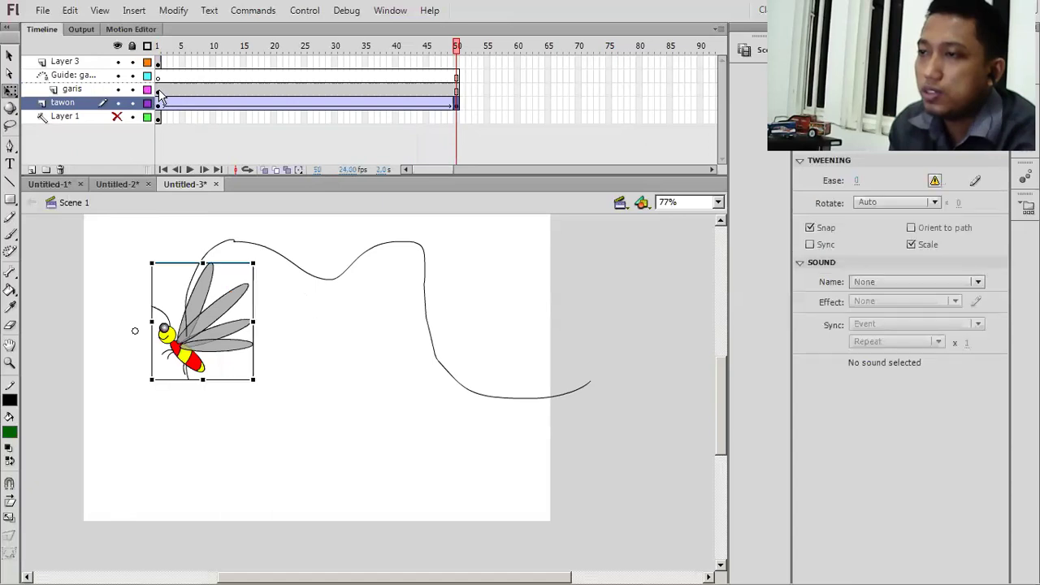
left_click(157, 90)
left_click_drag(158, 86, 158, 79)
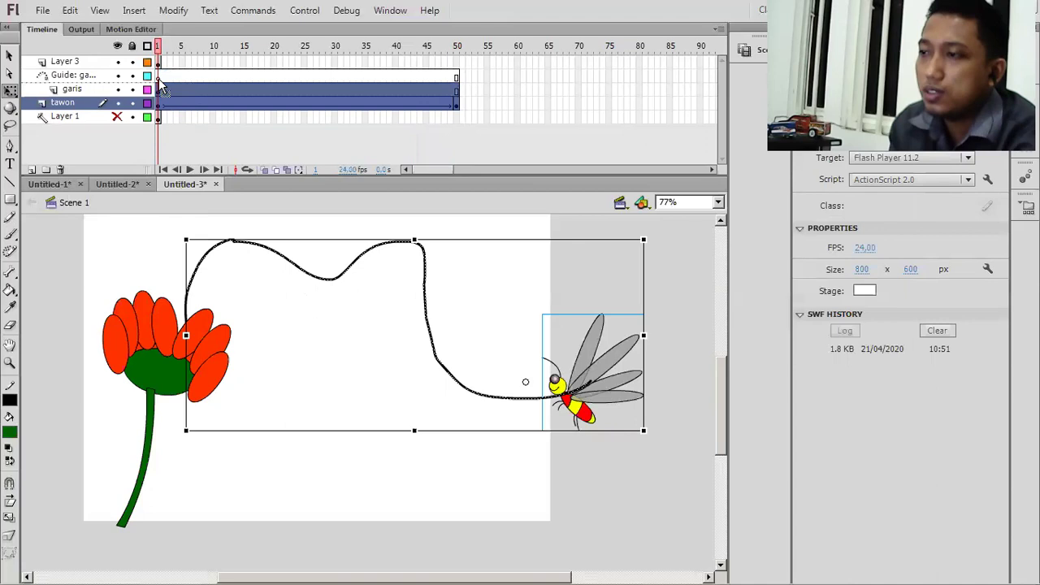
left_click(159, 78)
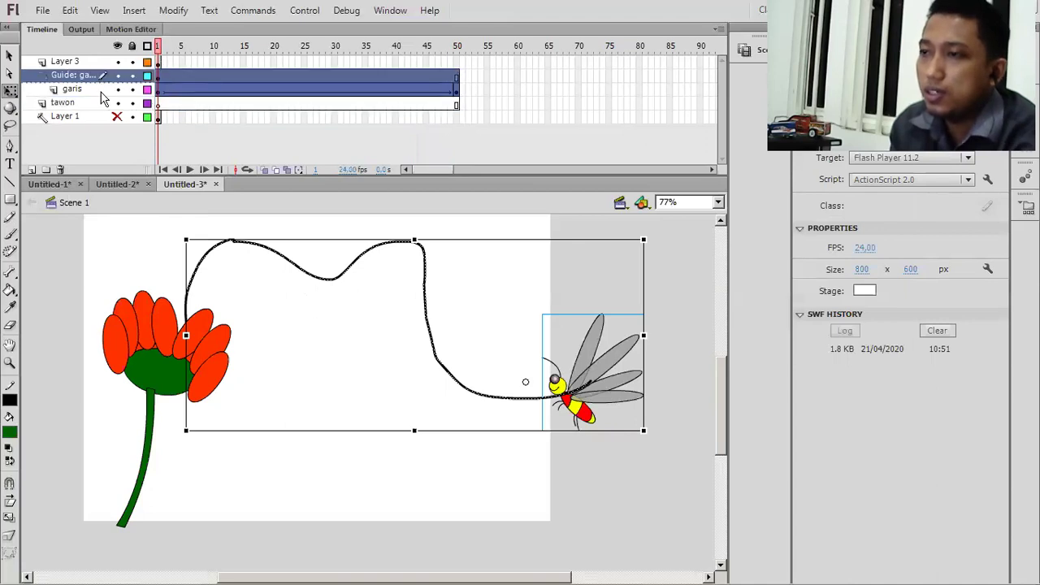
left_click(77, 91)
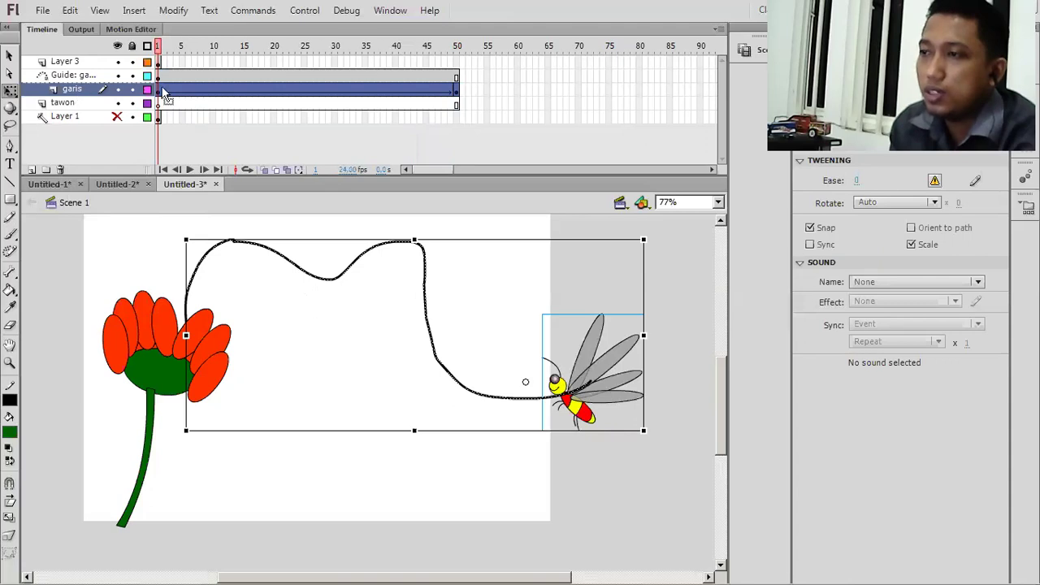
left_click(165, 94)
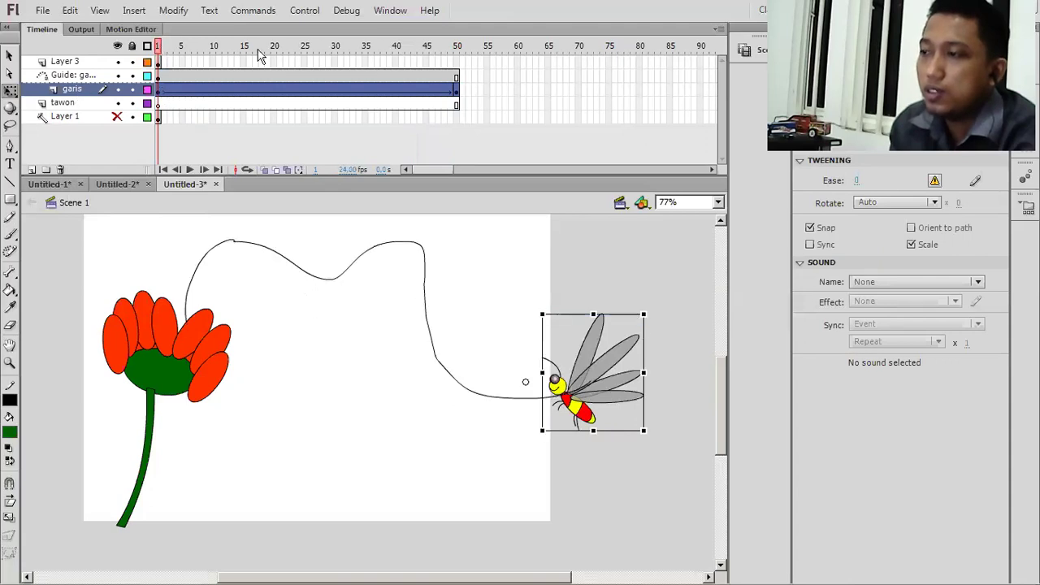
Snap the bee's transformation point onto the guide path at frames 1 and 50 of the garis layer
left_click_drag(251, 53, 297, 51)
left_click(163, 91)
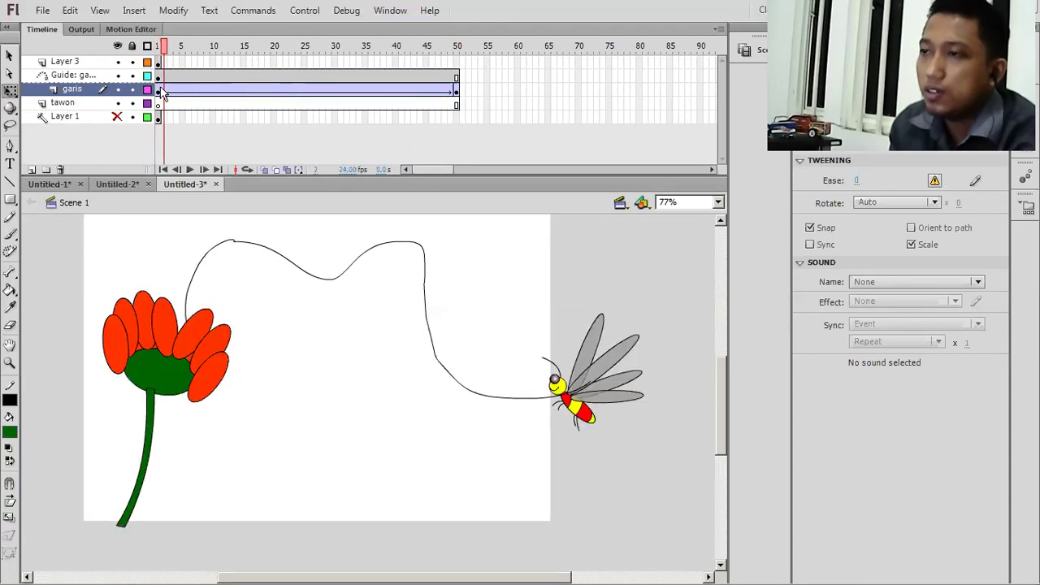
left_click(159, 92)
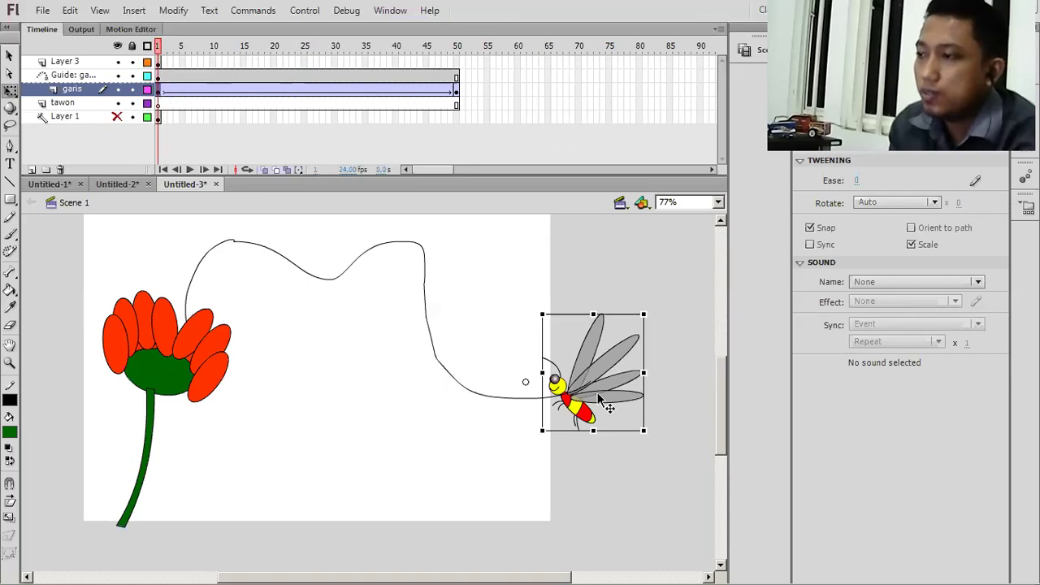
left_click_drag(605, 404, 613, 420)
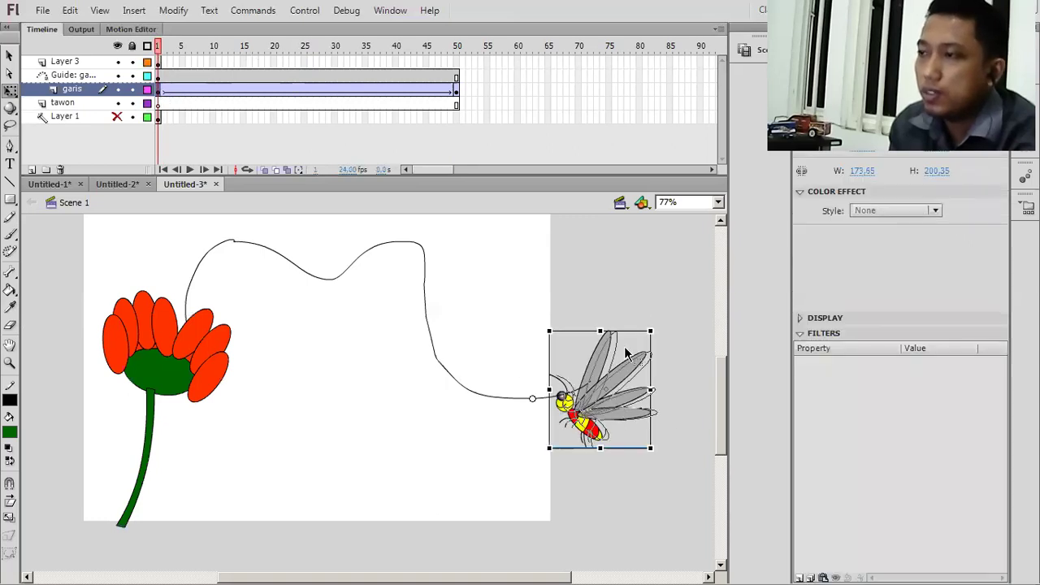
left_click(458, 92)
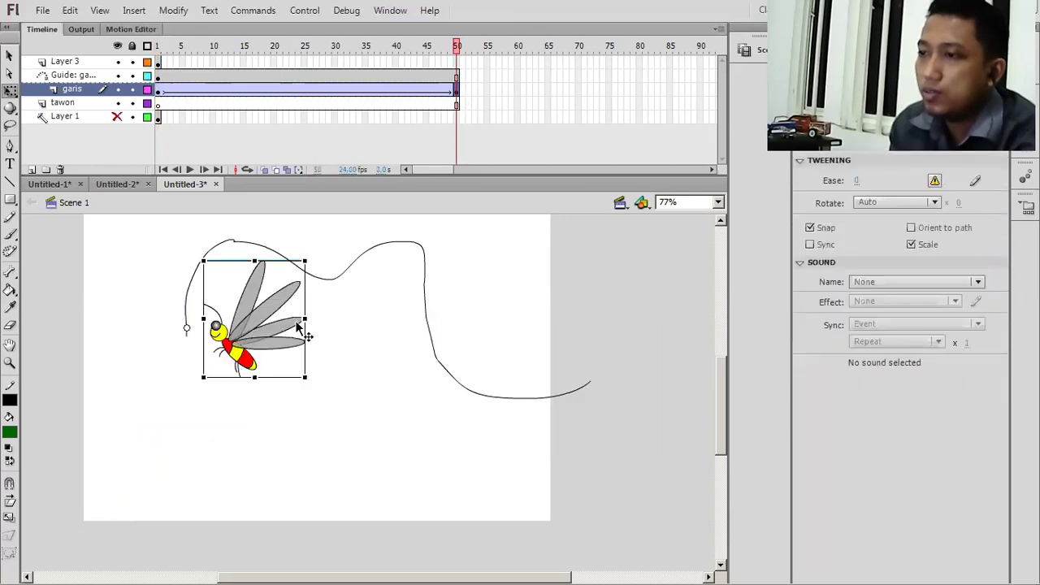
Scrub the timeline between frames 1 and 50 to examine how the bee follows the guide path
left_click(410, 49)
left_click_drag(410, 54, 309, 54)
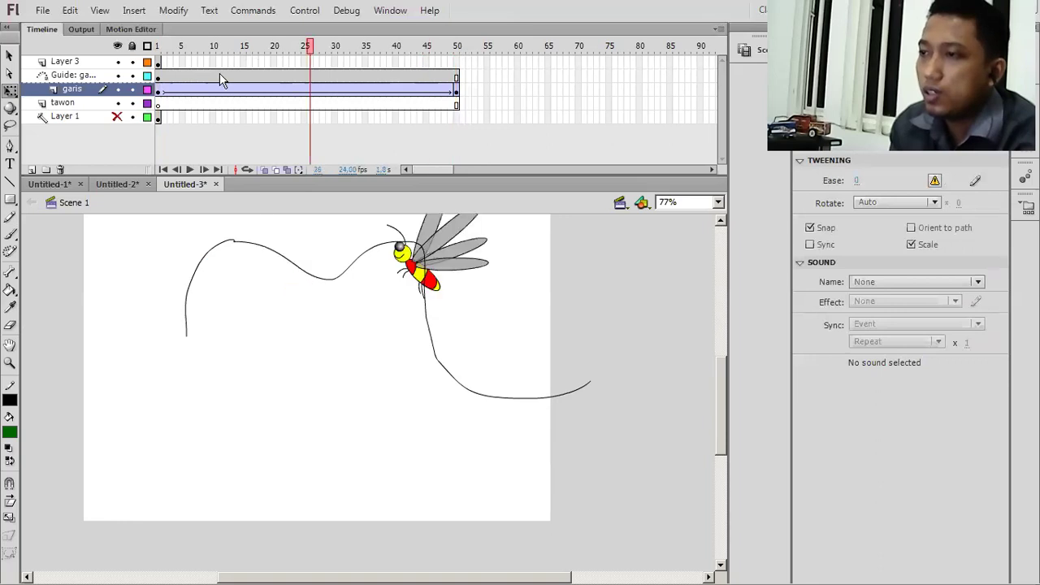
key("comma")
key("comma")
key("comma")
key("comma")
key("comma")
key("comma")
key("comma")
key("comma")
key("comma")
key("comma")
key("comma")
key("comma")
key("comma")
key("comma")
key("comma")
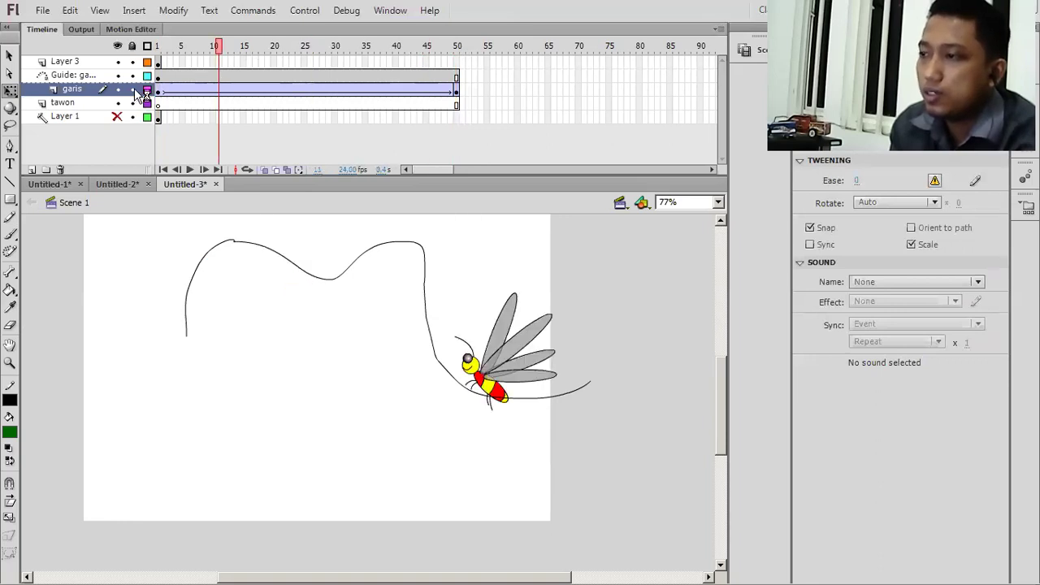
left_click(348, 87)
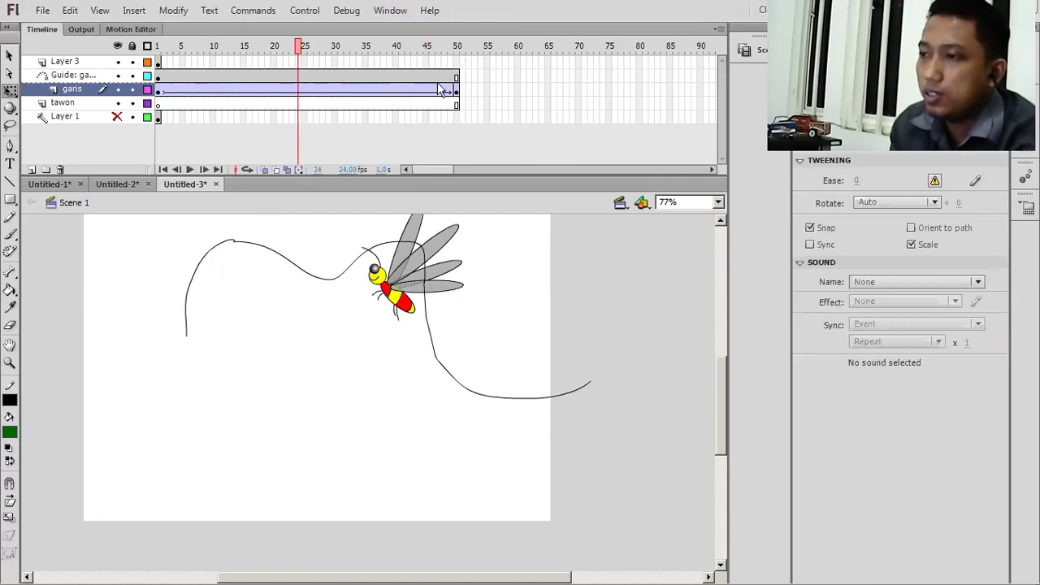
left_click(421, 89)
left_click_drag(497, 92, 154, 98)
key("comma")
key("comma")
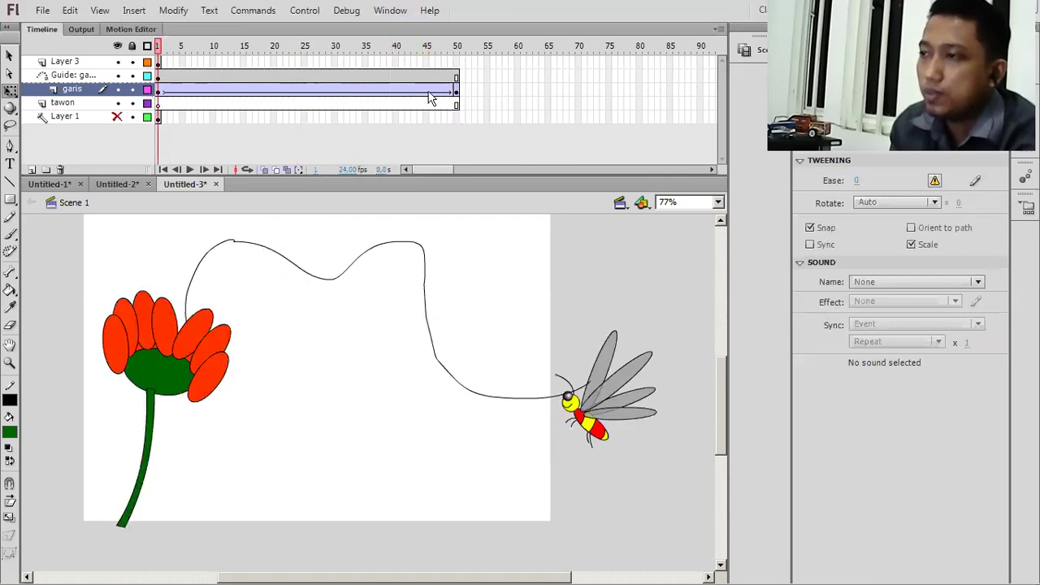
left_click(457, 96)
left_click(457, 96)
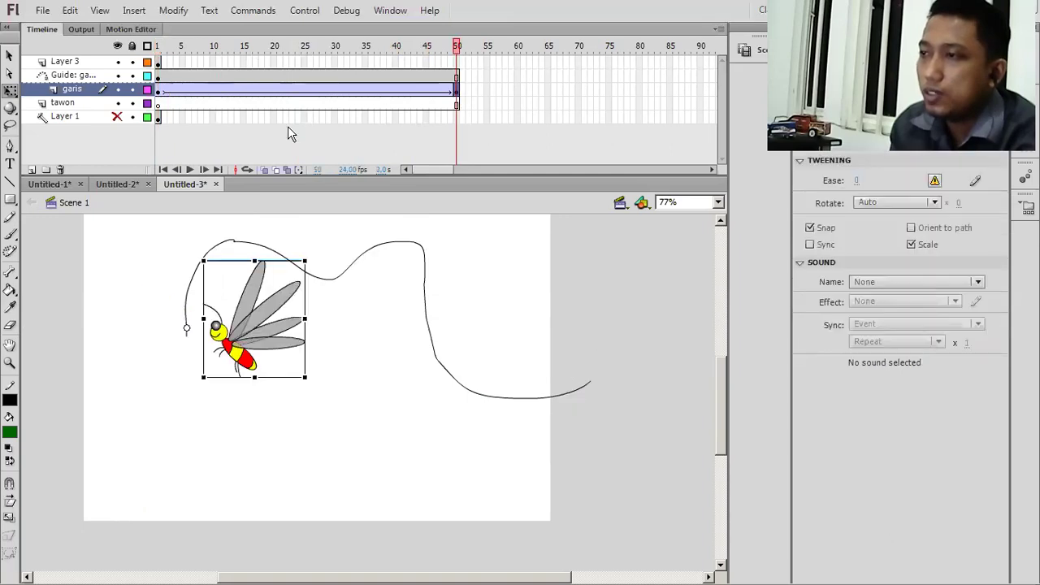
Extend the flower's Layer 3 with a frame at frame 50 and move the flower slightly right and down beneath the bee
left_click(65, 62)
left_click(458, 64)
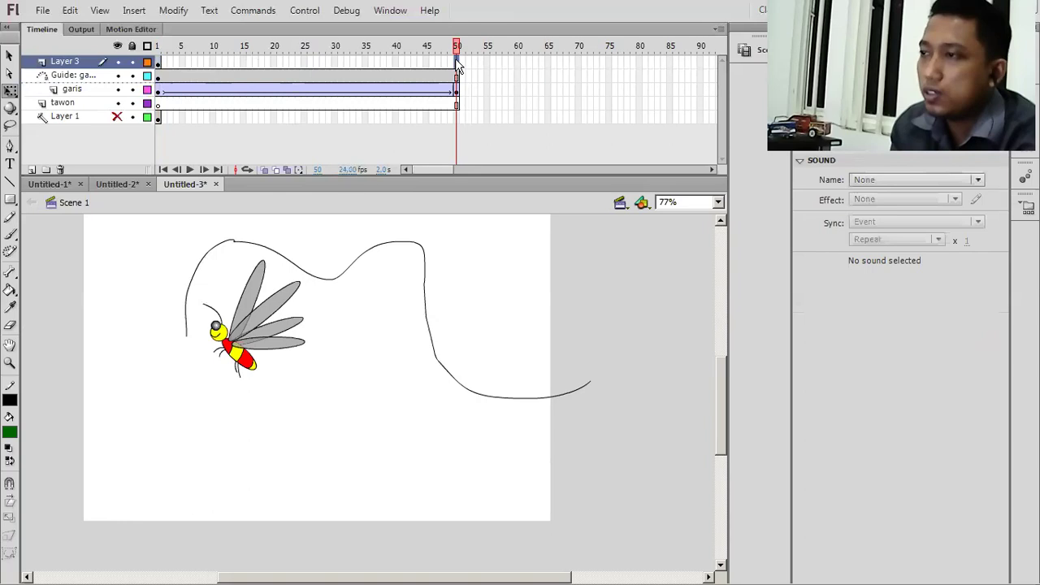
right_click(457, 64)
left_click(503, 114)
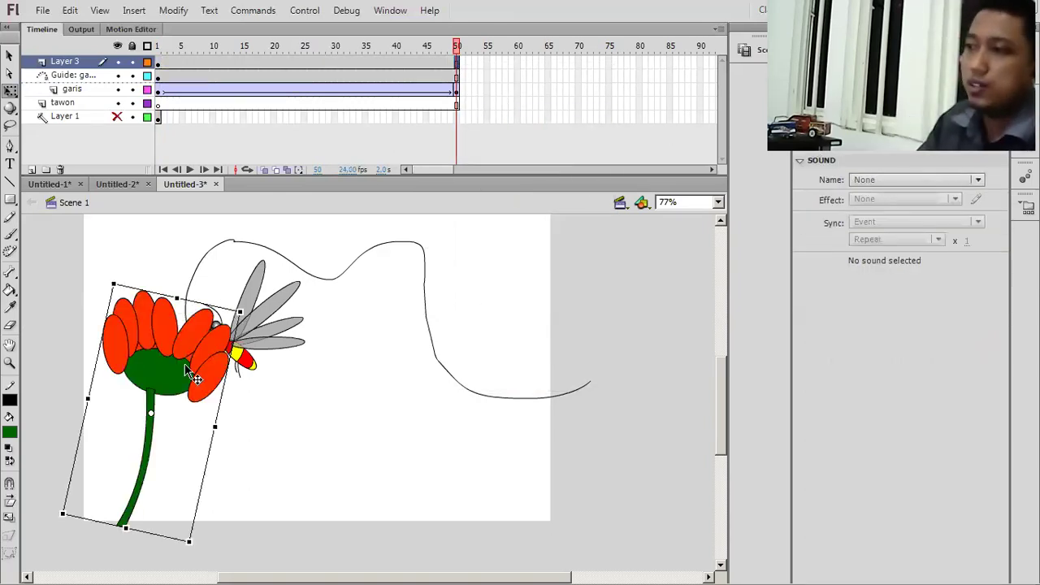
left_click_drag(173, 392, 209, 411)
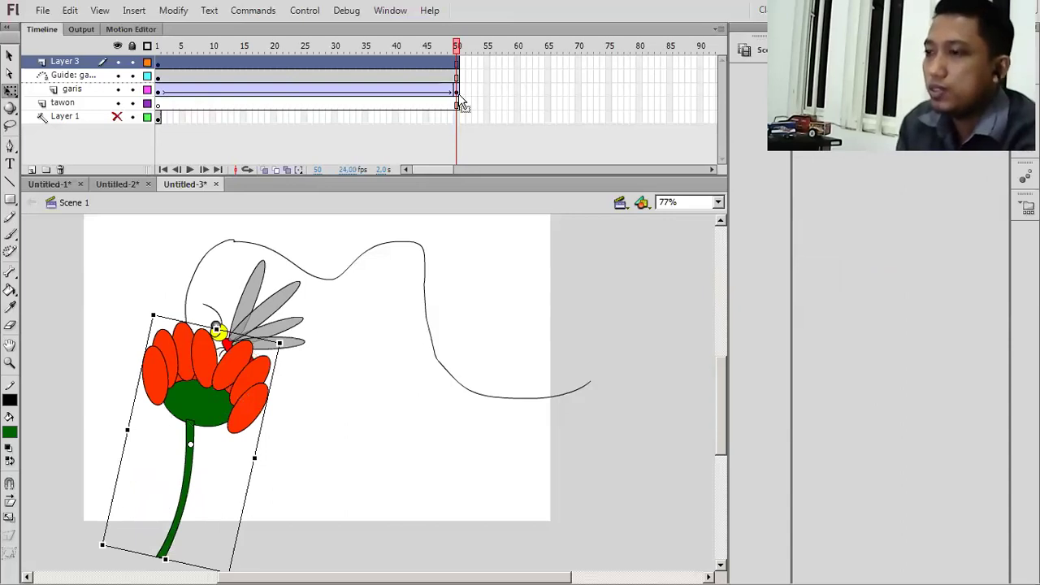
Deselect everything, test the movie to watch the bee fly to the flower, and close the preview
left_click(458, 94)
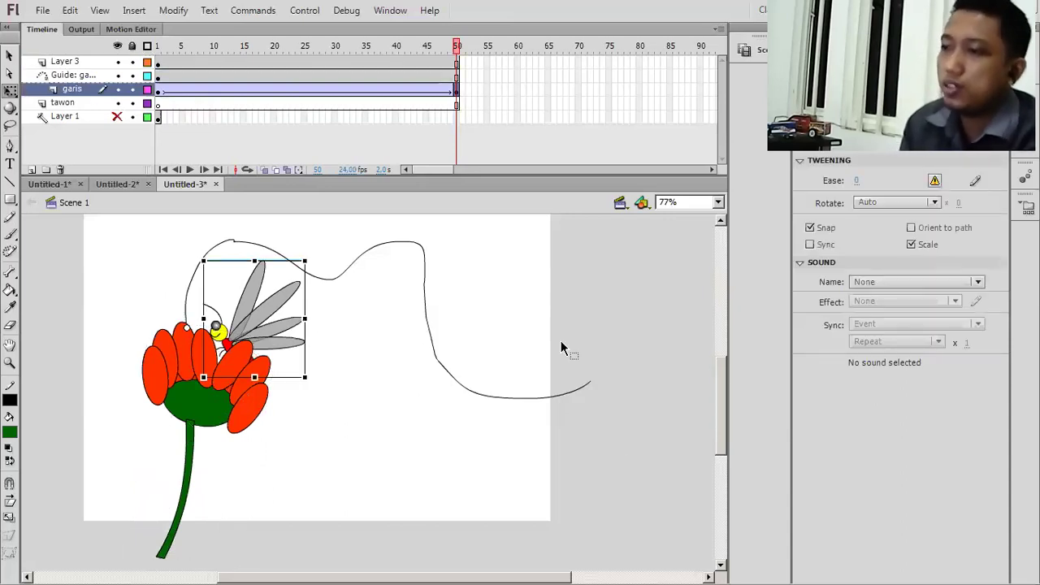
left_click(625, 462)
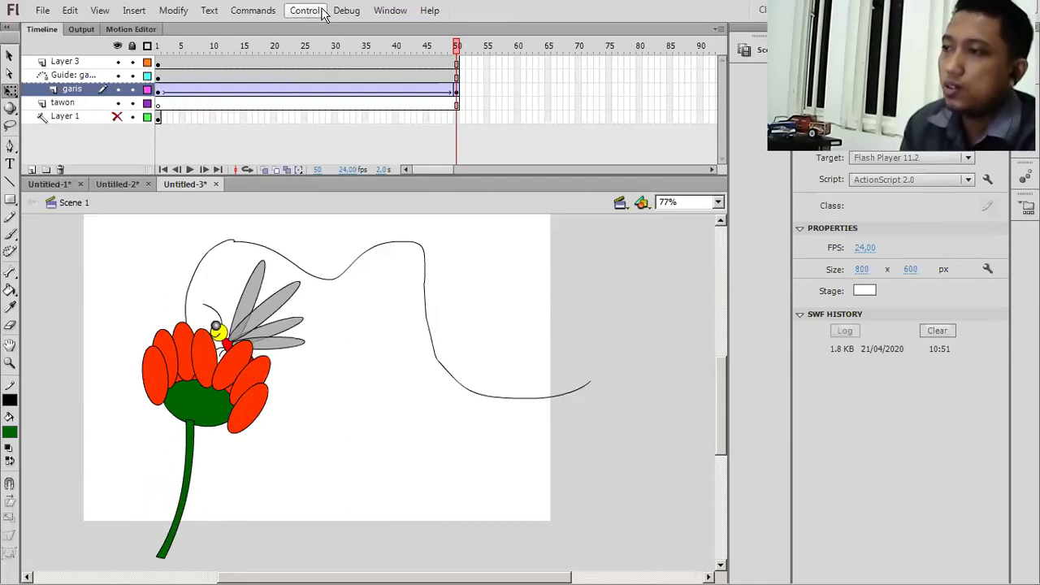
mouse_move(343, 109)
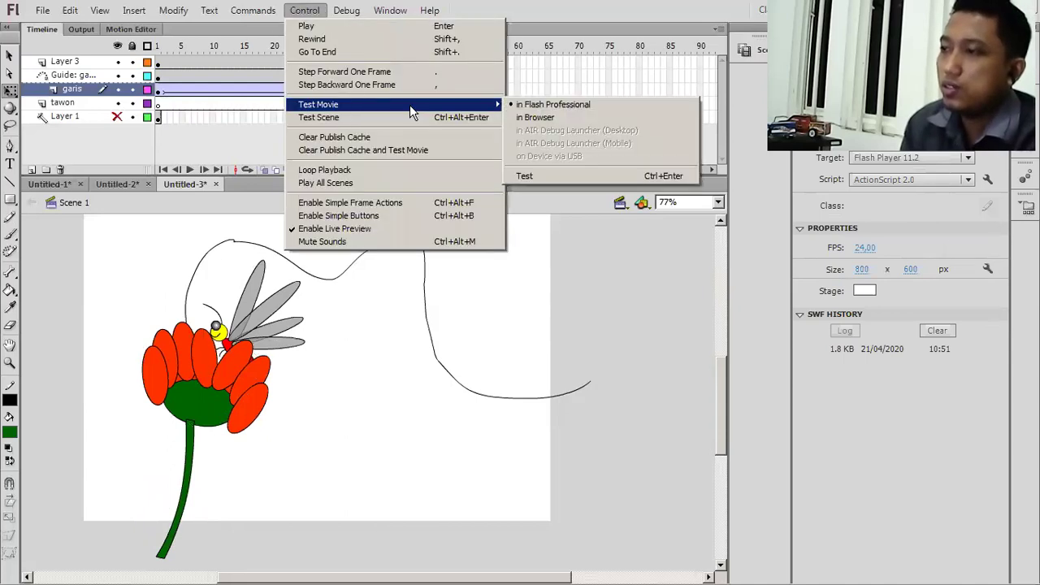
left_click(554, 175)
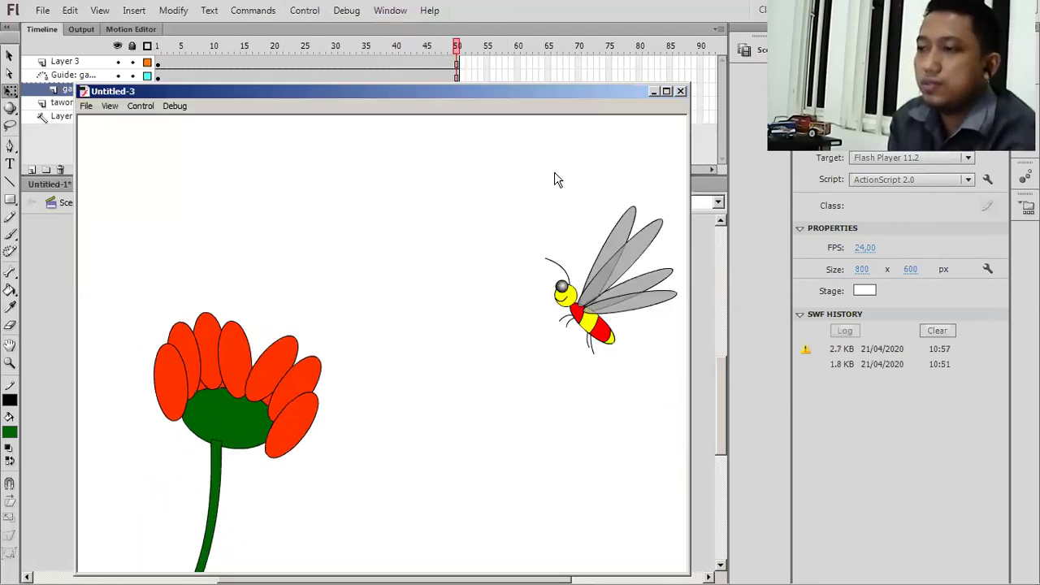
left_click(680, 91)
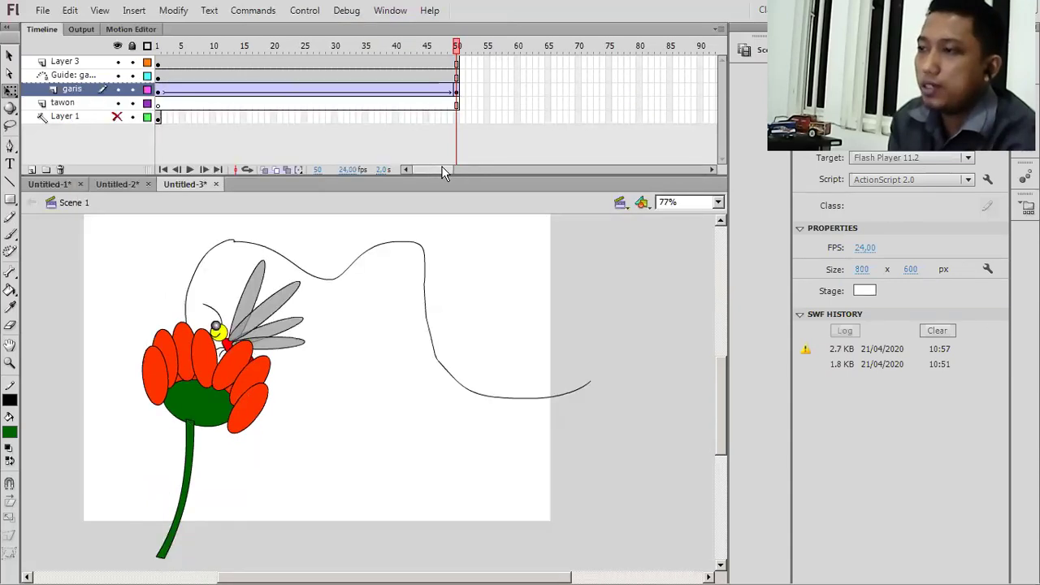
left_click_drag(445, 171, 455, 164)
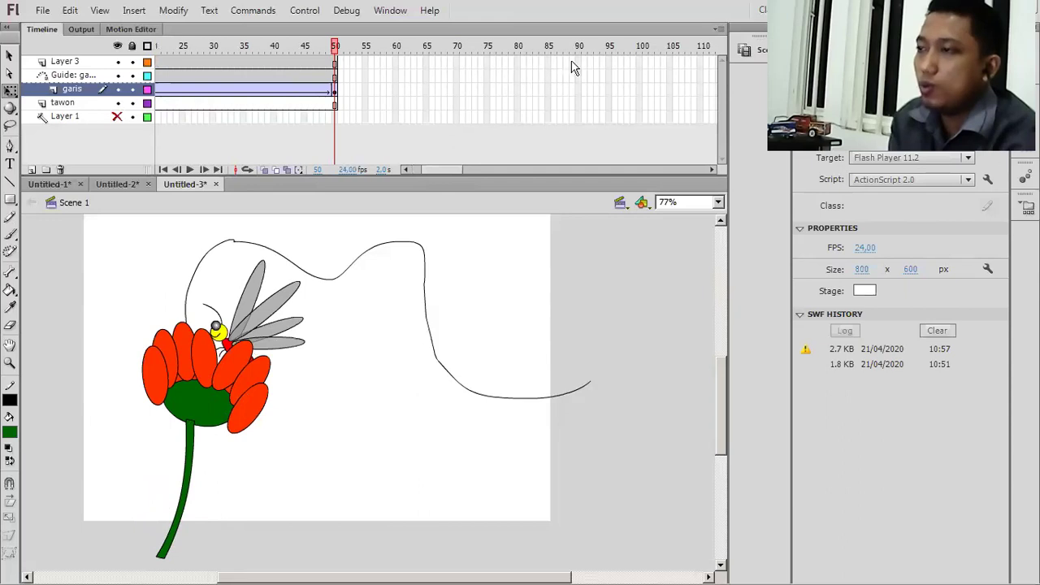
Extend Layer 3, the guide layer and the garis layer with frames up to frame 90
left_click_drag(578, 62, 577, 90)
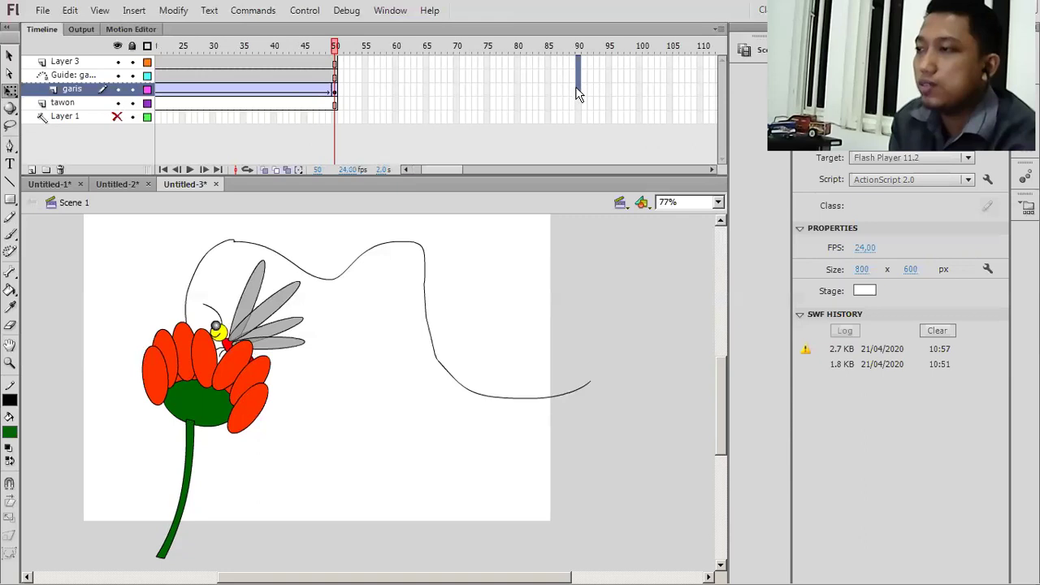
right_click(578, 94)
left_click(618, 138)
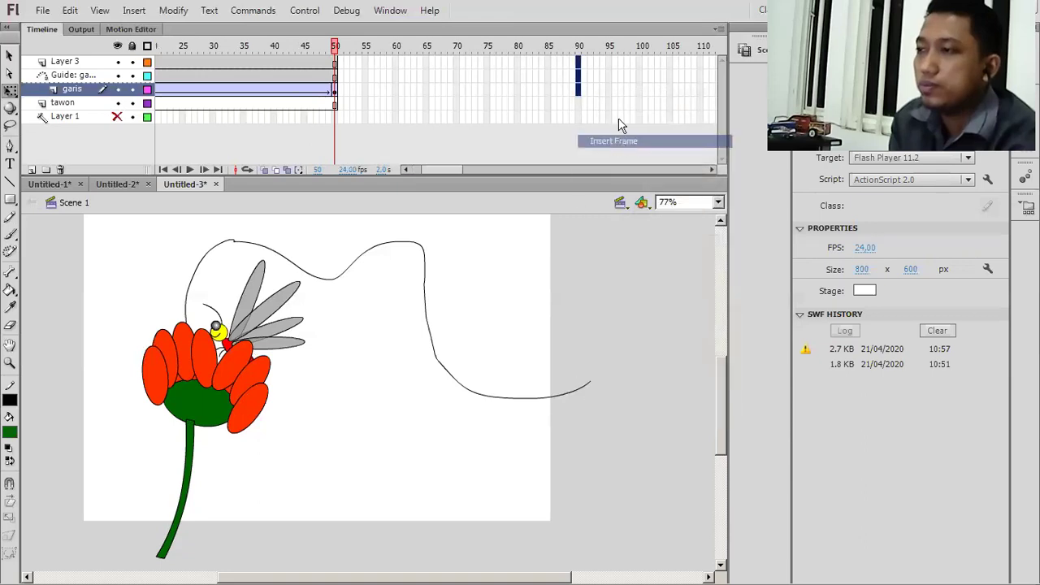
Test the movie to watch the bee's flight over the extended timeline, close the preview and deselect everything
left_click(305, 10)
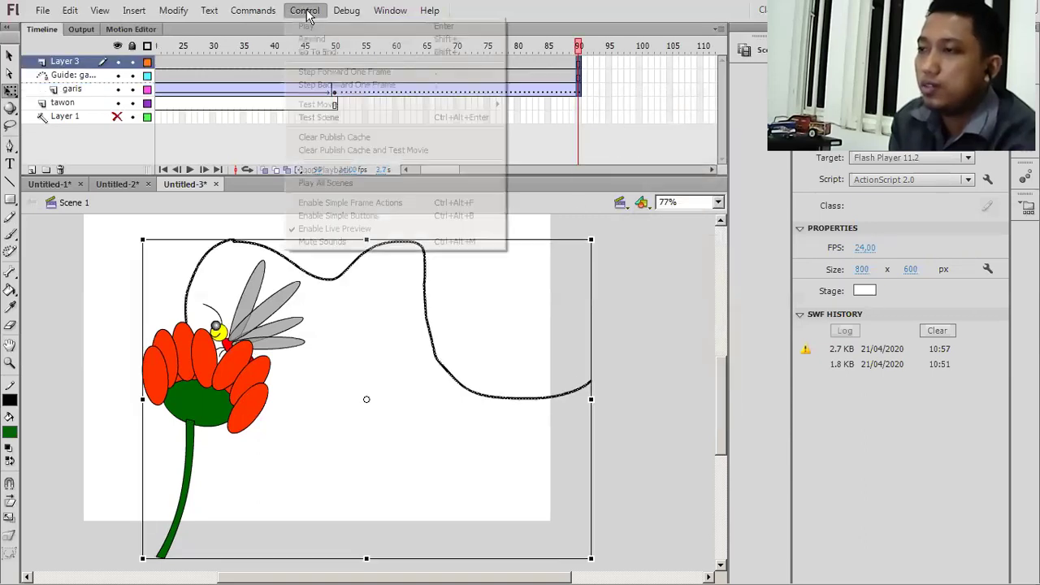
mouse_move(381, 104)
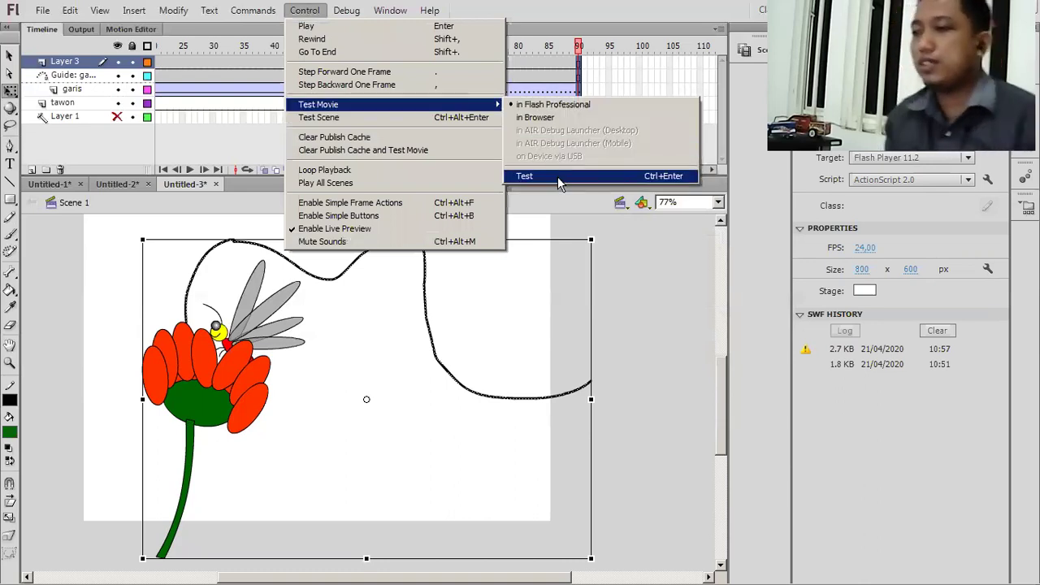
key("Return")
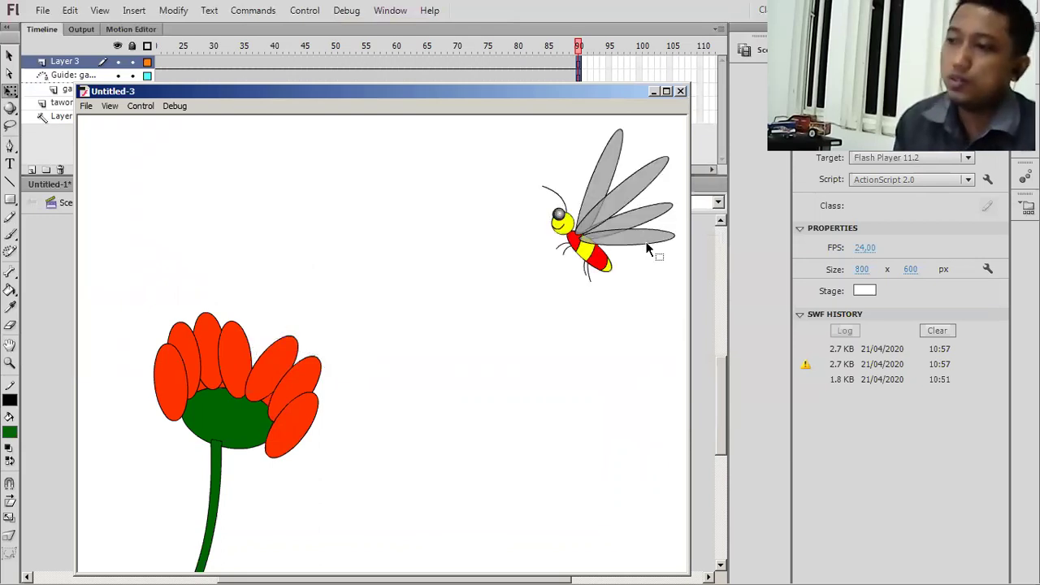
key("ctrl+w")
left_click(647, 259)
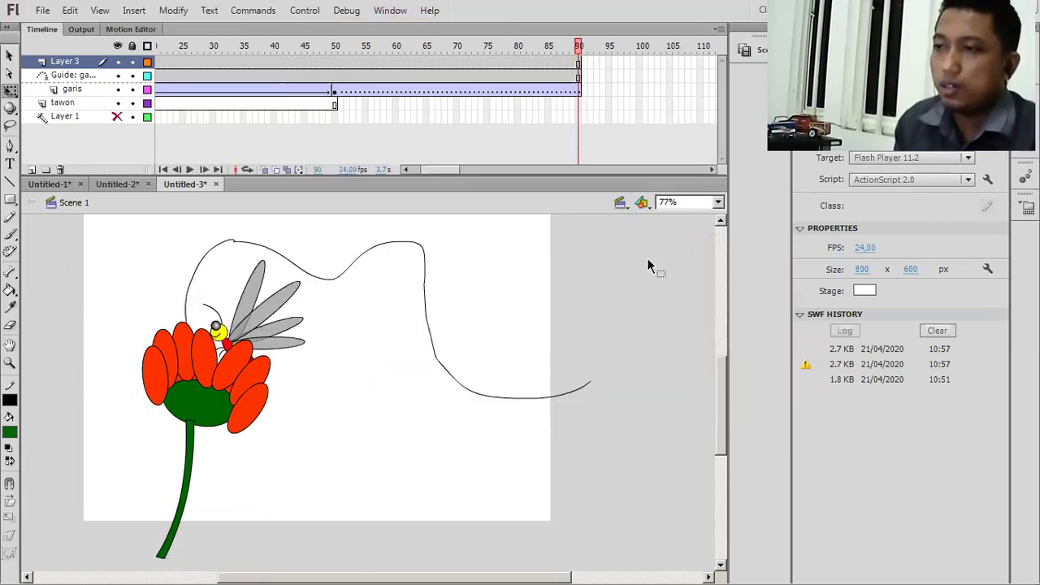
Delete the tawon layer and add a new empty layer above Layer 1
left_click(44, 104)
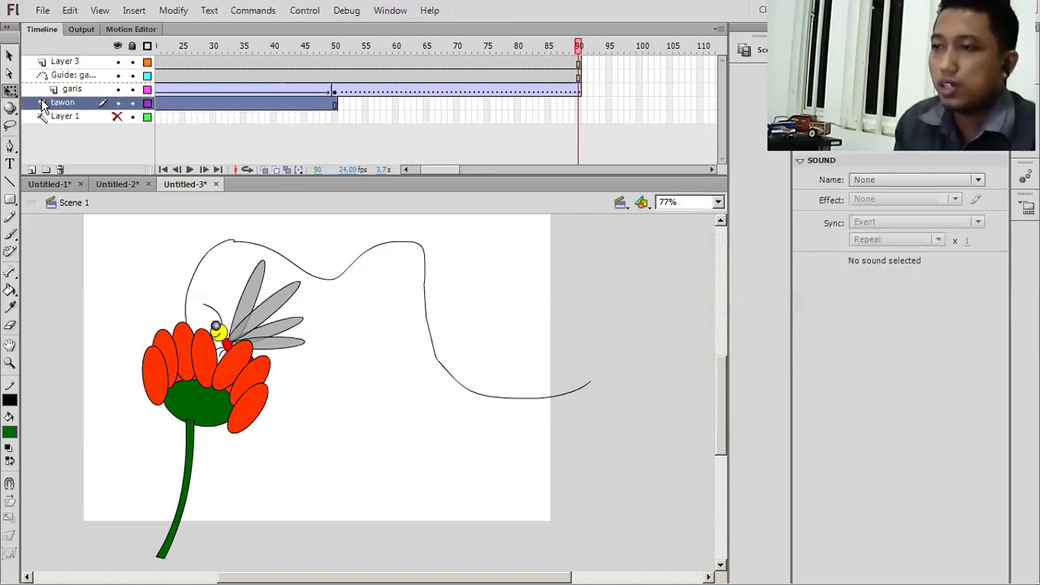
left_click(60, 169)
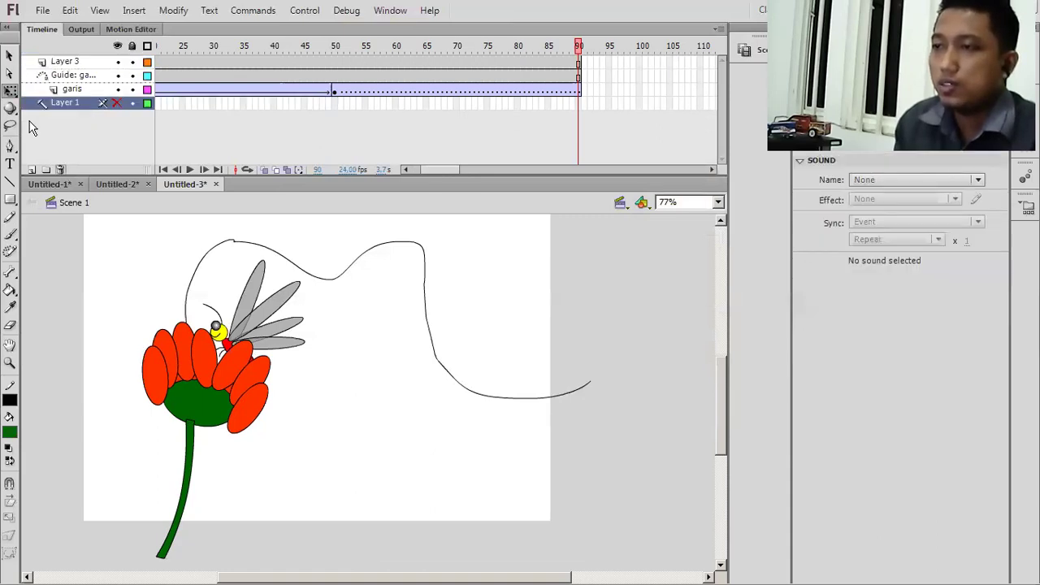
left_click(32, 169)
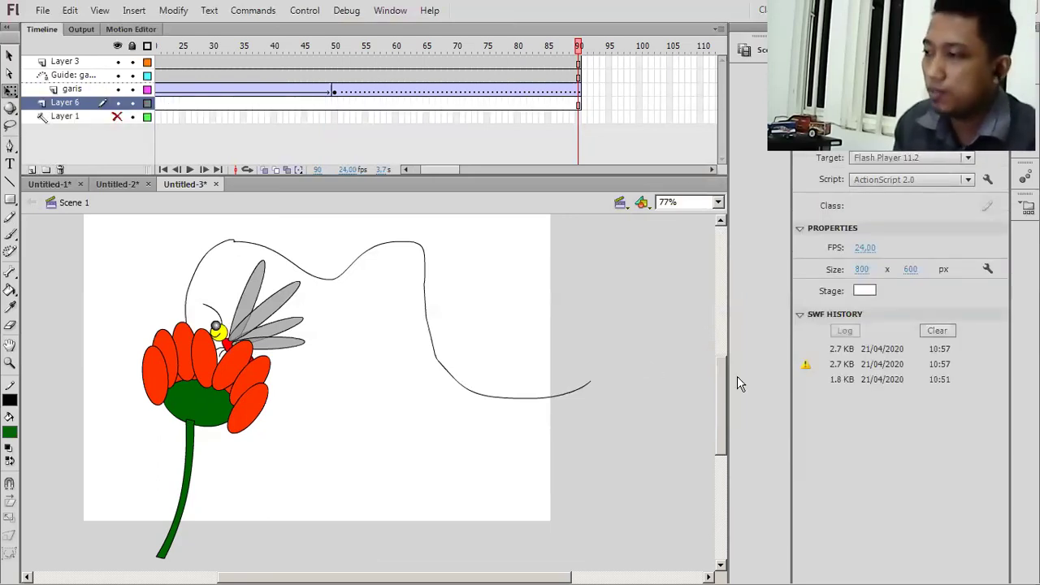
Draw a bright green rectangle on Layer 6 covering the full width of the stage's lower half
left_click_drag(717, 390, 716, 392)
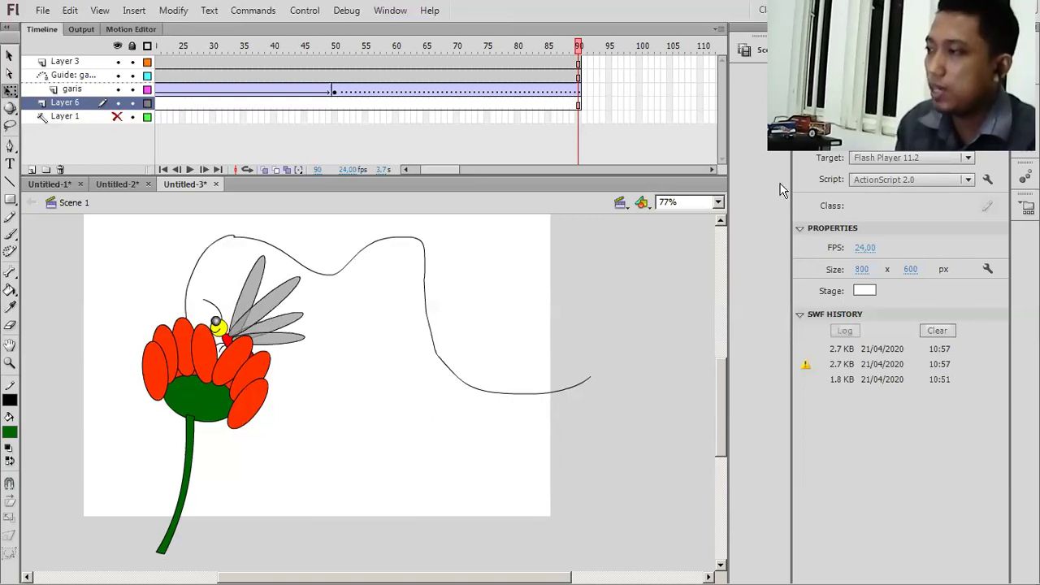
left_click(13, 201)
left_click(11, 436)
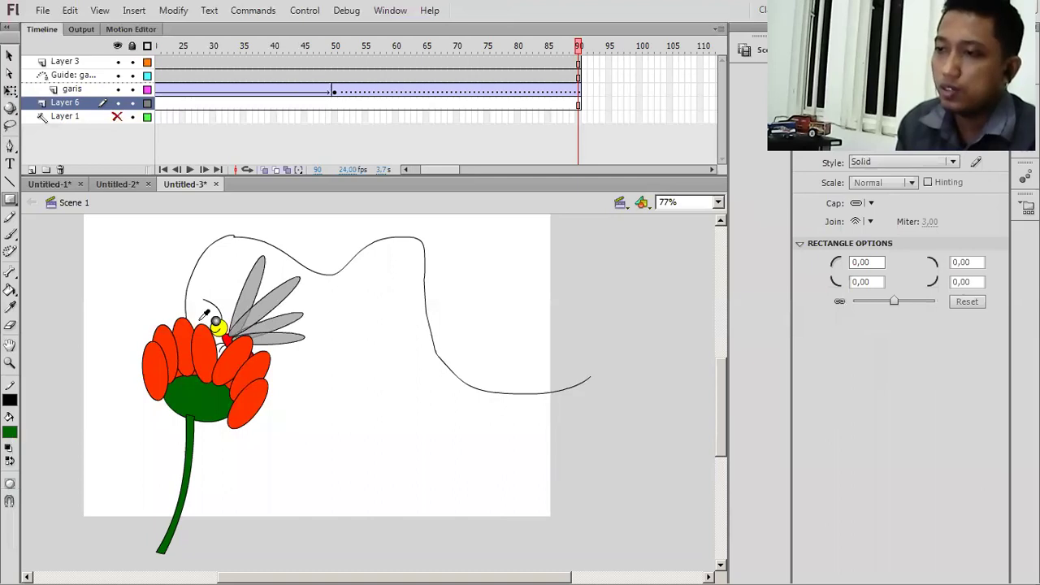
left_click(82, 517)
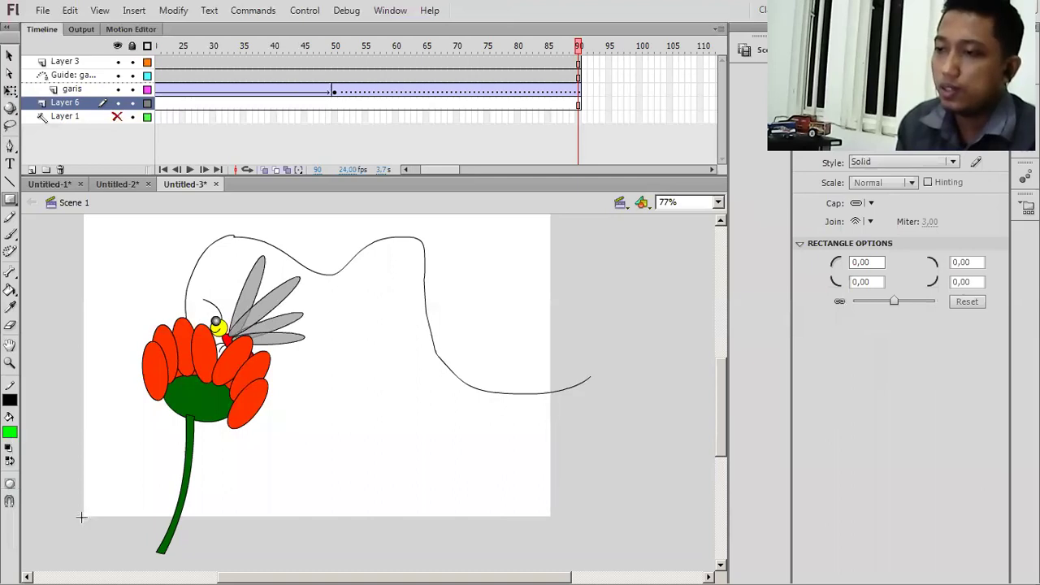
mouse_move(80, 517)
left_mouse_down()
mouse_move(473, 450)
mouse_move(557, 368)
left_mouse_up()
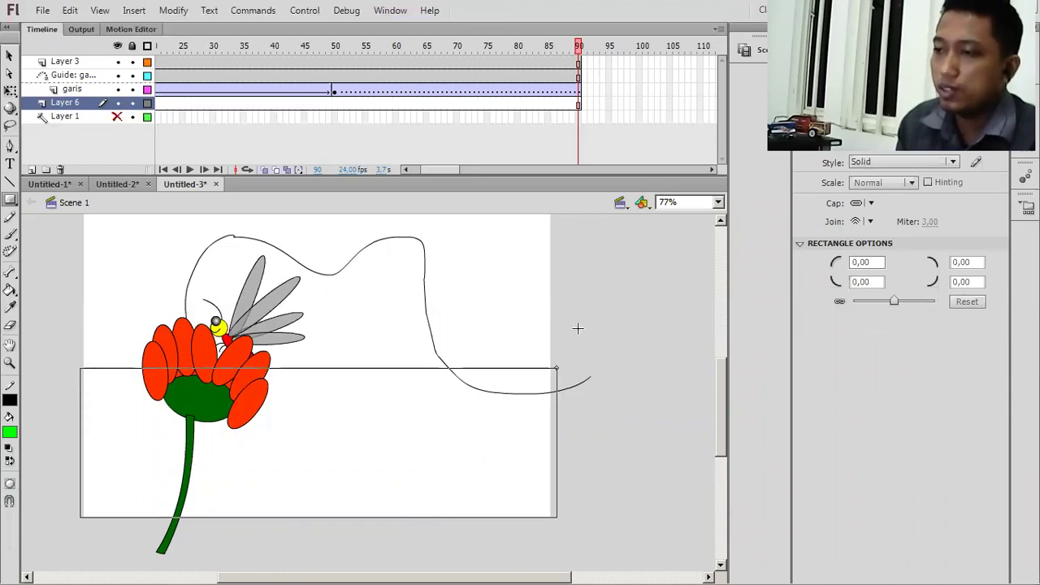
Recolour the rectangle a slightly darker green and bend its top edge upward into a gentle hill
left_click(9, 90)
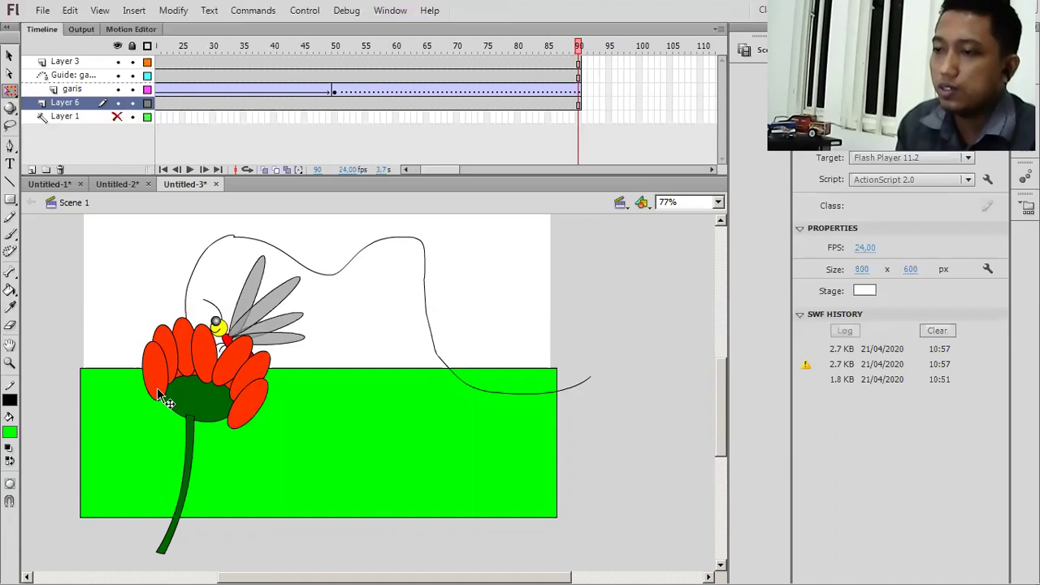
key("ctrl+a")
left_click(10, 432)
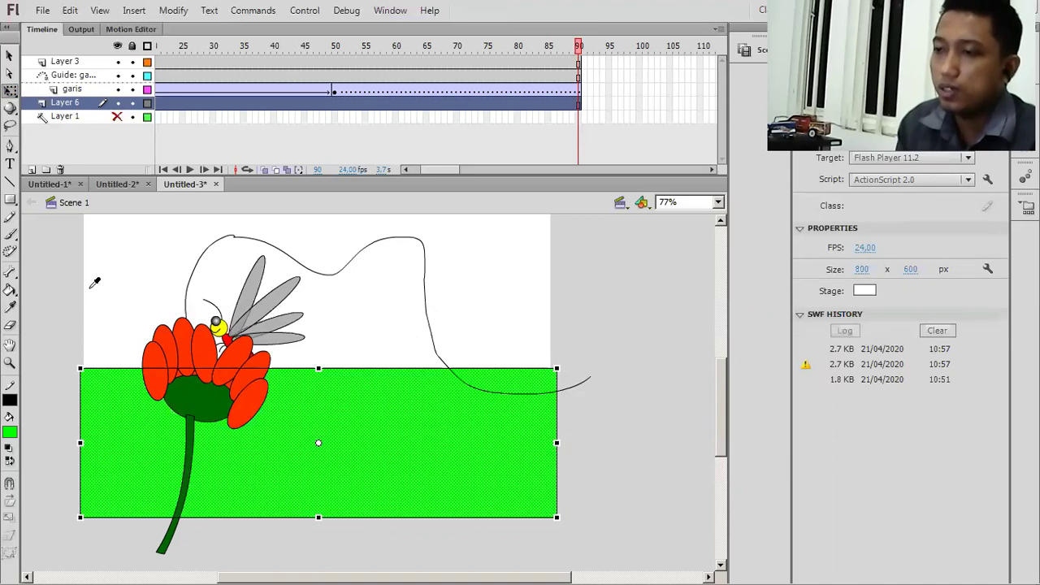
left_click(318, 351)
left_click_drag(318, 355, 318, 351)
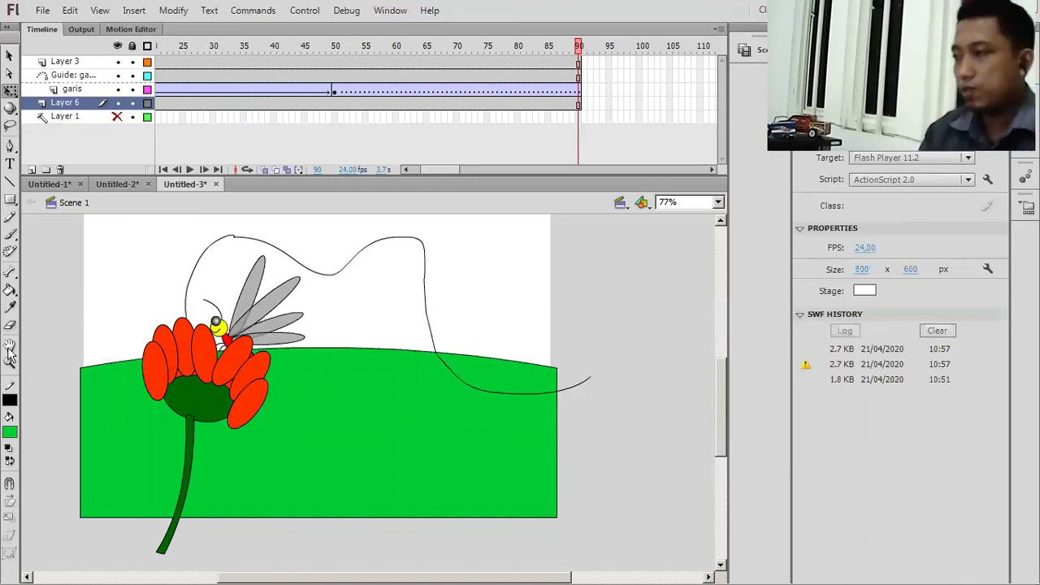
Set the stage colour to blue, test the movie with the new background and close the preview
left_click(863, 291)
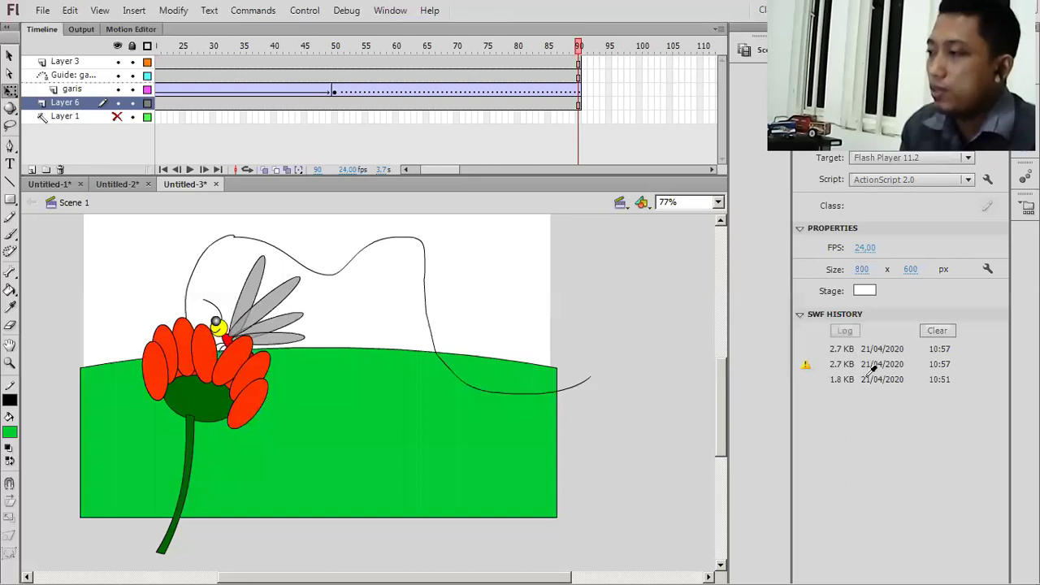
left_click(858, 379)
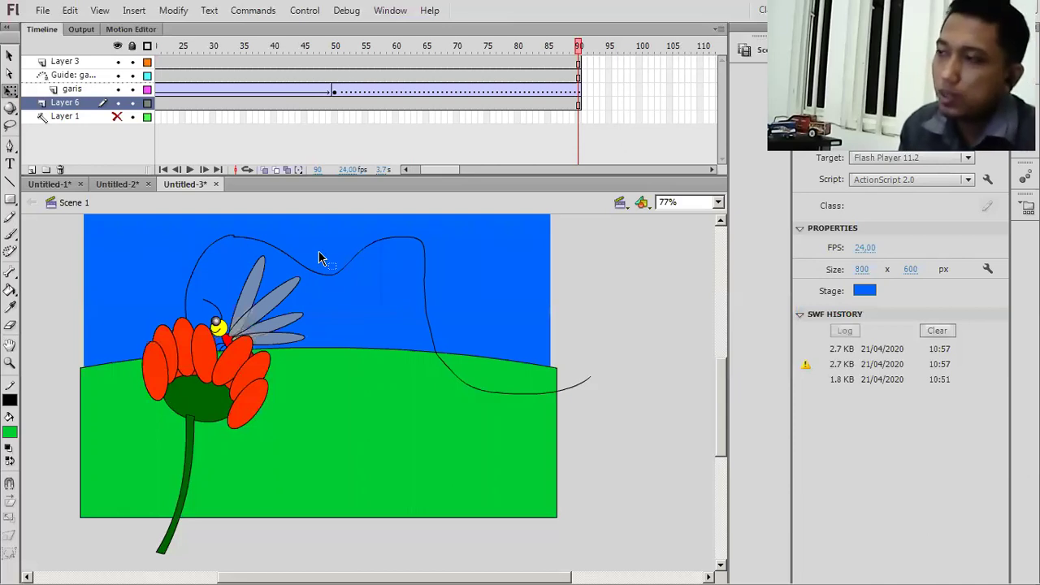
left_click(317, 12)
mouse_move(479, 104)
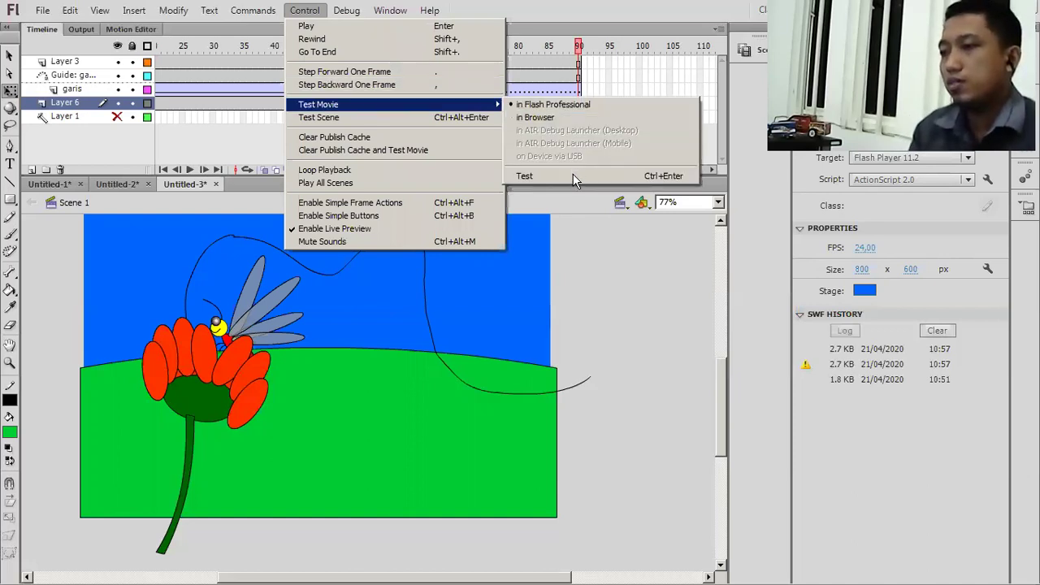
left_click(574, 176)
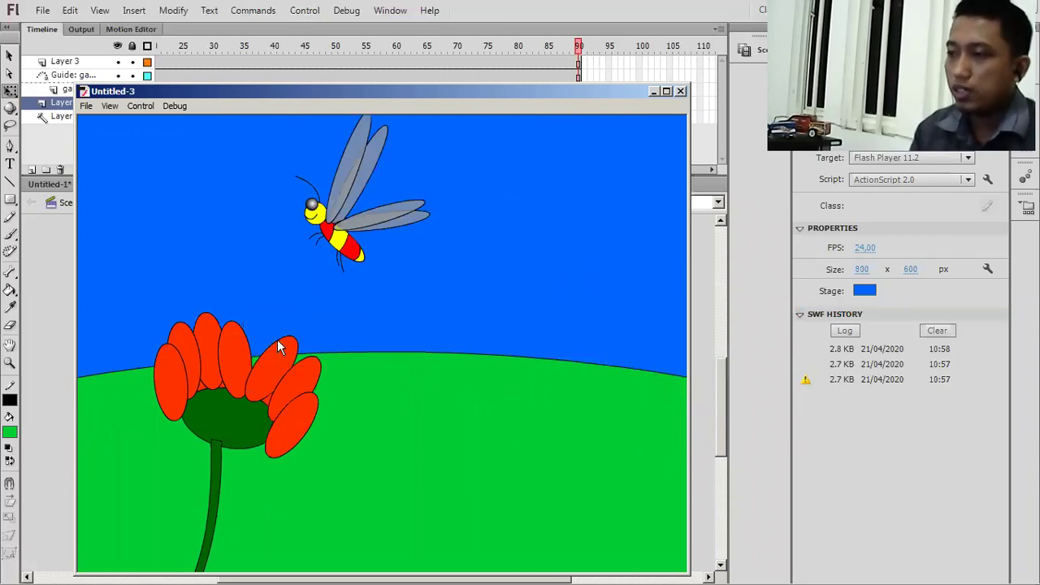
left_click(681, 92)
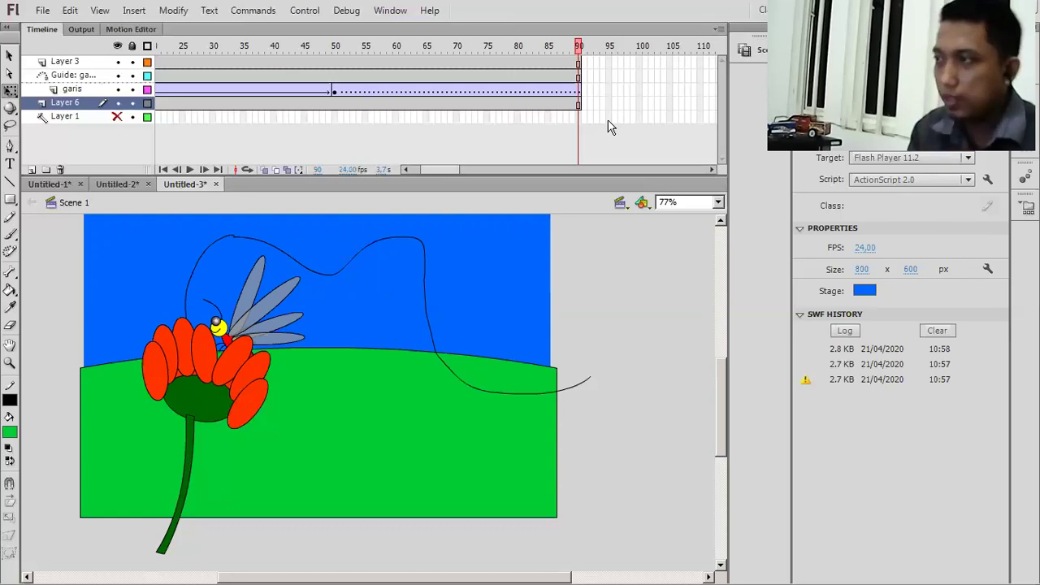
Add a new layer above Layer 3 and name it lebah
left_click(583, 90)
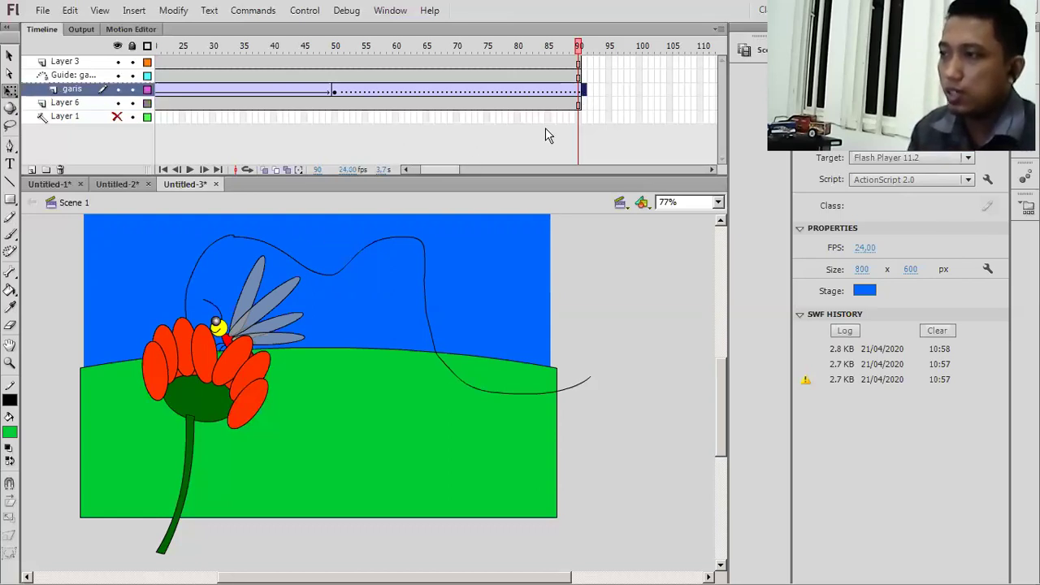
mouse_move(447, 171)
left_mouse_down()
mouse_move(462, 166)
mouse_move(451, 167)
left_mouse_up()
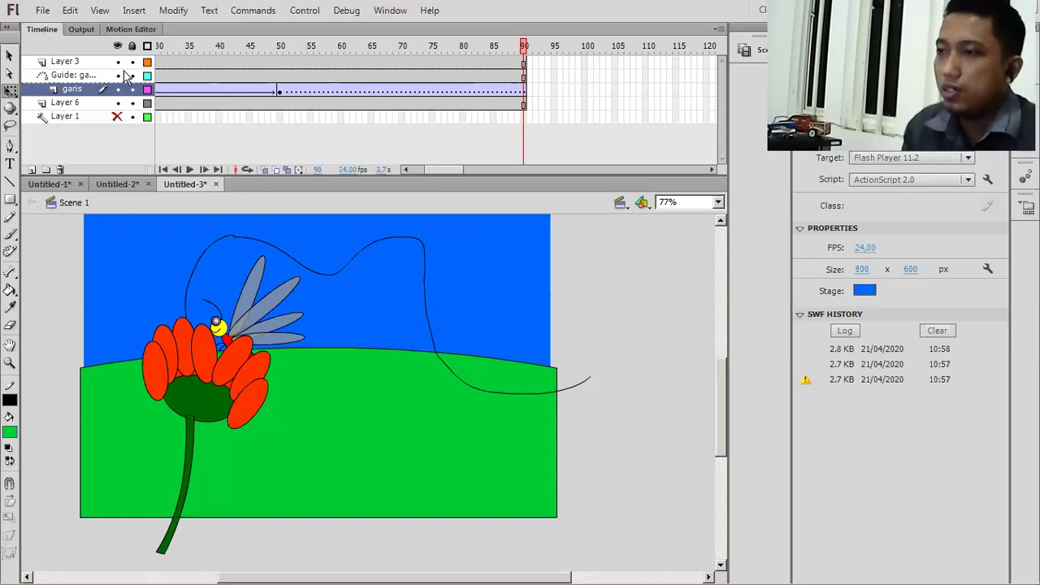
left_click(72, 63)
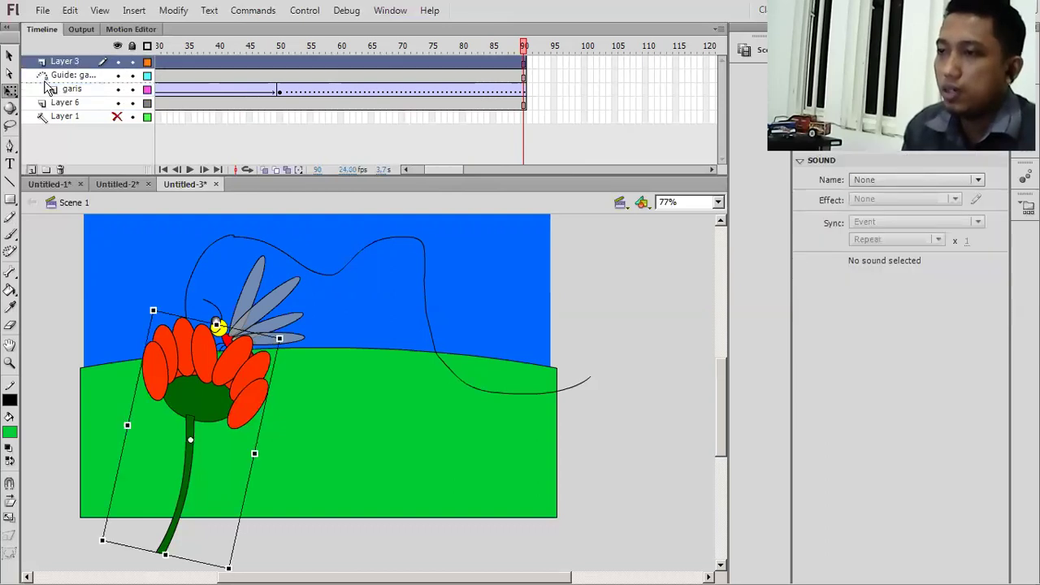
left_click(32, 169)
double_click(52, 62)
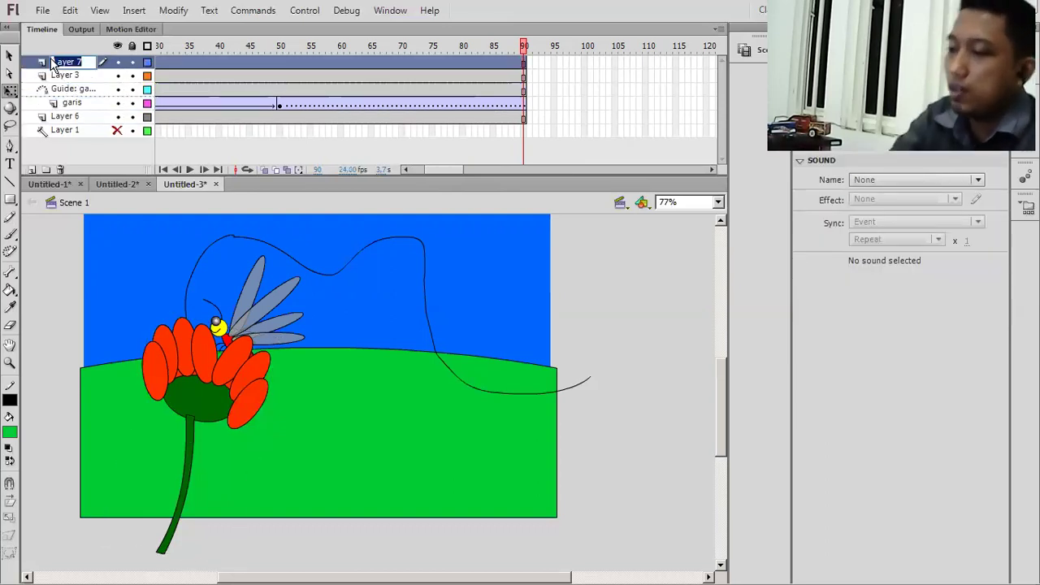
type("l")
type("leba")
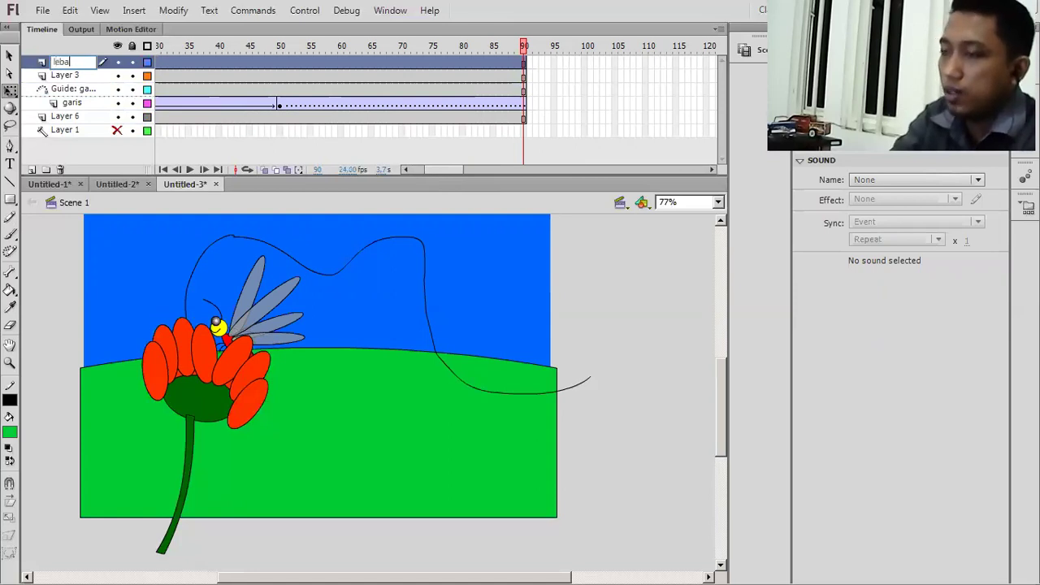
type("h")
left_click(53, 65)
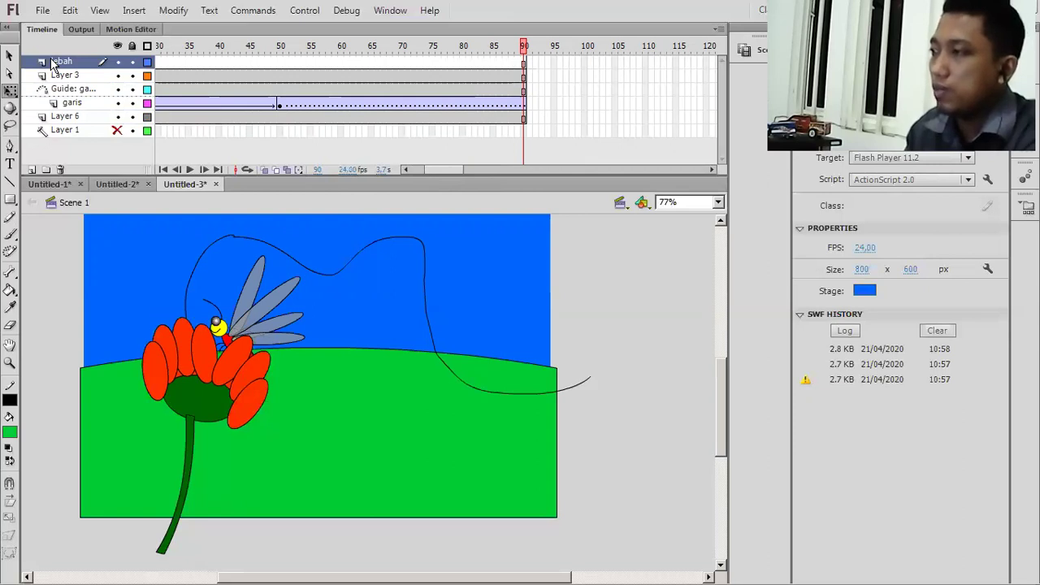
Place the lebah symbol from the library on the lower-right part of the stage and scale it down slightly
key("ctrl+l")
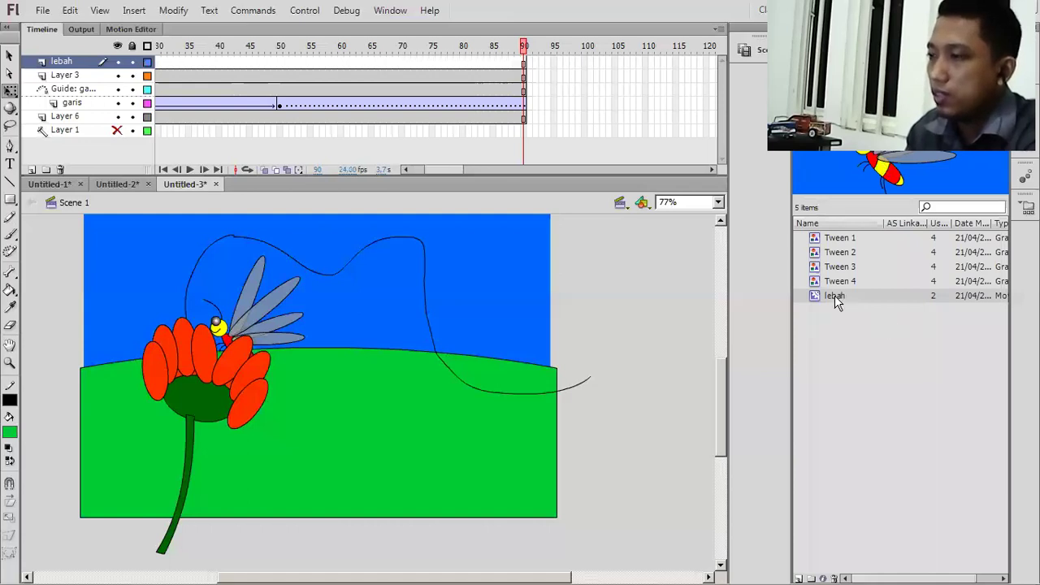
left_click_drag(550, 308, 430, 422)
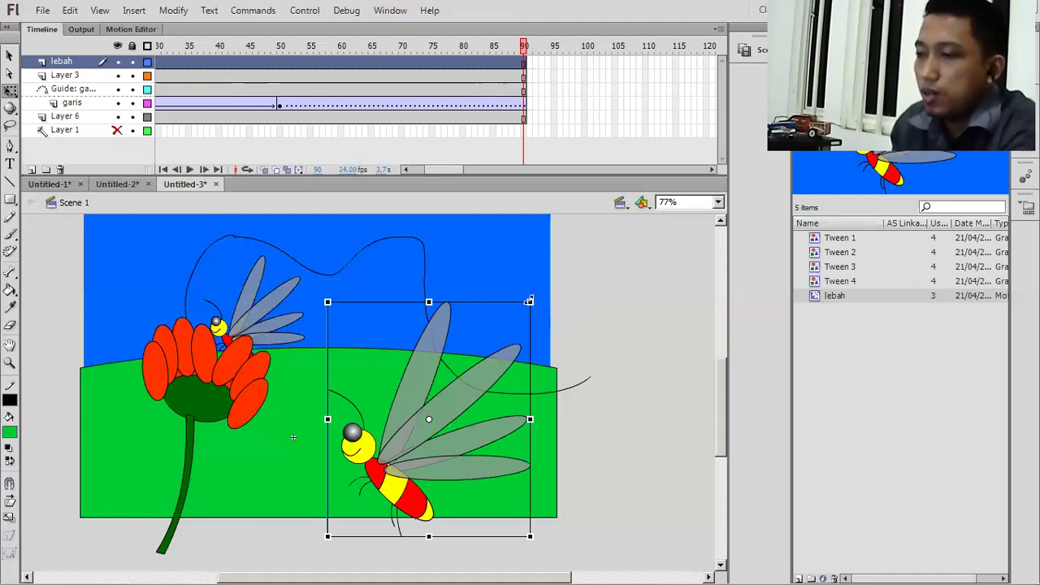
left_click_drag(520, 309, 510, 321)
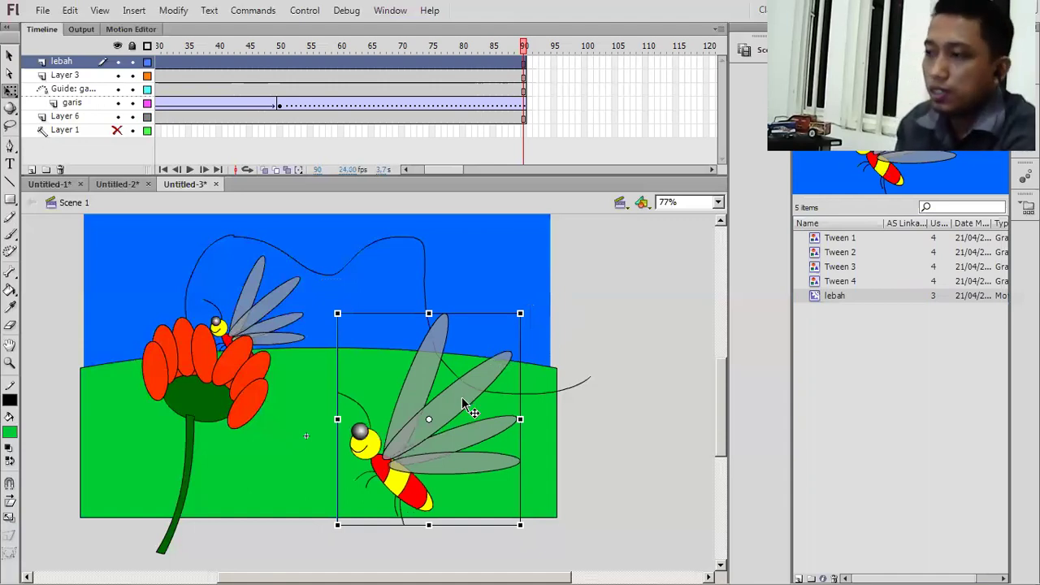
Test the movie with the second bee, move the preview window aside and close it
key("ctrl+Return")
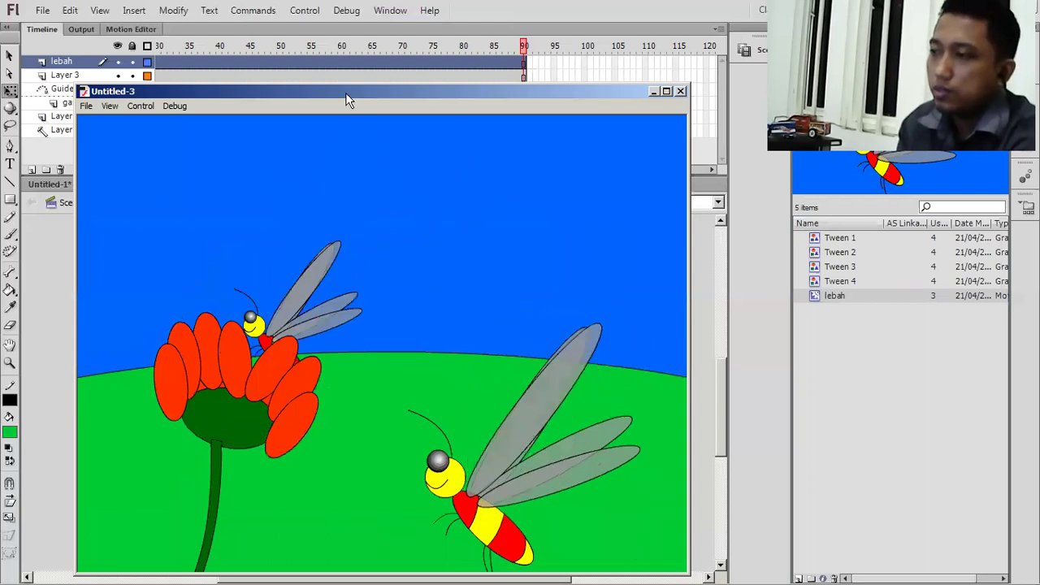
left_click_drag(514, 94, 431, 145)
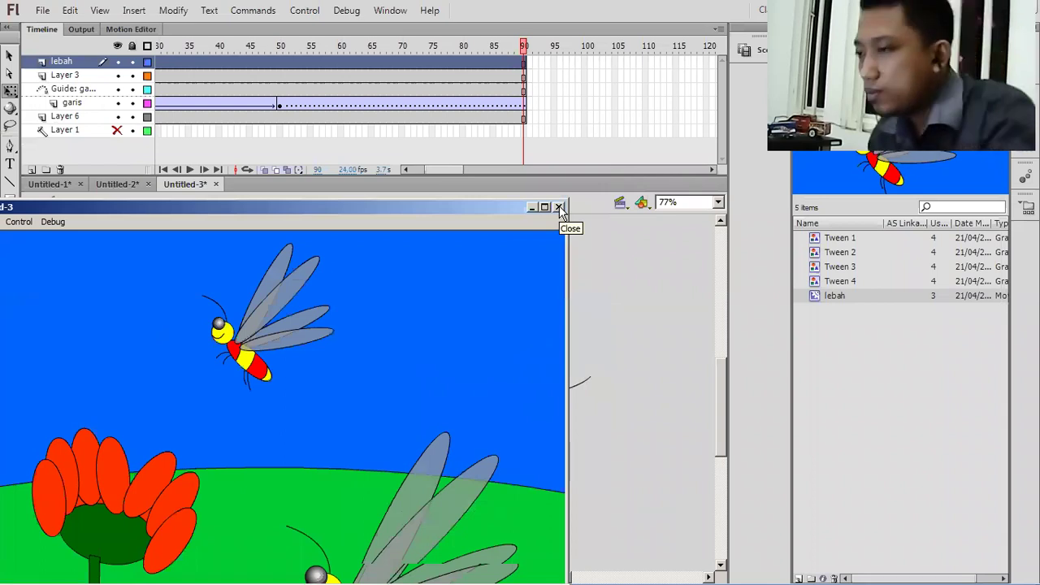
left_click(559, 208)
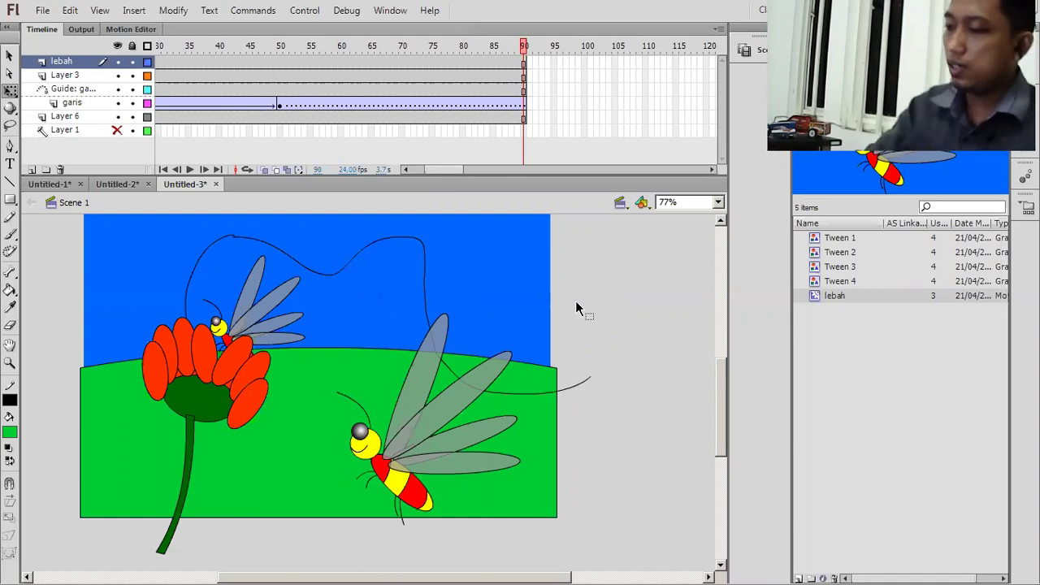
Run the movie test again and reposition and enlarge the preview window to view the whole scene
key("ctrl+Return")
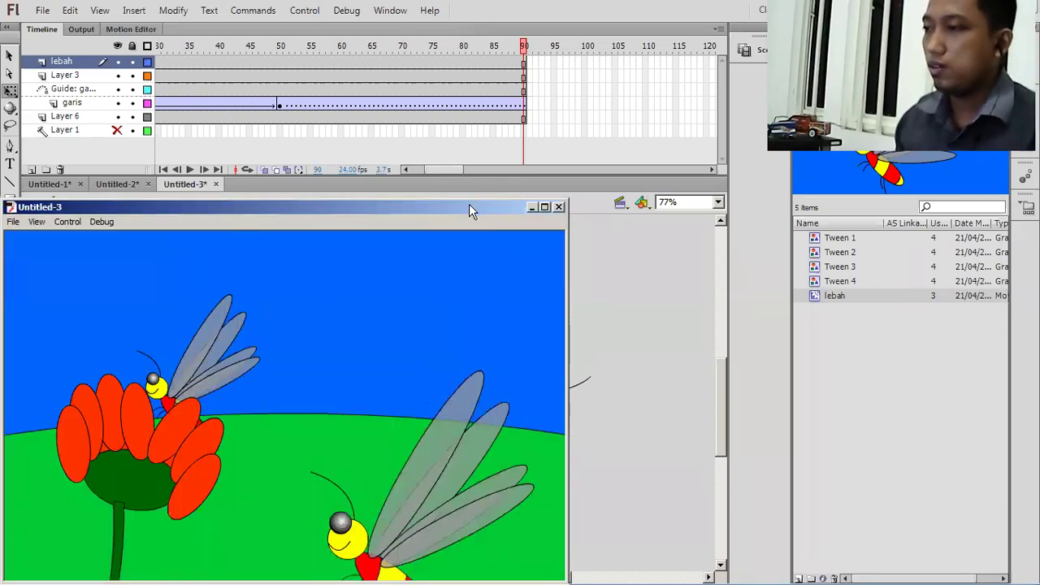
left_click_drag(469, 209, 513, 90)
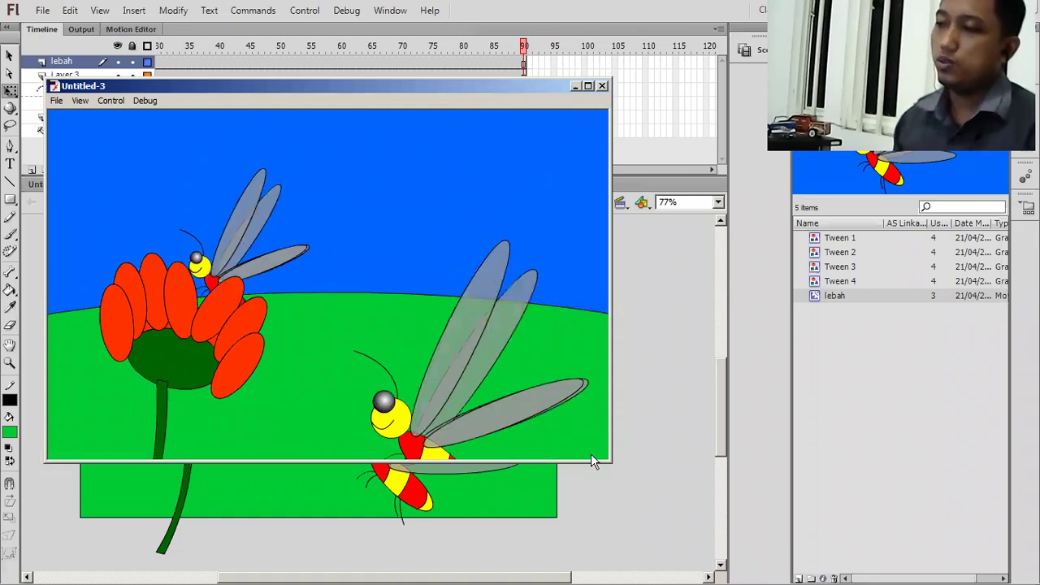
left_click_drag(610, 459, 650, 538)
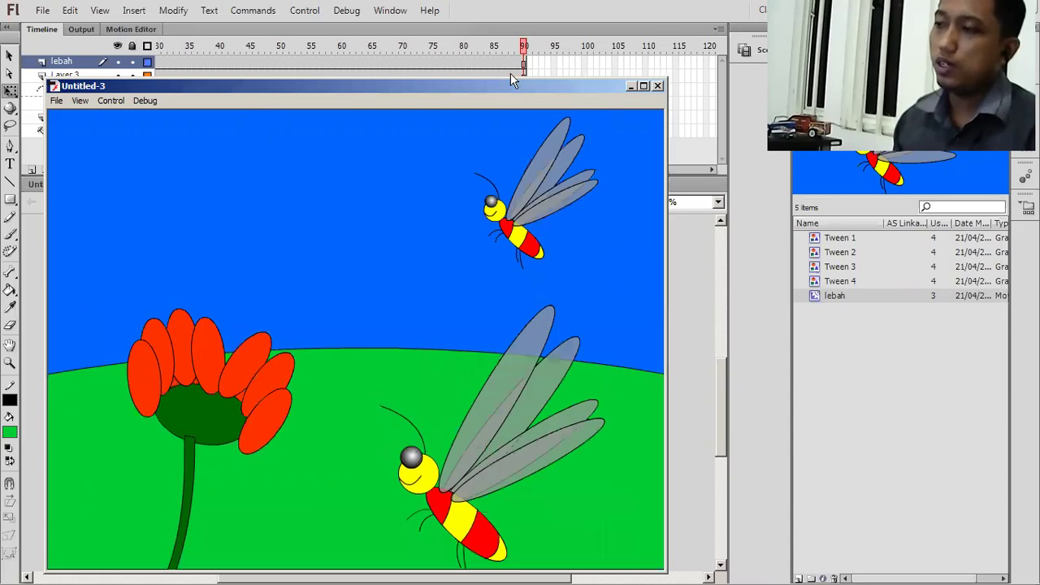
left_click_drag(495, 46, 489, 34)
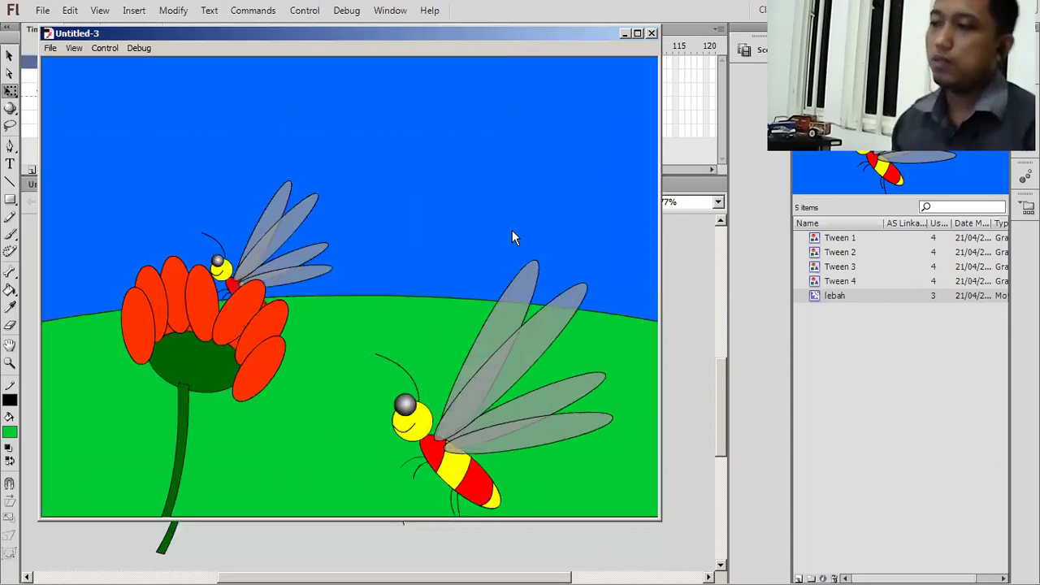